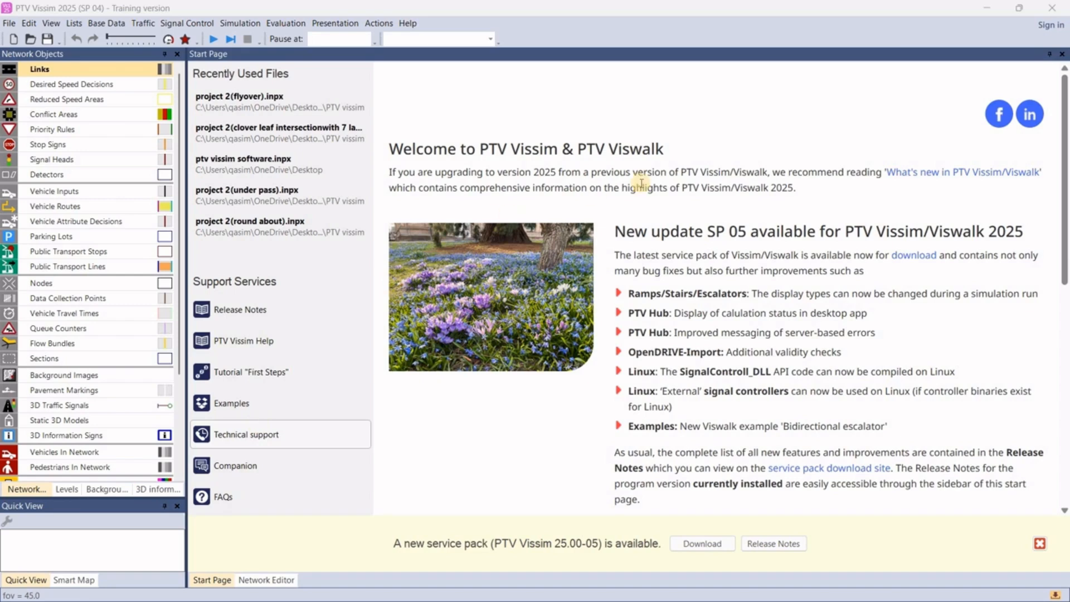
# - Close the start page and find the location Islamabad, Pakistan on the network editor's background map
pyautogui.click(1063, 54)
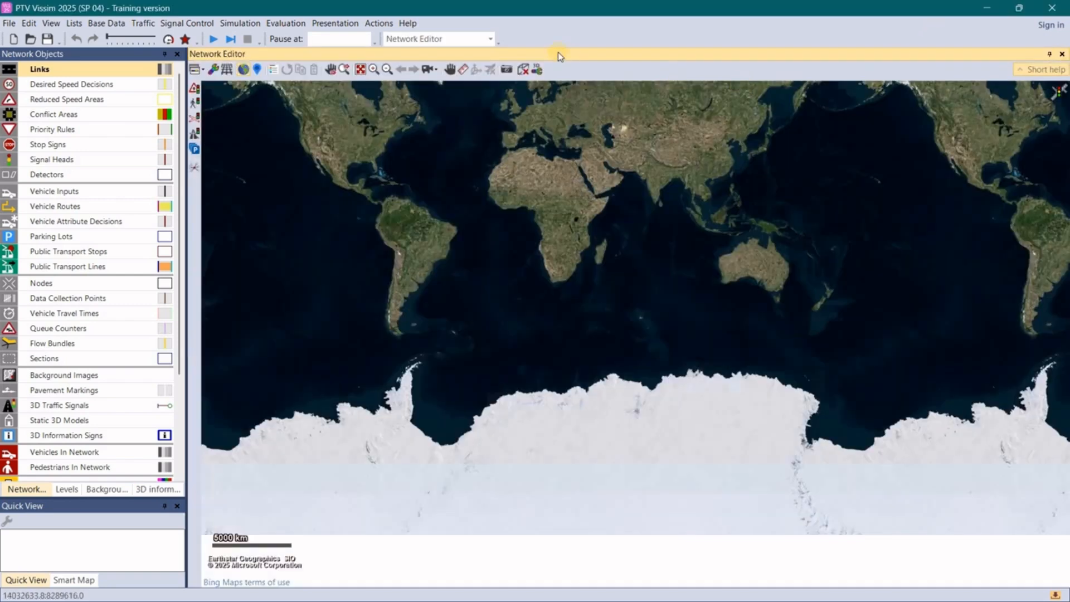
pyautogui.click(446, 144)
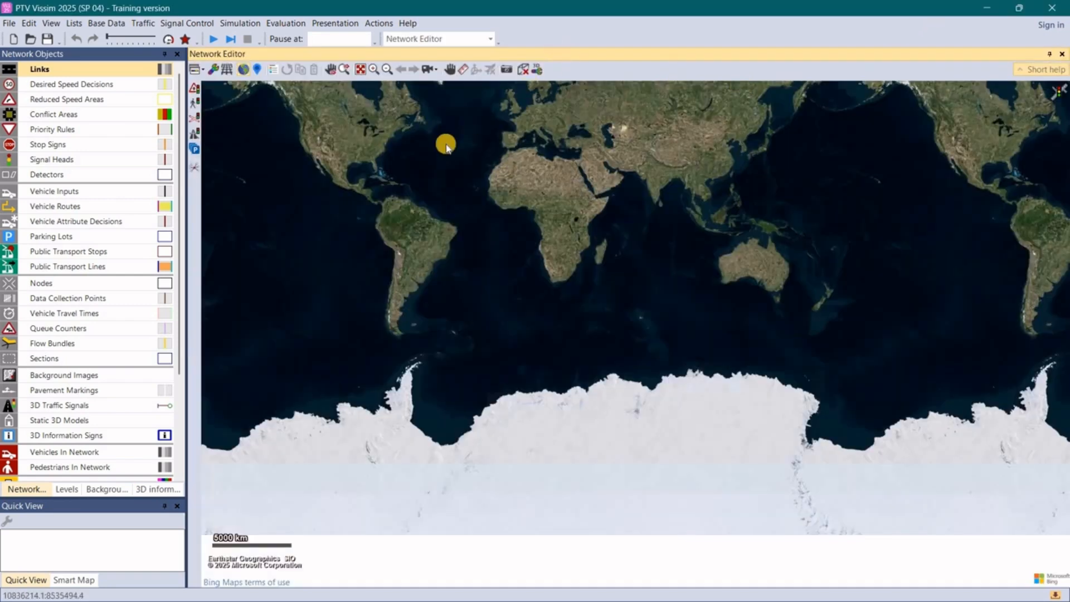
pyautogui.click(258, 70)
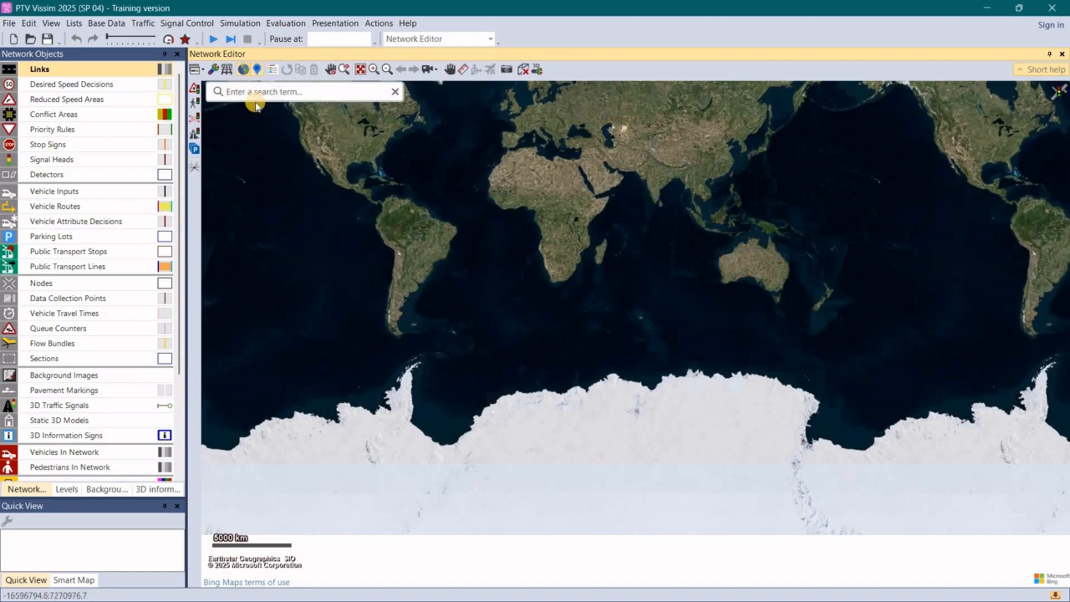
pyautogui.write('islamabad')
pyautogui.press('Return')
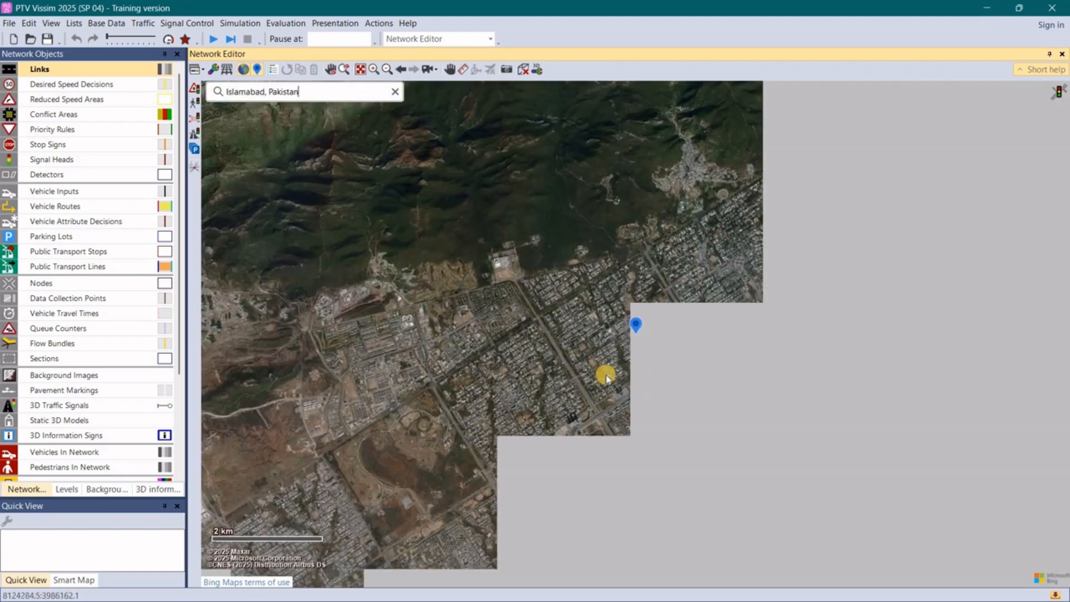
# - Examine the satellite map southwest of the Islamabad marker, following the main highway to a side-road crossing beside the construction area
pyautogui.scroll(-4, 596, 296)
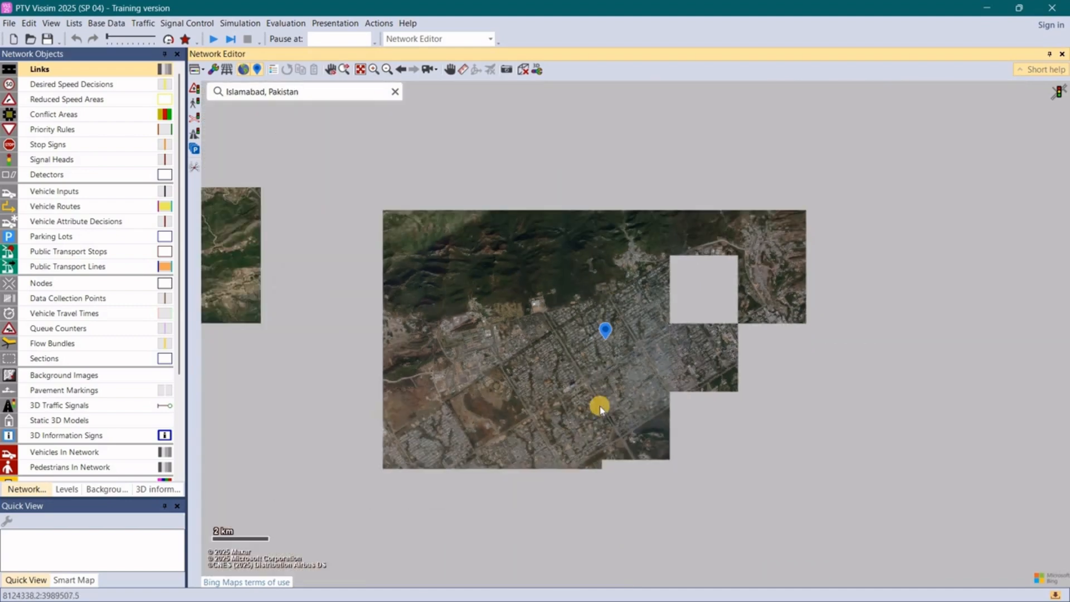
pyautogui.scroll(4, 601, 400)
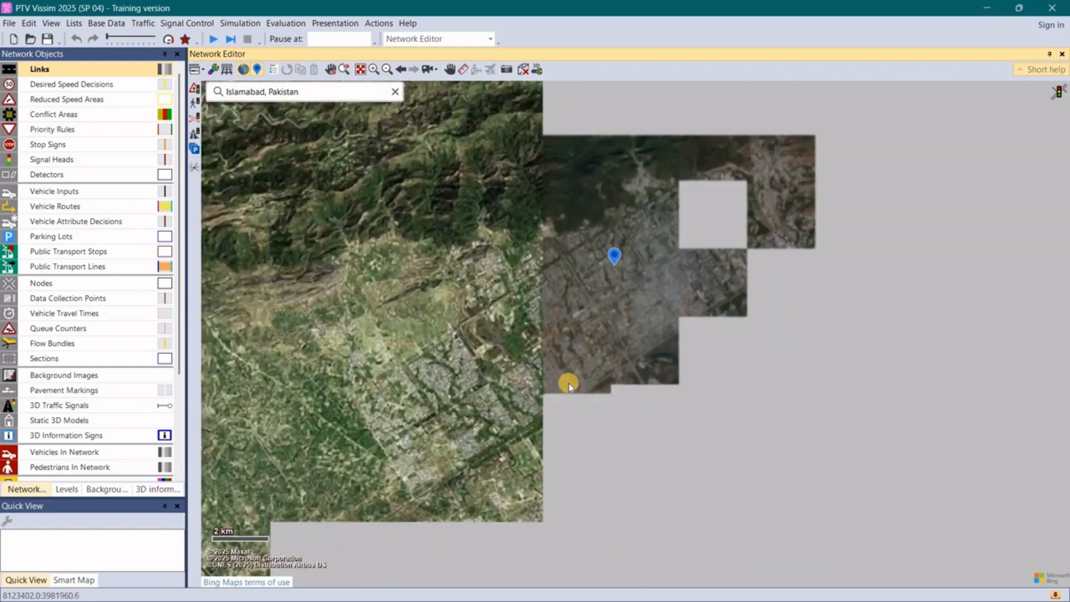
pyautogui.scroll(1, 608, 400)
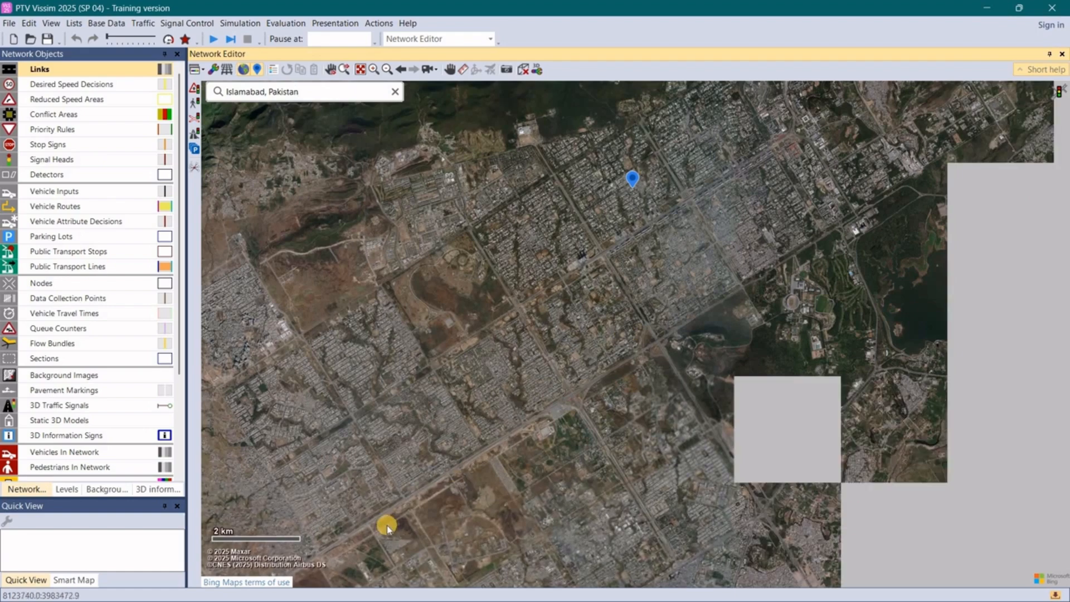
pyautogui.scroll(4, 388, 529)
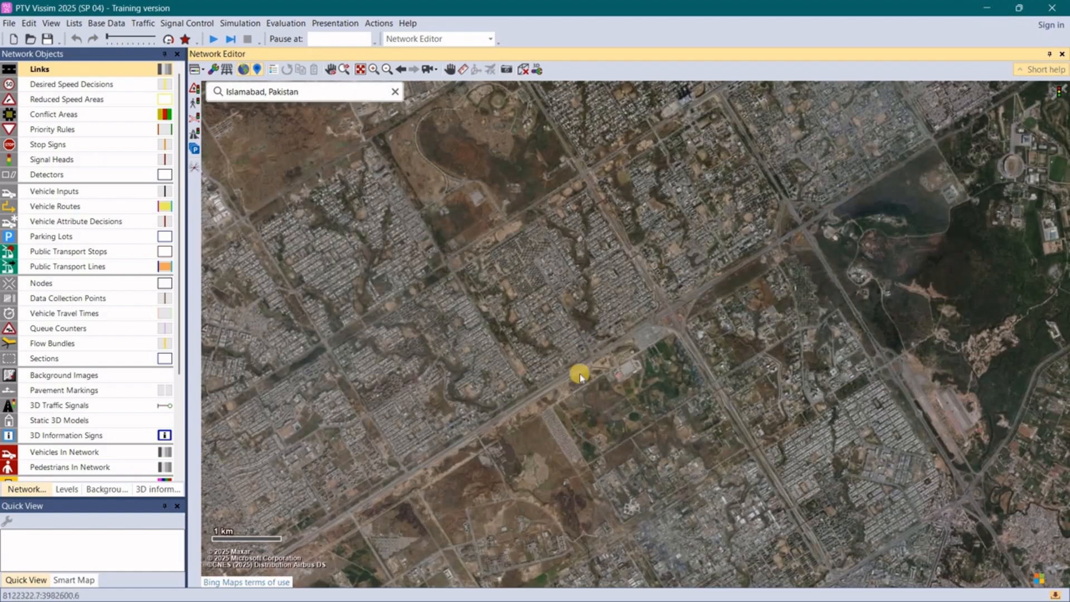
pyautogui.scroll(-4, 564, 387)
pyautogui.moveTo(566, 390); pyautogui.dragTo(490, 390)
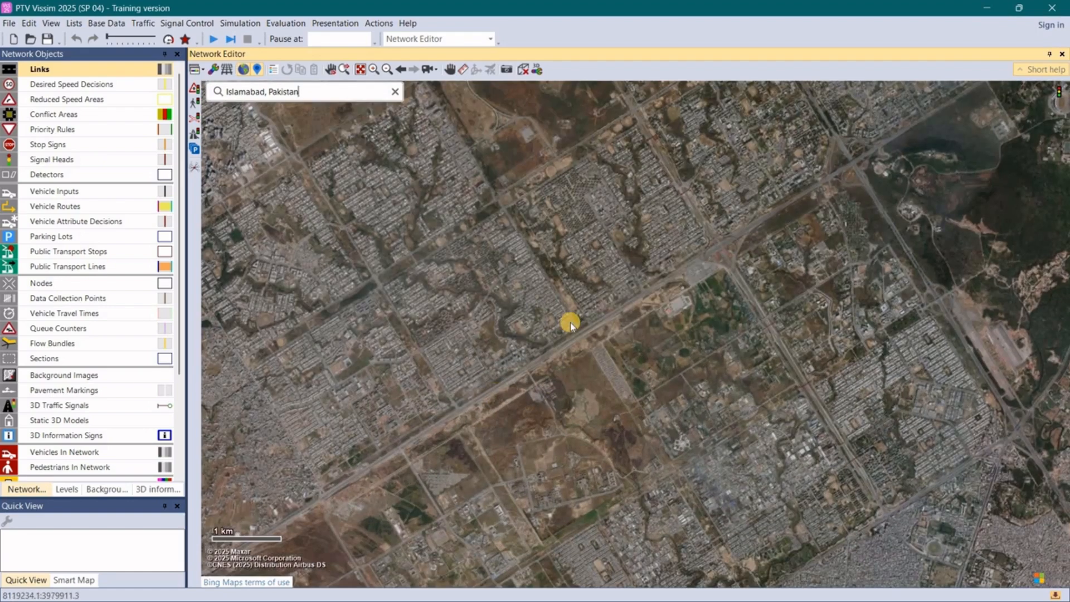
pyautogui.scroll(2, 570, 319)
pyautogui.scroll(1, 521, 364)
pyautogui.scroll(2, 499, 301)
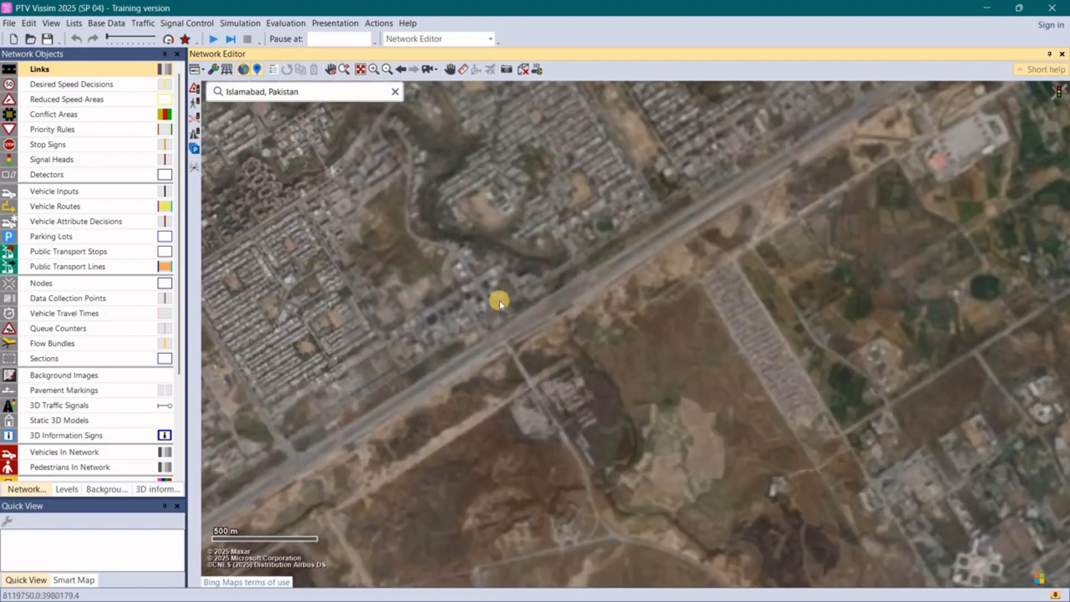
pyautogui.scroll(1, 499, 300)
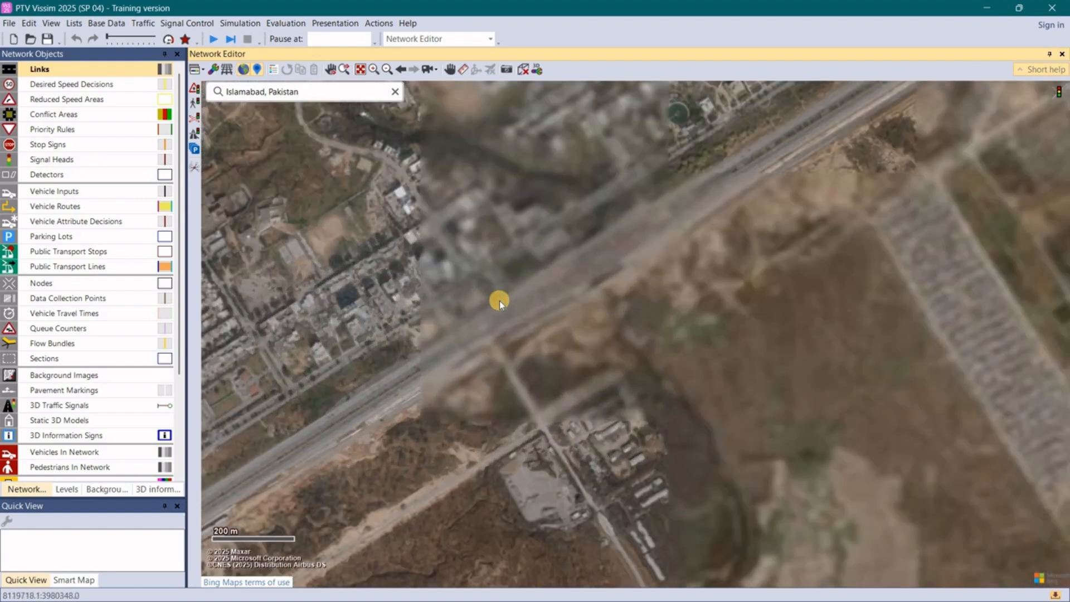
pyautogui.scroll(1, 662, 390)
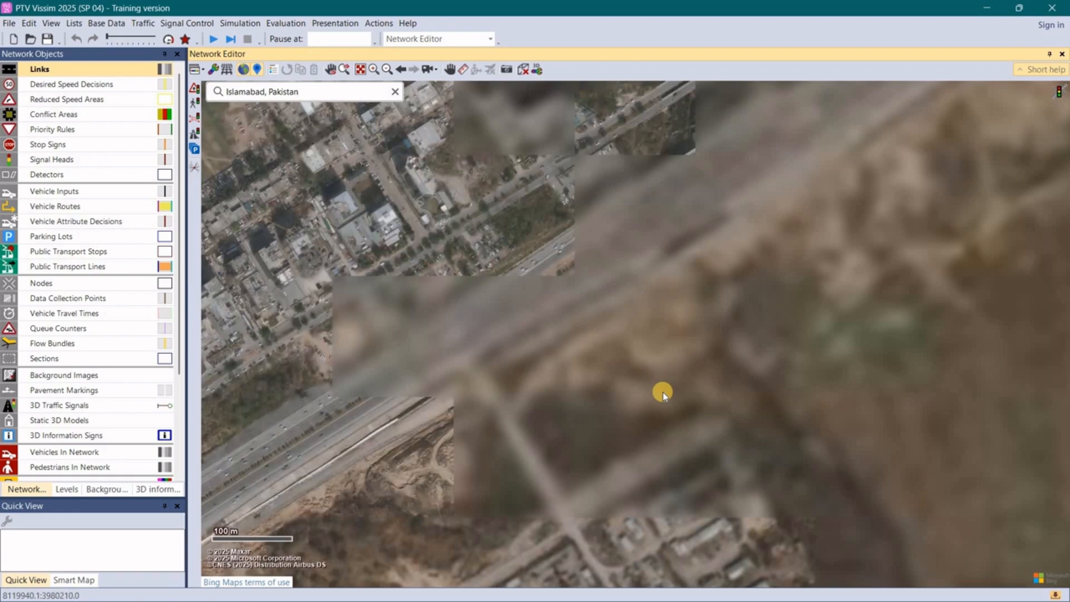
pyautogui.scroll(-1, 662, 393)
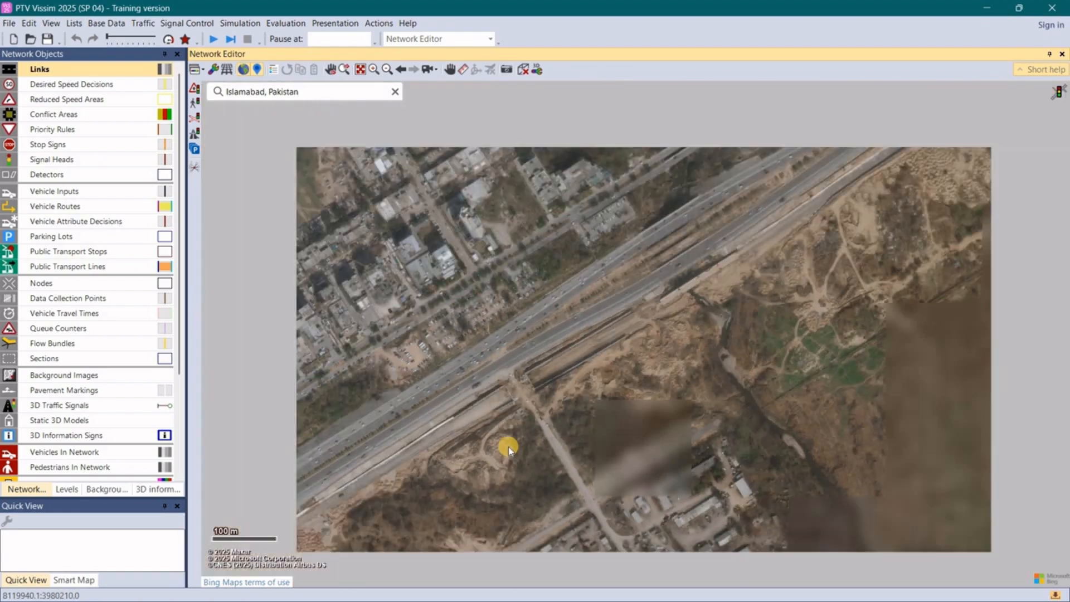
pyautogui.scroll(2, 509, 447)
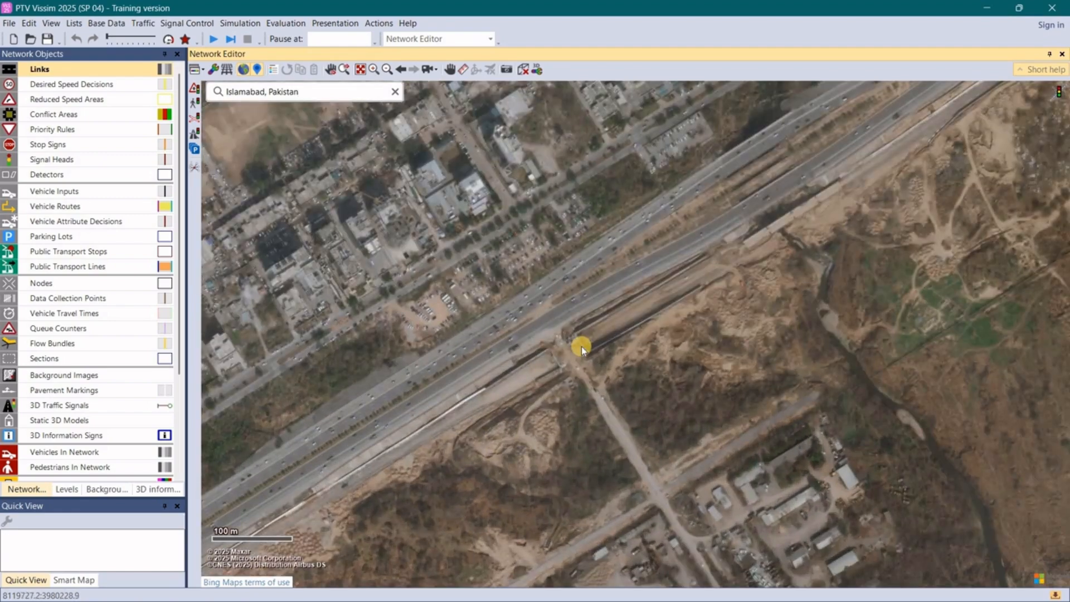
pyautogui.scroll(3, 653, 239)
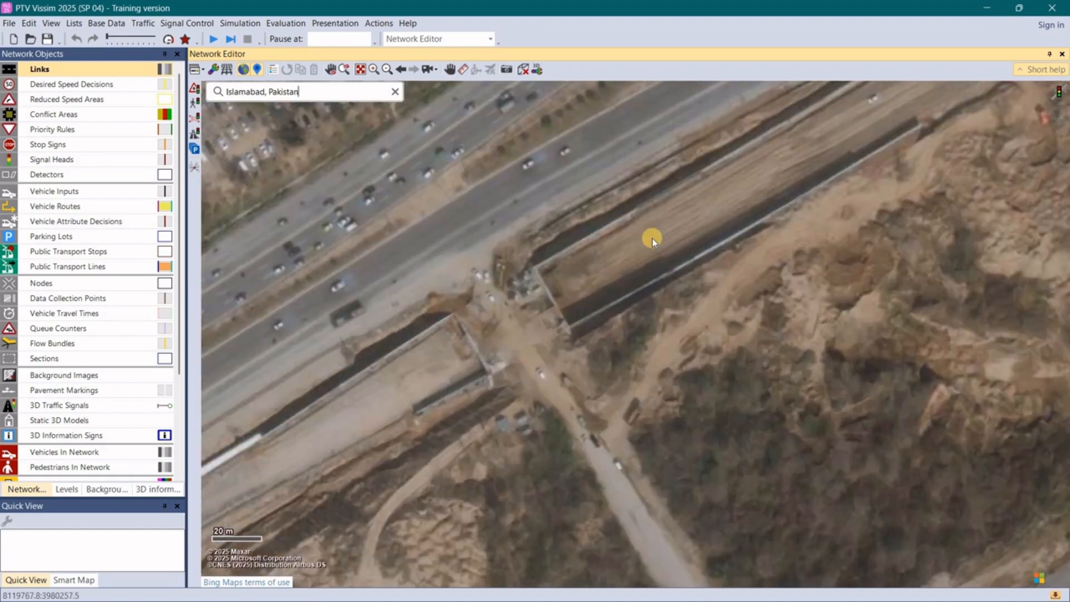
# - Follow the highway further southwest and examine the T-intersection where the side road meets the dual carriageway
pyautogui.scroll(-3, 652, 238)
pyautogui.scroll(-2, 786, 226)
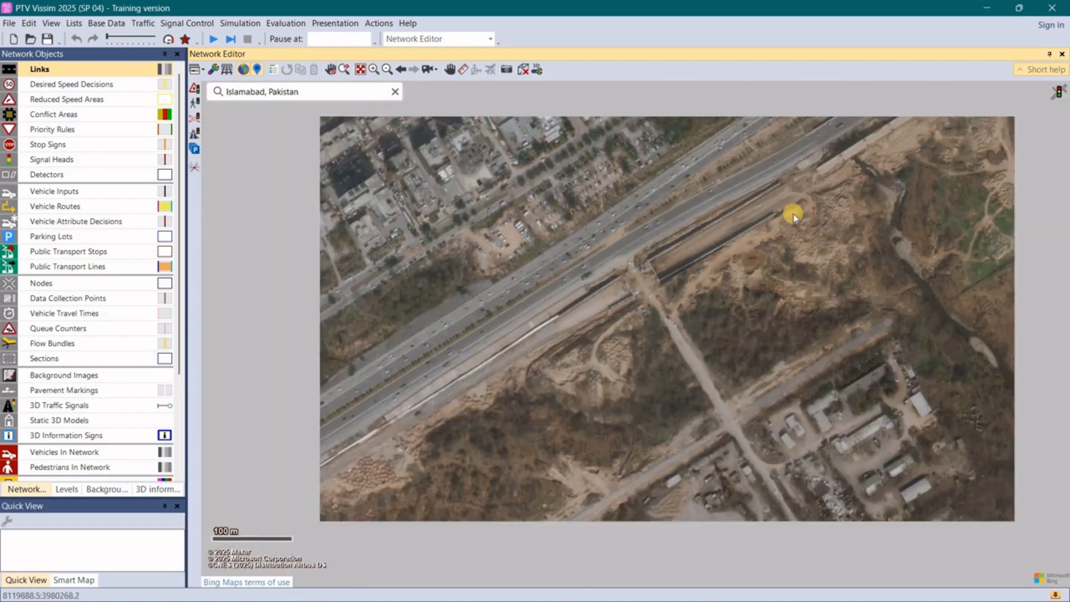
pyautogui.scroll(-2, 791, 217)
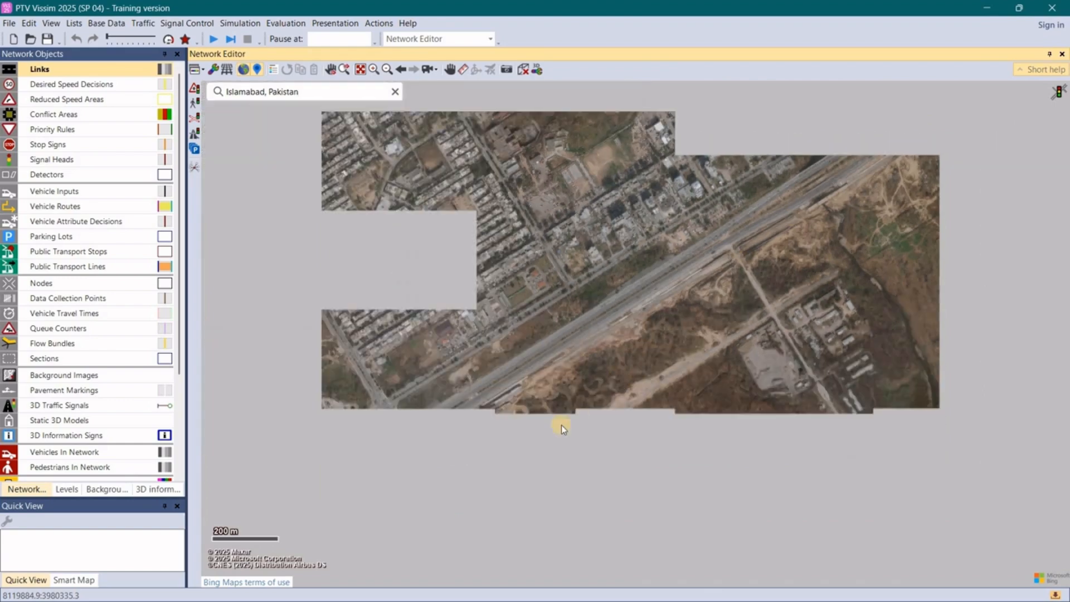
pyautogui.scroll(1, 493, 480)
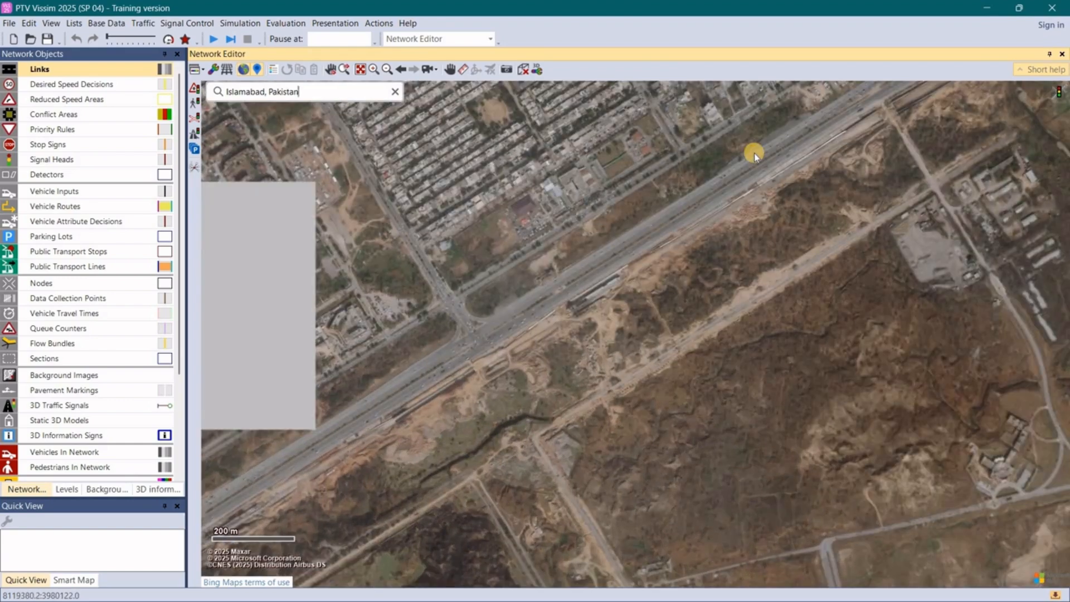
pyautogui.scroll(-2, 755, 156)
pyautogui.scroll(-2, 627, 300)
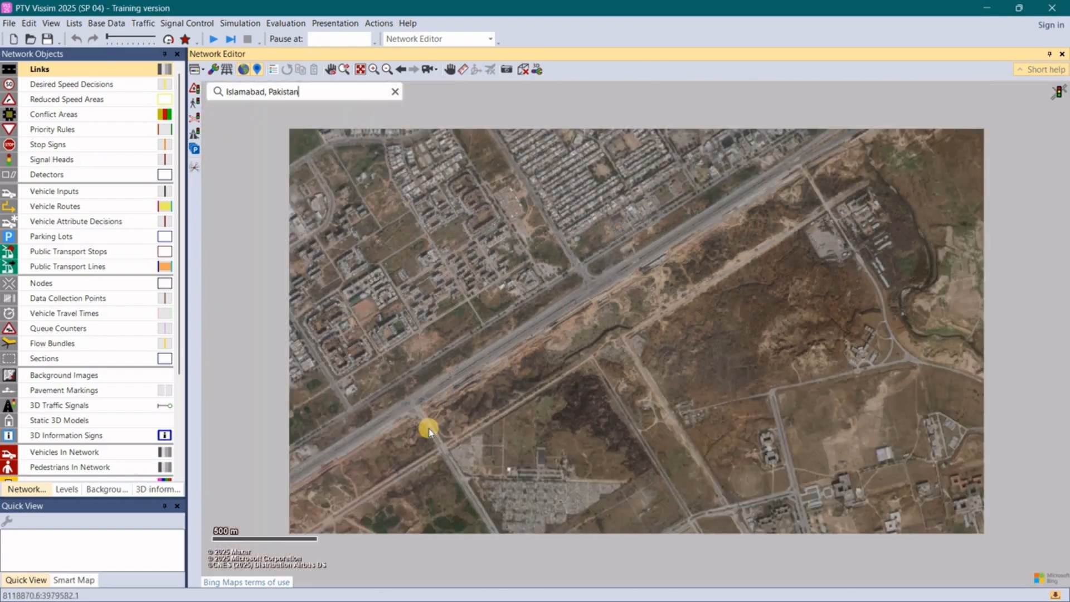
pyautogui.scroll(2, 480, 378)
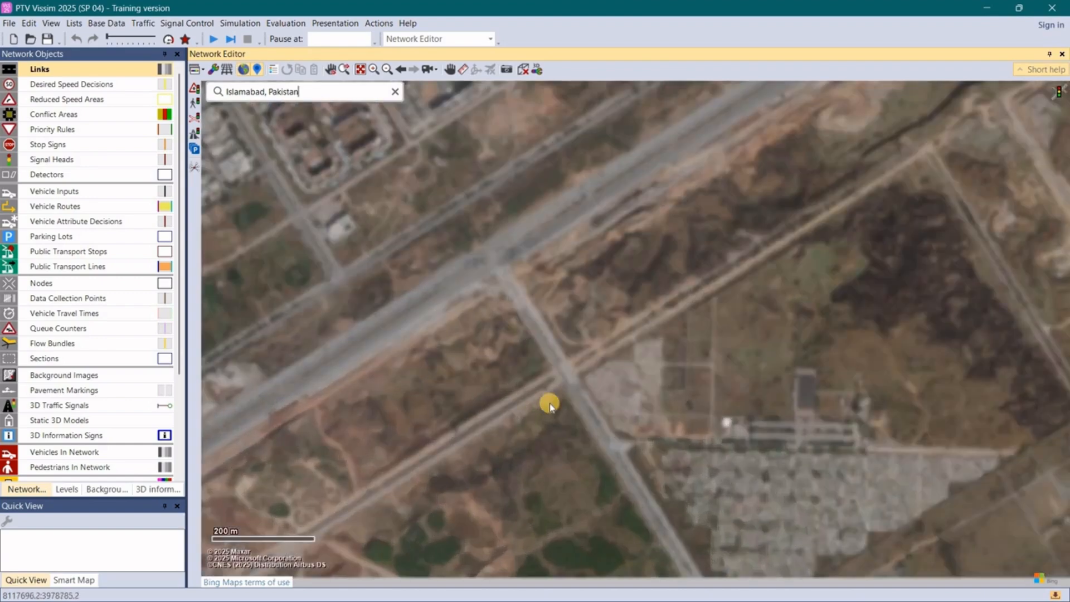
pyautogui.scroll(2, 496, 295)
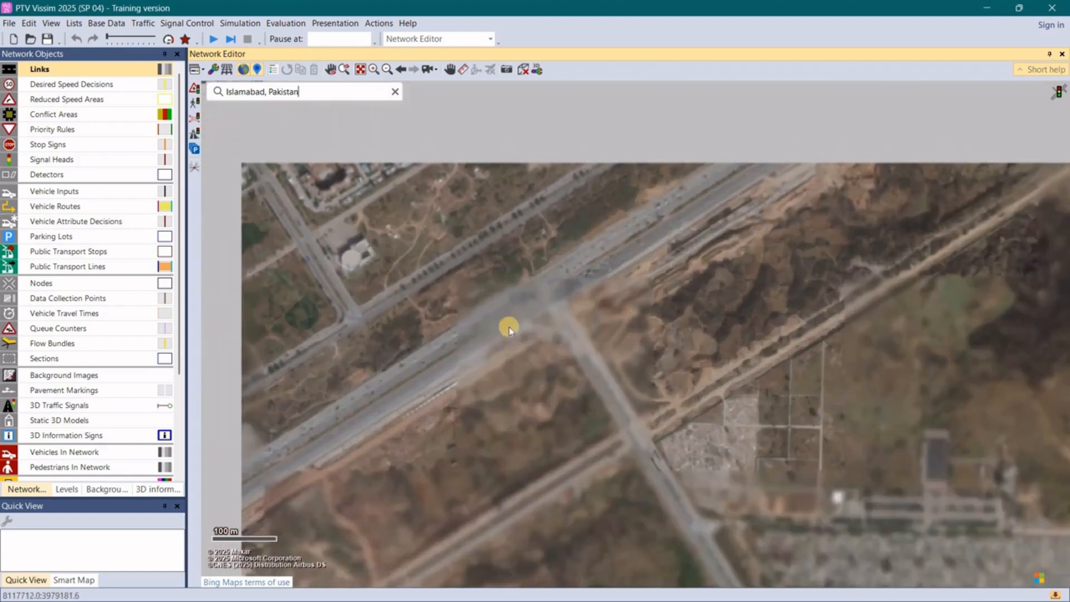
pyautogui.scroll(-2, 576, 333)
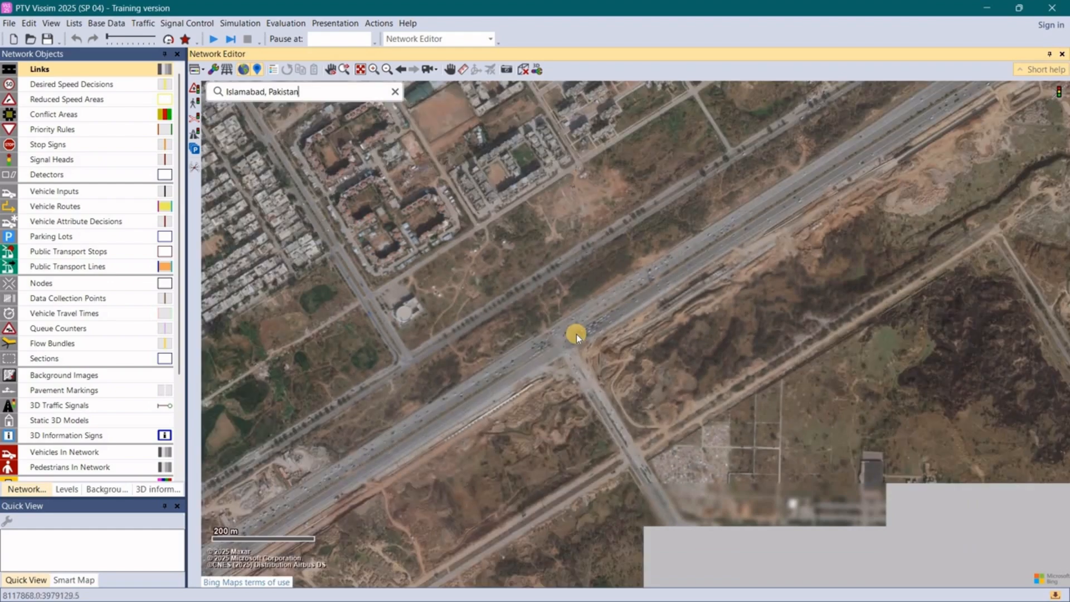
pyautogui.scroll(3, 577, 334)
pyautogui.scroll(2, 580, 338)
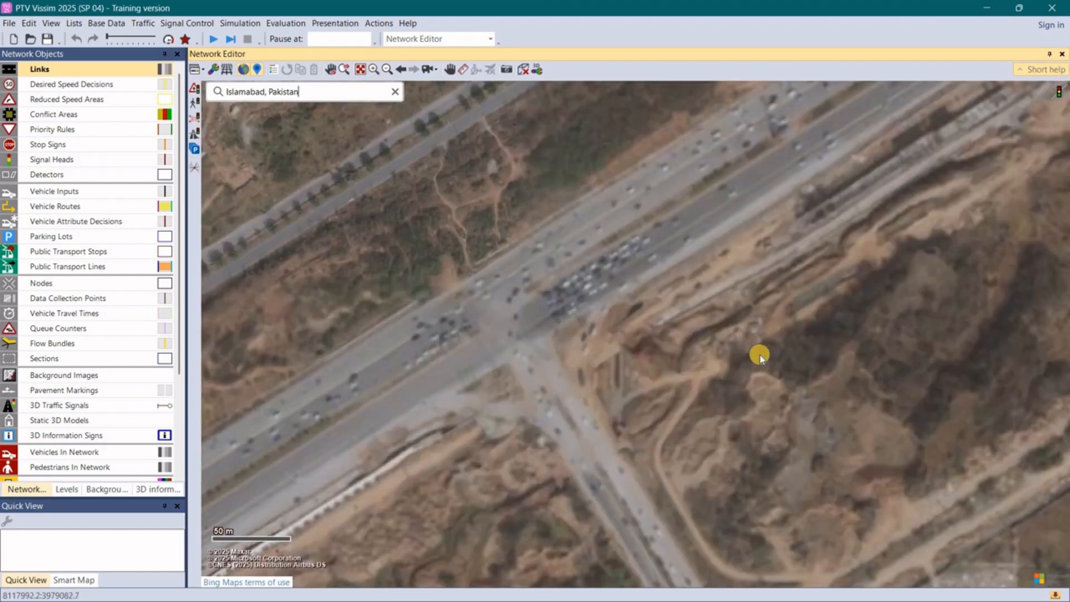
pyautogui.scroll(-2, 760, 353)
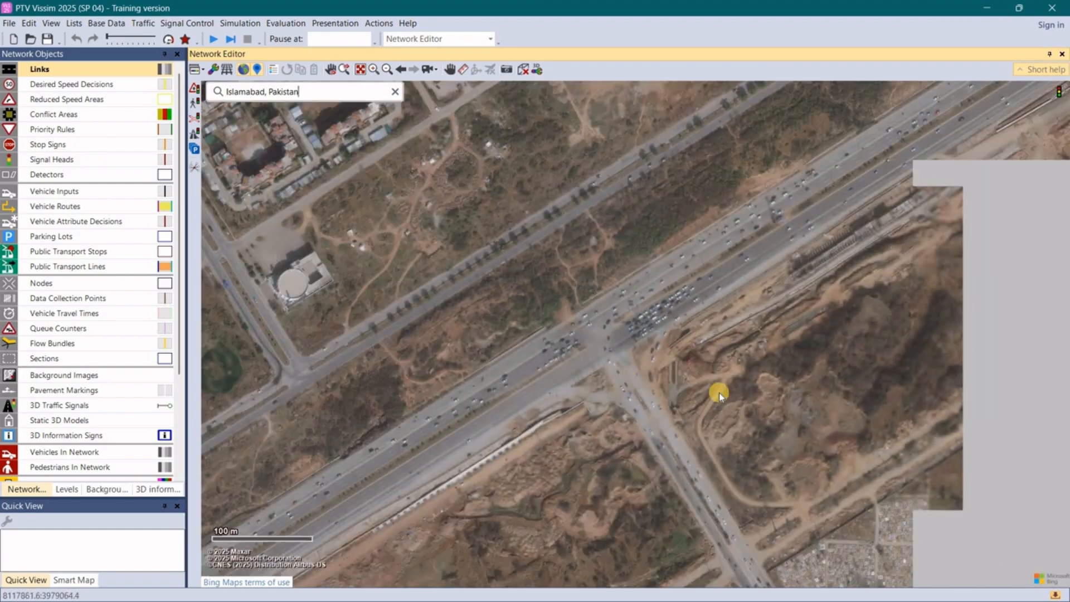
pyautogui.scroll(2, 636, 351)
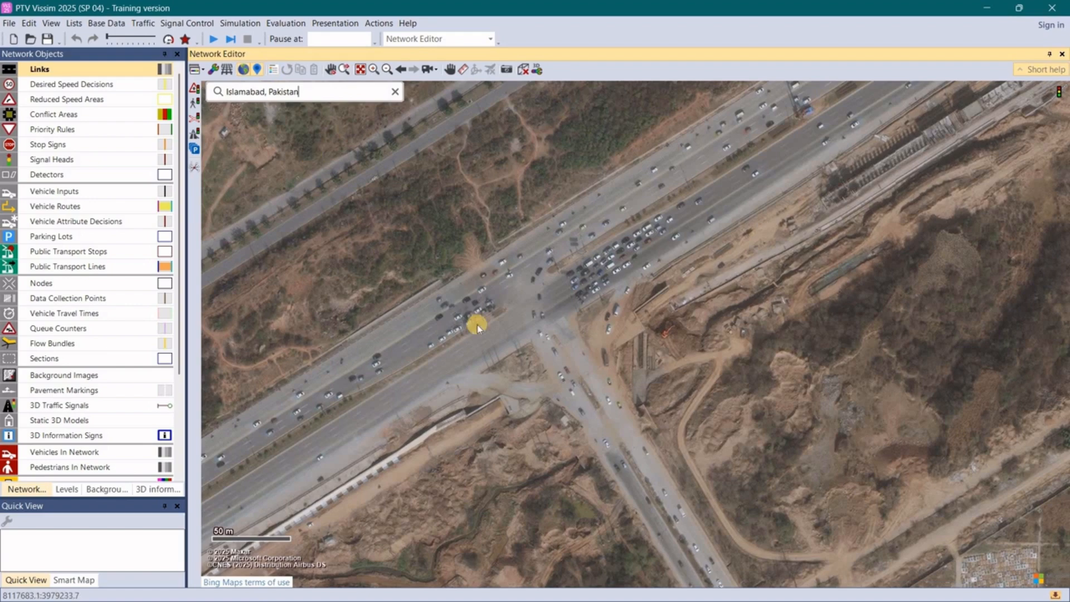
pyautogui.scroll(-1, 546, 327)
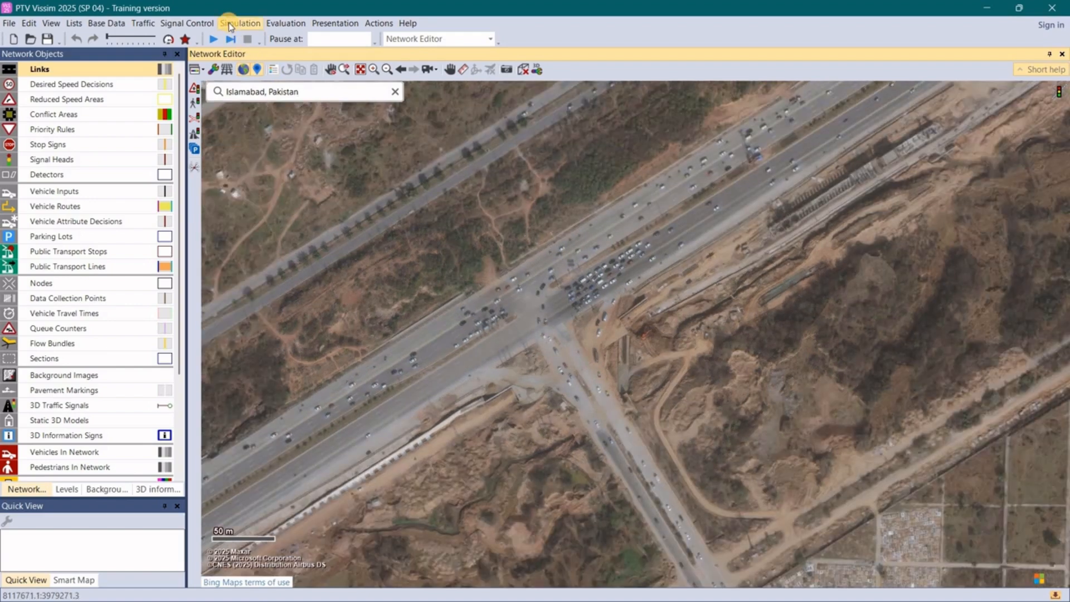
# - Review the general simulation parameters, including period, resolution, random seed and simulation speed, and accept them
pyautogui.click(229, 23)
pyautogui.click(252, 37)
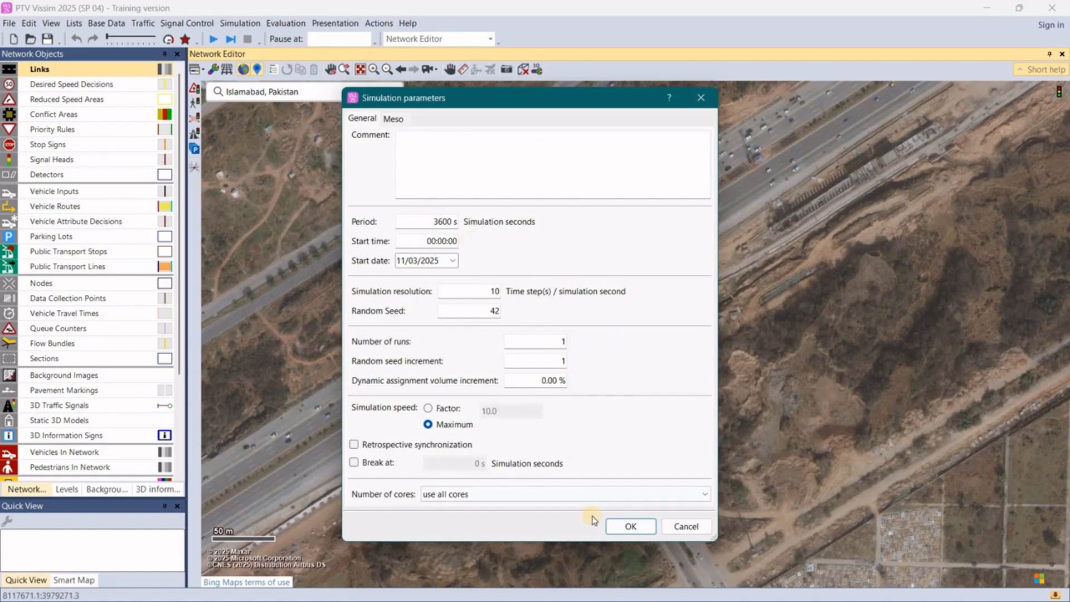
pyautogui.click(629, 526)
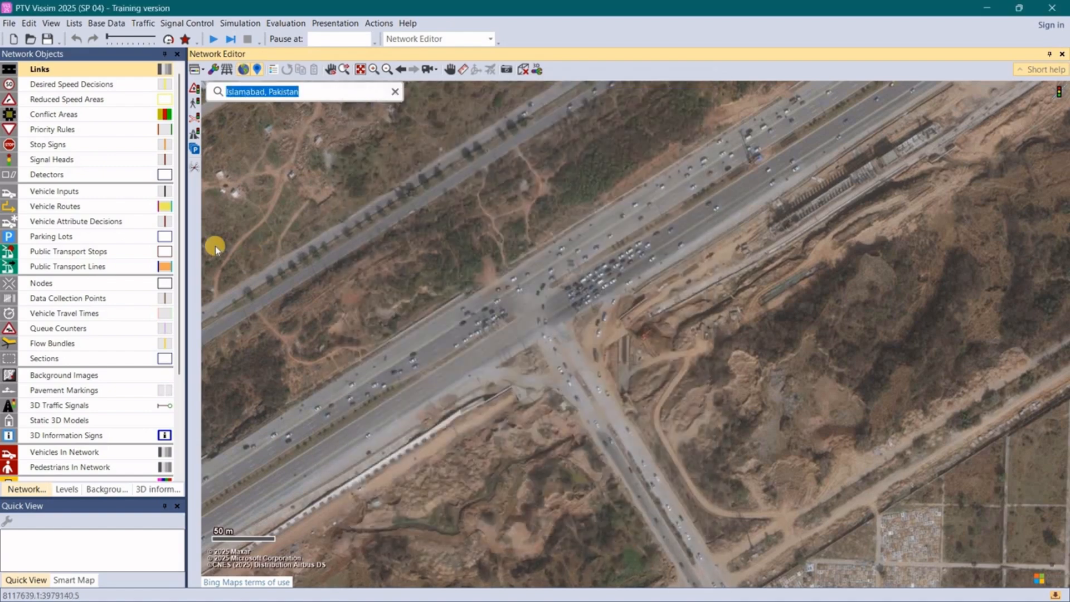
# - Set all length, speed, acceleration and jerk units in the network settings to metric
pyautogui.click(97, 25)
pyautogui.click(127, 39)
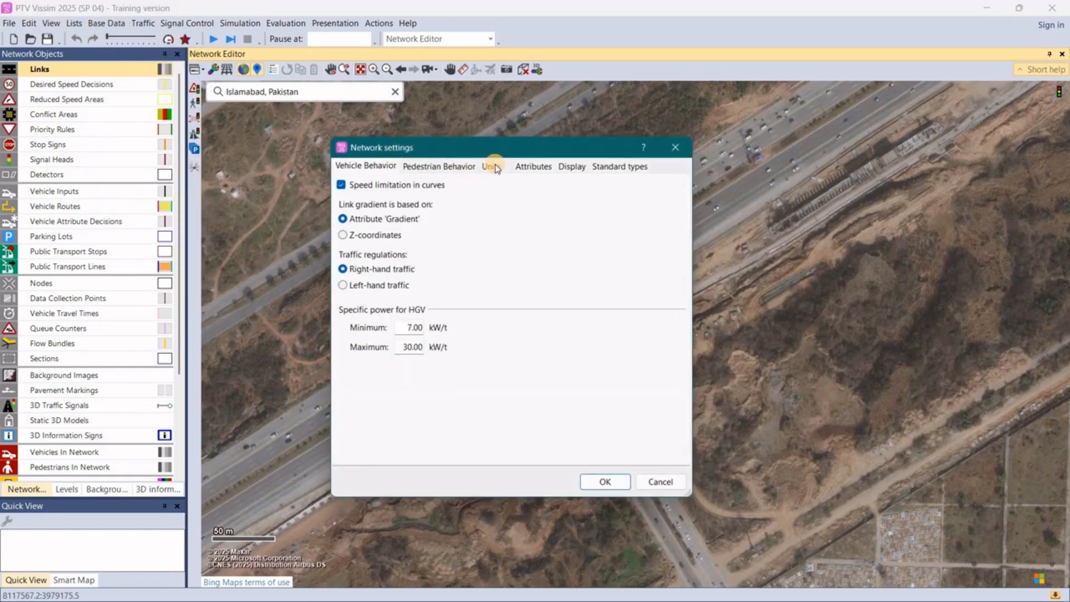
pyautogui.click(495, 168)
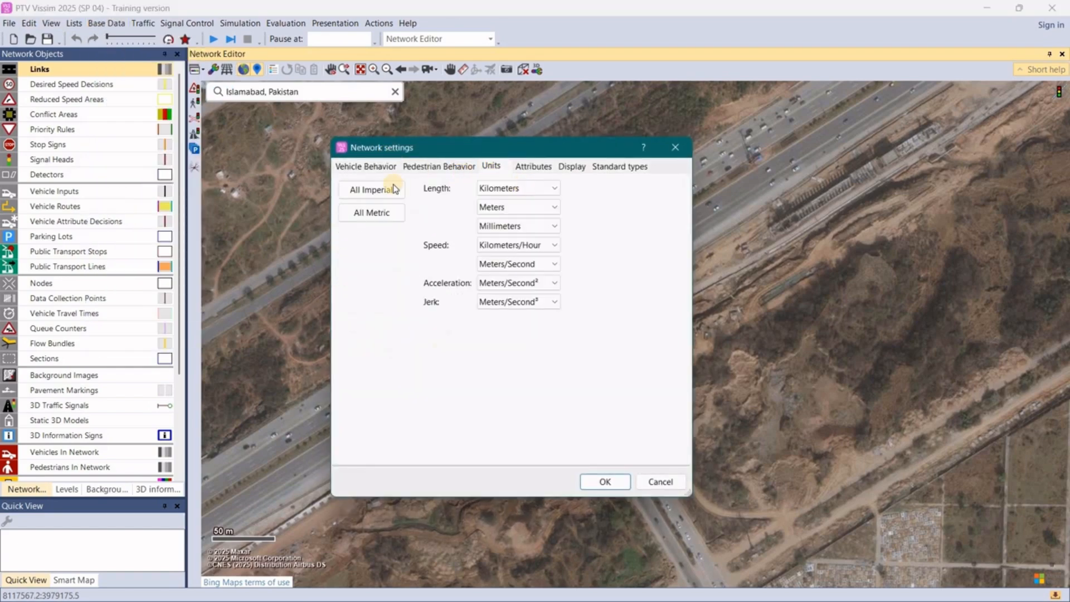
pyautogui.click(371, 220)
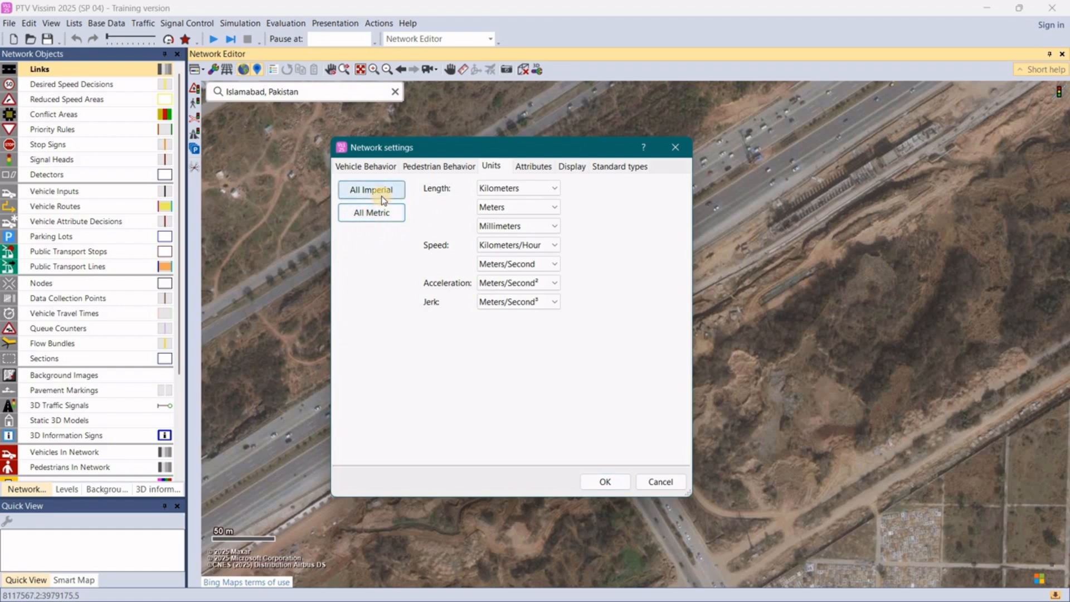
pyautogui.click(384, 200)
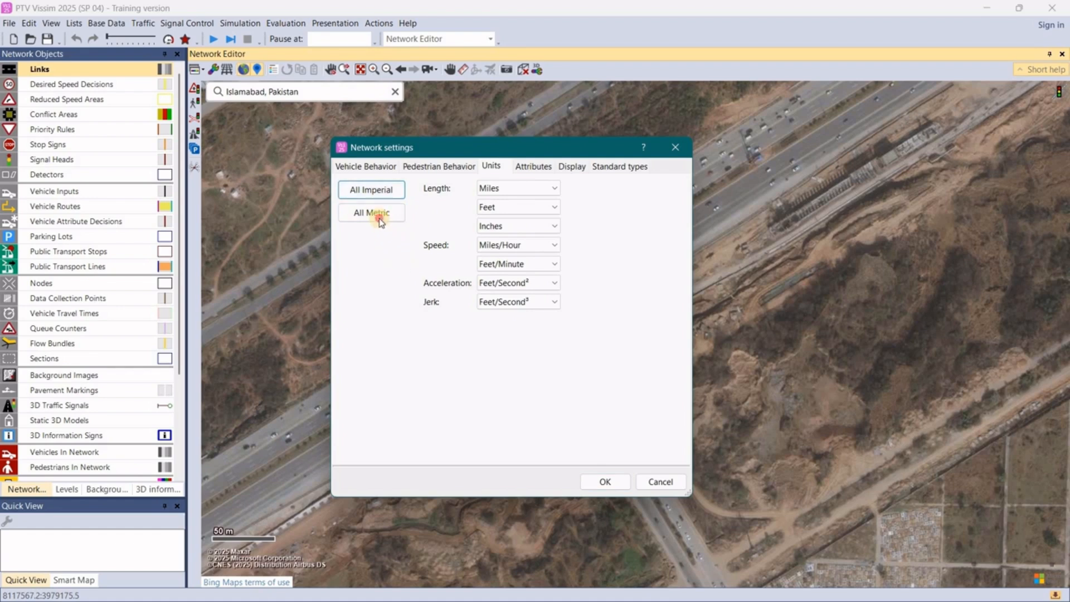
pyautogui.click(381, 220)
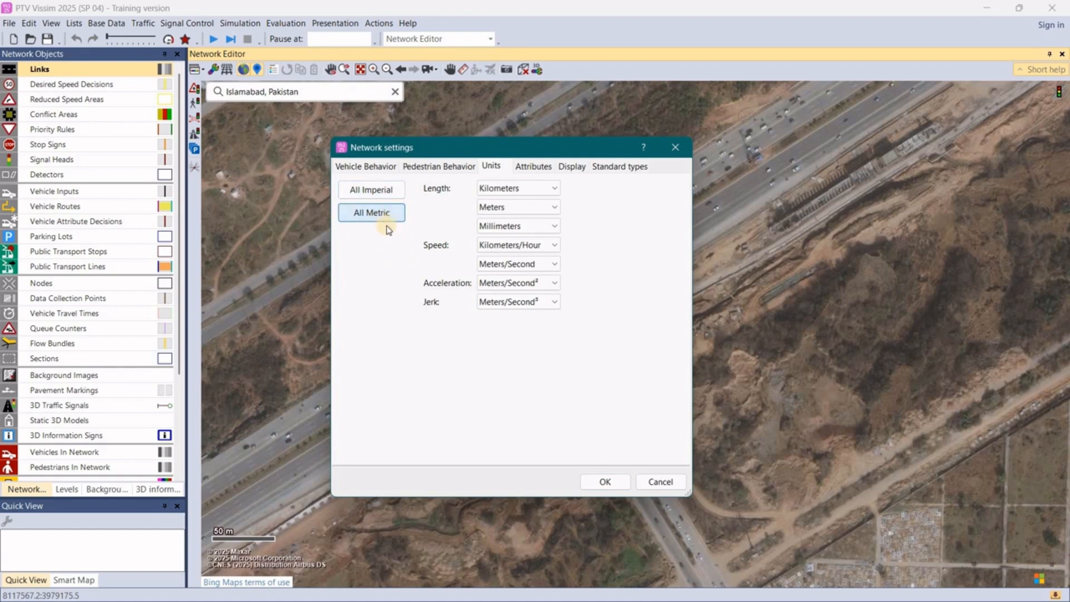
pyautogui.click(606, 482)
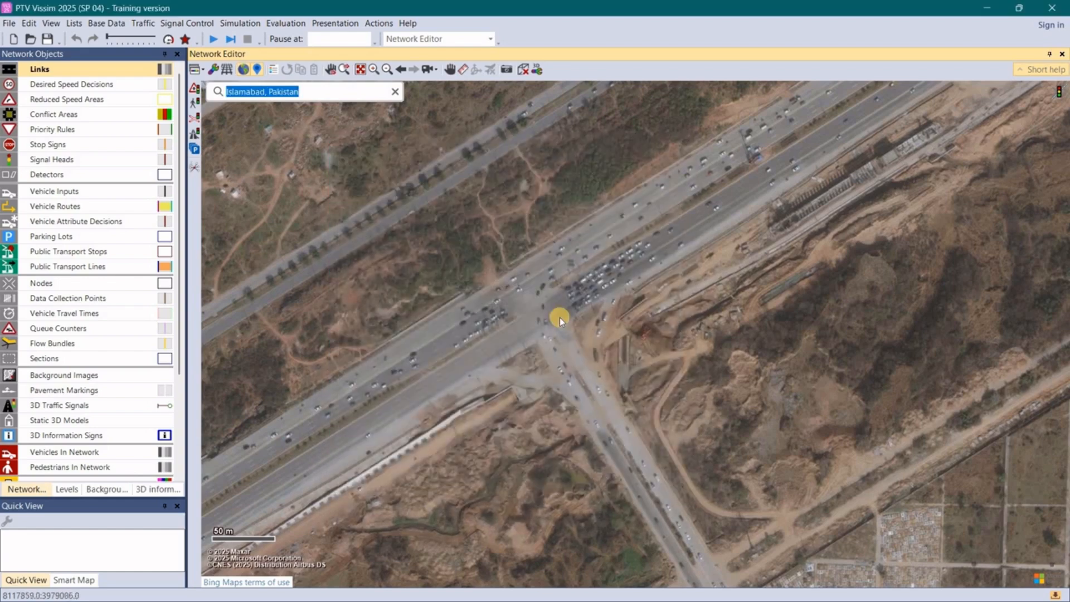
pyautogui.scroll(2, 571, 371)
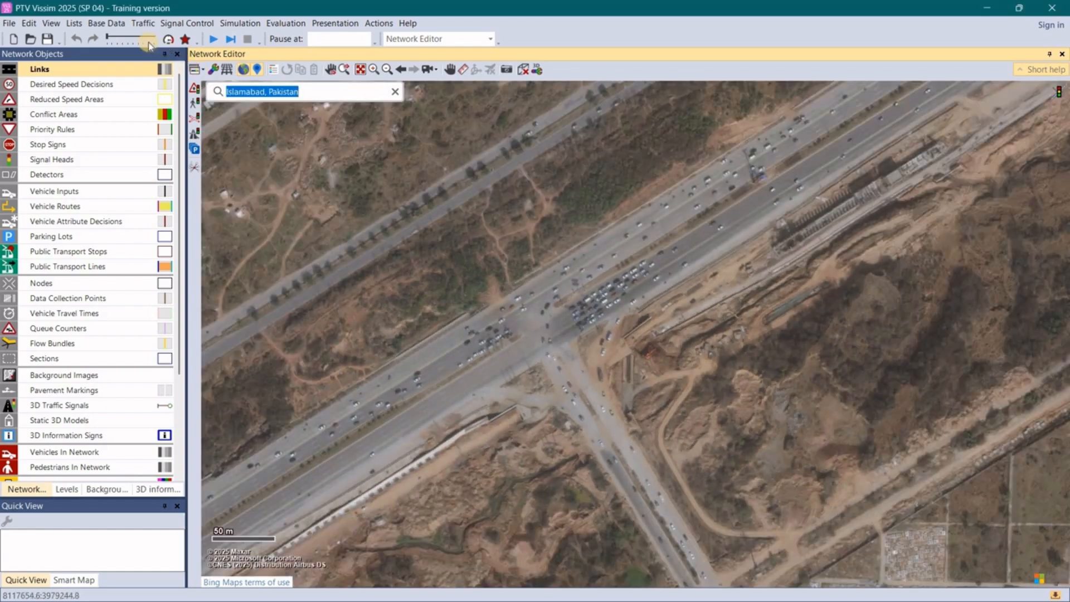
# - Open the list of desired speed distributions and adjust the height of its pane below the map
pyautogui.click(113, 25)
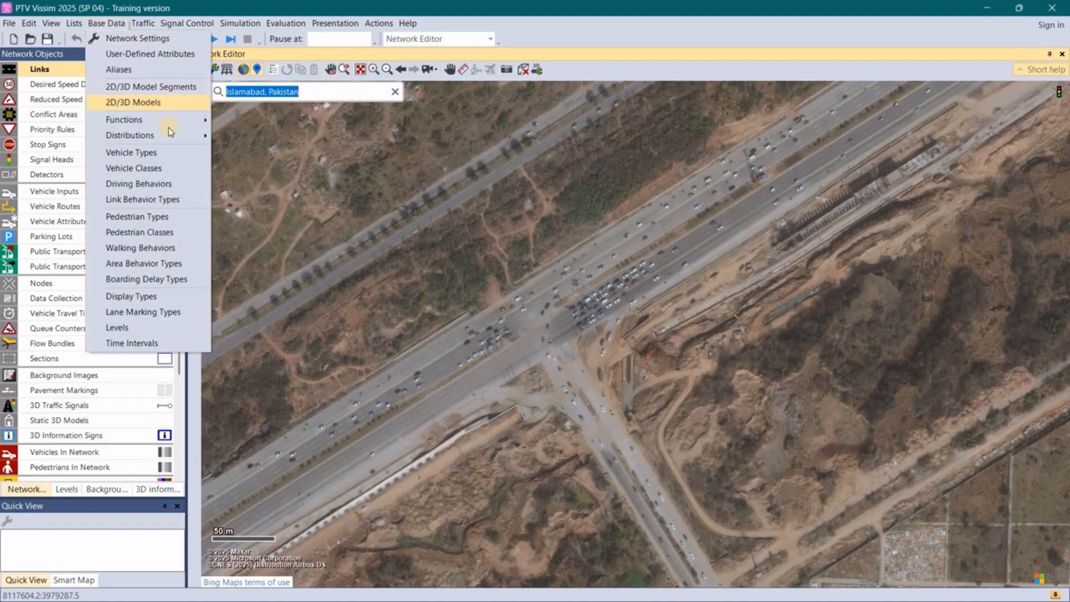
pyautogui.moveTo(192, 135)
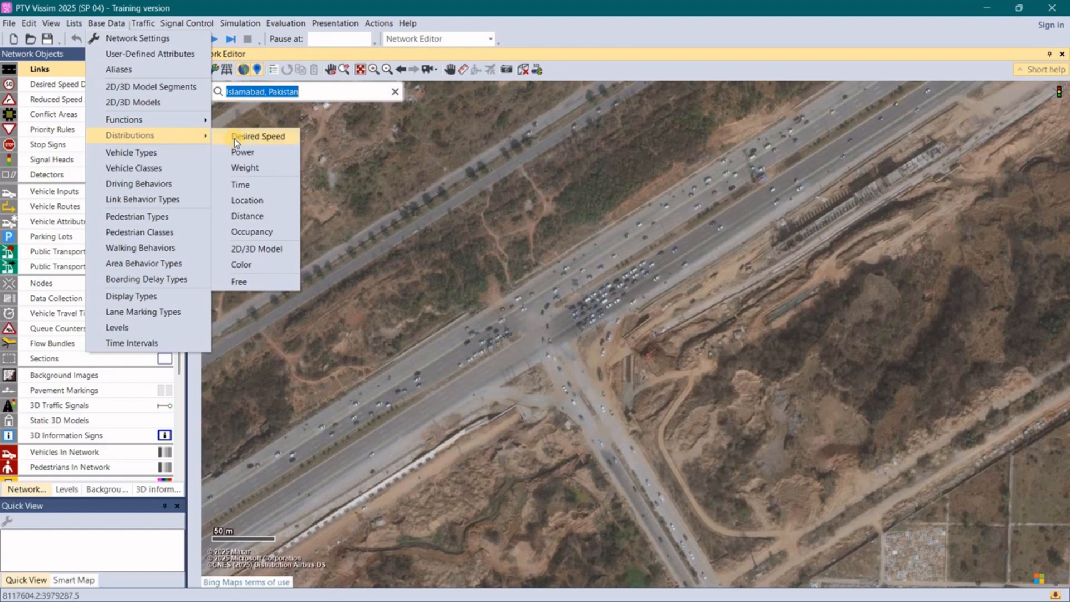
pyautogui.click(236, 143)
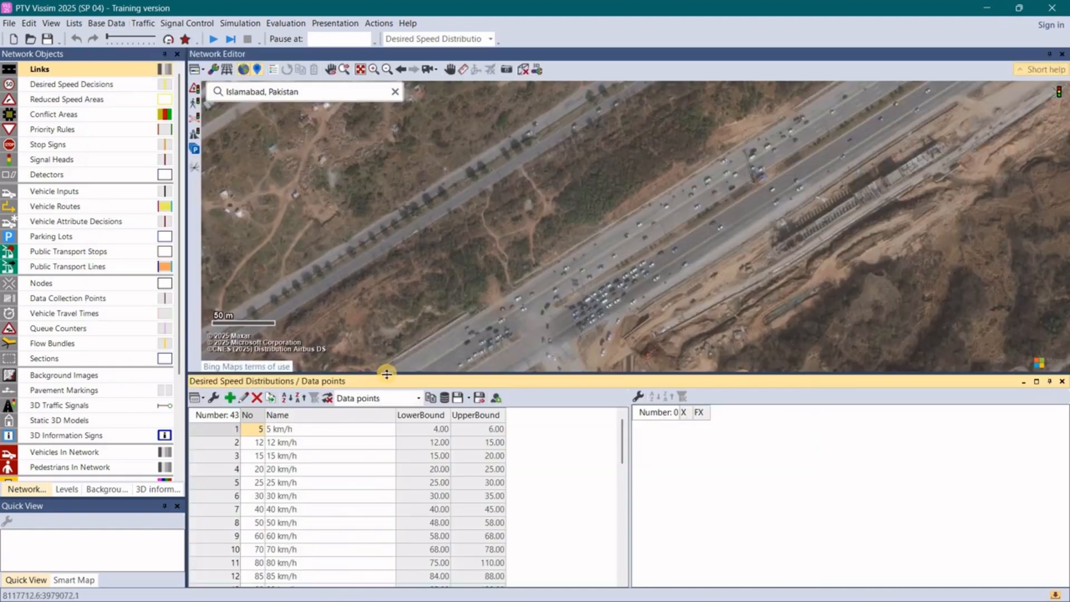
pyautogui.moveTo(386, 375)
pyautogui.mouseDown()
pyautogui.moveTo(383, 351)
pyautogui.moveTo(394, 375)
pyautogui.mouseUp()
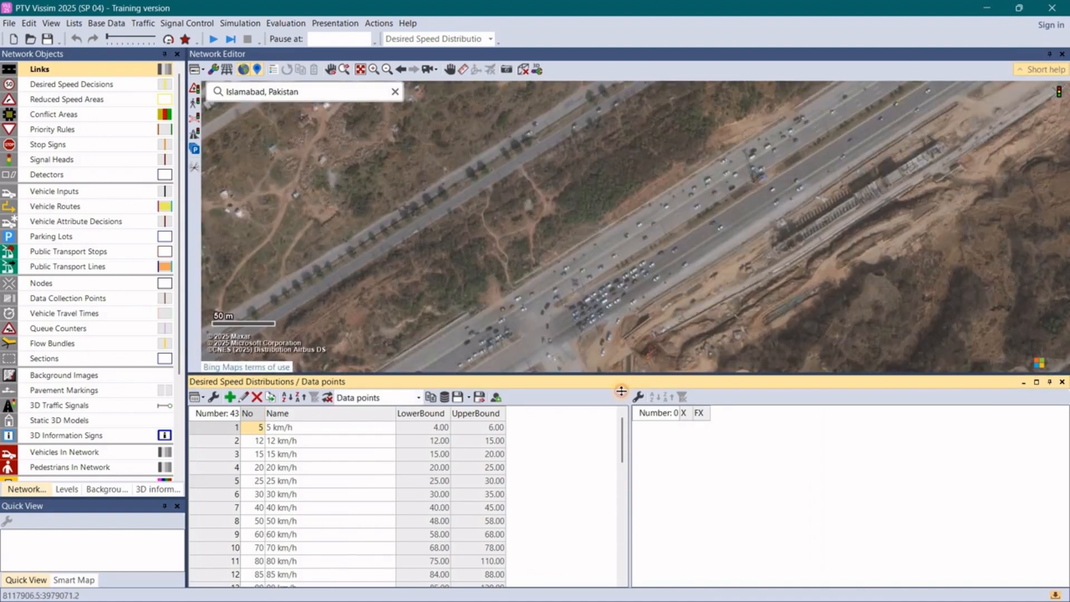
pyautogui.moveTo(621, 391); pyautogui.dragTo(619, 391)
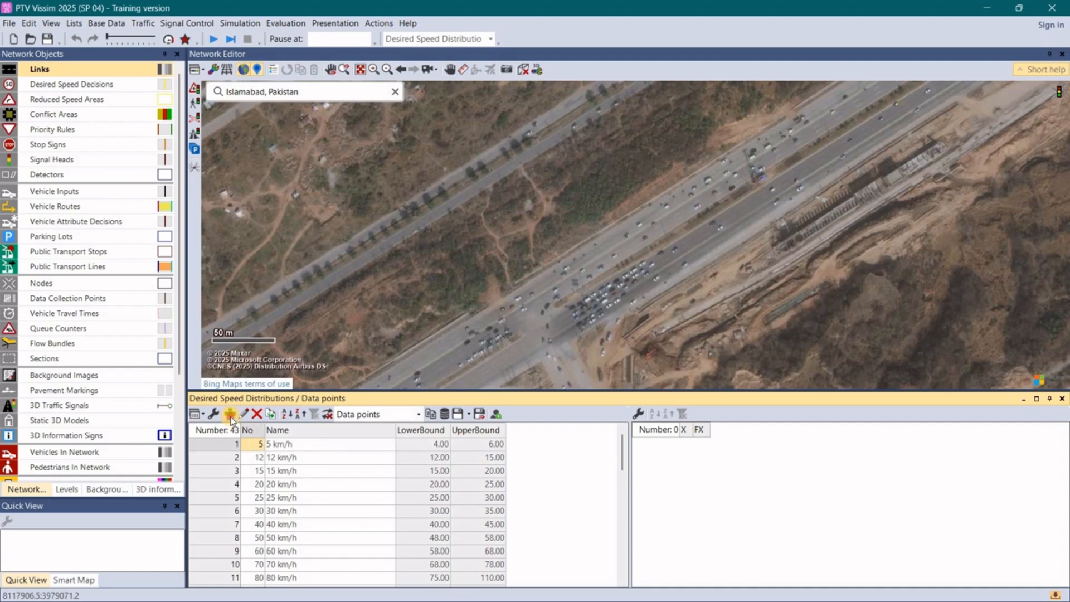
# - Add a desired speed distribution named HTV Vehicle with a lower limit of 20 km/h and an upper limit of 40 km/h
pyautogui.click(229, 417)
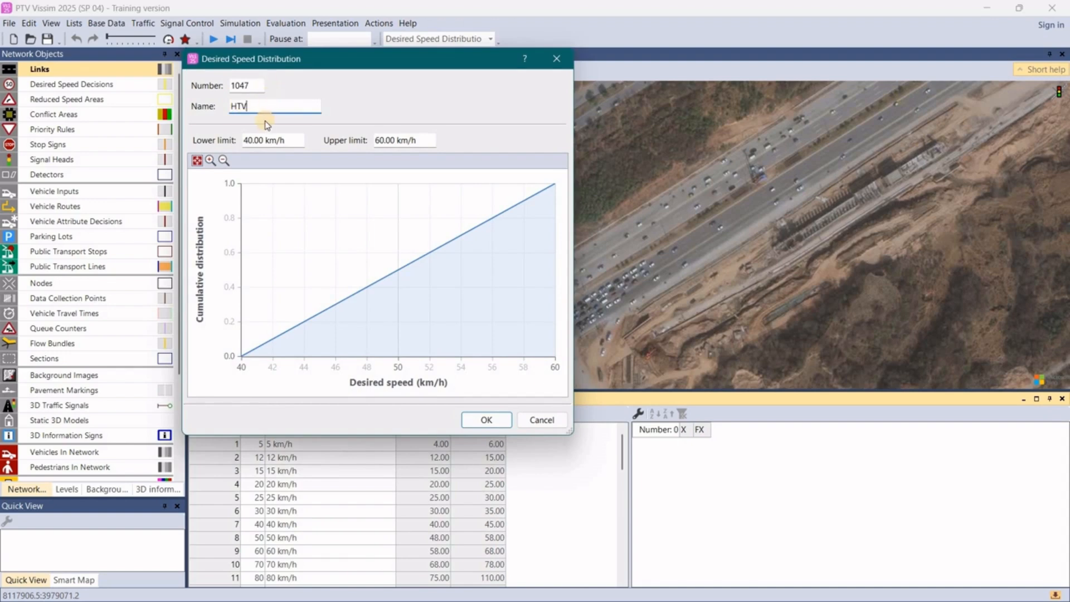
pyautogui.click(380, 141)
pyautogui.click(259, 143)
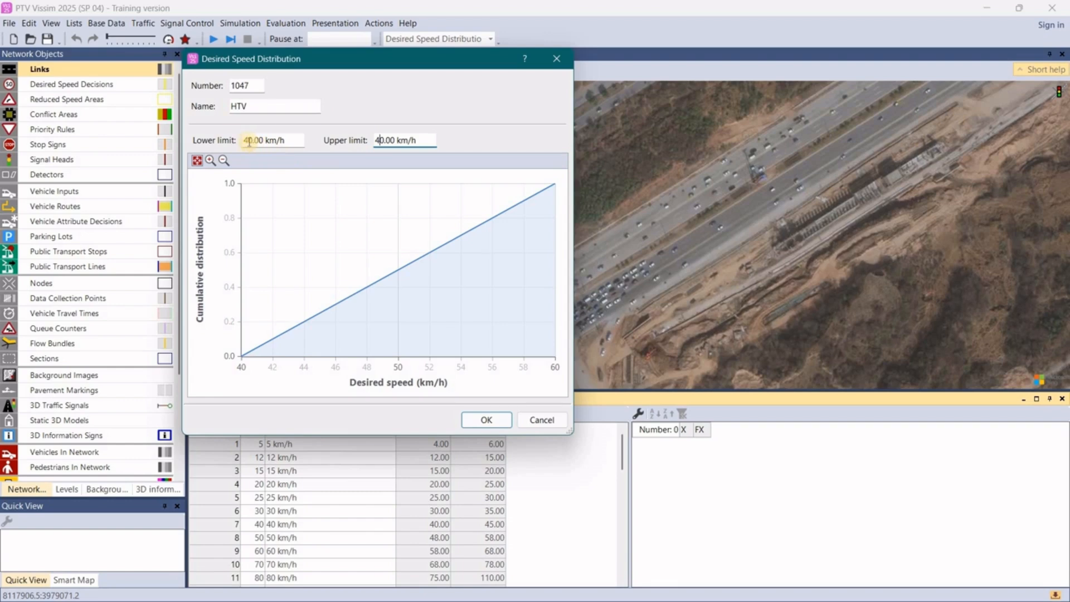
pyautogui.click(249, 141)
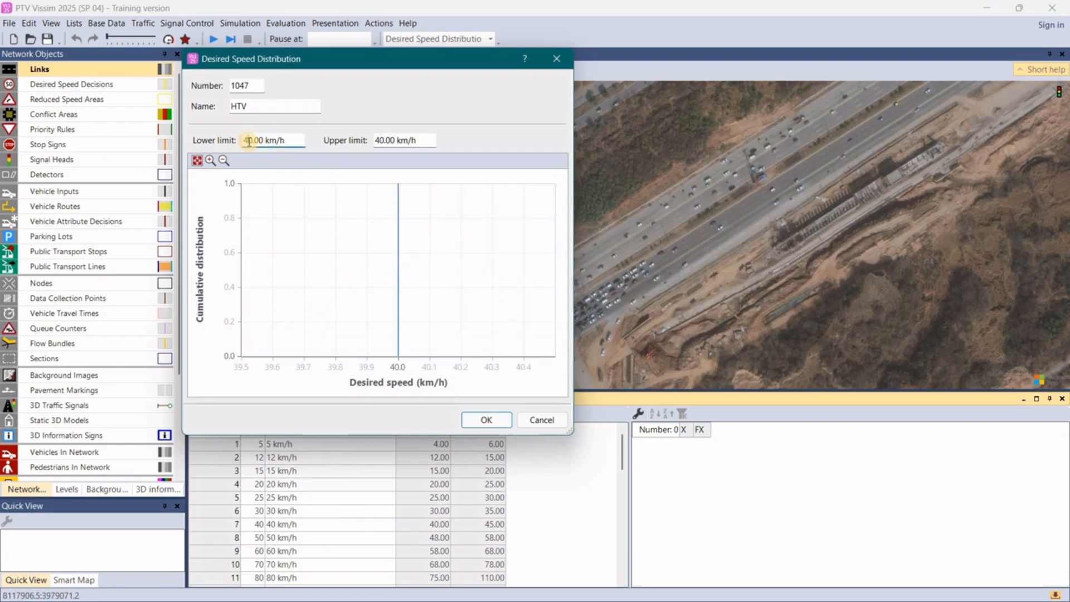
pyautogui.write('2')
pyautogui.click(265, 102)
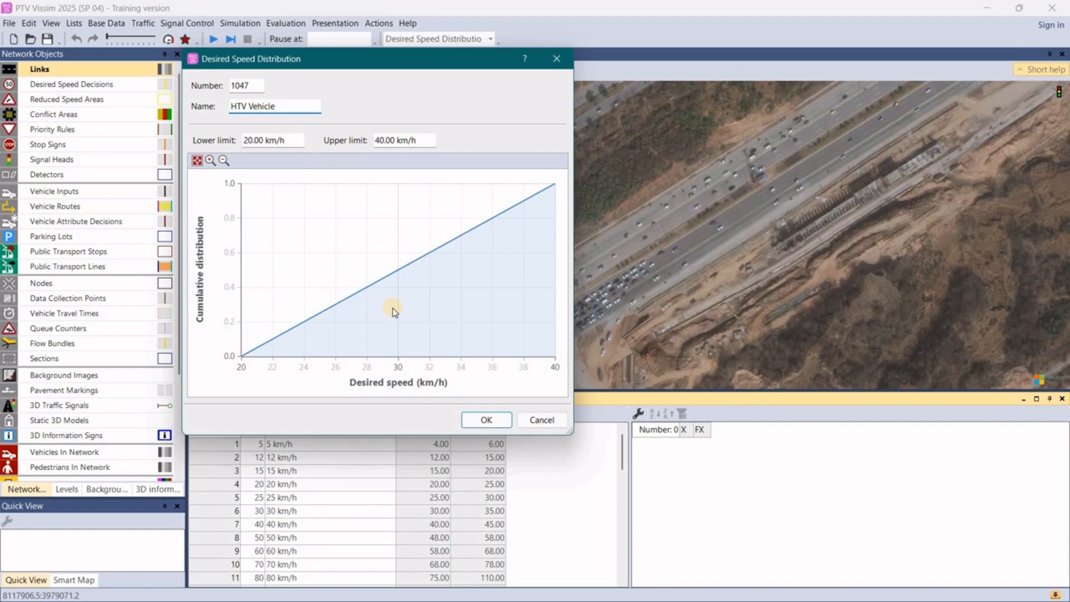
pyautogui.click(474, 420)
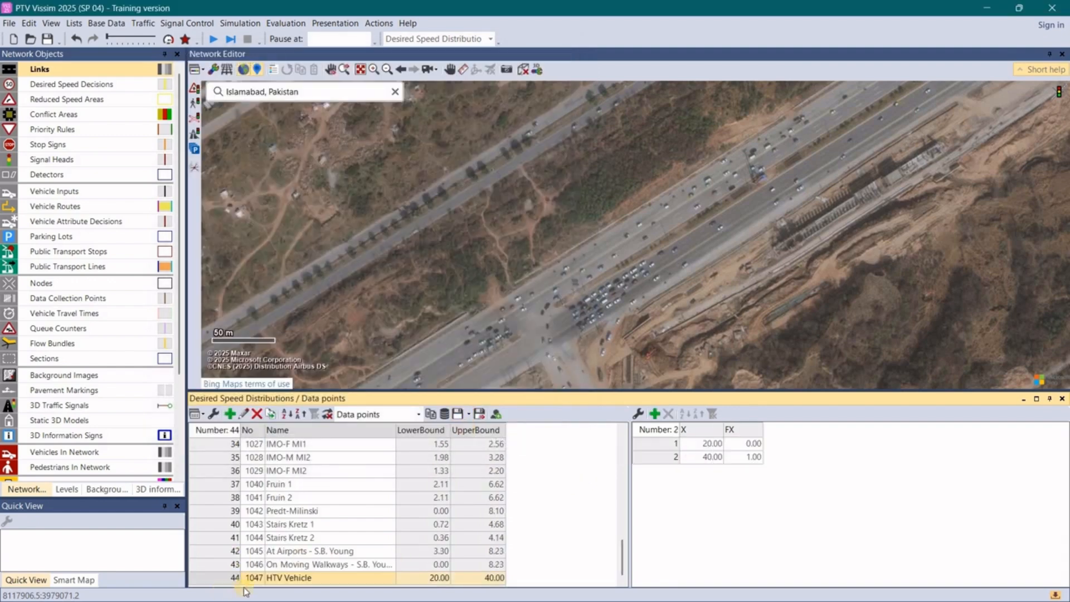
# - Add a desired speed distribution named LTV vehicle with a lower limit of 30 km/h and an upper limit of 65 km/h
pyautogui.click(229, 415)
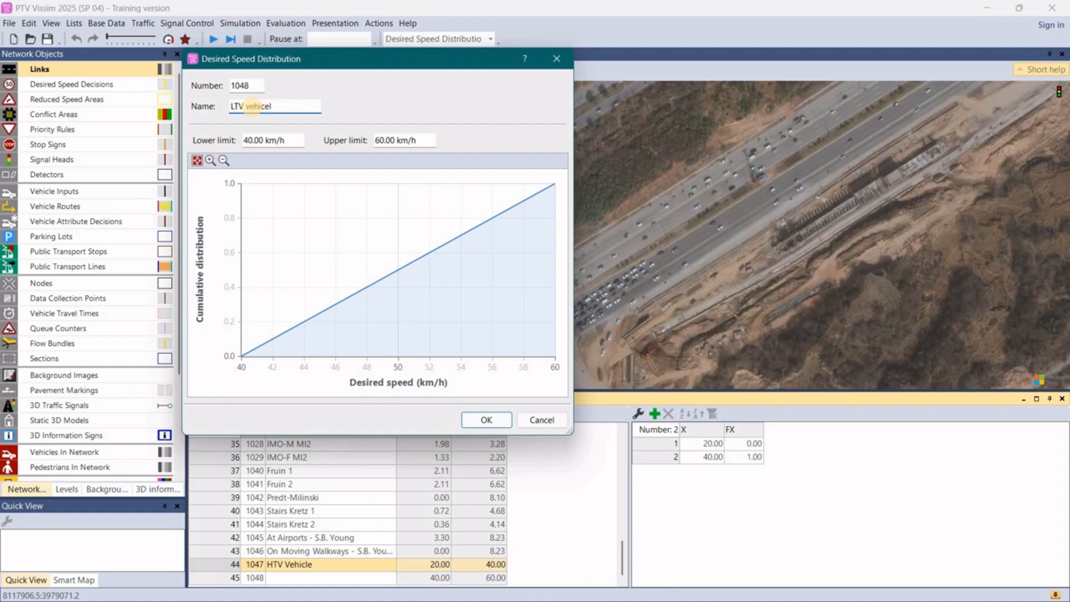
pyautogui.write('LTV vehicle')
pyautogui.click(381, 141)
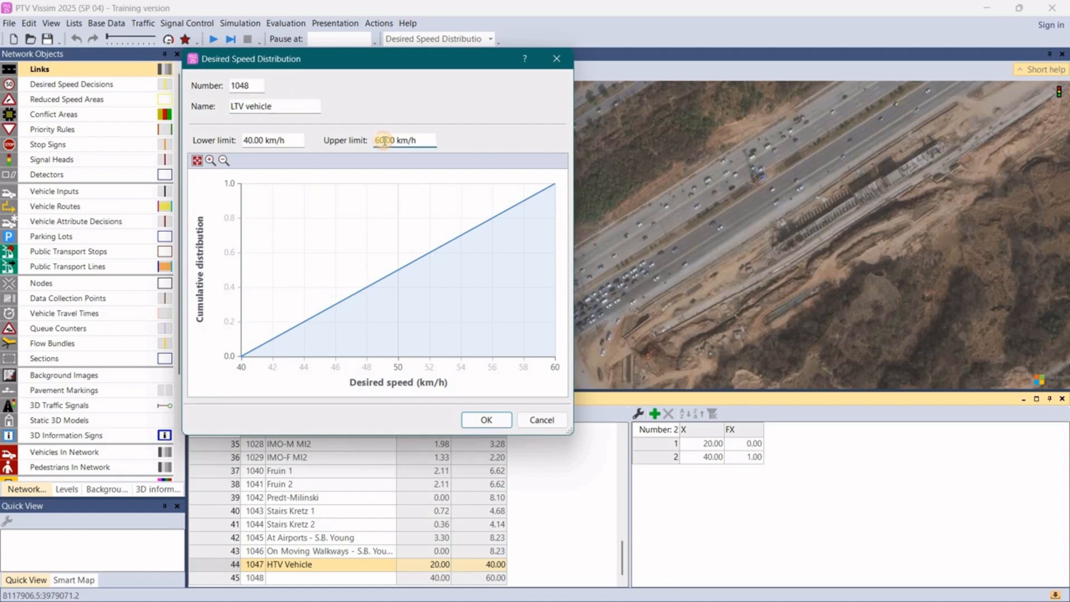
pyautogui.write('5')
pyautogui.click(252, 139)
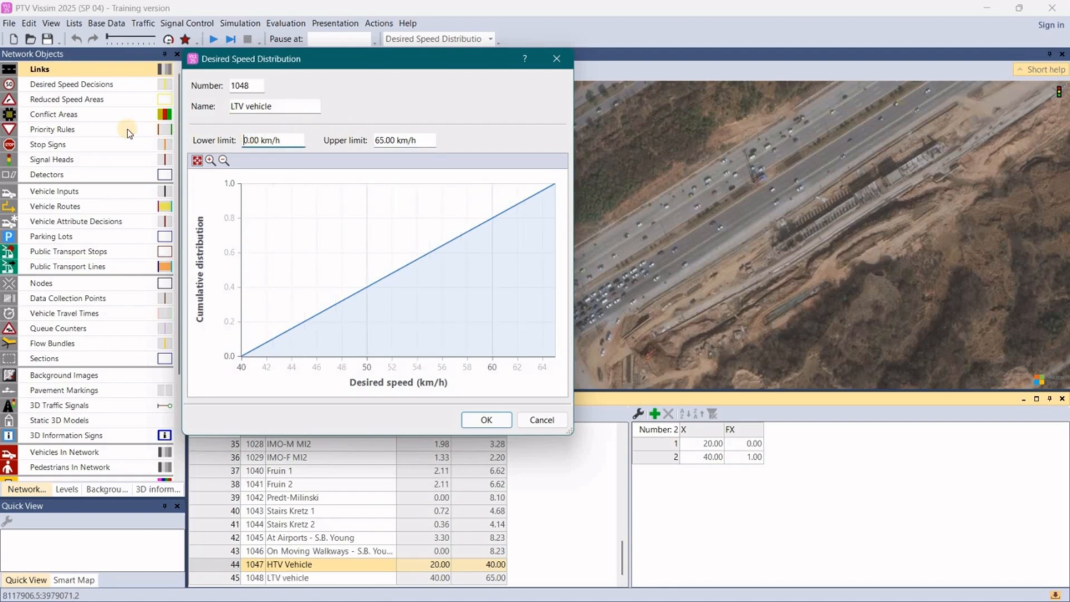
pyautogui.write('3')
pyautogui.click(486, 420)
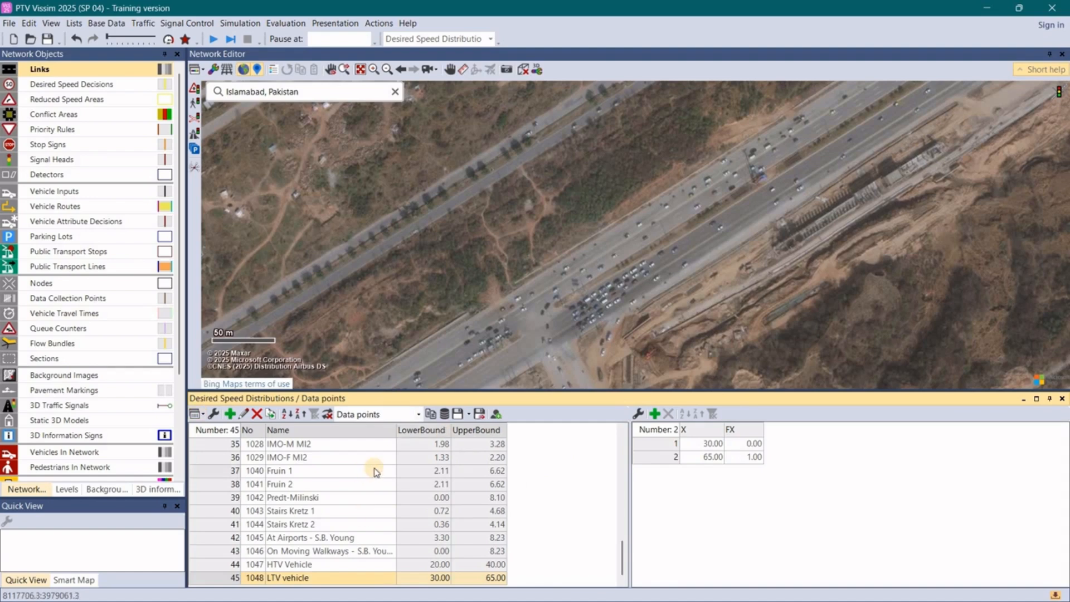
# - Open the list of vehicle types from the base data
pyautogui.click(144, 25)
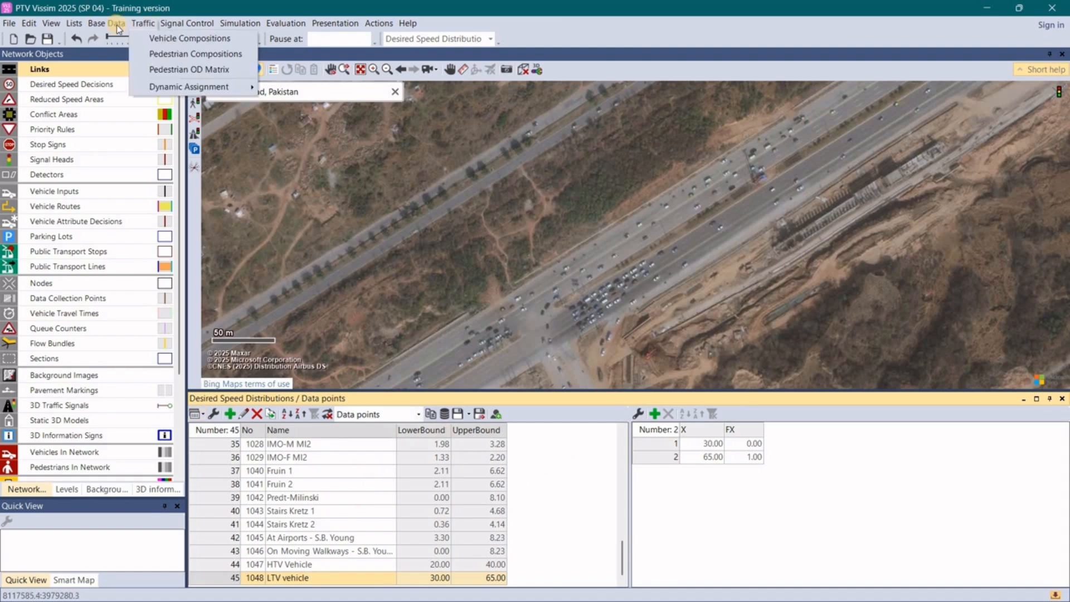
pyautogui.click(111, 25)
pyautogui.click(109, 23)
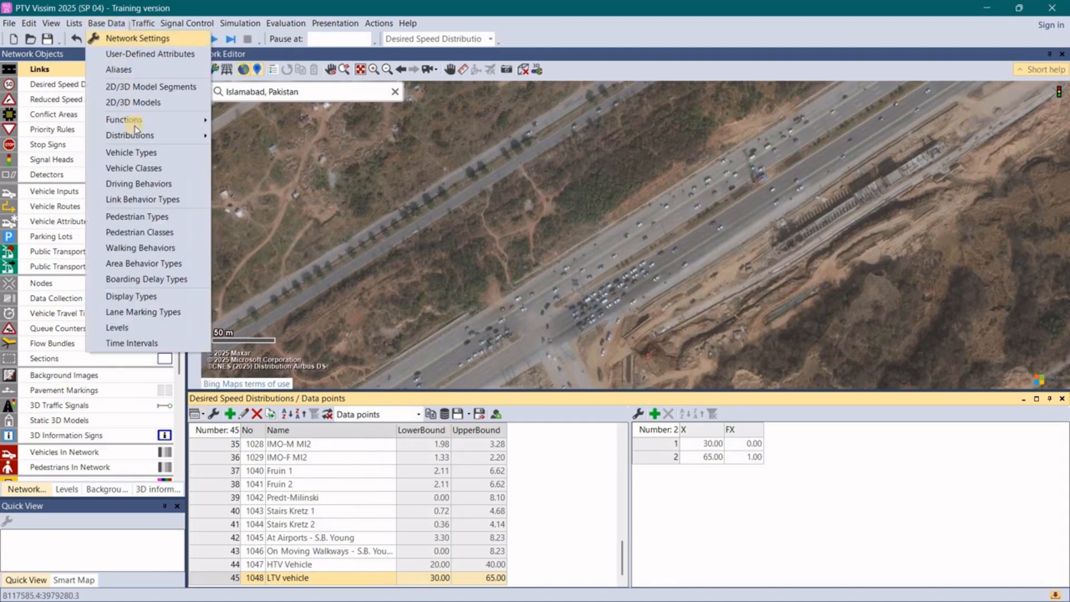
pyautogui.click(155, 153)
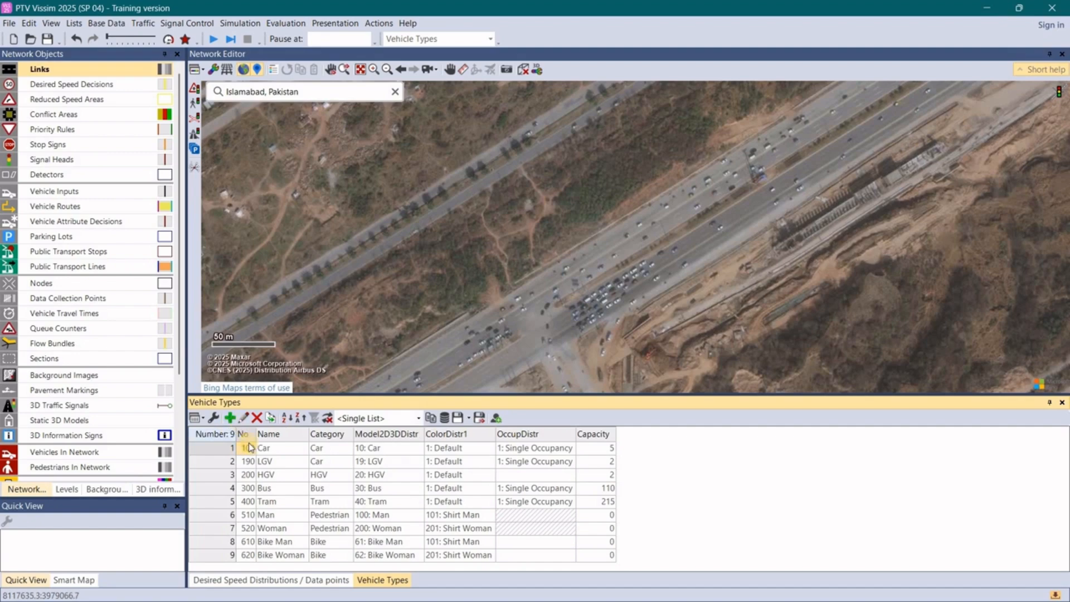
# - Start a new vehicle type, review its static settings and colour options, and discard it
pyautogui.click(230, 420)
pyautogui.click(196, 277)
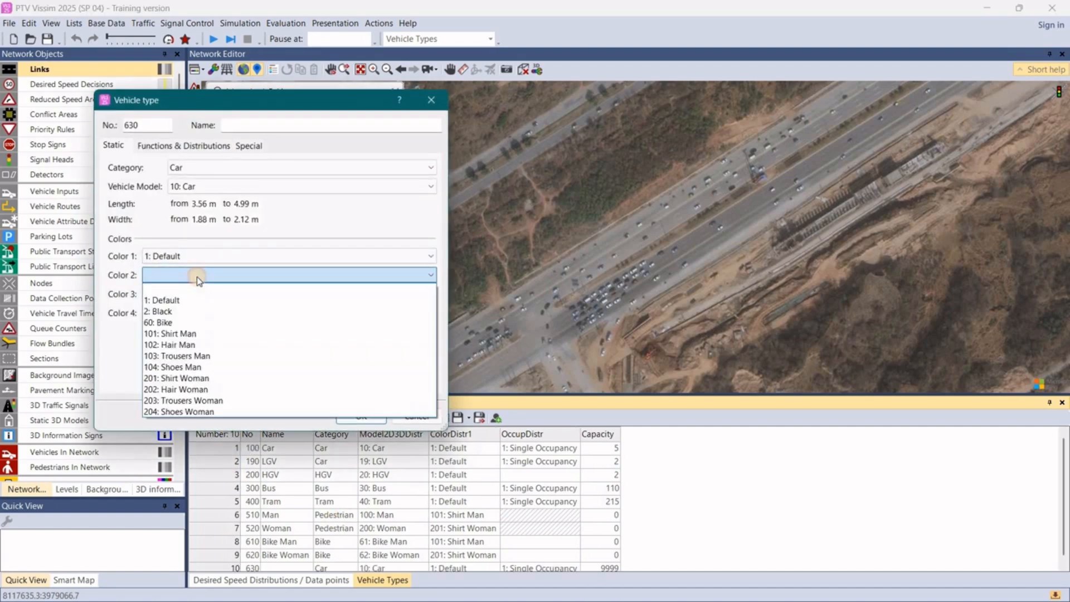
pyautogui.click(202, 262)
pyautogui.click(202, 262)
pyautogui.click(201, 262)
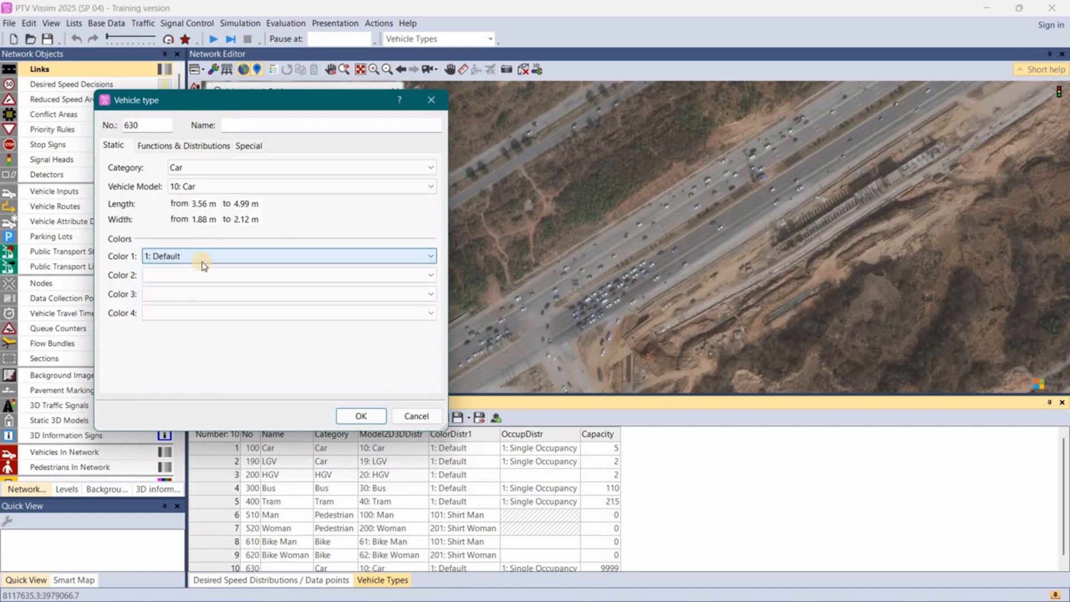
pyautogui.click(202, 262)
pyautogui.click(202, 267)
pyautogui.click(201, 295)
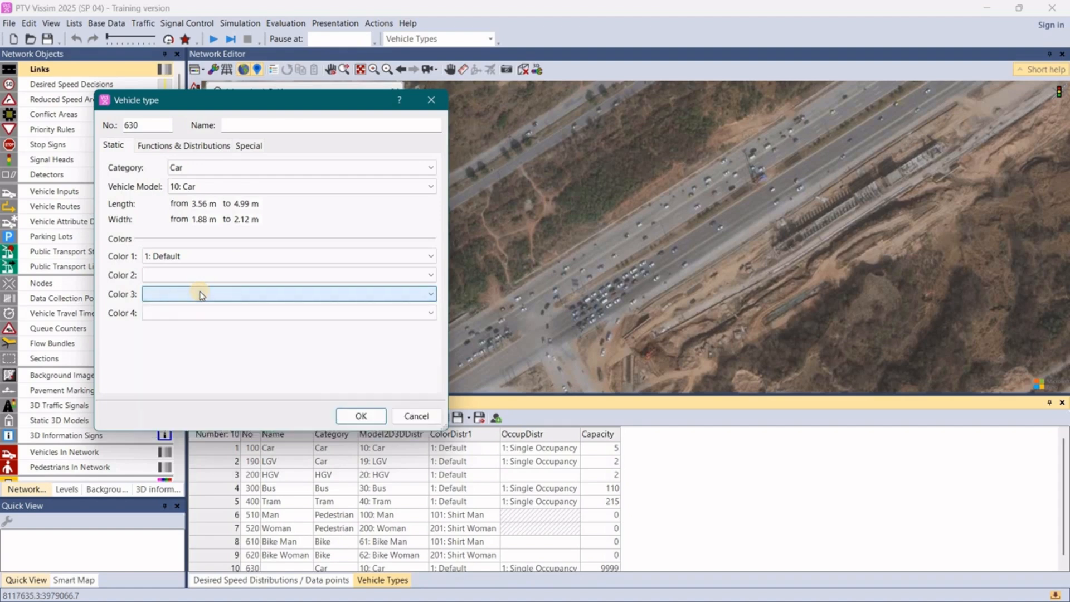
pyautogui.click(201, 295)
pyautogui.click(201, 295)
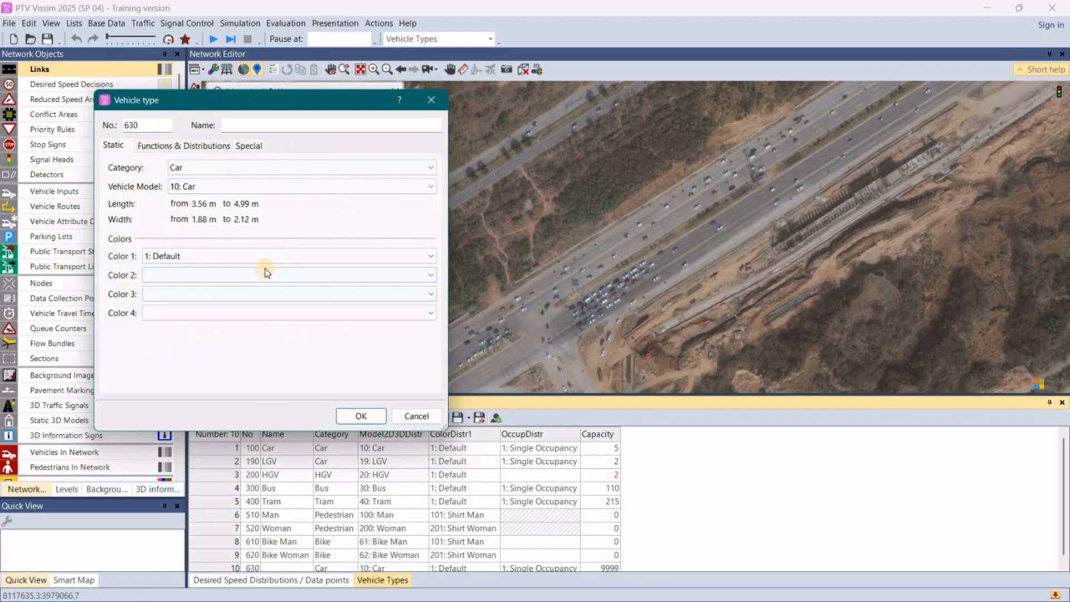
pyautogui.click(427, 105)
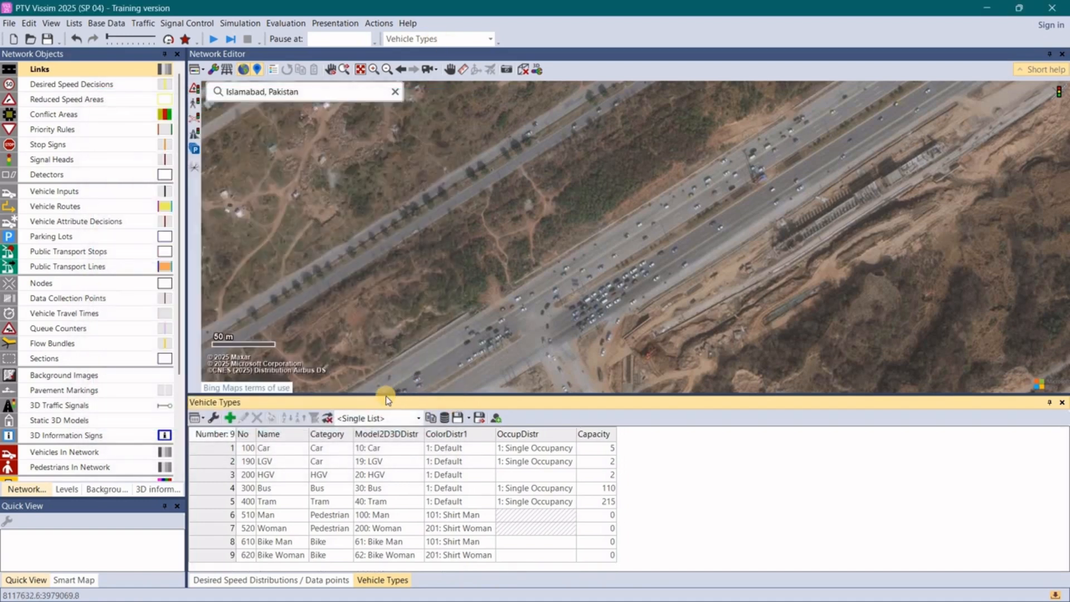
# - Open the vehicle compositions list and examine the relative flows of the two existing compositions
pyautogui.click(147, 25)
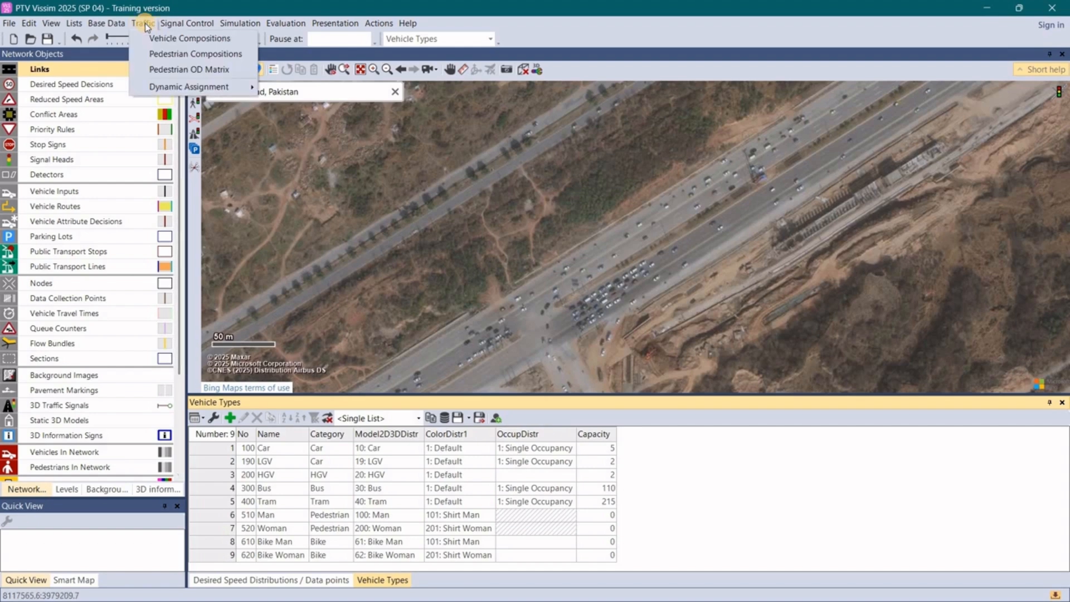
pyautogui.click(179, 39)
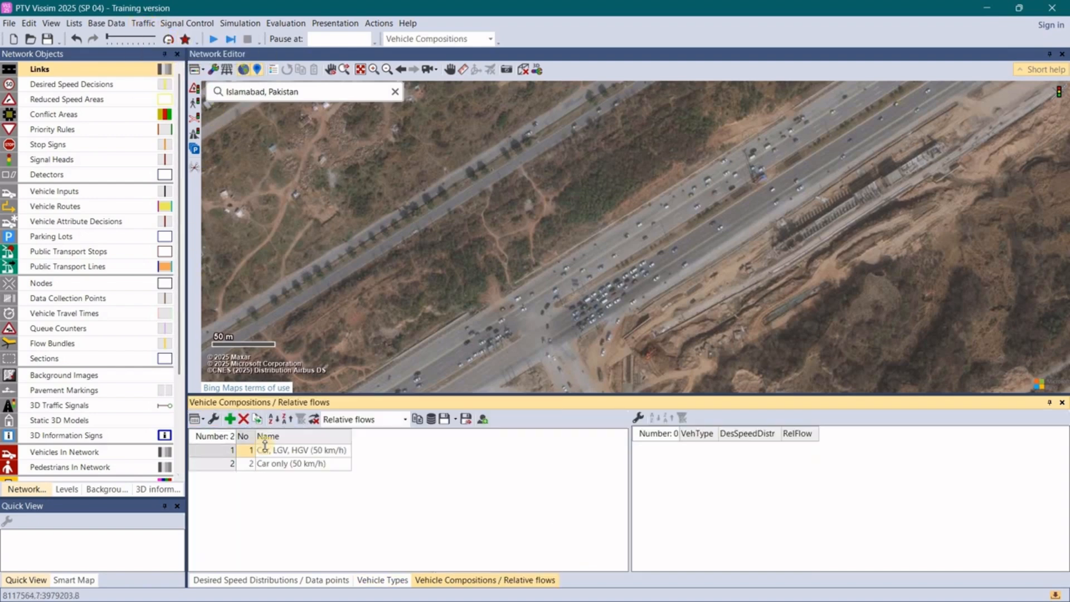
pyautogui.click(223, 451)
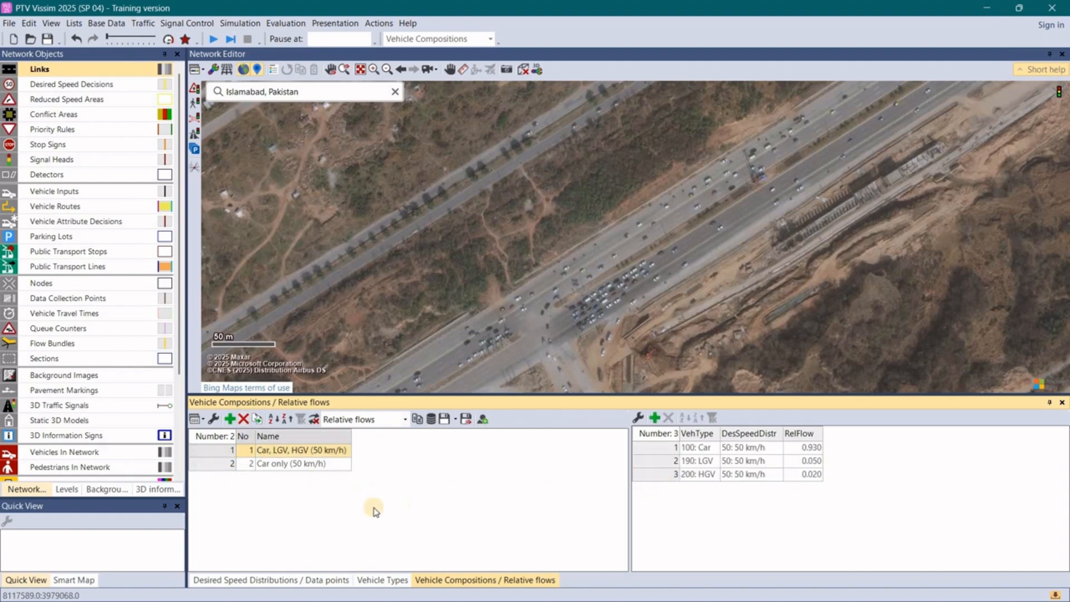
pyautogui.click(217, 463)
pyautogui.click(223, 449)
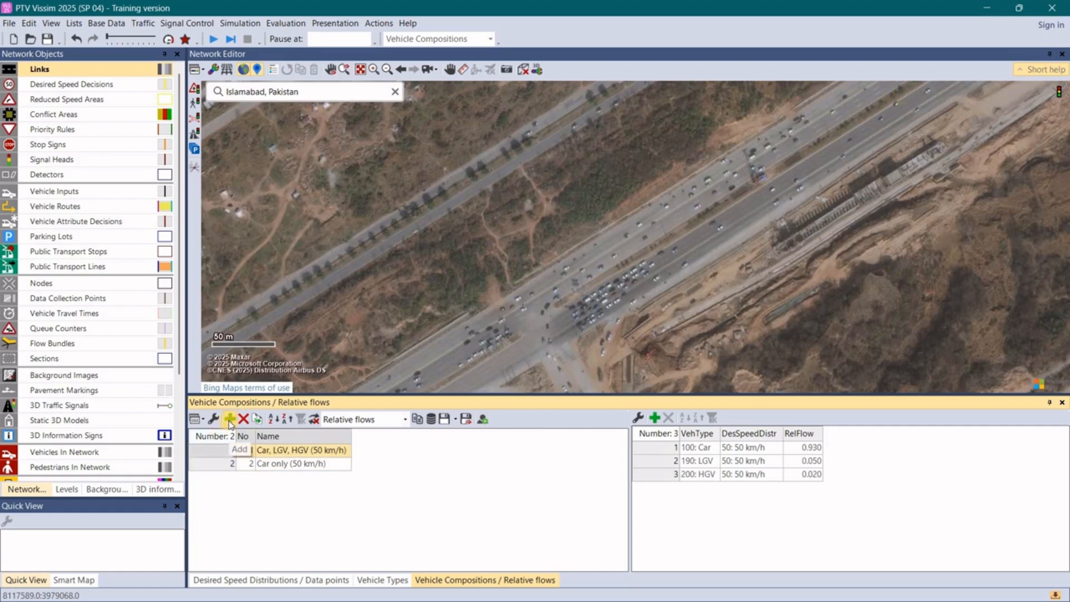
# - Add a third vehicle composition and name it "our vehicle combination"
pyautogui.click(230, 420)
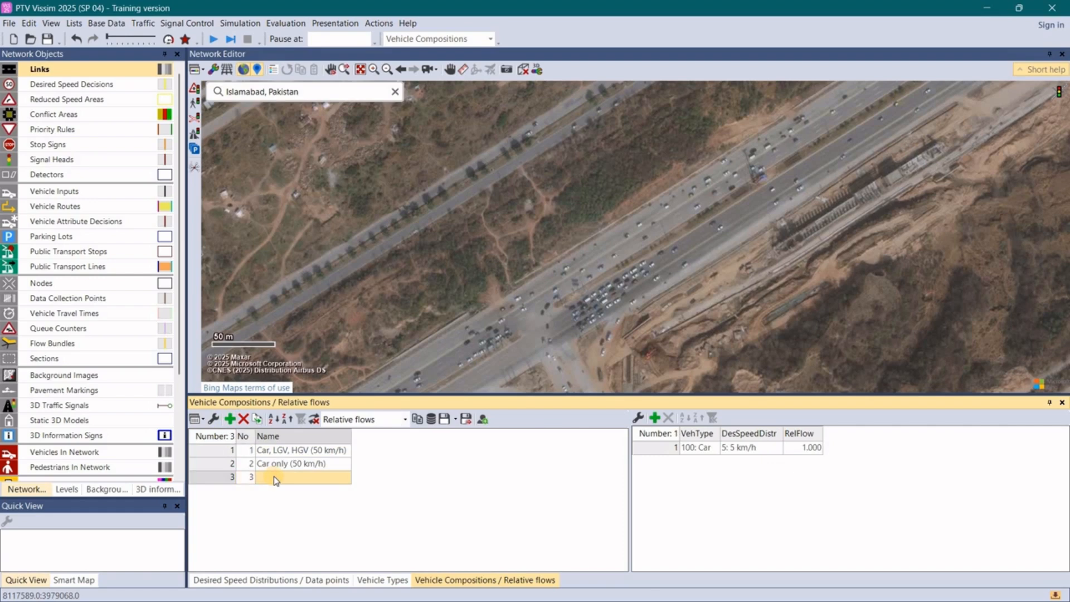
pyautogui.click(274, 477)
pyautogui.write('our vehicle co')
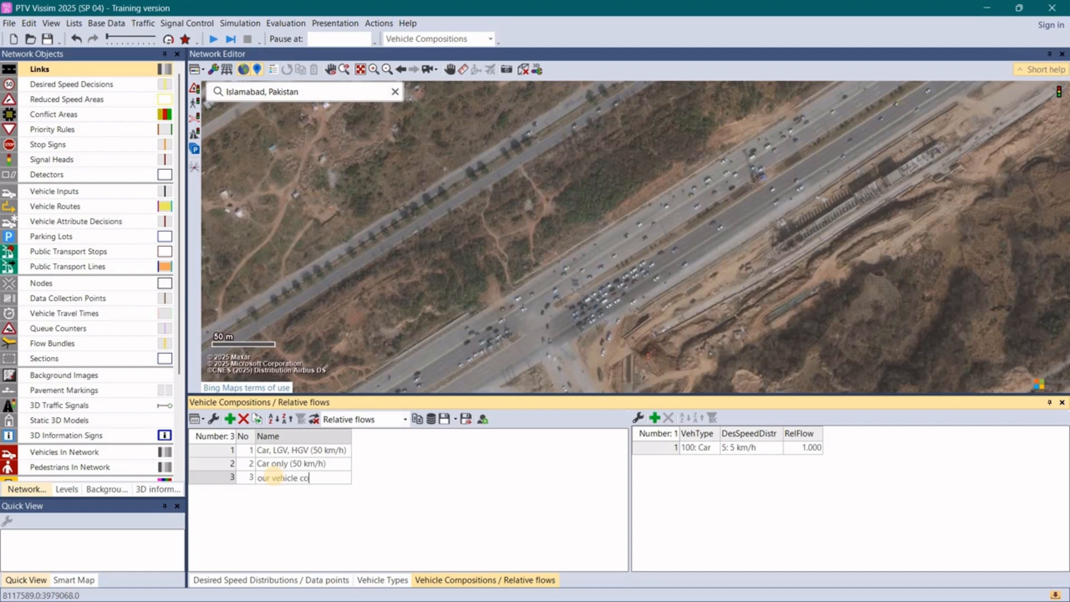
pyautogui.write('mbination')
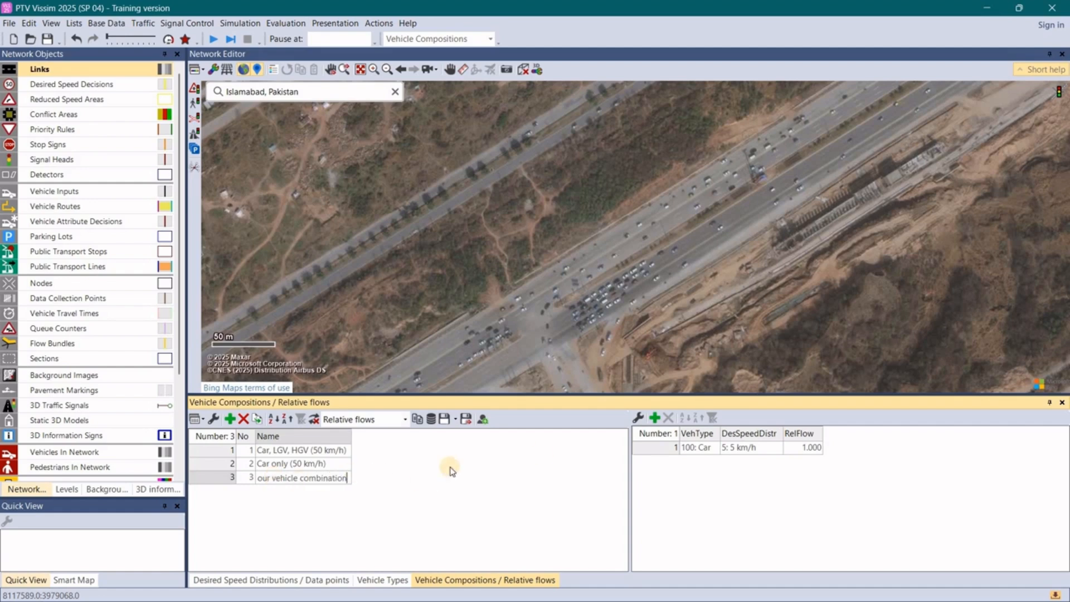
pyautogui.click(719, 464)
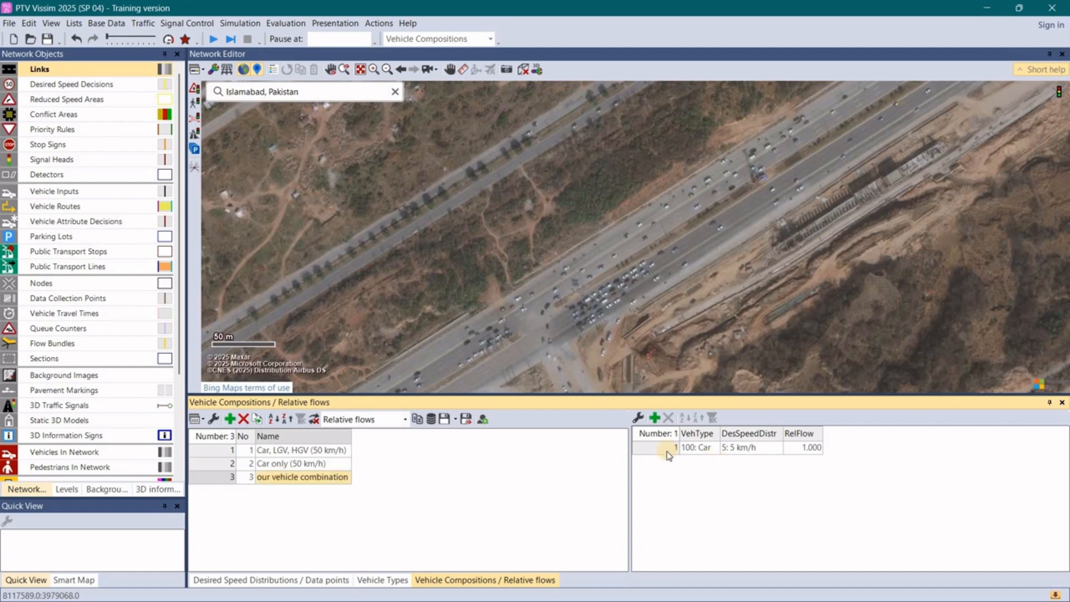
# - Add relative flow entries for LGV, HGV and Bus to the new vehicle composition
pyautogui.click(657, 419)
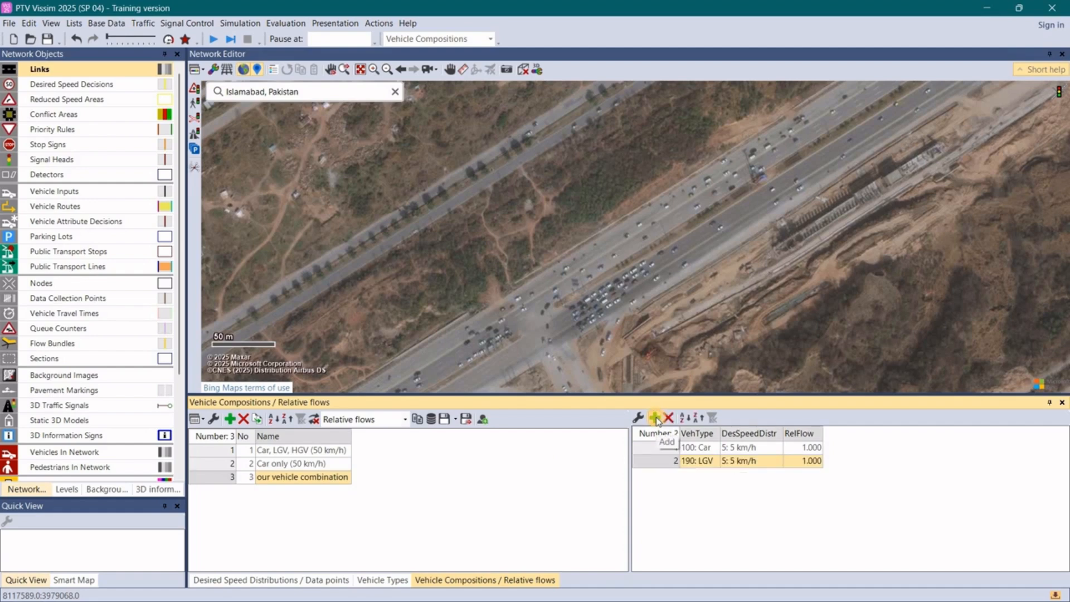
pyautogui.click(657, 418)
pyautogui.click(657, 418)
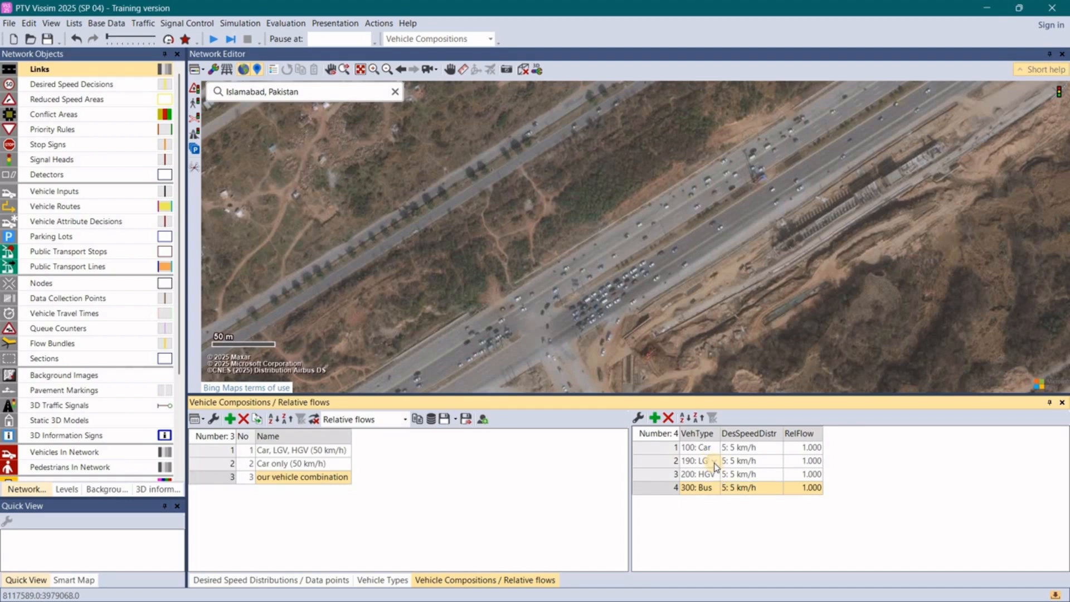
pyautogui.click(715, 462)
pyautogui.click(716, 462)
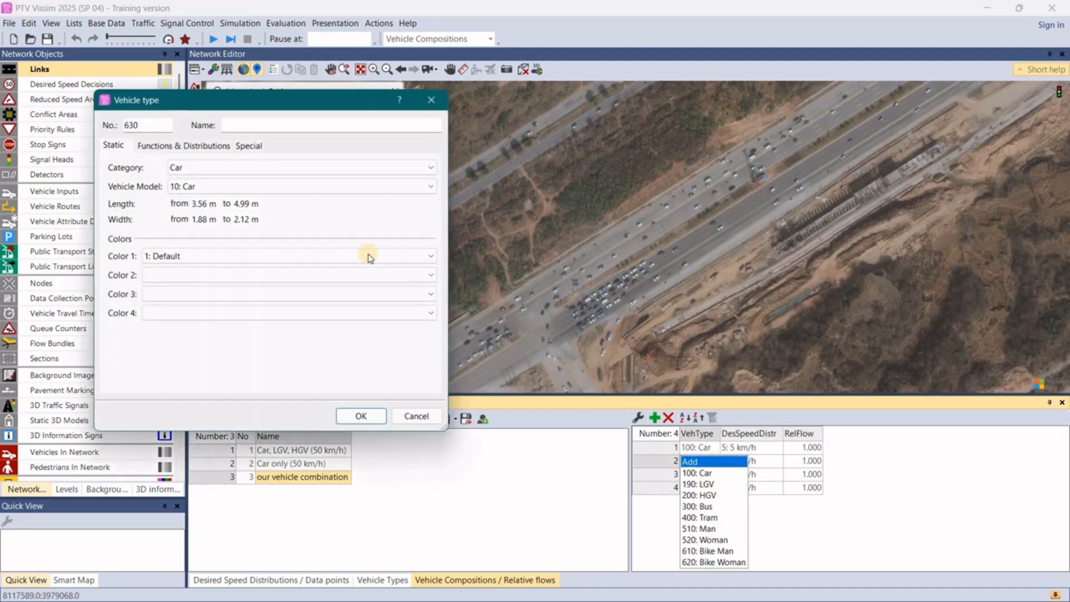
pyautogui.click(432, 103)
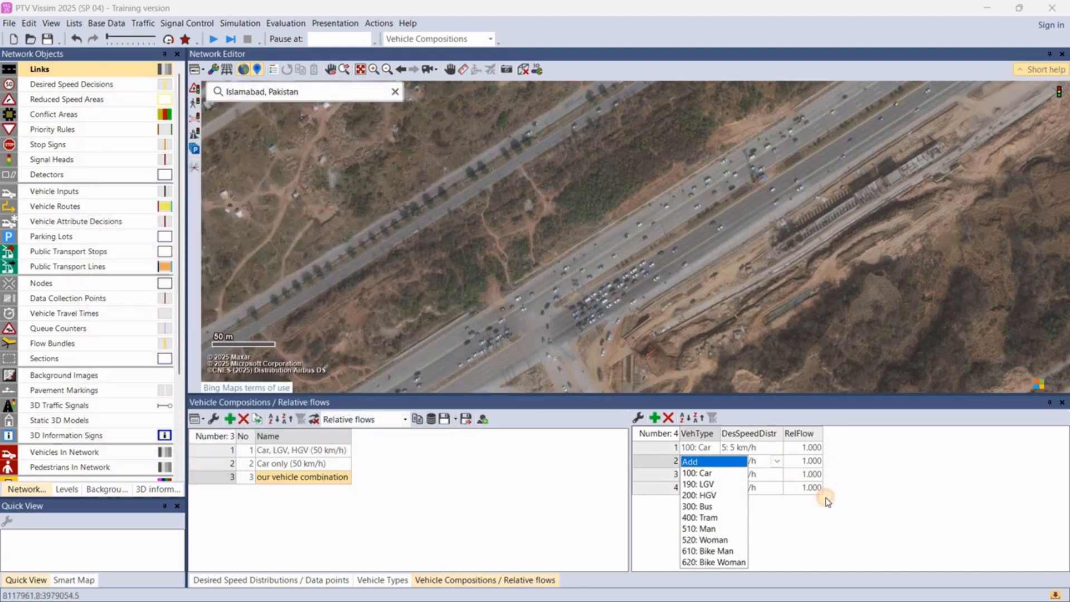
pyautogui.click(718, 463)
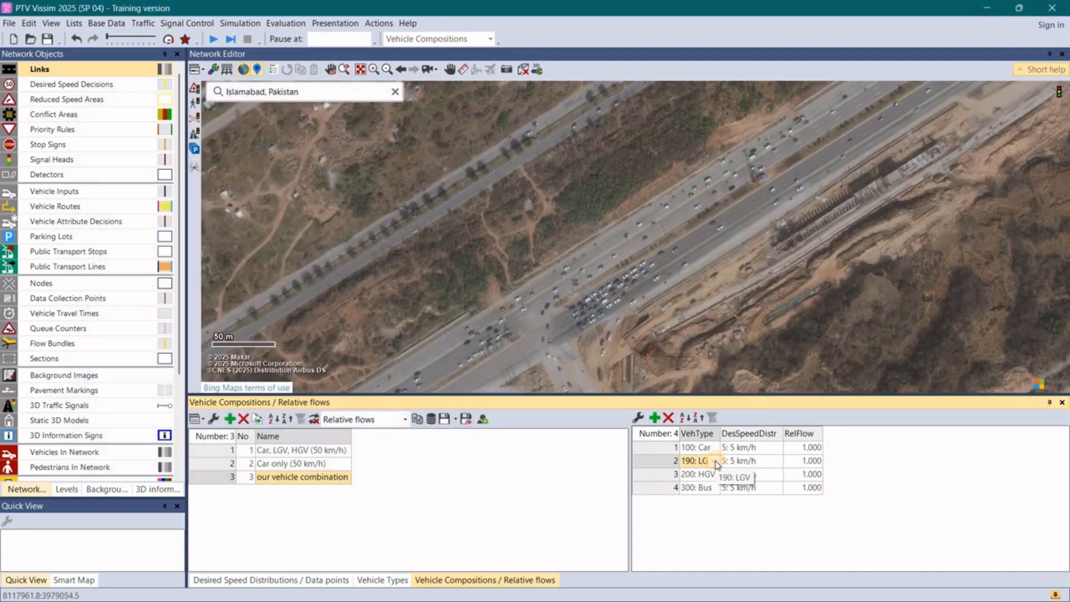
# - Change the LGV entry's vehicle type to 610: Bike Man and assign the 1048: LTV vehicle speed distribution to the Car entry
pyautogui.click(718, 463)
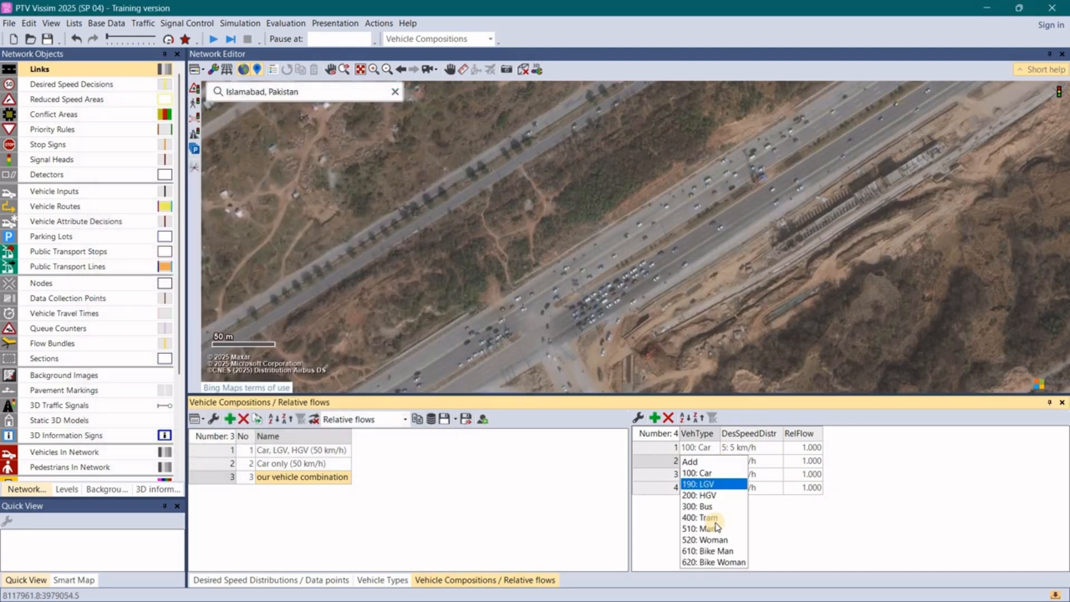
pyautogui.click(716, 552)
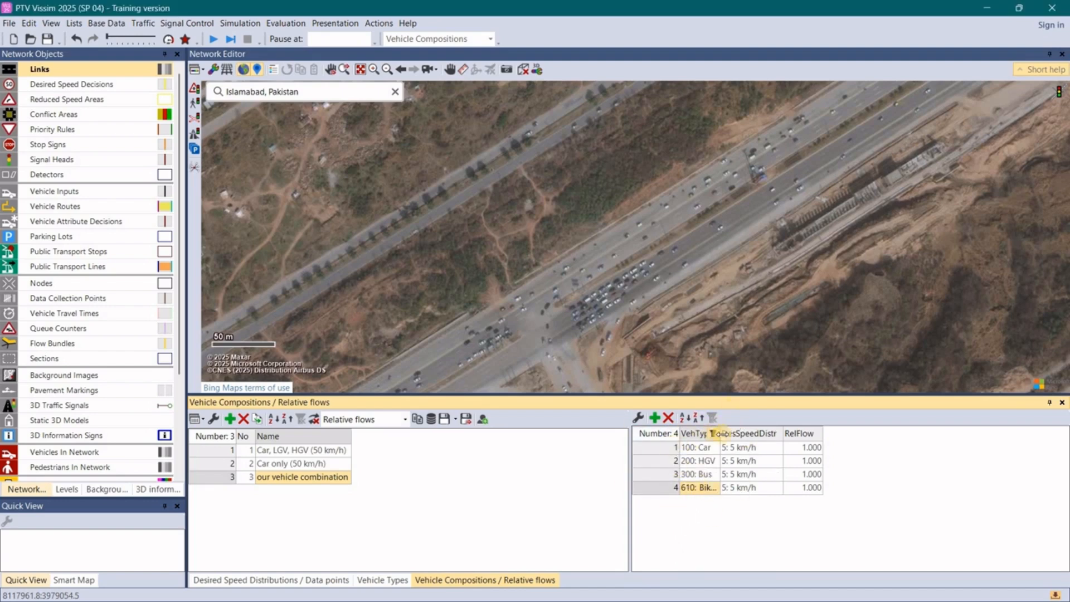
pyautogui.click(780, 449)
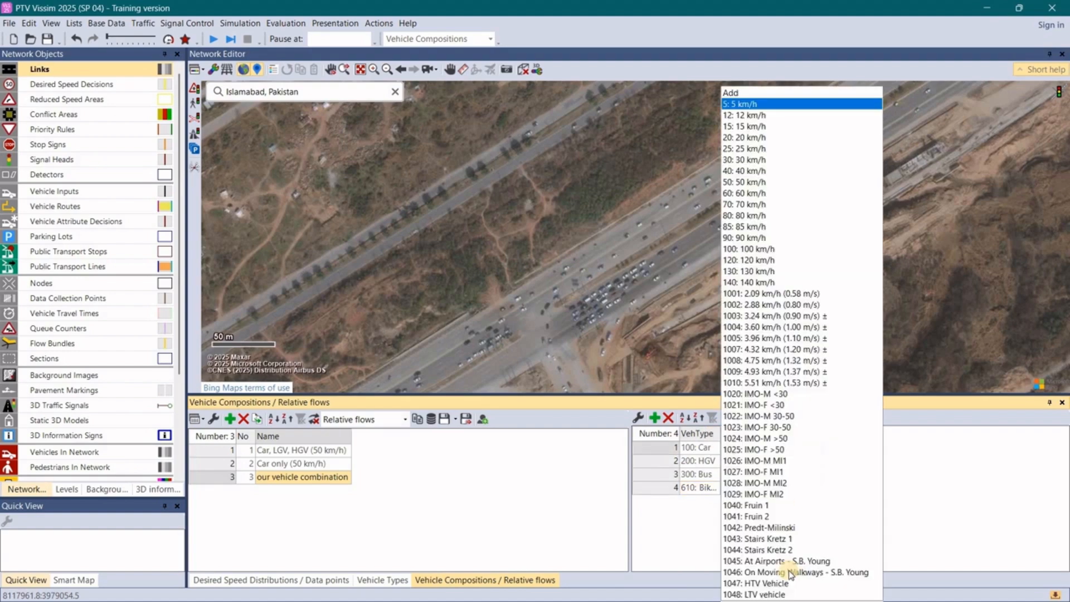
pyautogui.click(711, 470)
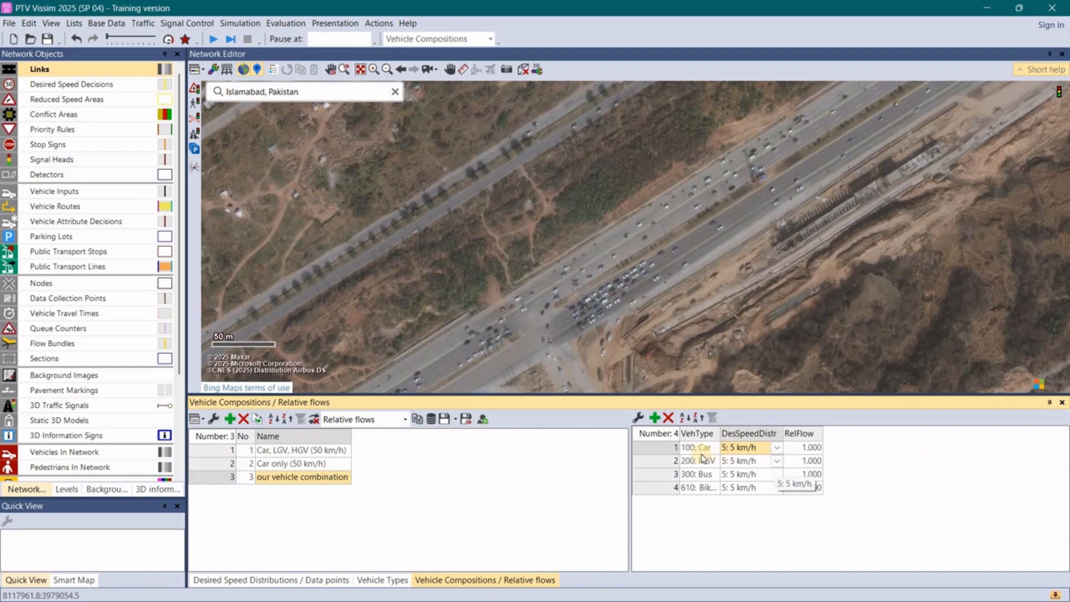
pyautogui.click(777, 451)
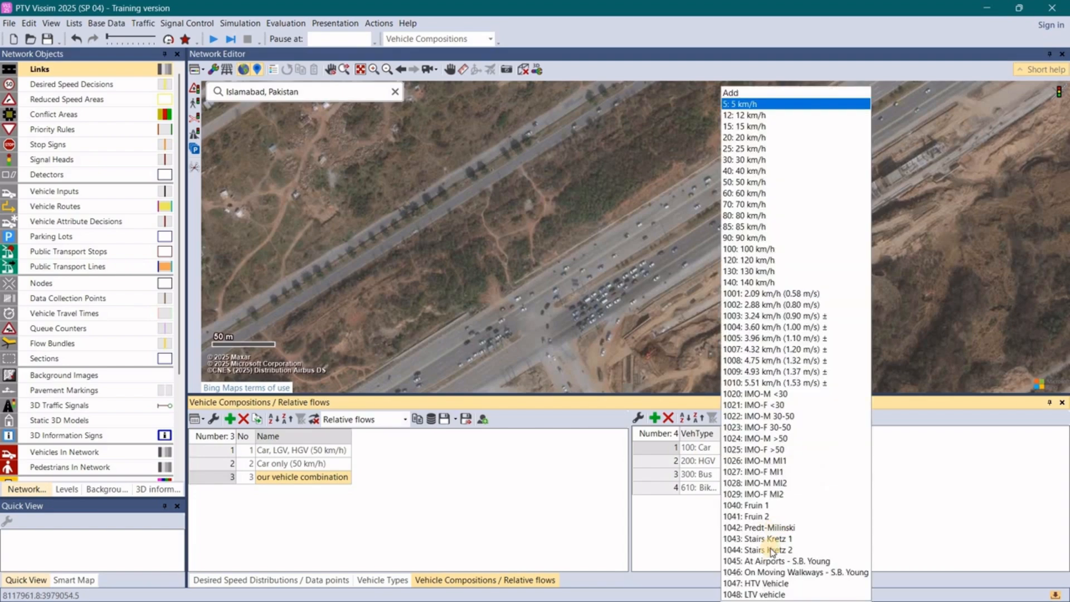
pyautogui.click(770, 595)
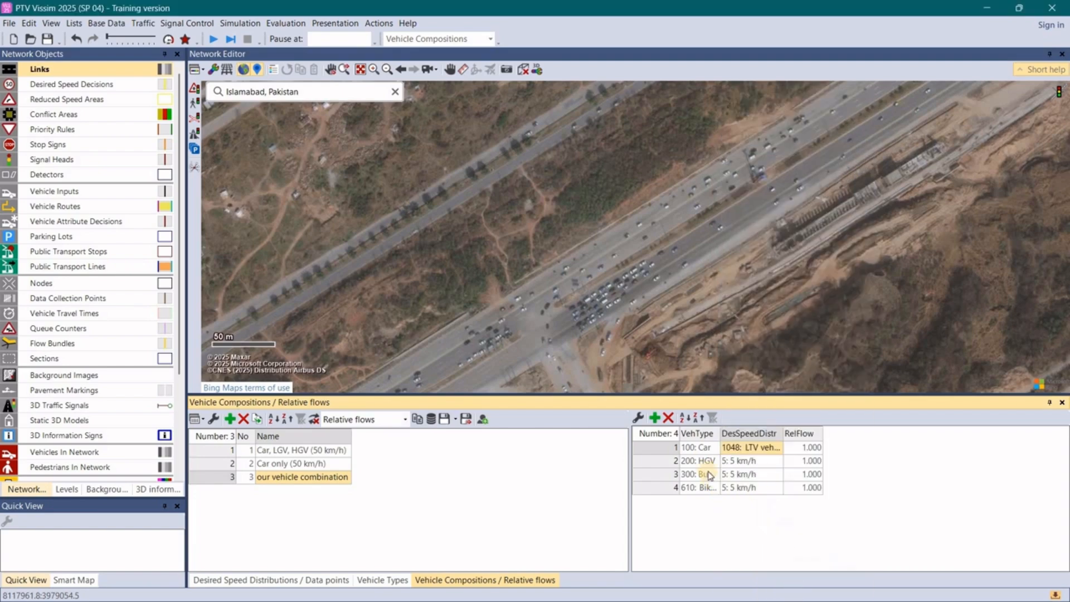
# - Assign the 1047: HTV Vehicle desired speed distribution to the HGV, Bus and Bike Man entries
pyautogui.click(779, 463)
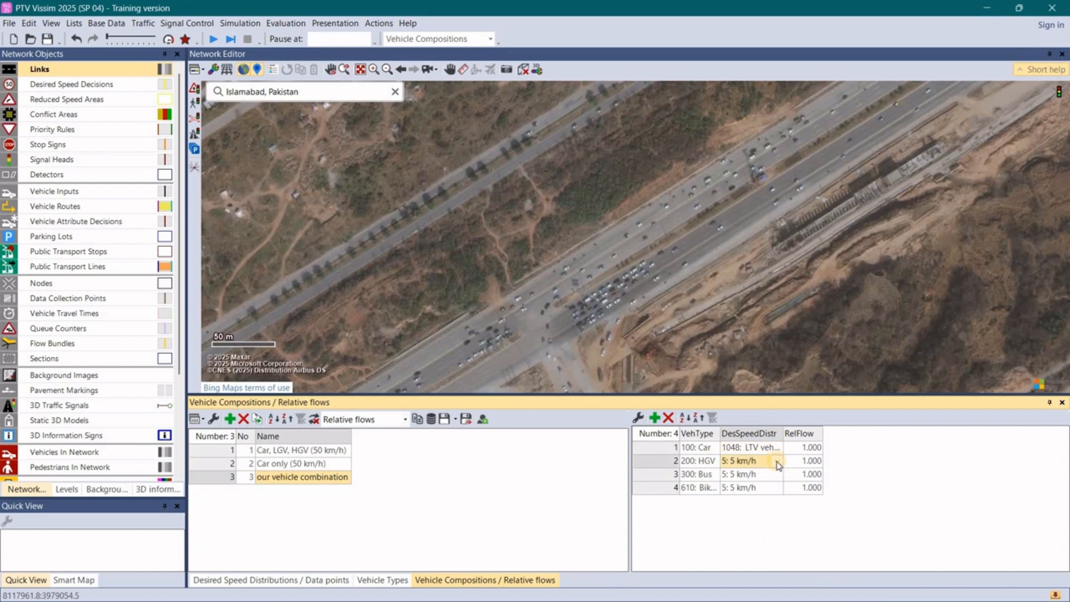
pyautogui.click(779, 462)
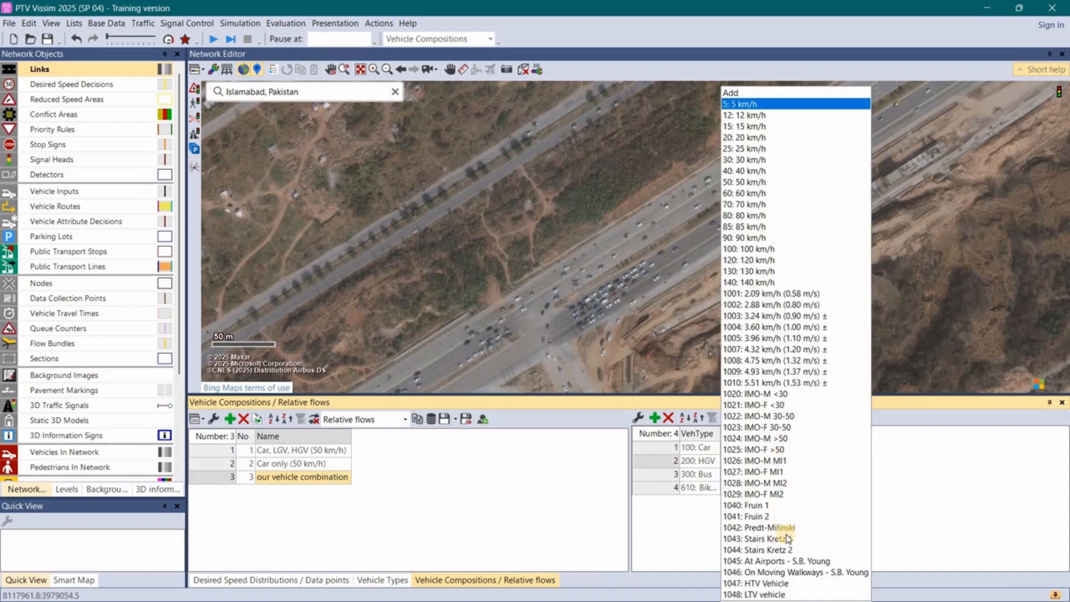
pyautogui.click(765, 584)
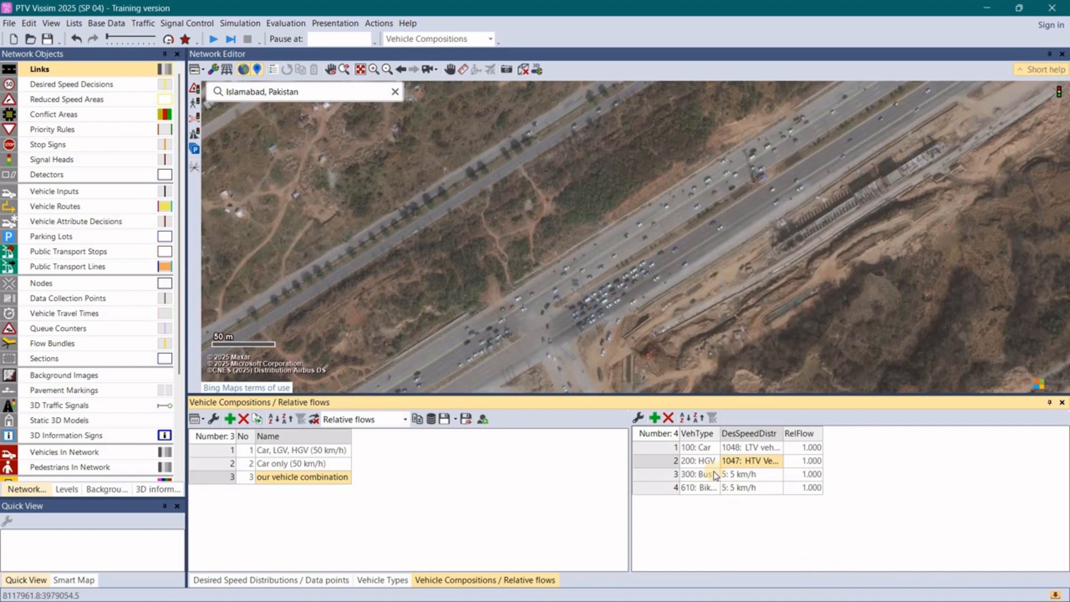
pyautogui.click(780, 475)
pyautogui.click(781, 475)
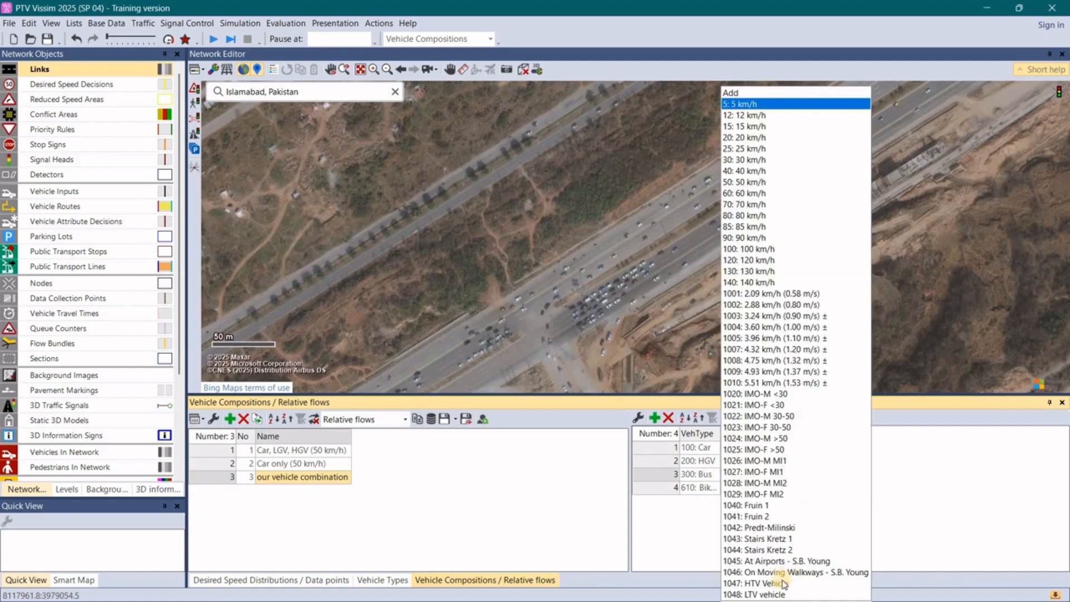
pyautogui.click(772, 584)
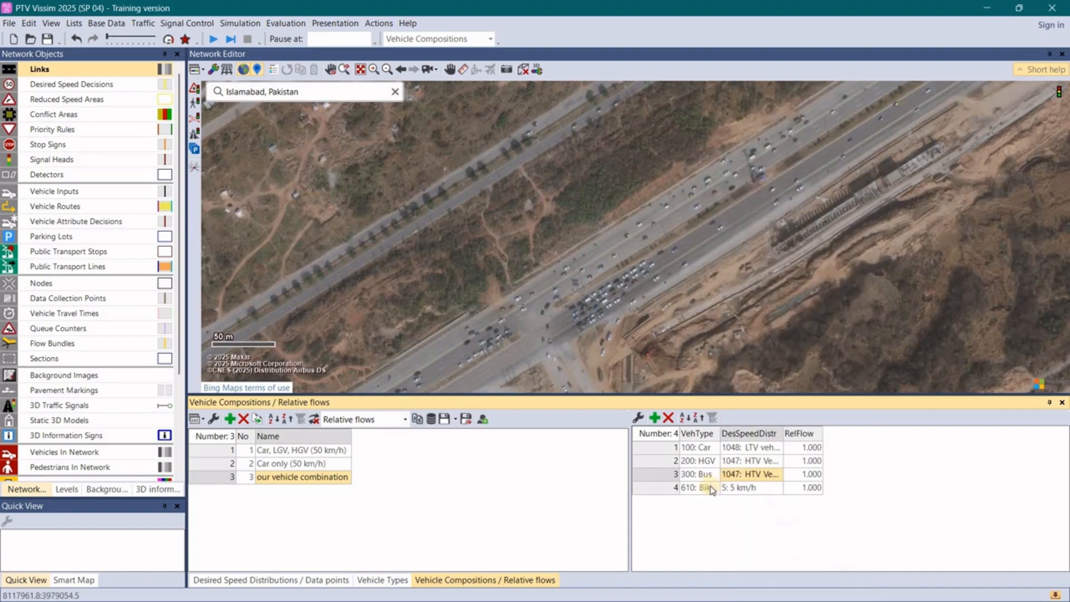
pyautogui.click(780, 490)
pyautogui.click(780, 490)
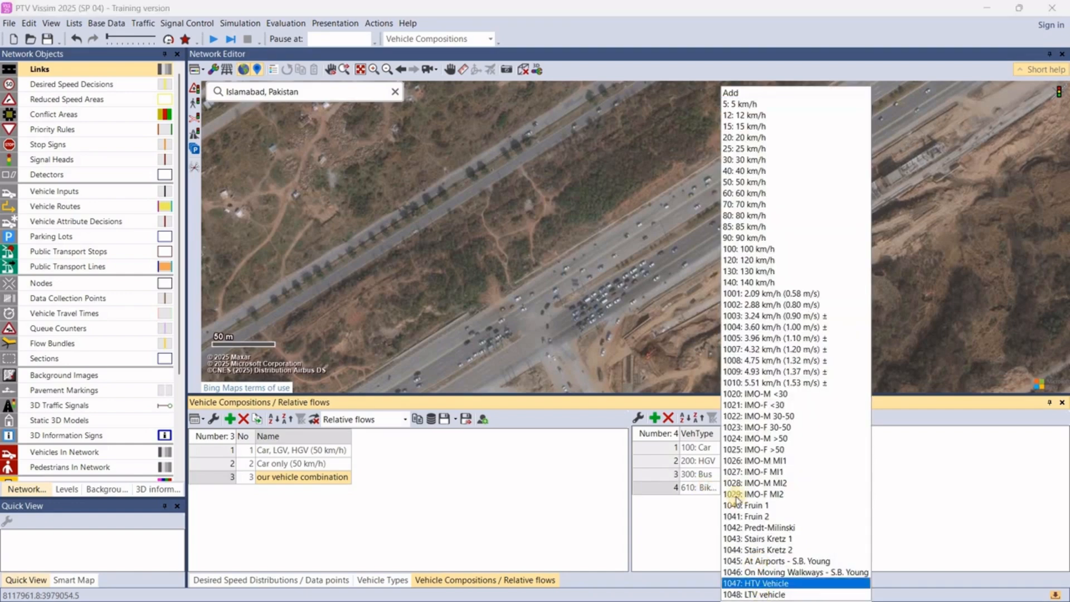
pyautogui.click(762, 584)
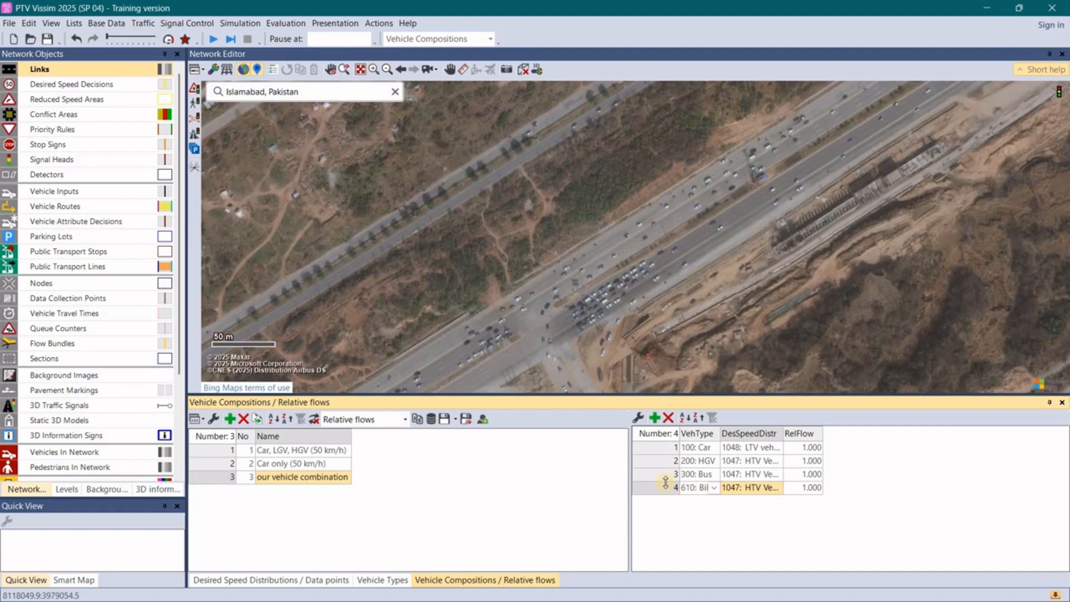
pyautogui.click(702, 516)
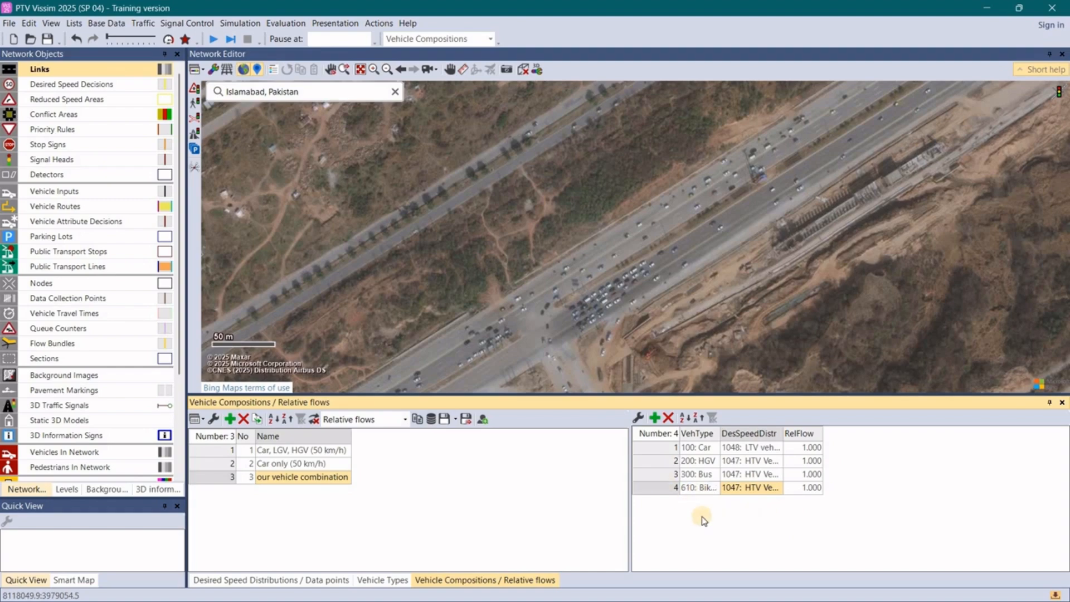
# - Switch to the Word assignment document, examine the traffic counts and vehicle type percentages for the intersection, and return to Vissim
pyautogui.hotkey('alt', 'Tab')
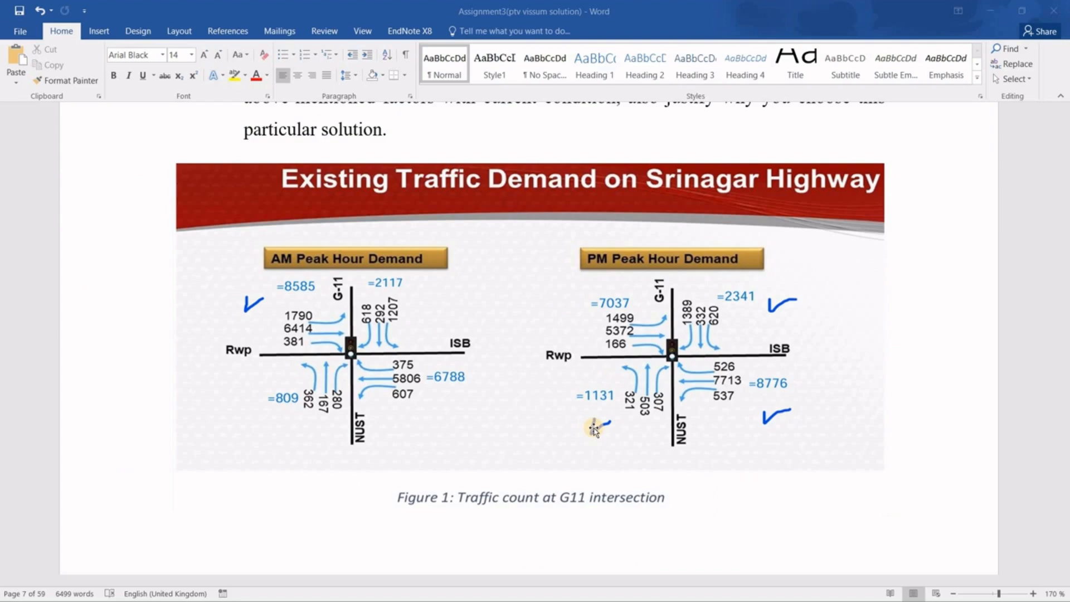
pyautogui.scroll(10, 595, 428)
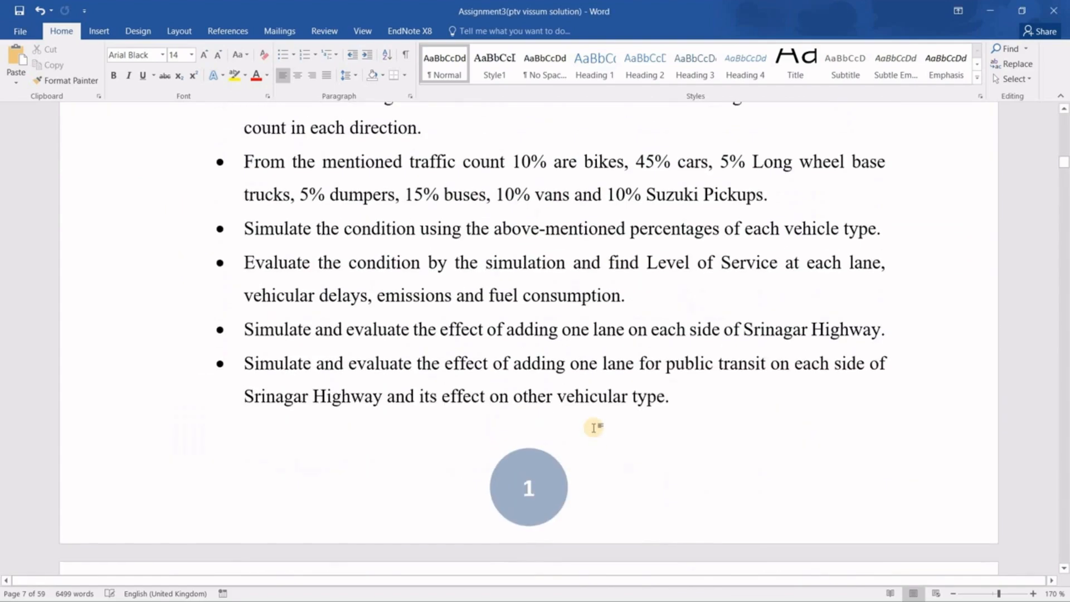
pyautogui.keyDown('ctrl'); pyautogui.scroll(-1, 594, 428); pyautogui.keyUp('ctrl')
pyautogui.keyDown('ctrl'); pyautogui.scroll(-3, 595, 428); pyautogui.keyUp('ctrl')
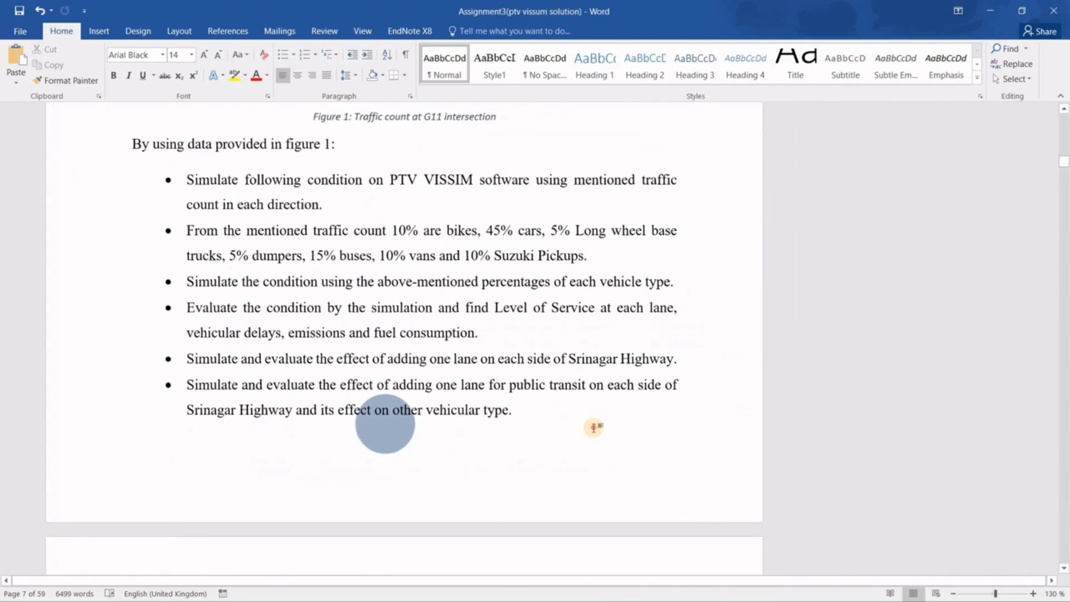
pyautogui.click(593, 424)
pyautogui.scroll(3, 593, 424)
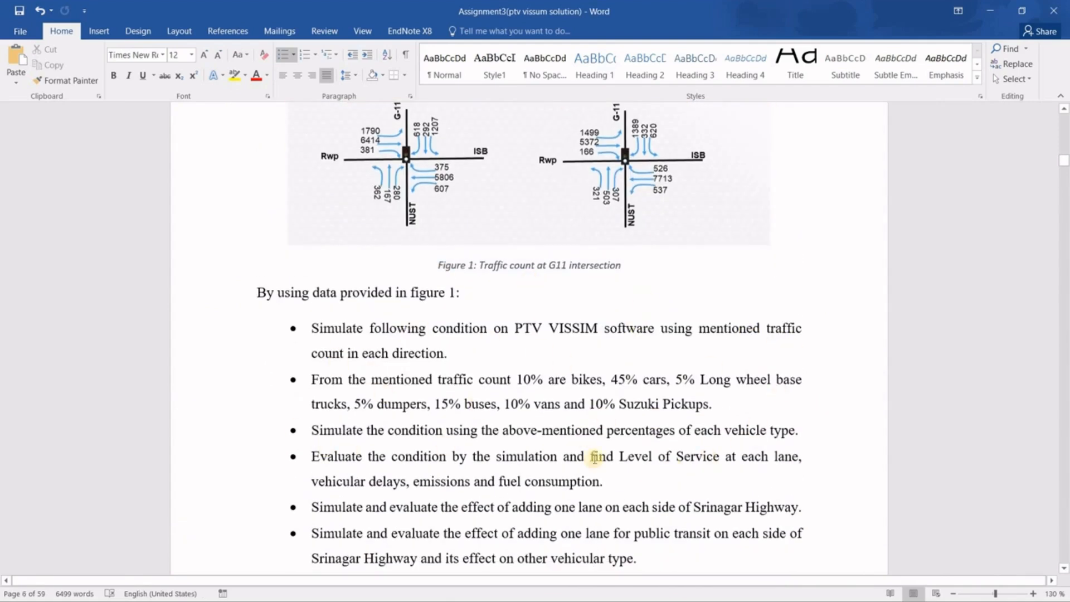
pyautogui.scroll(3, 520, 429)
pyautogui.scroll(-10, 522, 426)
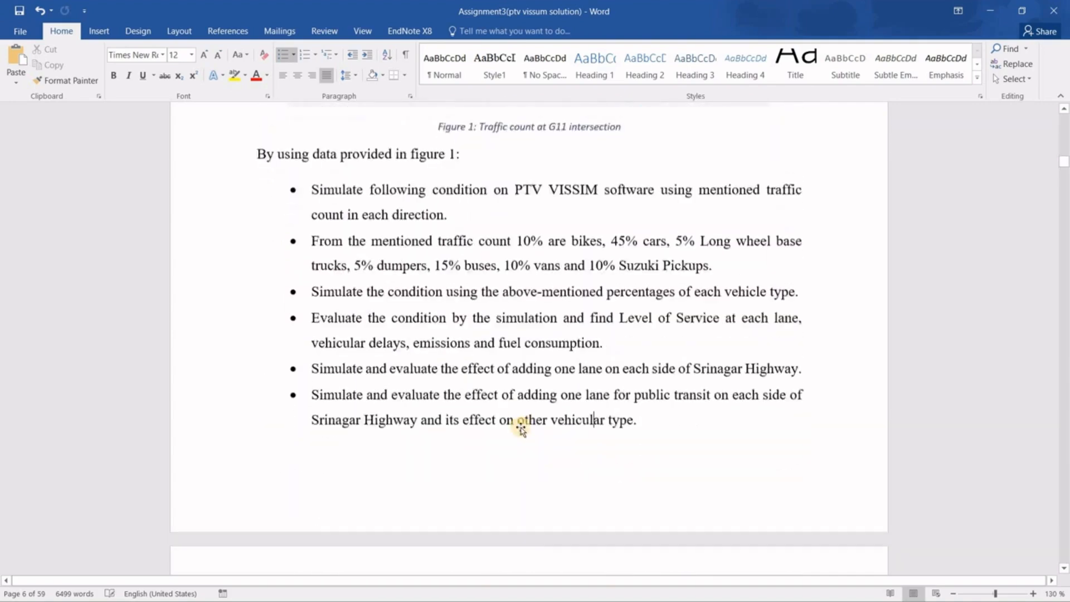
pyautogui.scroll(3, 523, 431)
pyautogui.keyDown('ctrl'); pyautogui.scroll(-3, 522, 432); pyautogui.keyUp('ctrl')
pyautogui.keyDown('ctrl'); pyautogui.scroll(2, 522, 432); pyautogui.keyUp('ctrl')
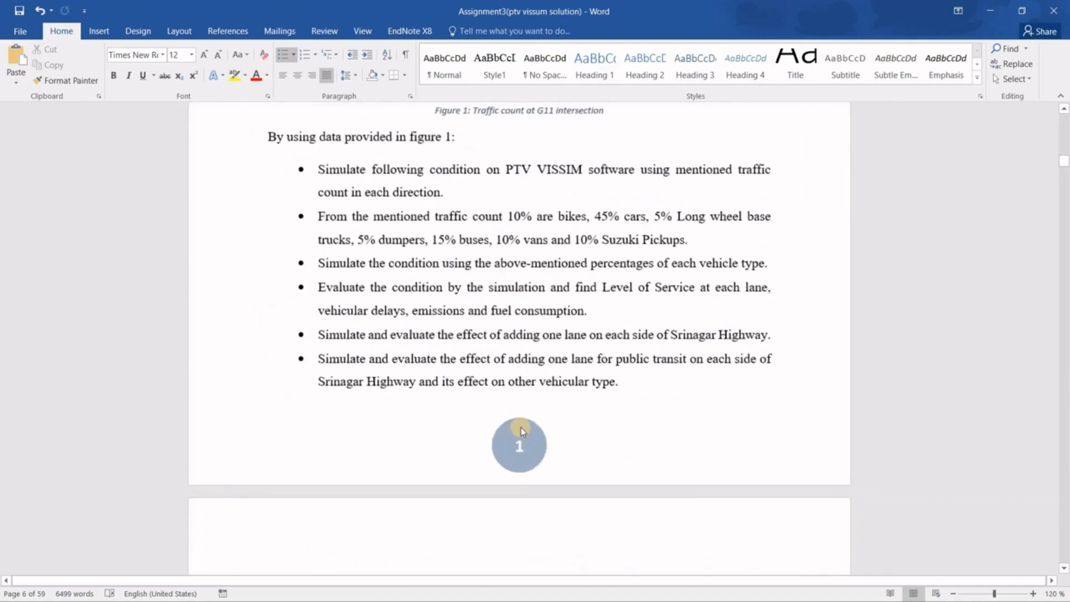
pyautogui.scroll(1, 522, 431)
pyautogui.hotkey('alt', 'Tab')
pyautogui.hotkey('alt', 'Tab')
pyautogui.hotkey('alt', 'shift', 'Tab')
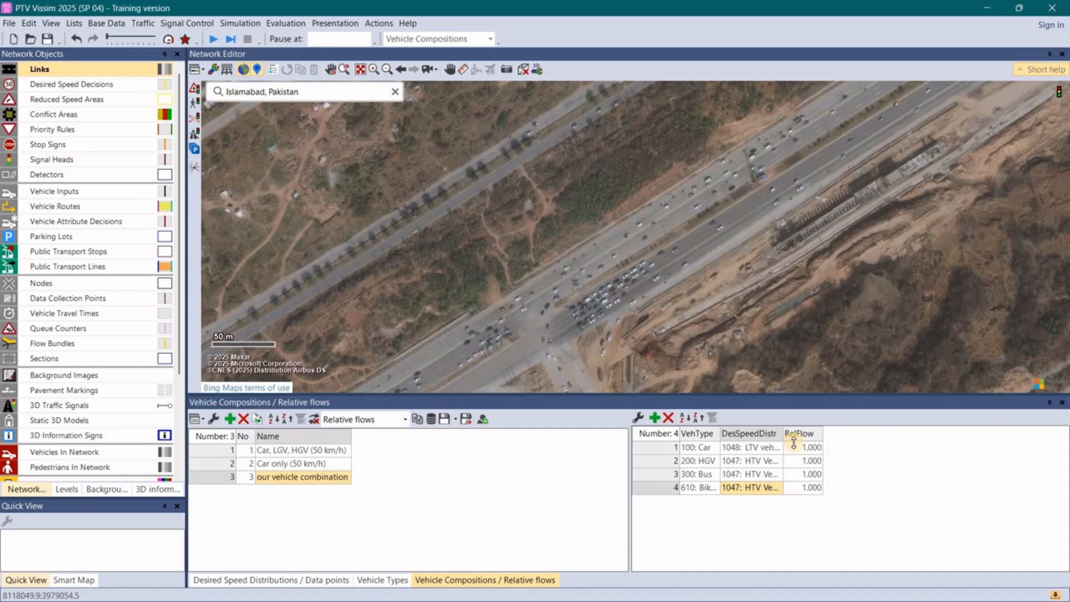
# - Set the relative flow of the Car entry to 0.55 and of the HGV entry to 0.1
pyautogui.click(808, 448)
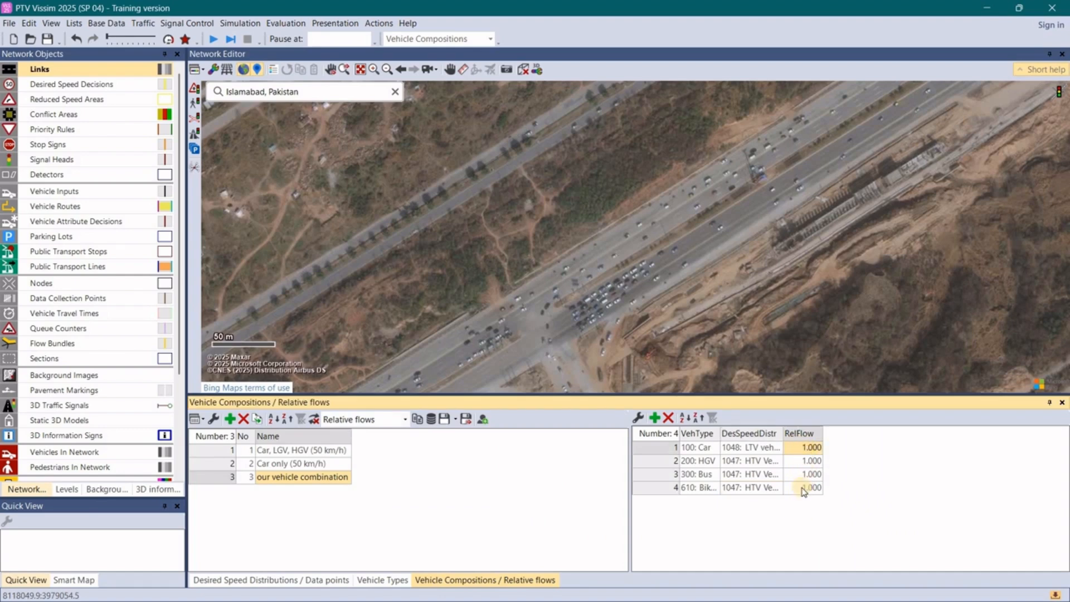
pyautogui.click(810, 448)
pyautogui.press('BackSpace')
pyautogui.write('0.55')
pyautogui.press('Return')
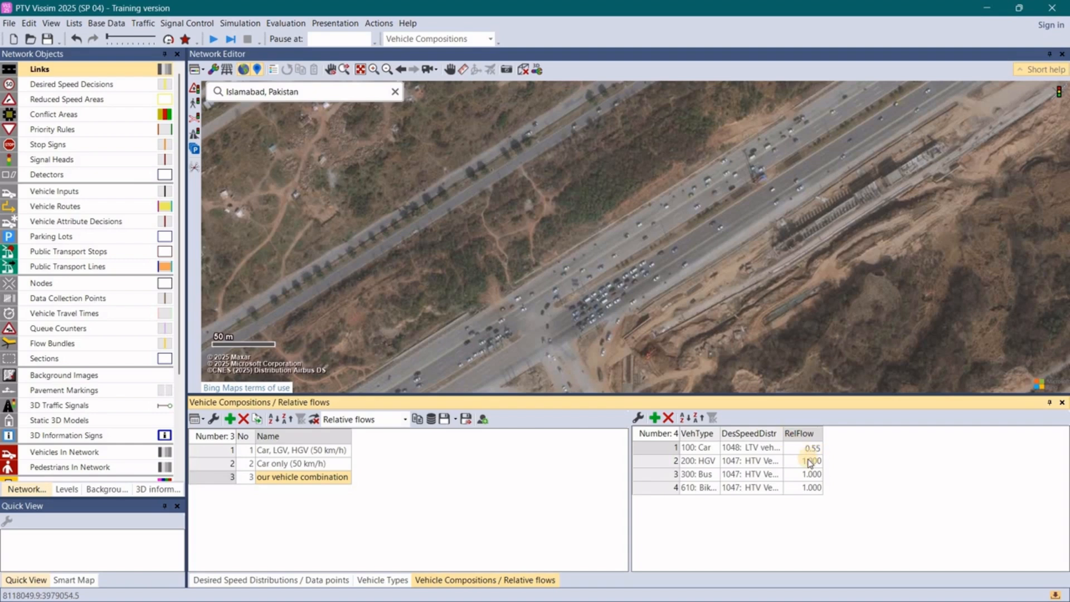
pyautogui.click(810, 462)
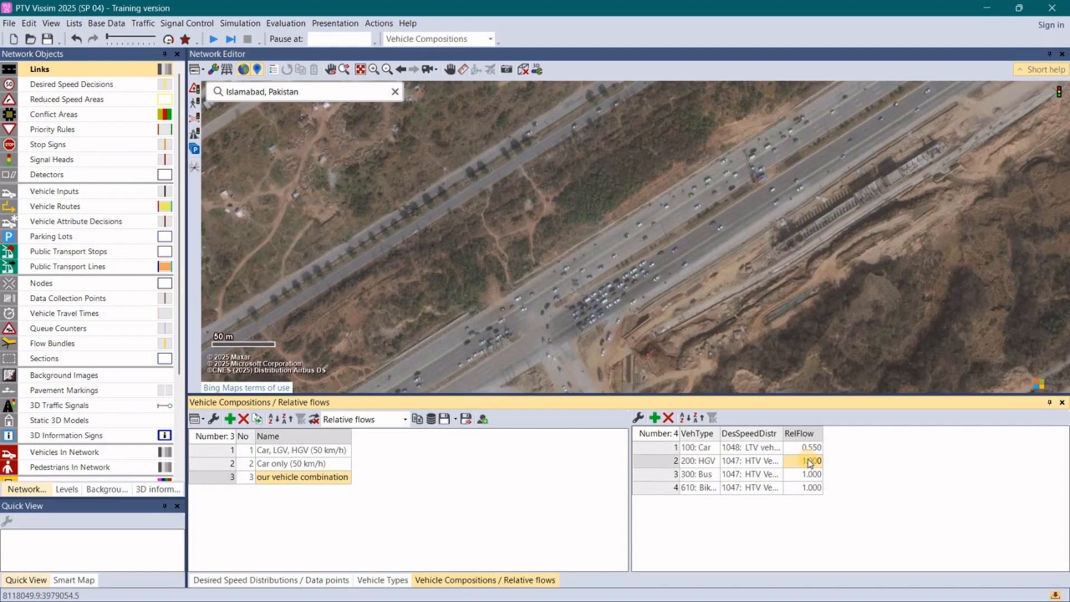
pyautogui.click(808, 460)
pyautogui.write('0.1')
# - Set the relative flow of the Bus entry to 0.25 and of the Bike Man entry to 0.10
pyautogui.click(803, 475)
pyautogui.click(803, 475)
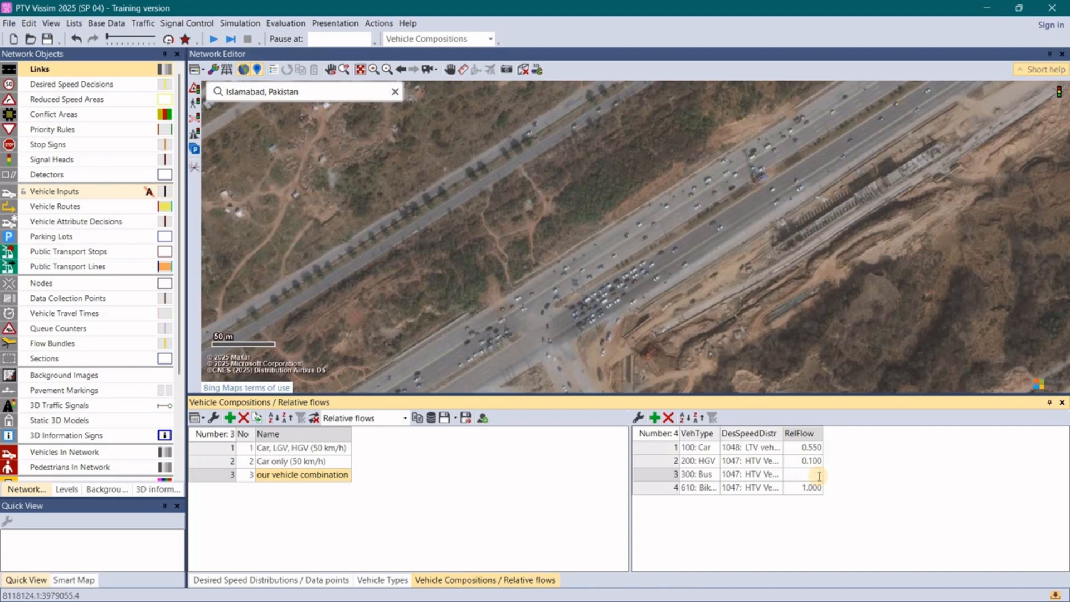
pyautogui.write('0.25')
pyautogui.click(812, 489)
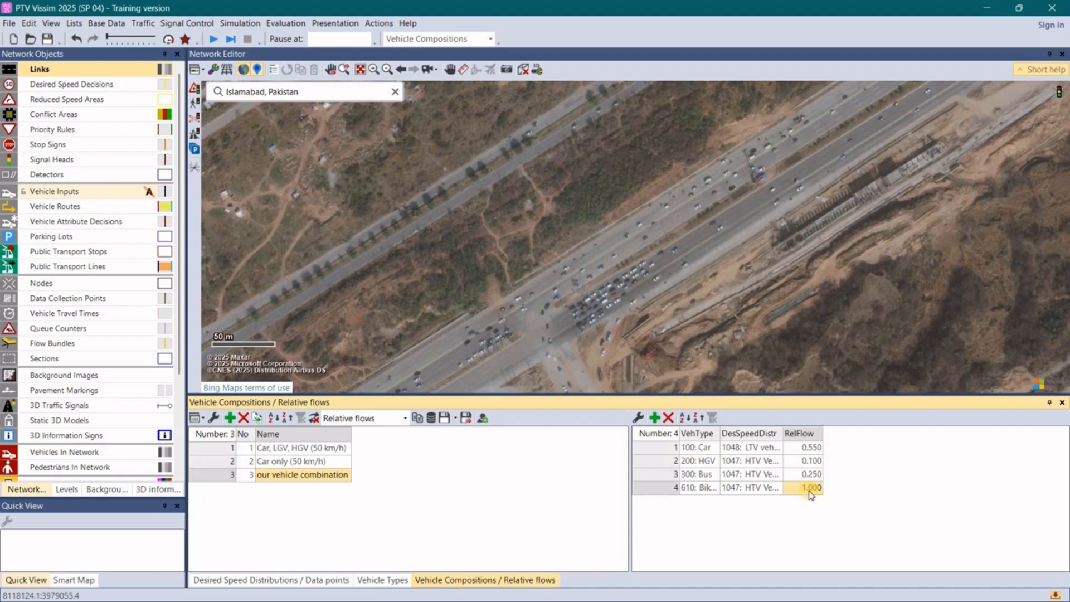
pyautogui.click(812, 491)
pyautogui.press('BackSpace')
pyautogui.write('0.10')
pyautogui.press('Return')
# - Draw a link about 171 m long on the highway's southern carriageway, running from the northeast down to the T-intersection
pyautogui.moveTo(547, 395); pyautogui.dragTo(547, 508)
pyautogui.click(73, 67)
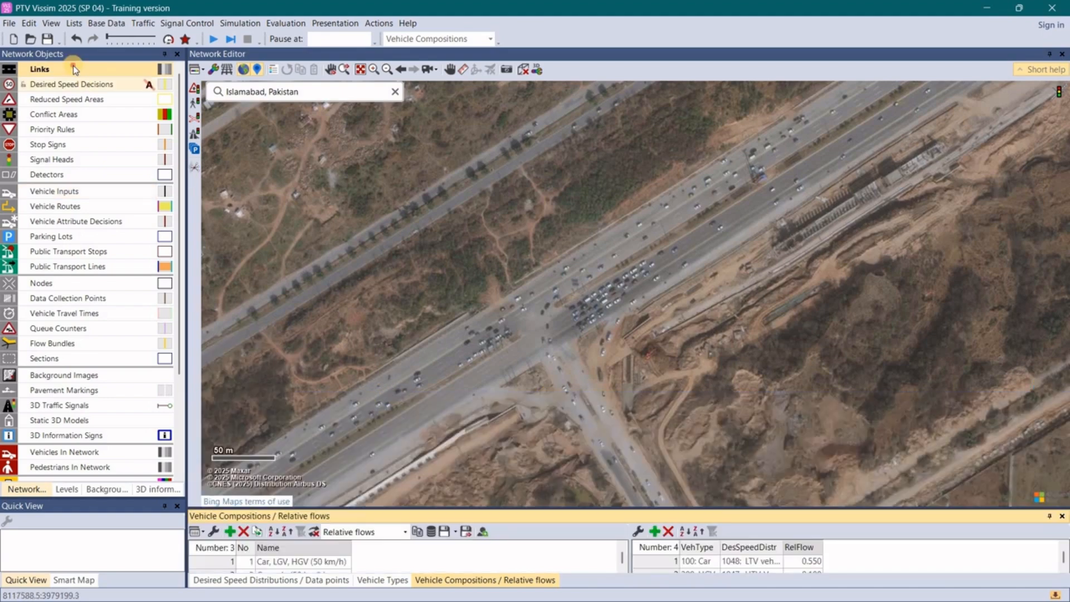
pyautogui.click(616, 240)
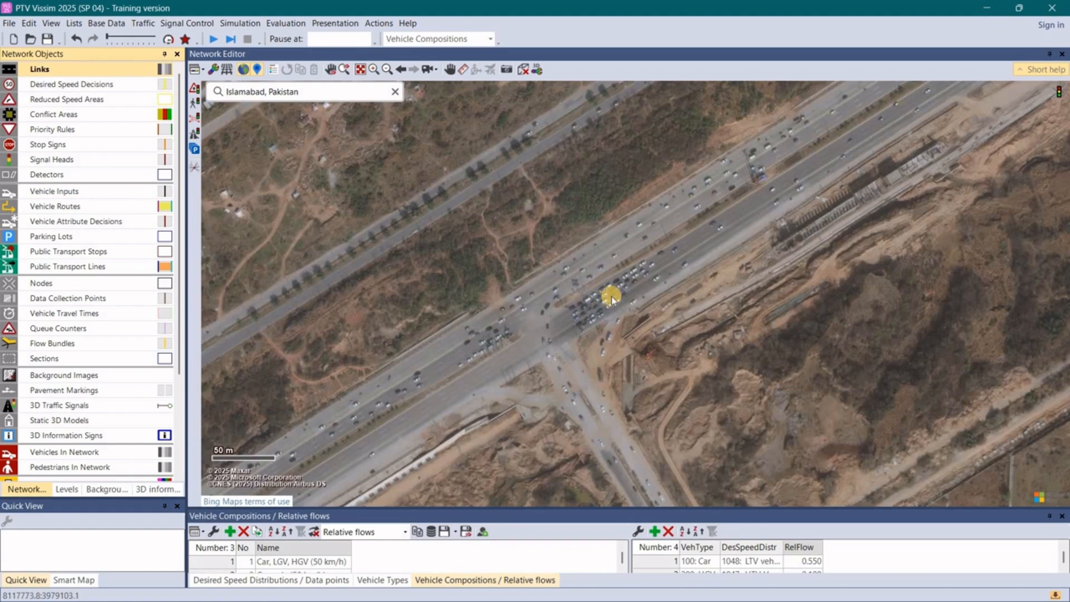
pyautogui.scroll(3, 611, 296)
pyautogui.scroll(-3, 611, 296)
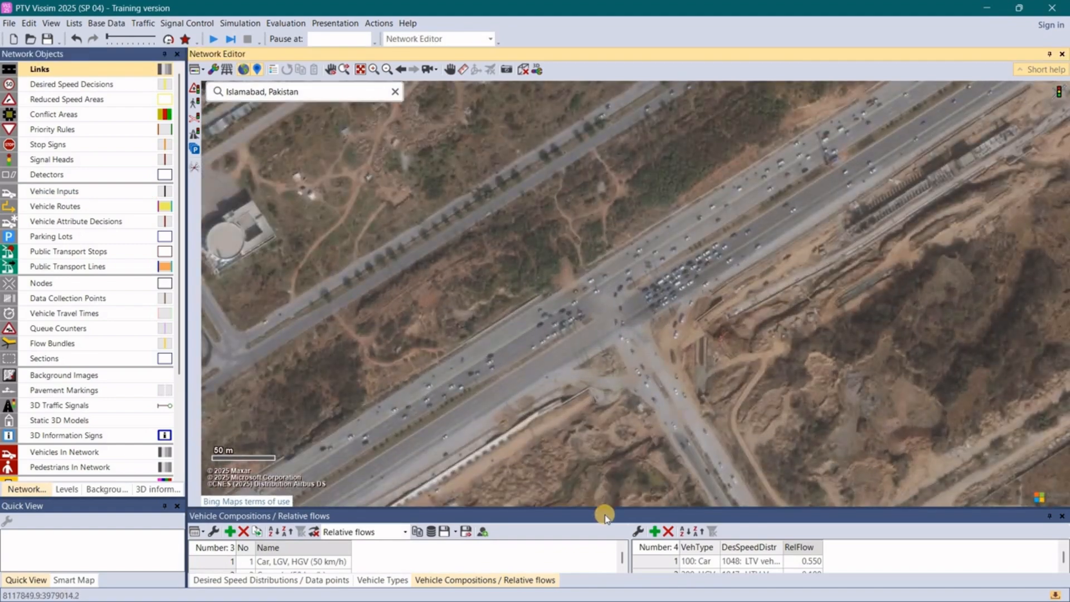
pyautogui.moveTo(604, 506); pyautogui.dragTo(599, 530)
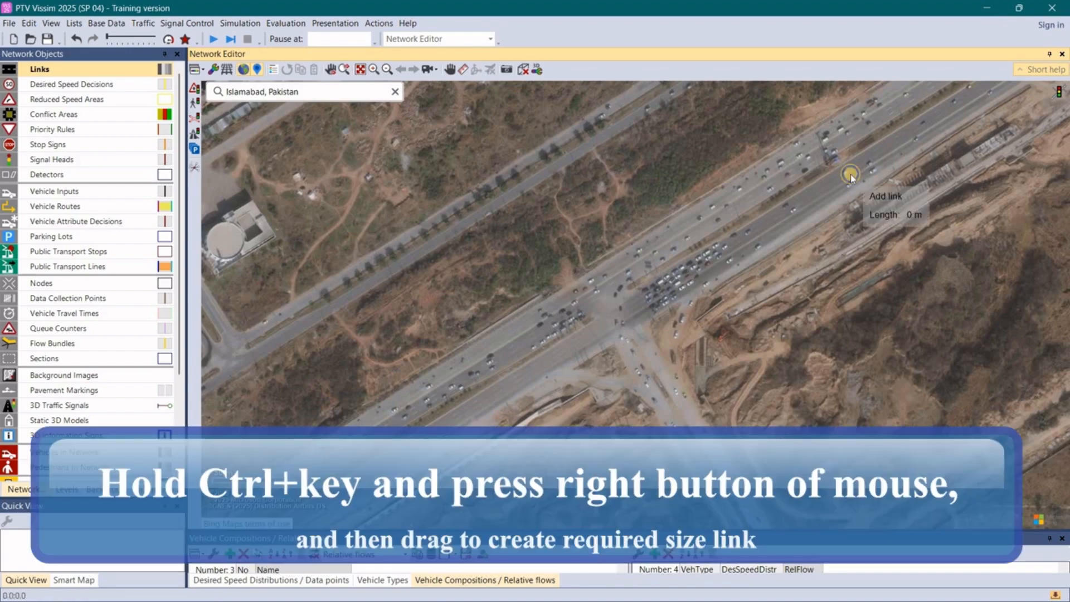
pyautogui.moveTo(852, 177); pyautogui.dragTo(634, 309)
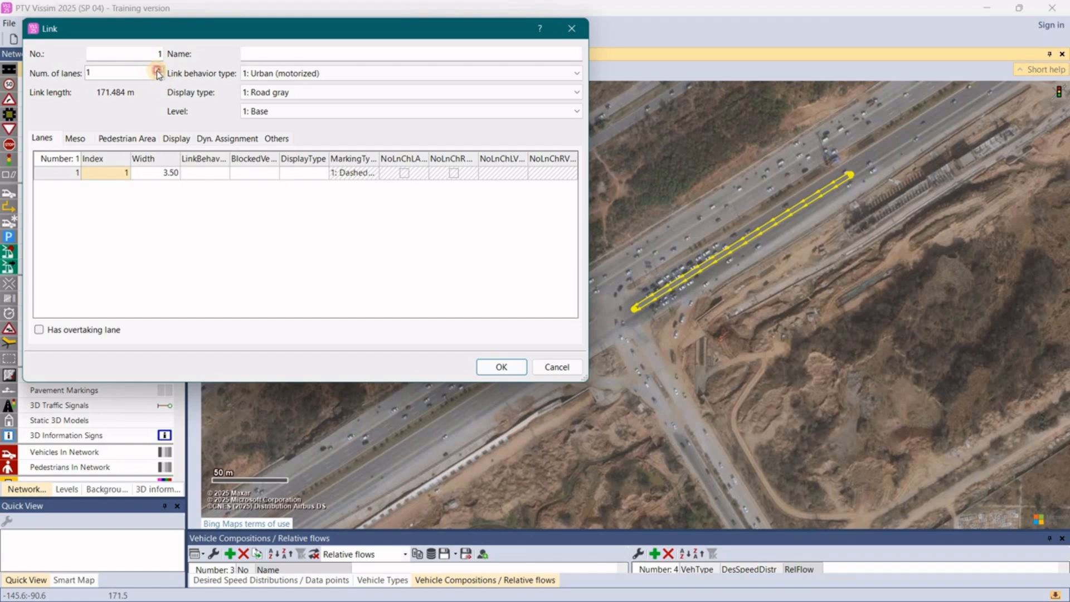
# - Set the new link's number of lanes to 5 and check the width of each lane
pyautogui.click(158, 71)
pyautogui.click(158, 70)
pyautogui.click(158, 71)
pyautogui.click(158, 71)
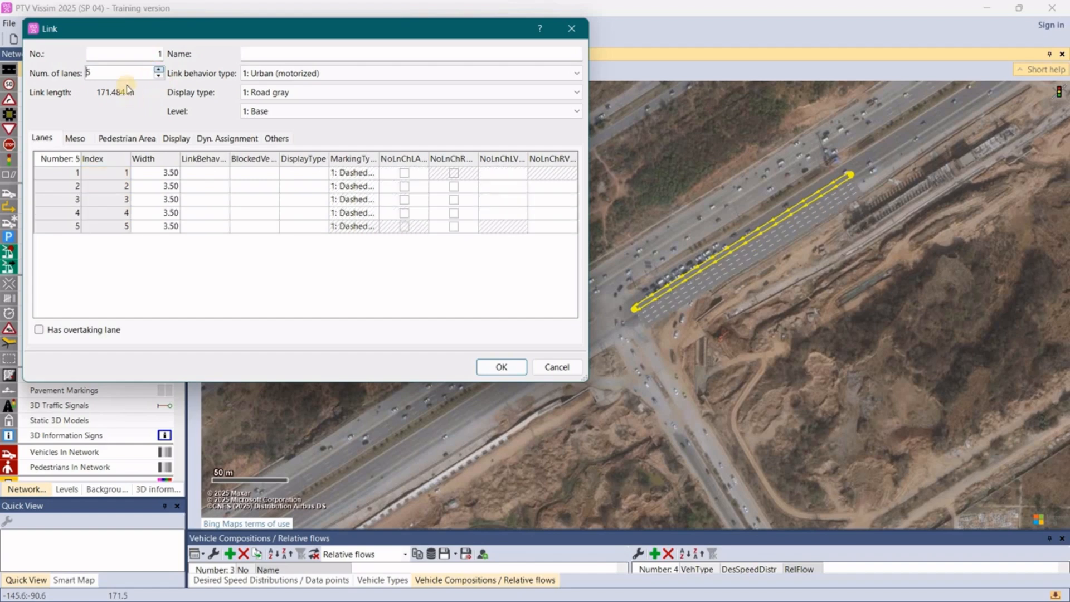
pyautogui.click(160, 175)
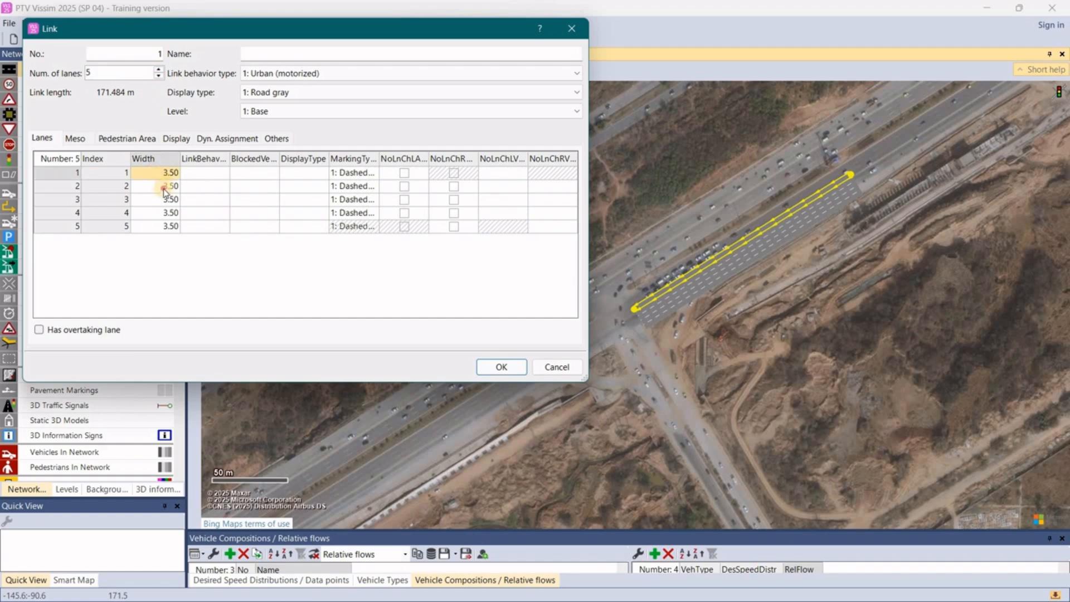
pyautogui.click(163, 188)
pyautogui.click(168, 204)
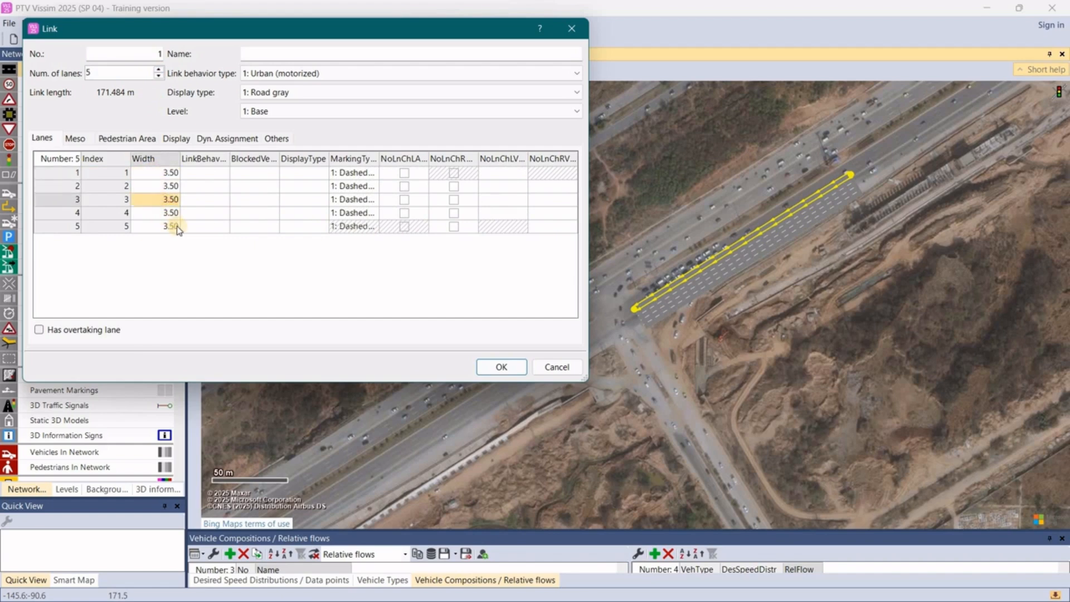
pyautogui.click(179, 229)
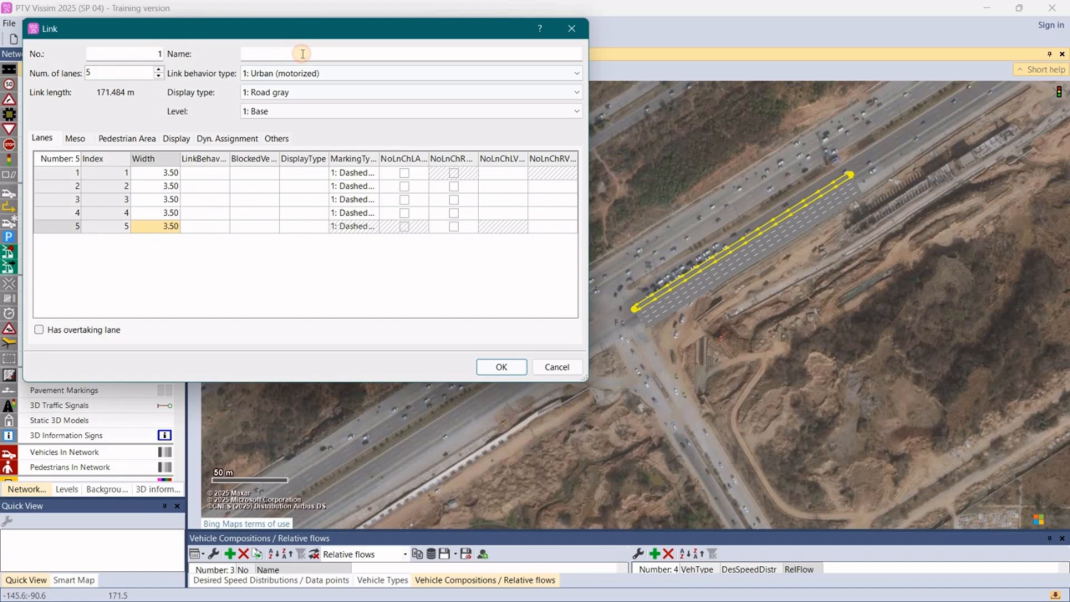
# - Name the new five-lane link on the southern carriageway "Towards Rwp"
pyautogui.click(302, 53)
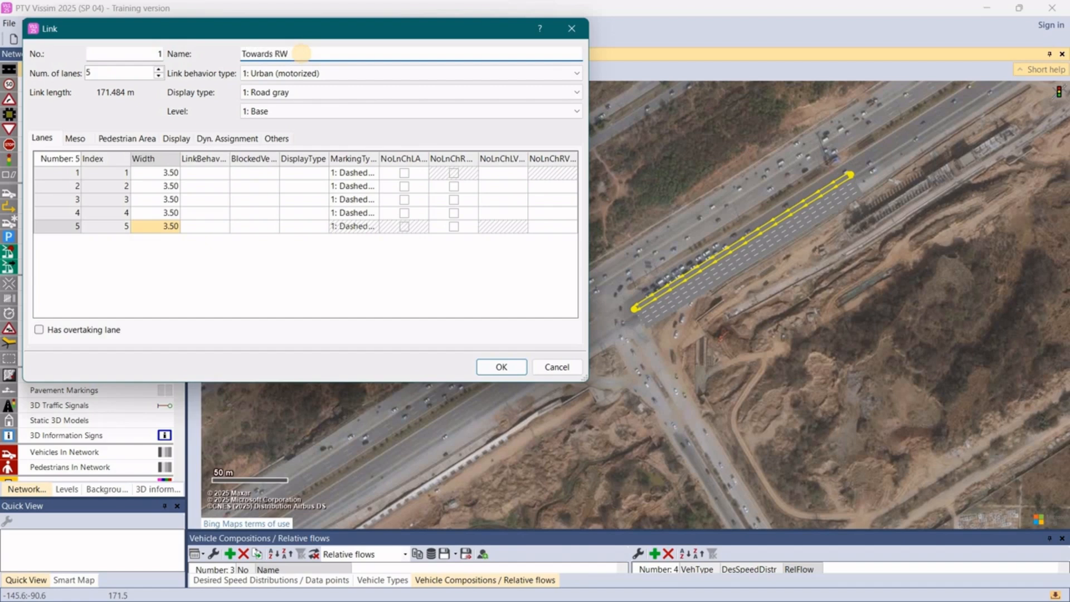
pyautogui.write('wp')
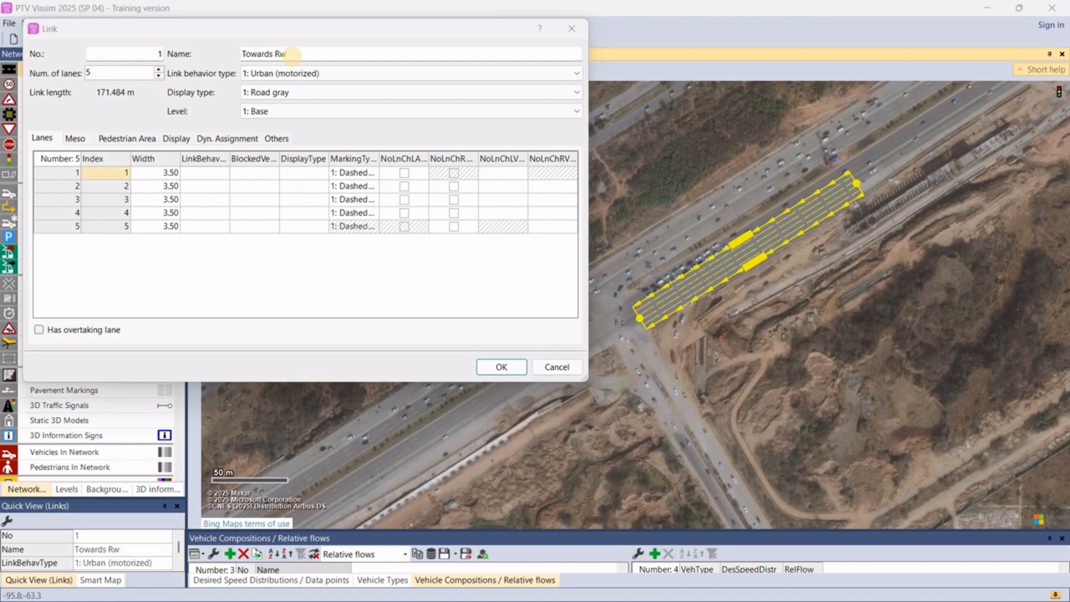
pyautogui.click(502, 368)
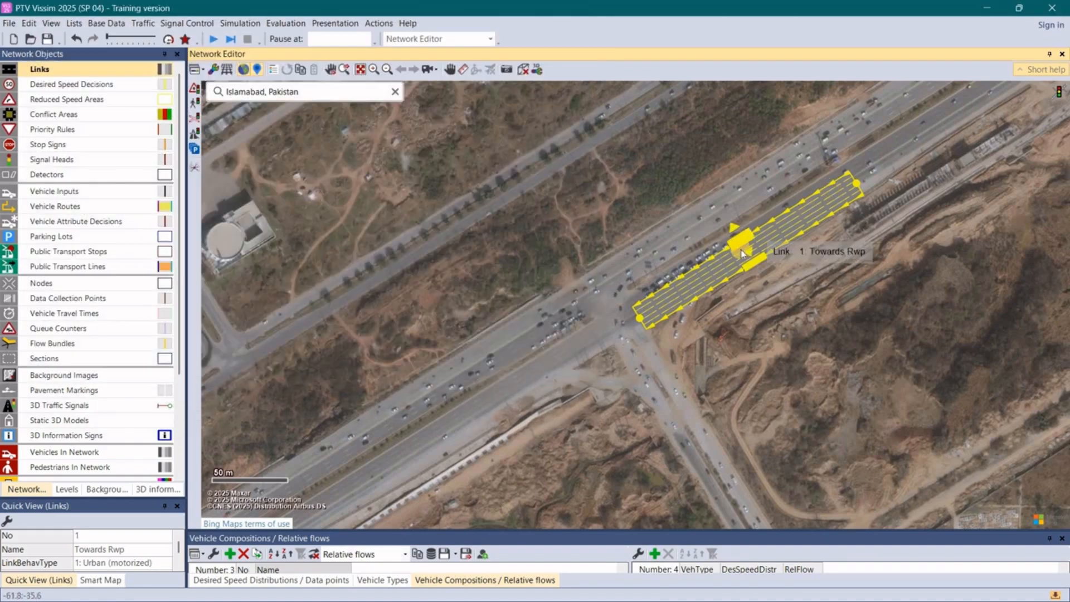
# - Generate an opposite-direction link with 5 lanes from the Towards Rwp link
pyautogui.rightClick(714, 270)
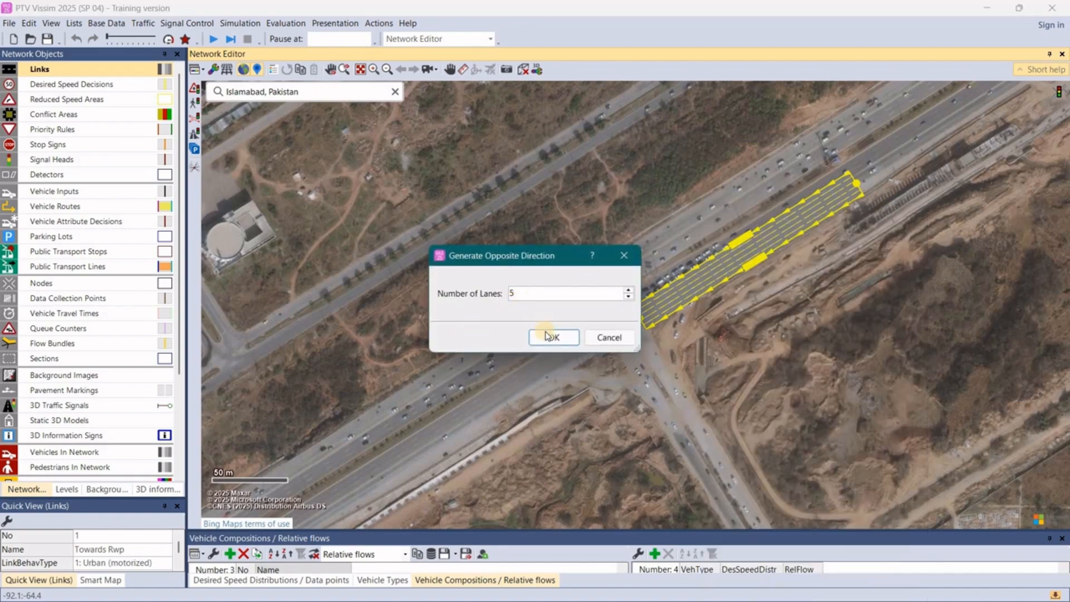
pyautogui.click(549, 337)
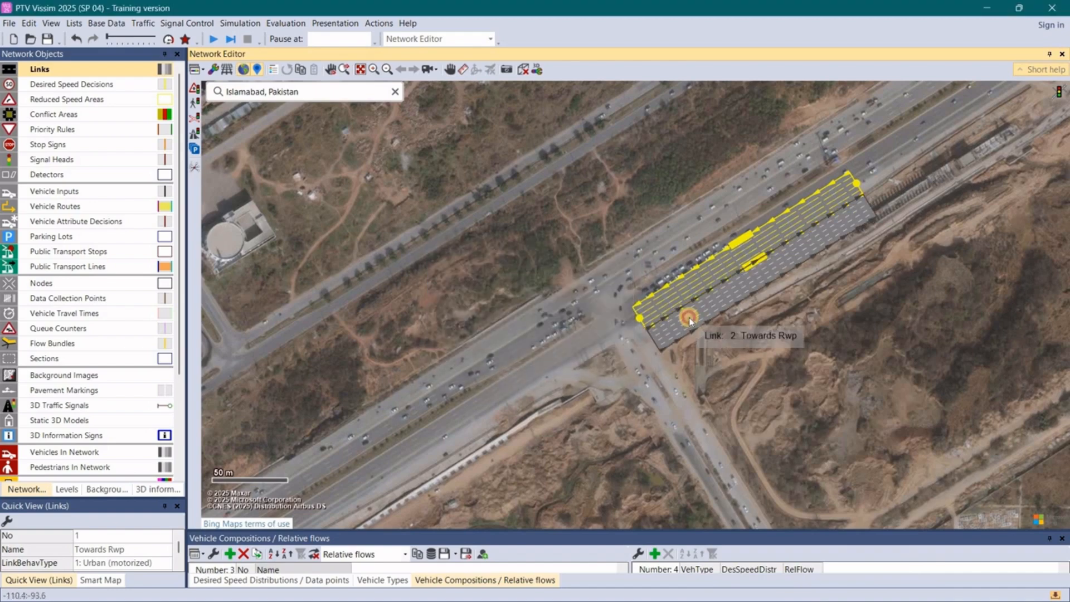
pyautogui.click(690, 319)
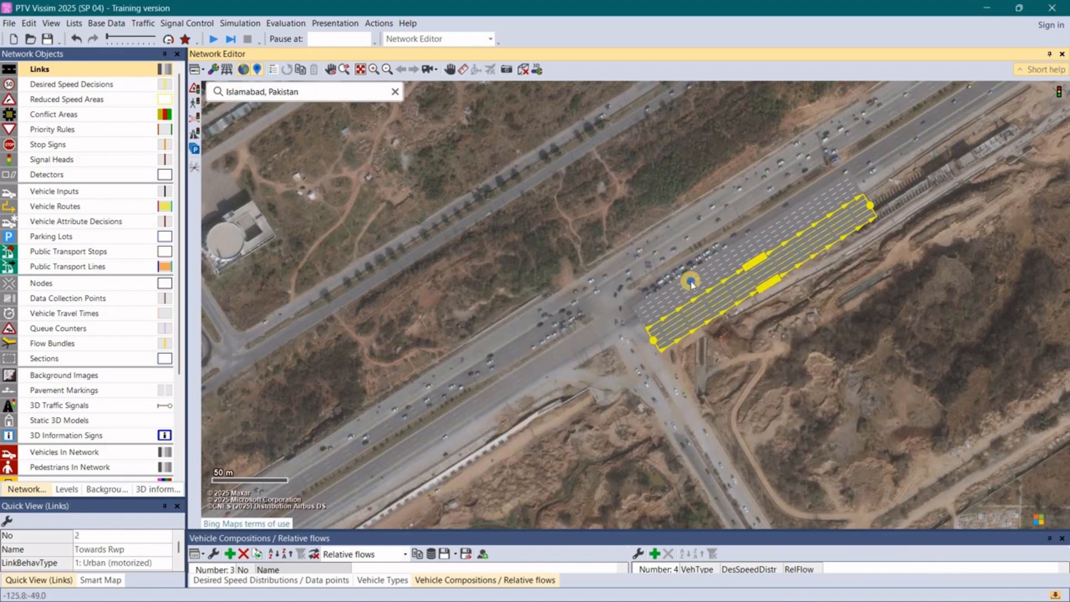
pyautogui.rightClick(678, 204)
pyautogui.click(647, 201)
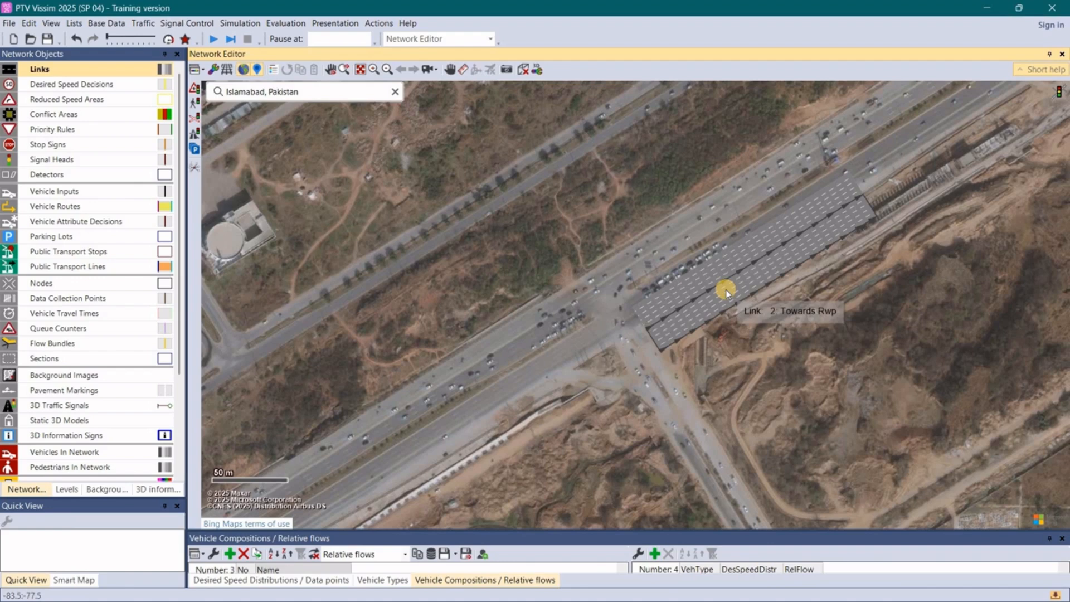
# - Move the opposite-direction link onto the northern carriageway and shift the Towards Rwp link about 10 m north onto its own carriageway
pyautogui.moveTo(725, 290); pyautogui.dragTo(702, 234)
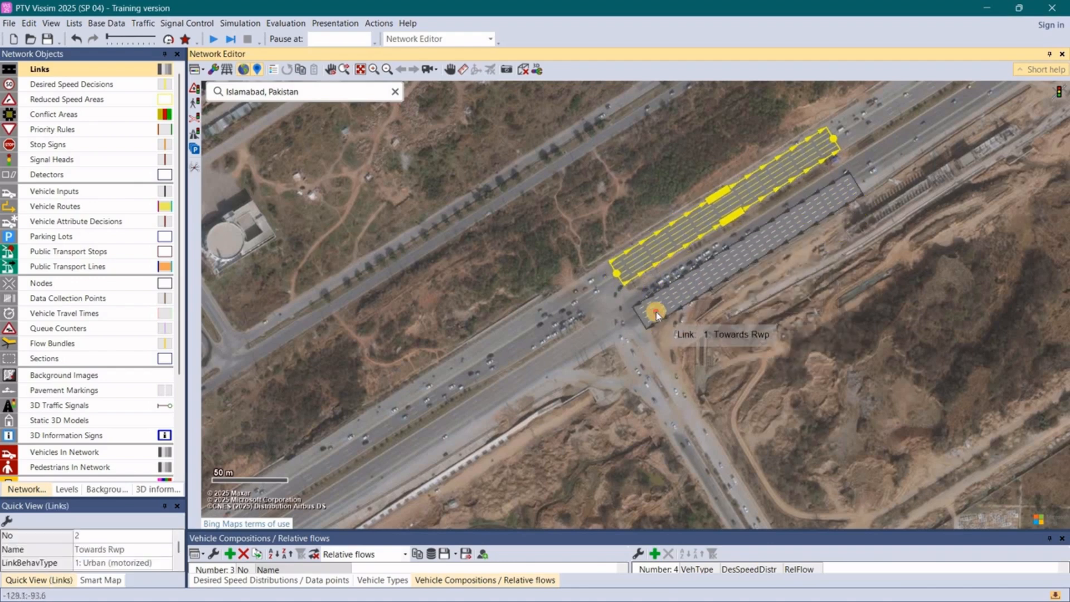
pyautogui.moveTo(657, 315); pyautogui.dragTo(658, 302)
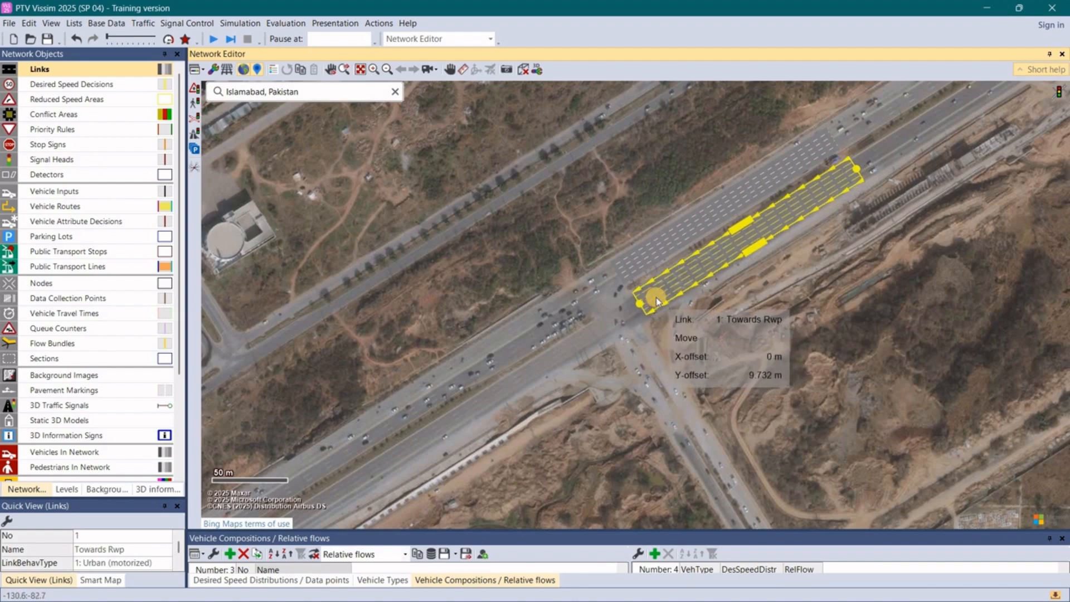
pyautogui.click(562, 261)
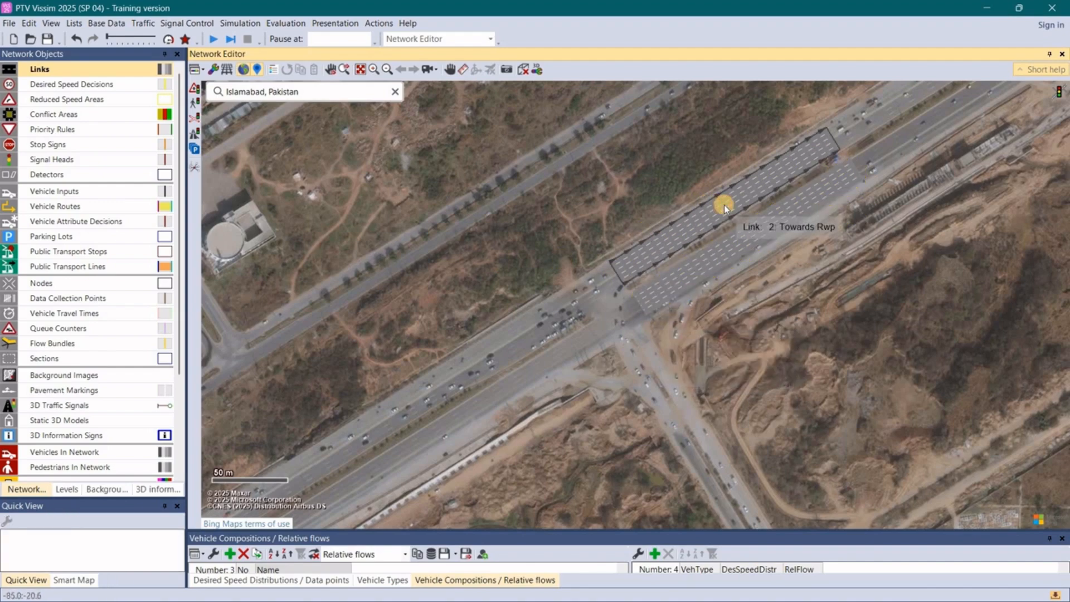
# - Rename the northern carriageway link northeast of the intersection as "Towards isb"
pyautogui.doubleClick(724, 205)
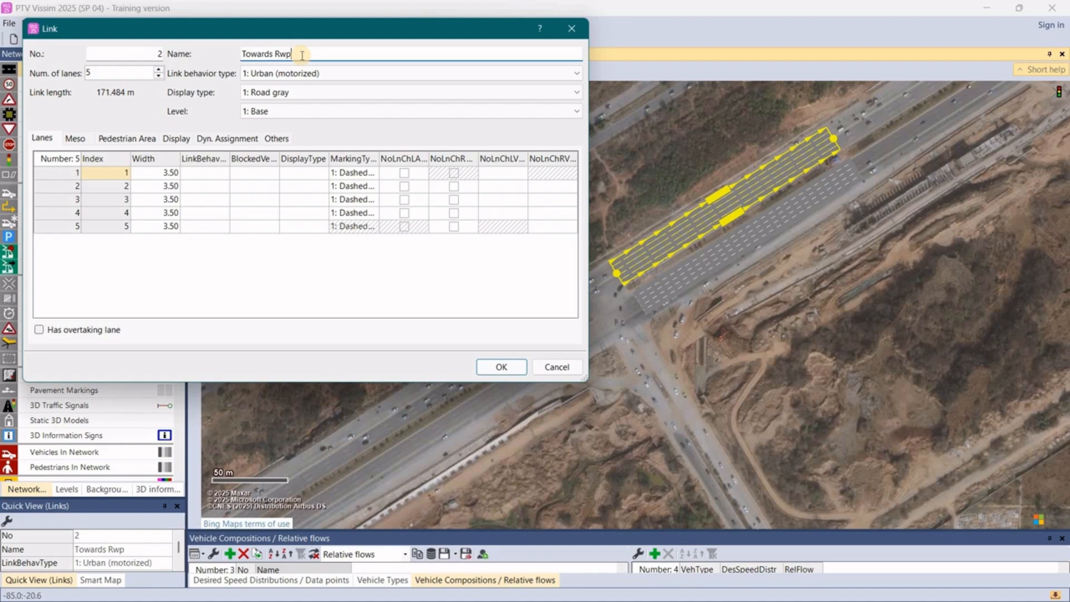
pyautogui.press('BackSpace')
pyautogui.press('BackSpace')
pyautogui.write('isb')
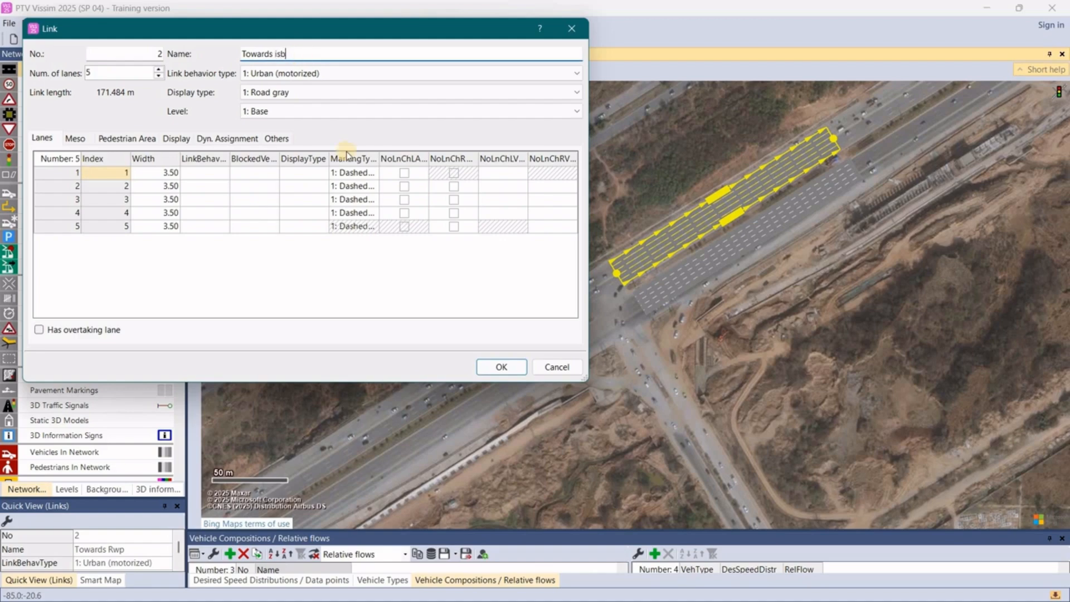
pyautogui.click(501, 368)
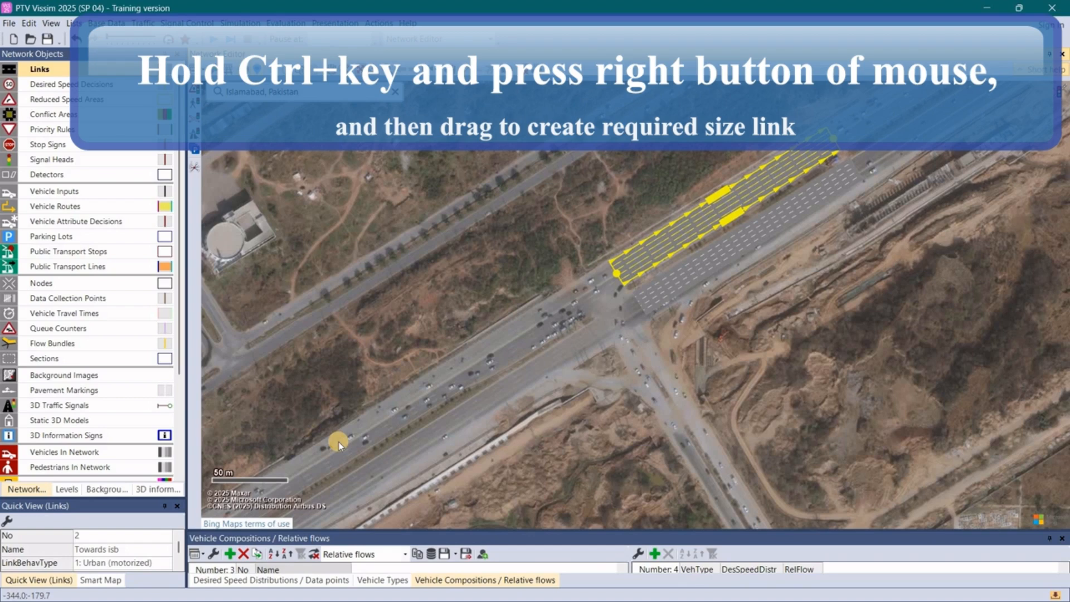
# - Draw a five-lane Towards isb link about 181 m long on the northern carriageway southwest of the intersection, then shorten it to about 179 m
pyautogui.moveTo(338, 442); pyautogui.dragTo(572, 306)
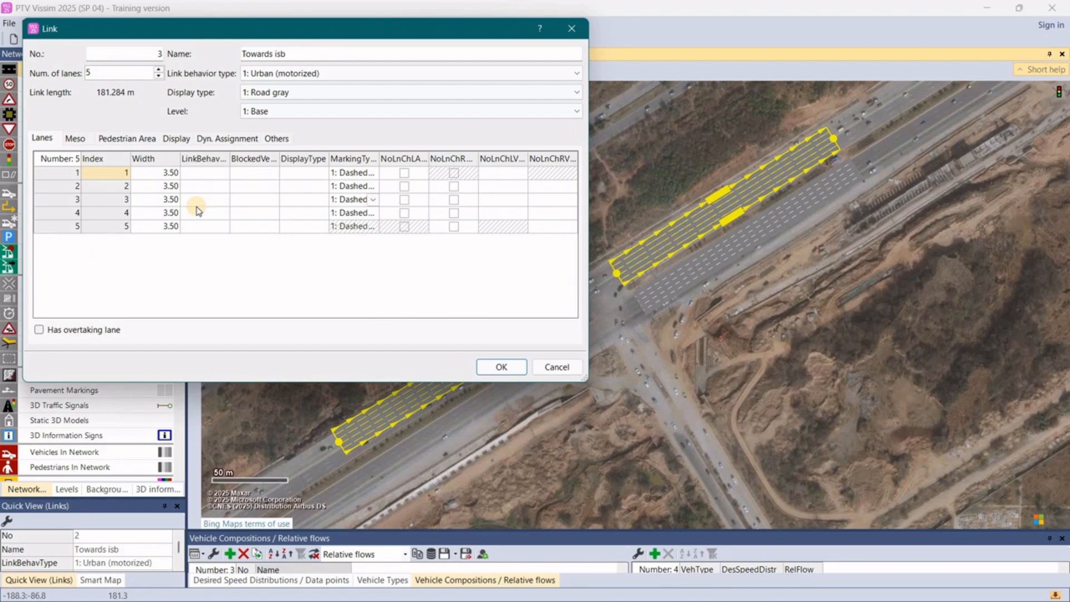
pyautogui.click(511, 371)
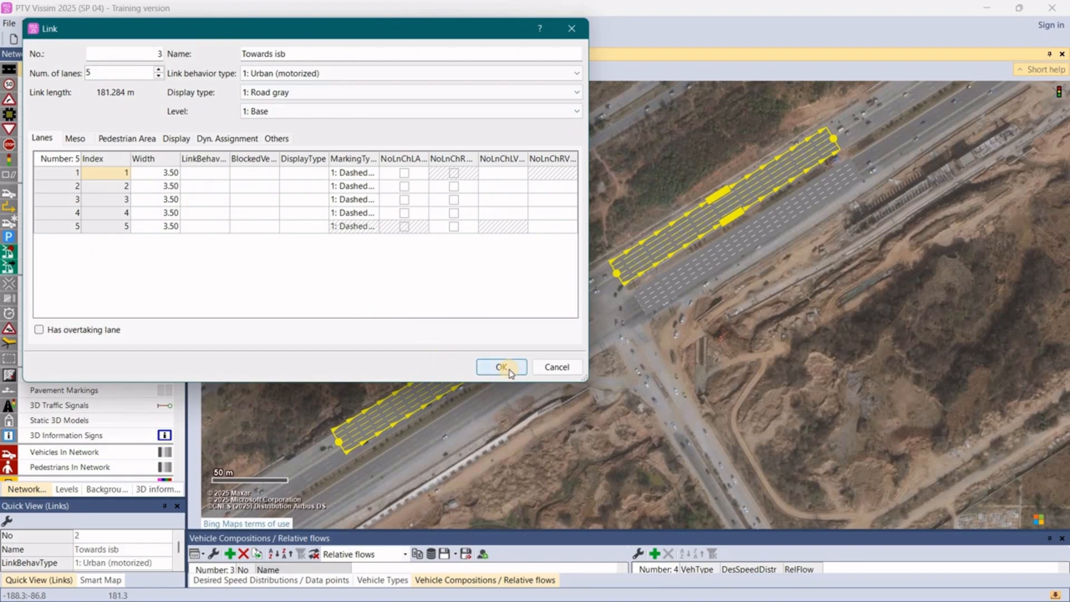
pyautogui.click(510, 370)
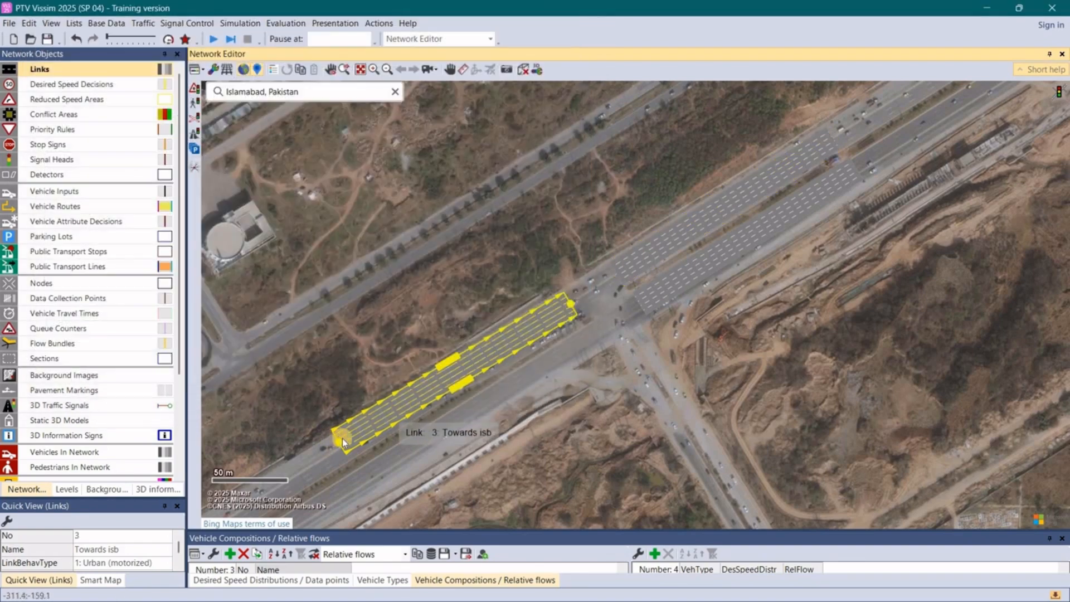
pyautogui.moveTo(341, 446); pyautogui.dragTo(345, 445)
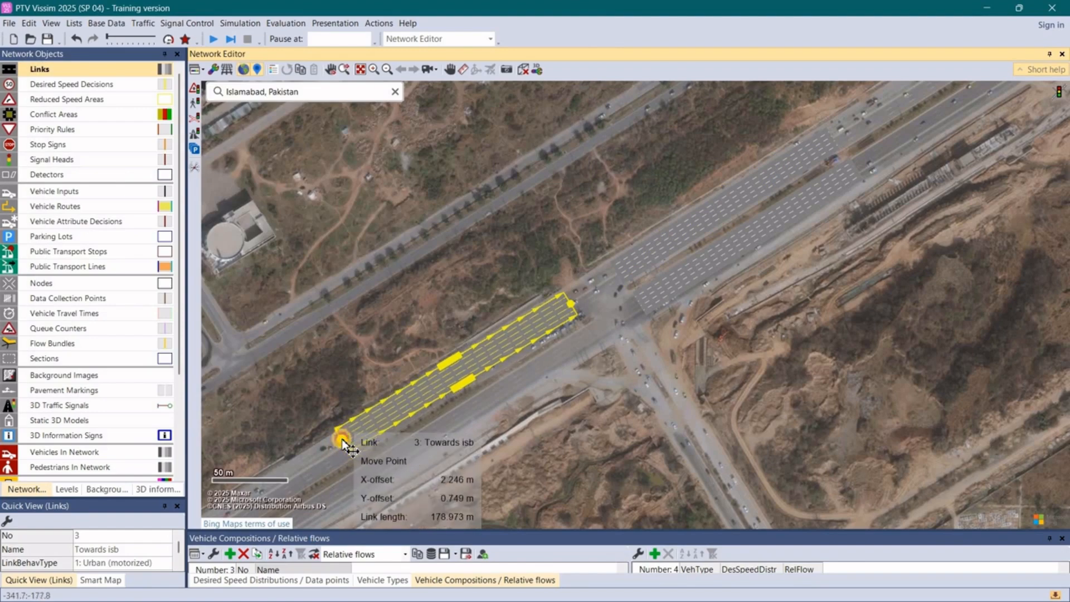
# - Generate a 5-lane opposite-direction link from the southwestern Towards isb link and move it onto the southern carriageway
pyautogui.rightClick(482, 360)
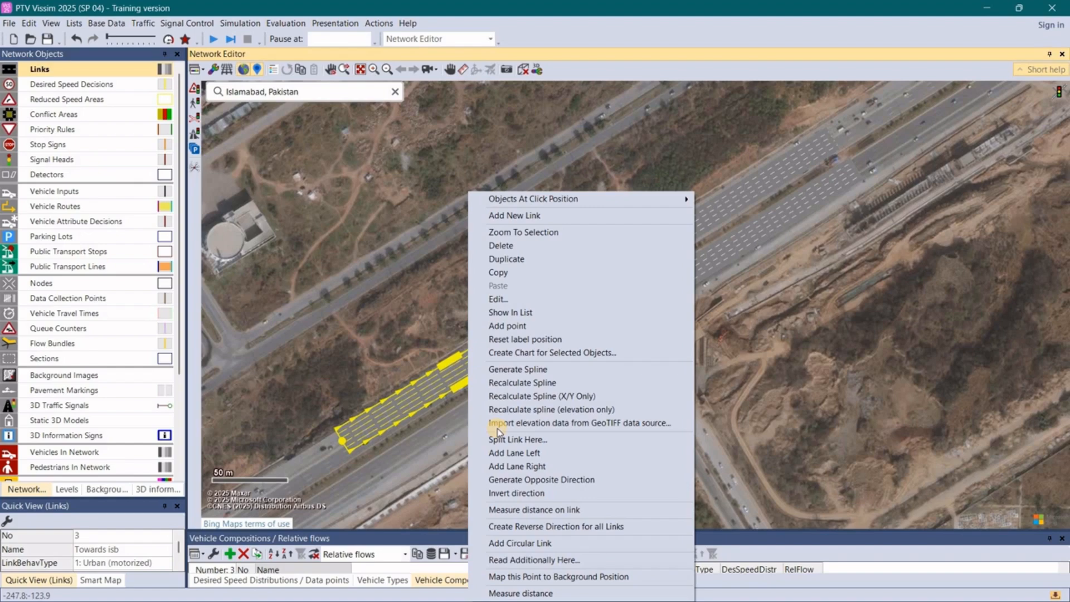
pyautogui.click(530, 479)
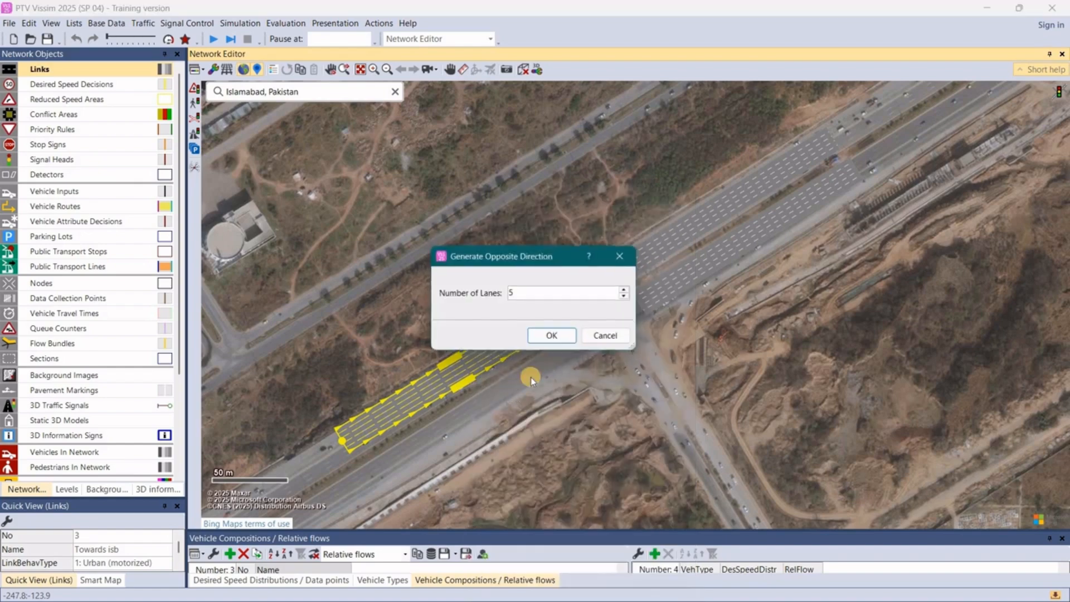
pyautogui.click(553, 339)
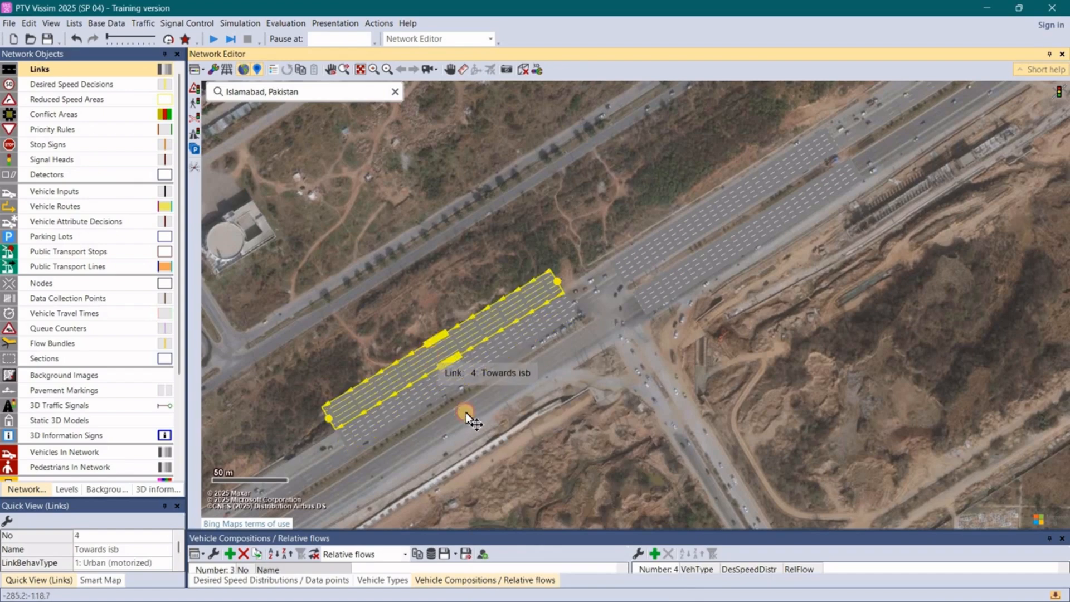
pyautogui.moveTo(466, 414); pyautogui.dragTo(463, 410)
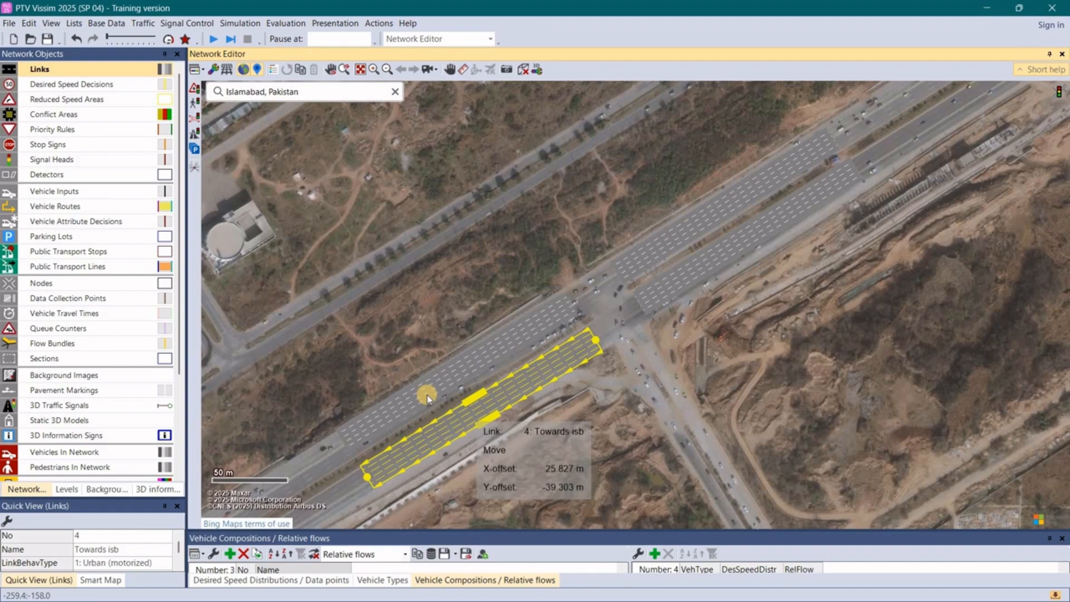
# - Rename the southern carriageway link southwest of the intersection as "Towards rwp"
pyautogui.doubleClick(531, 379)
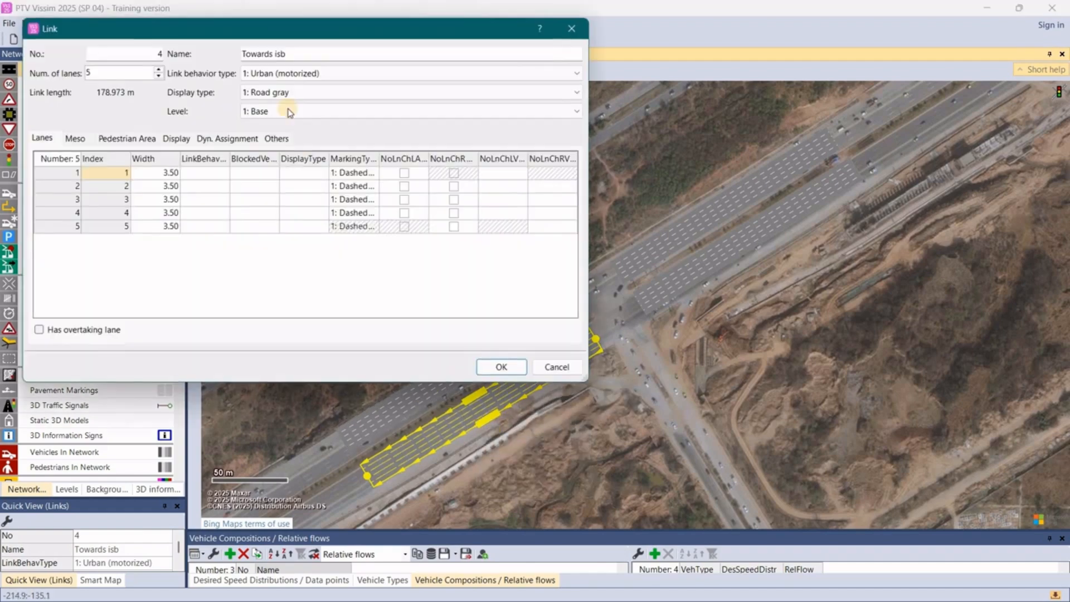
pyautogui.click(314, 53)
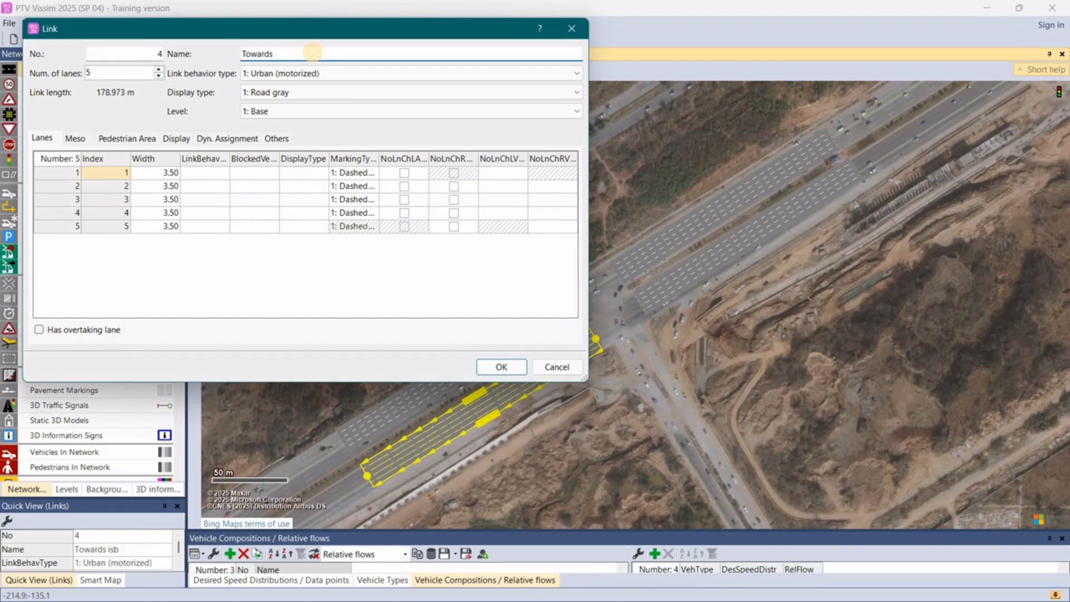
pyautogui.write('rwp')
pyautogui.click(498, 367)
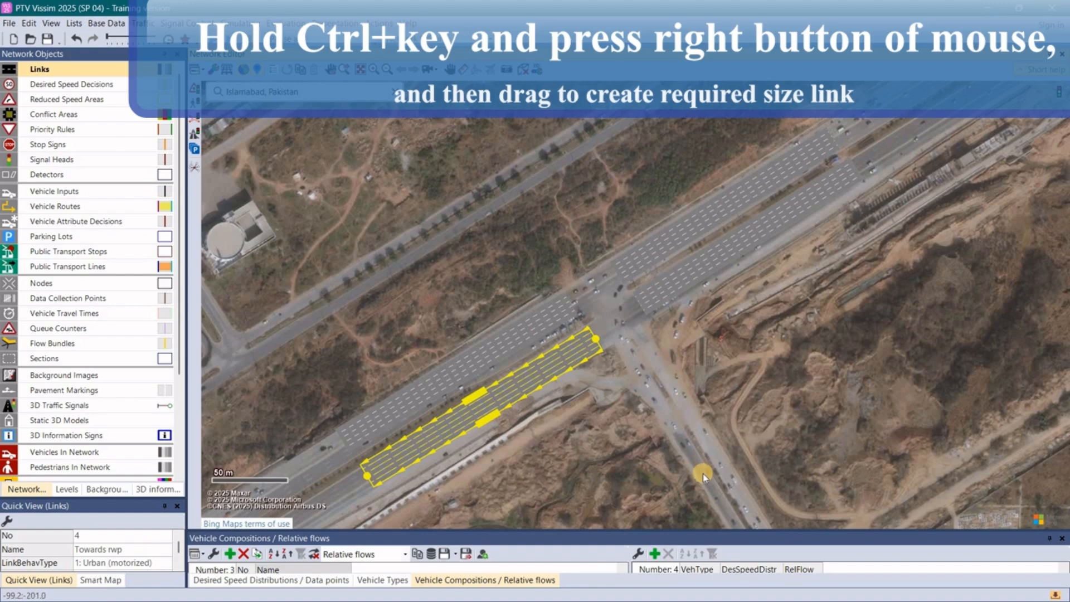
# - Draw a link about 106 m long on the side road from the southeast up to the intersection and give it 2 lanes
pyautogui.moveTo(704, 475); pyautogui.dragTo(620, 342)
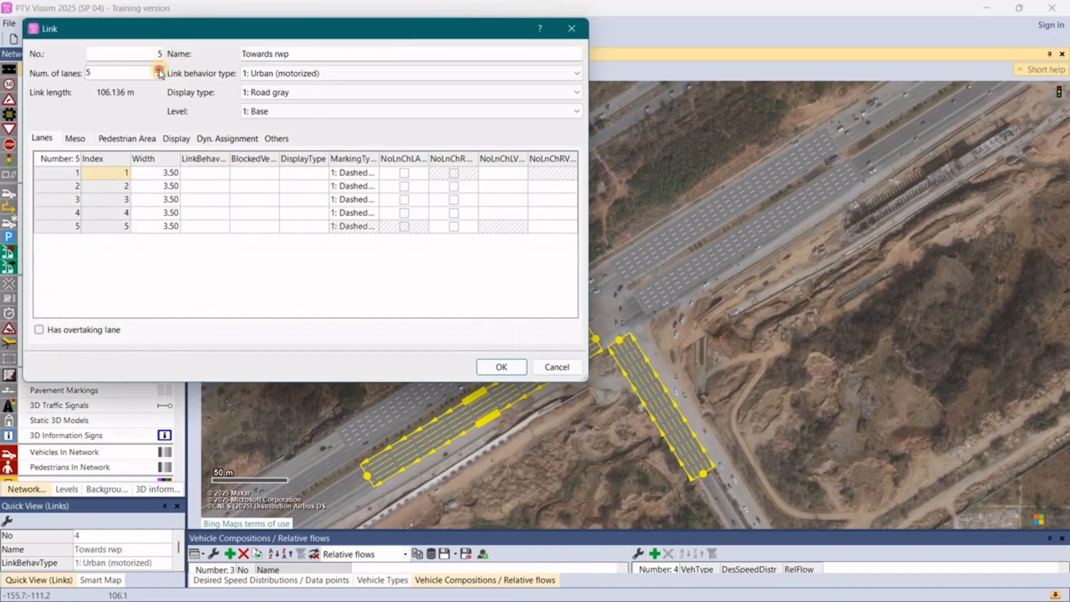
pyautogui.click(159, 71)
pyautogui.click(159, 76)
pyautogui.click(159, 76)
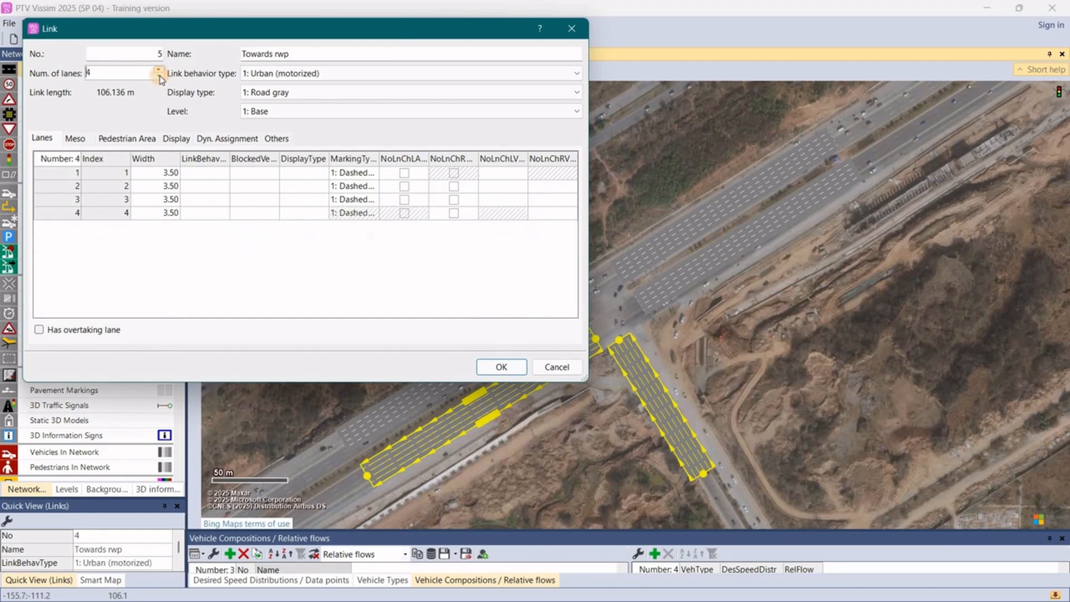
pyautogui.click(159, 76)
pyautogui.click(159, 76)
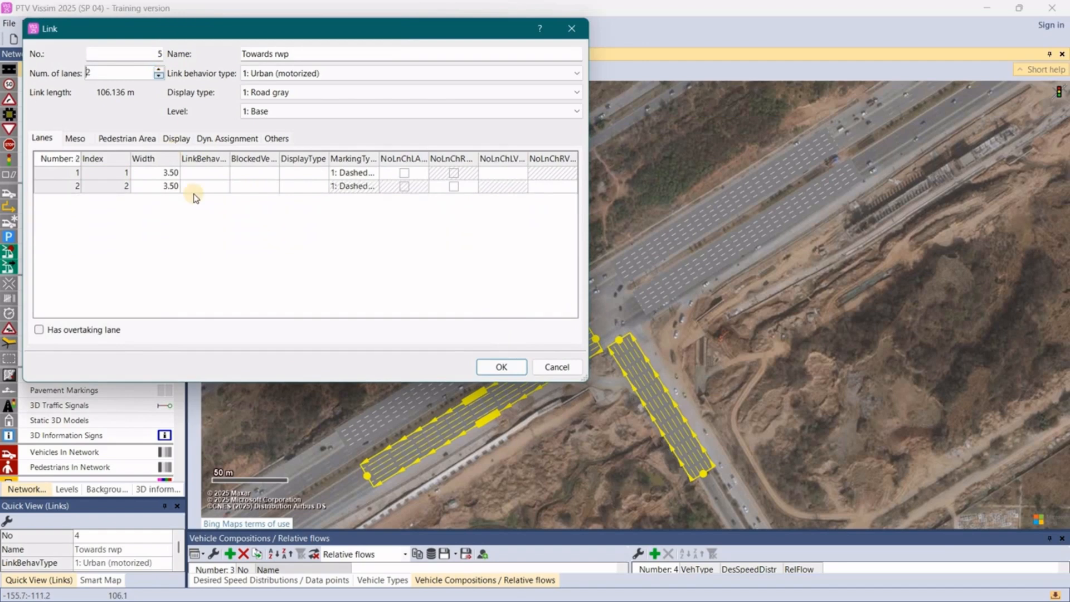
# - Name the new two-lane side-road link "Towards G11"
pyautogui.click(300, 54)
pyautogui.press('BackSpace')
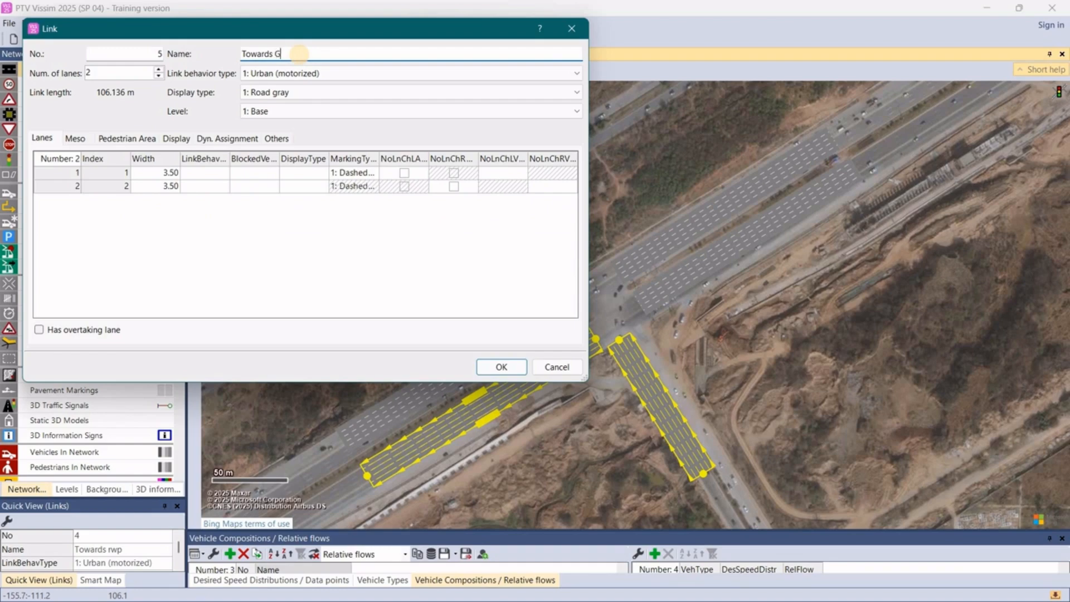
pyautogui.write('G11')
pyautogui.click(502, 367)
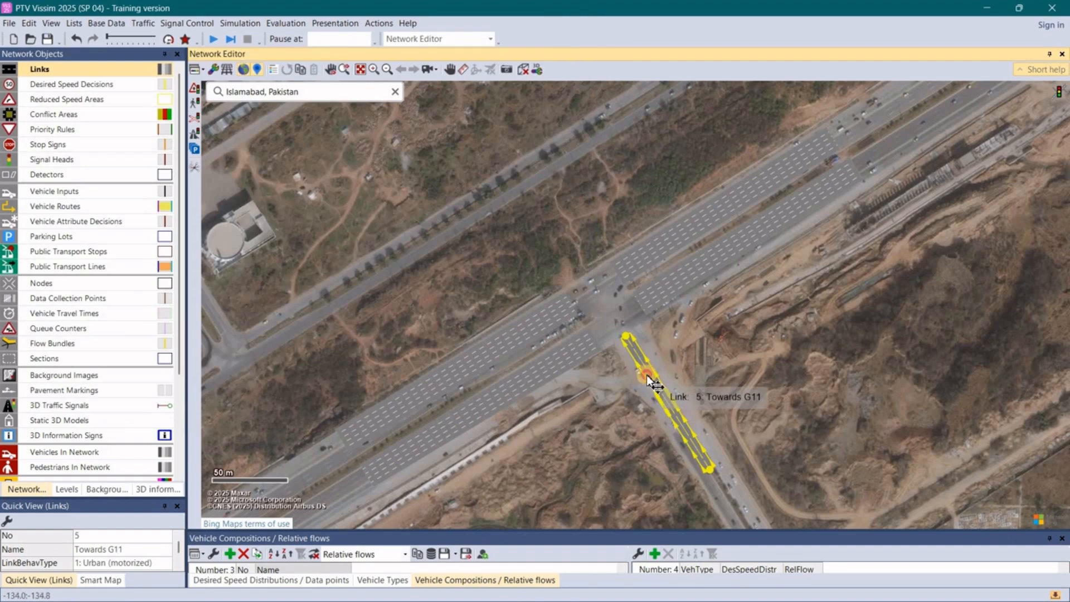
# - Shift the Towards G11 link slightly southwest onto its carriageway and extend its southeastern end farther along the side road
pyautogui.moveTo(650, 378); pyautogui.dragTo(646, 382)
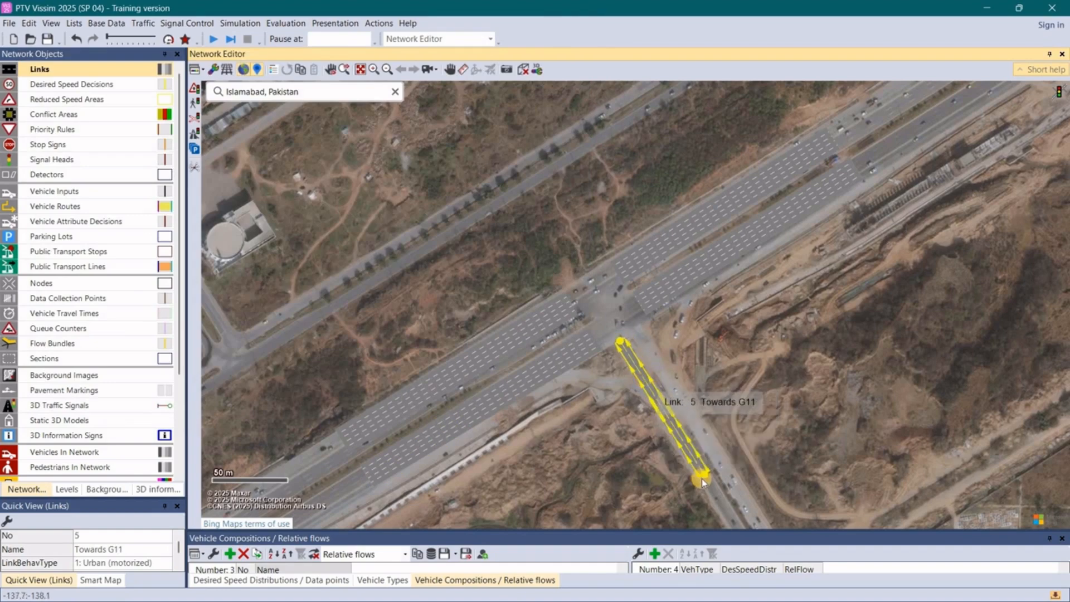
pyautogui.moveTo(706, 477); pyautogui.dragTo(728, 506)
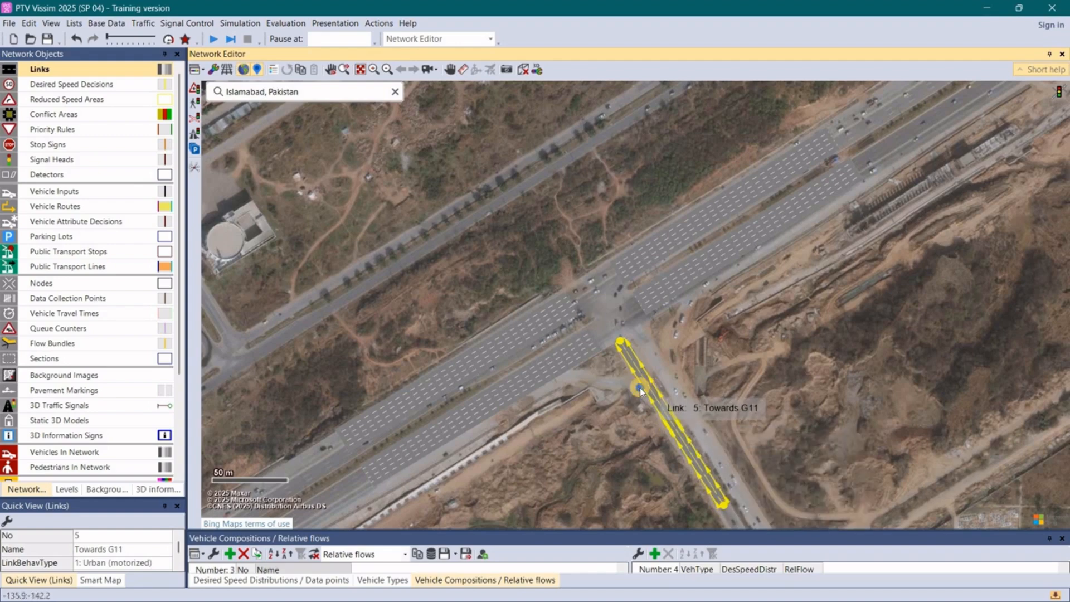
# - Generate a two-lane opposite-direction link for the Towards G11 side-road link
pyautogui.rightClick(627, 369)
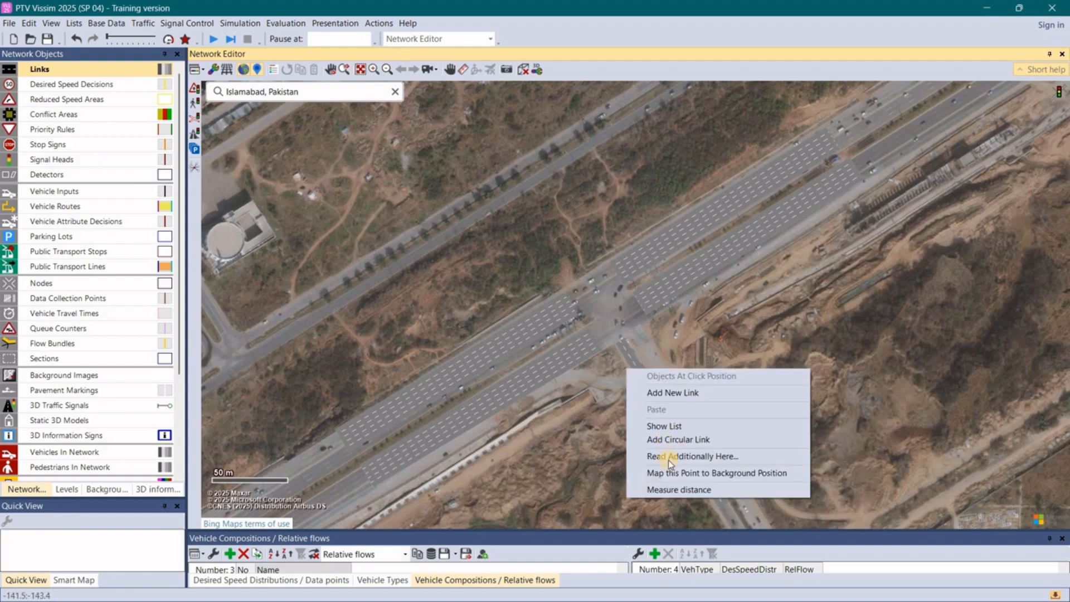
pyautogui.click(590, 448)
pyautogui.click(643, 386)
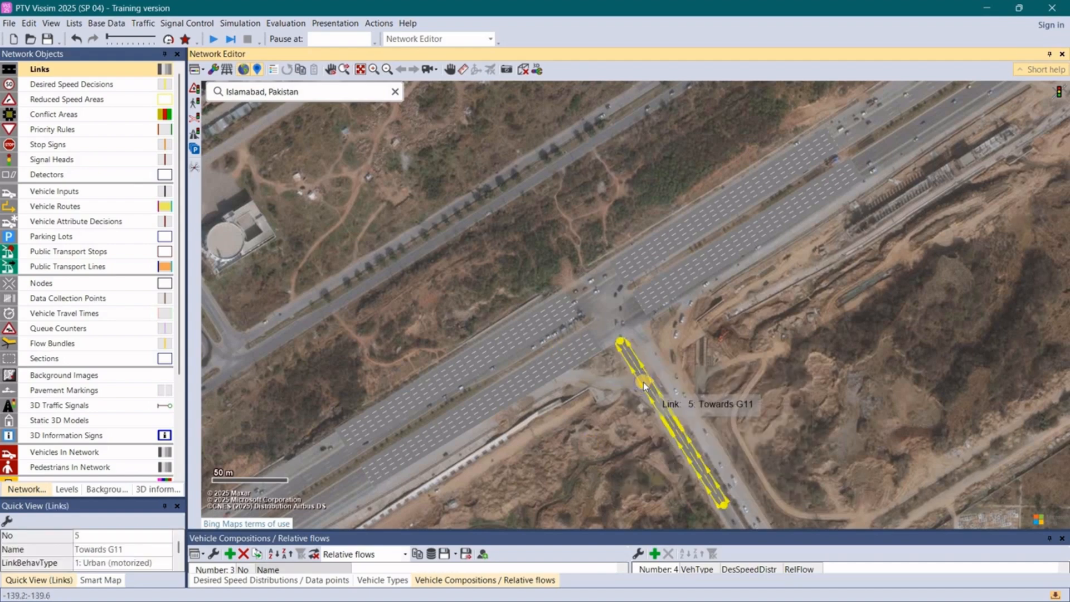
pyautogui.rightClick(644, 386)
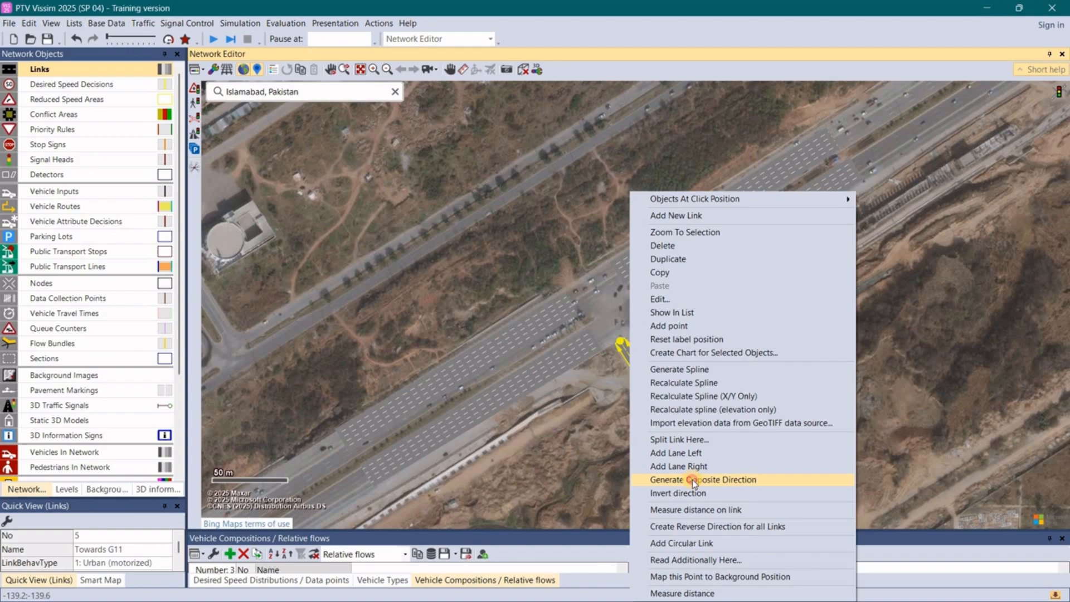
pyautogui.click(669, 480)
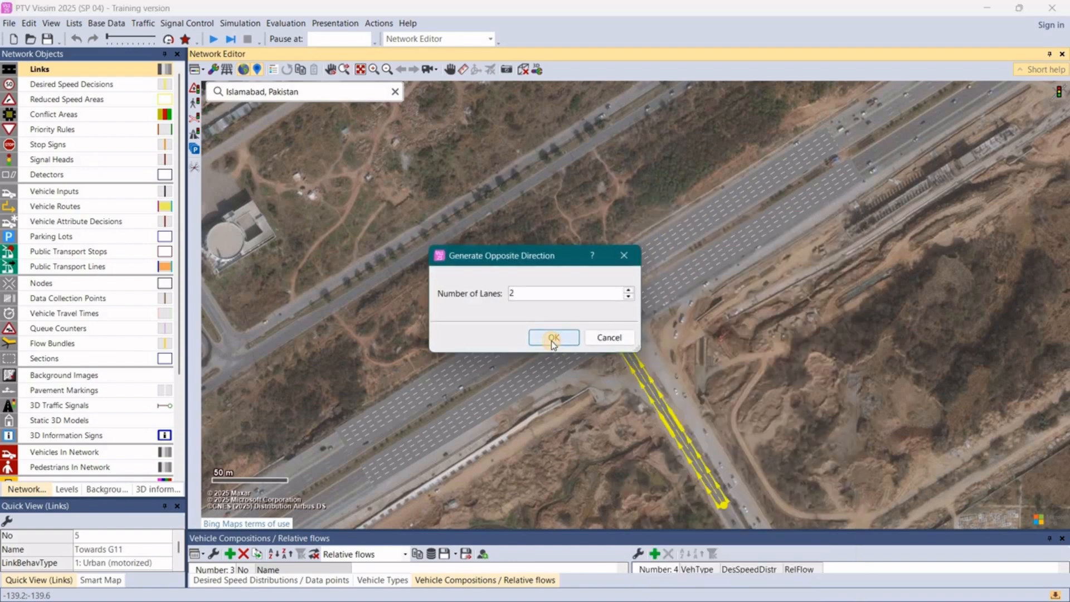
pyautogui.click(551, 336)
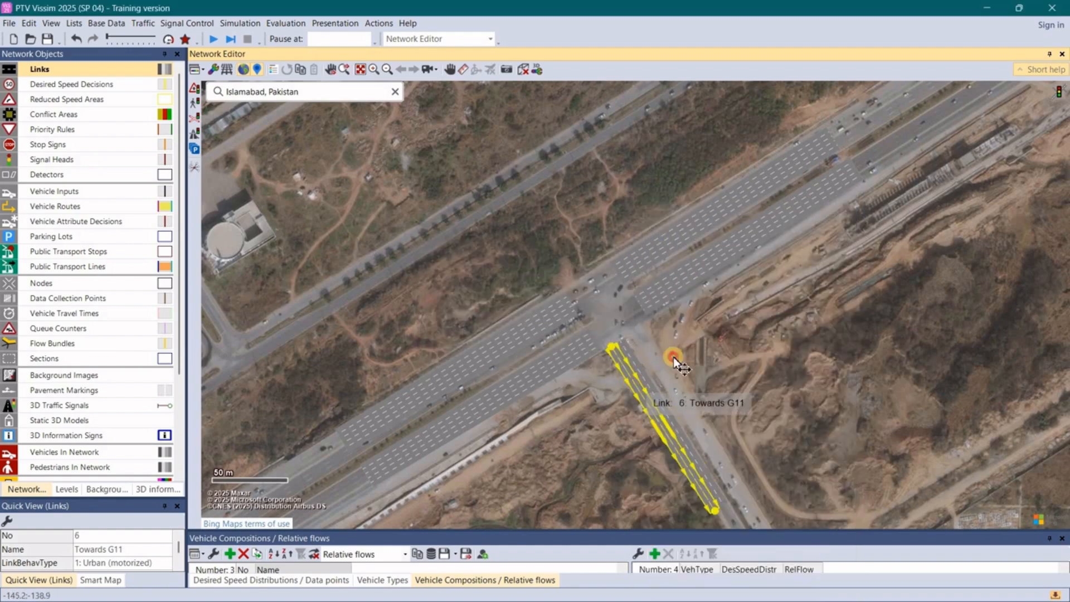
# - Move the new opposite-direction link onto the side road's northeastern carriageway and extend its southeastern end farther along the road
pyautogui.moveTo(634, 386); pyautogui.dragTo(663, 369)
pyautogui.click(698, 384)
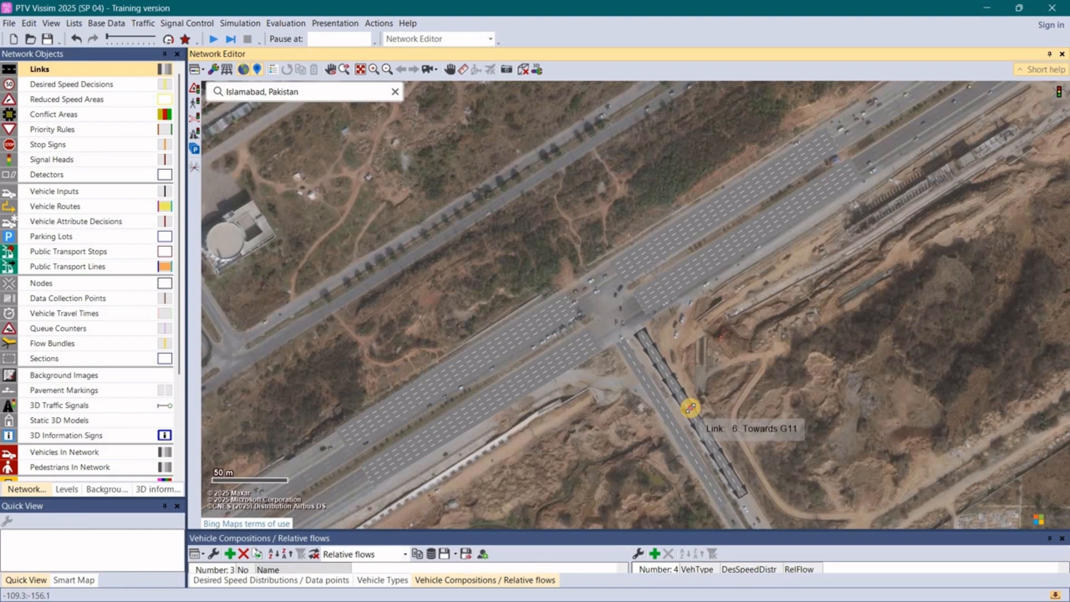
pyautogui.click(751, 508)
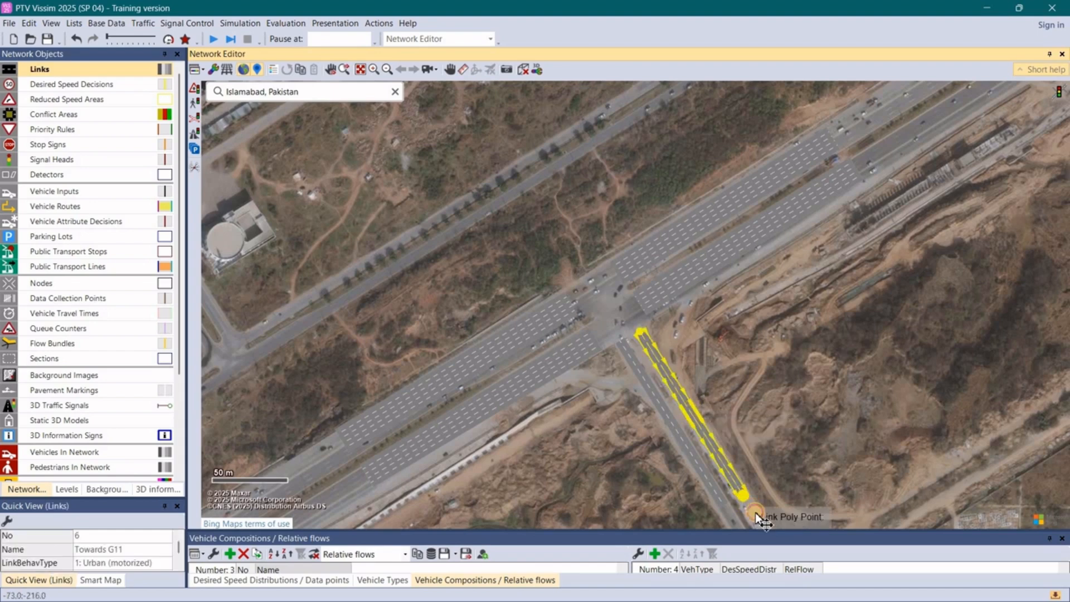
pyautogui.moveTo(756, 514); pyautogui.dragTo(753, 515)
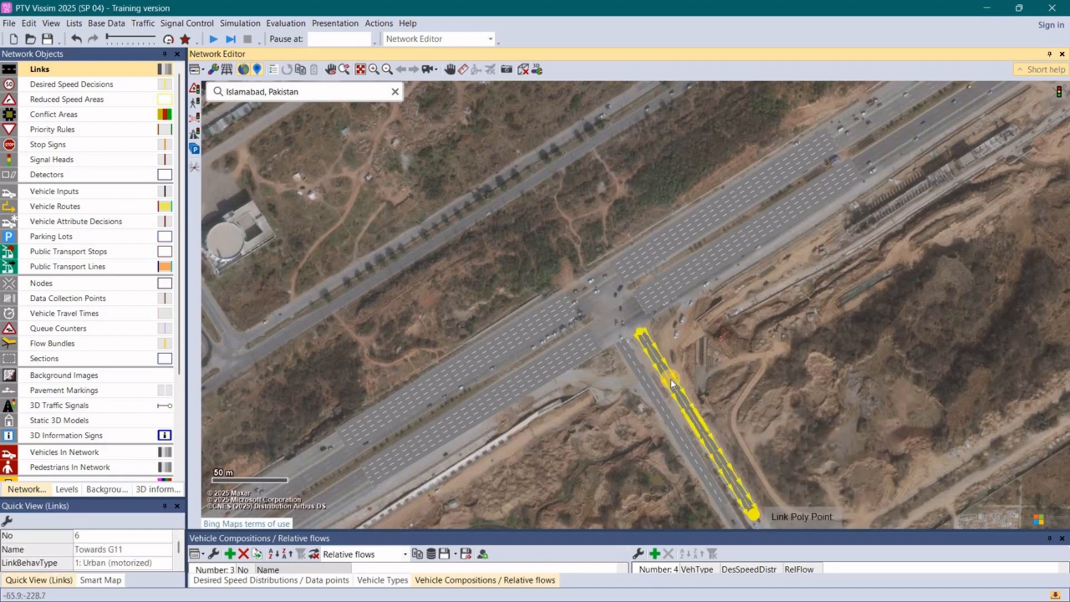
# - Rename the northeastern side-road link as "Towards nust"
pyautogui.doubleClick(672, 386)
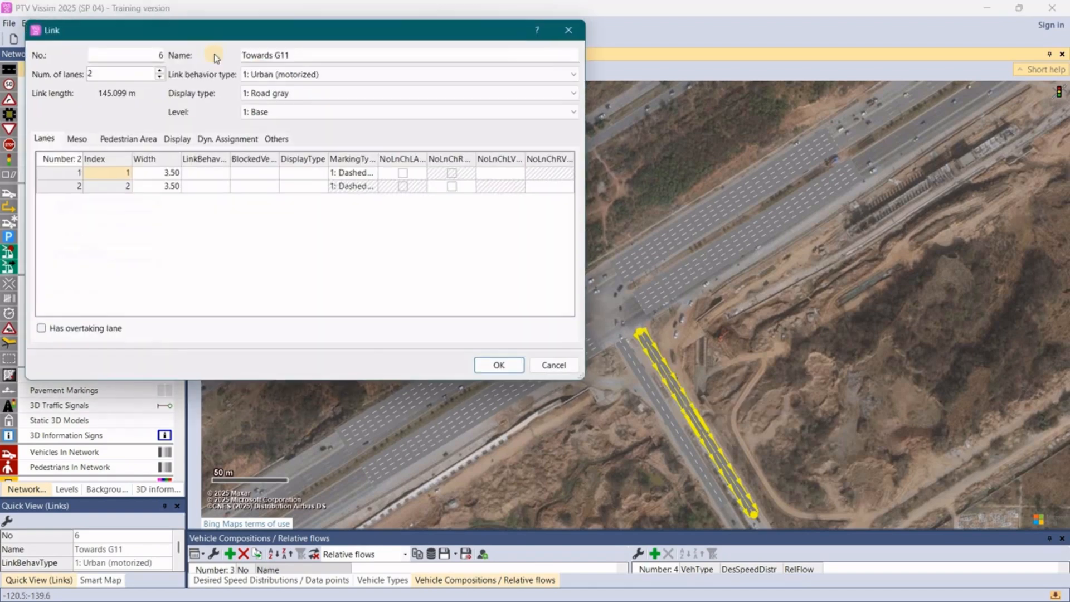
pyautogui.click(297, 54)
pyautogui.press('BackSpace')
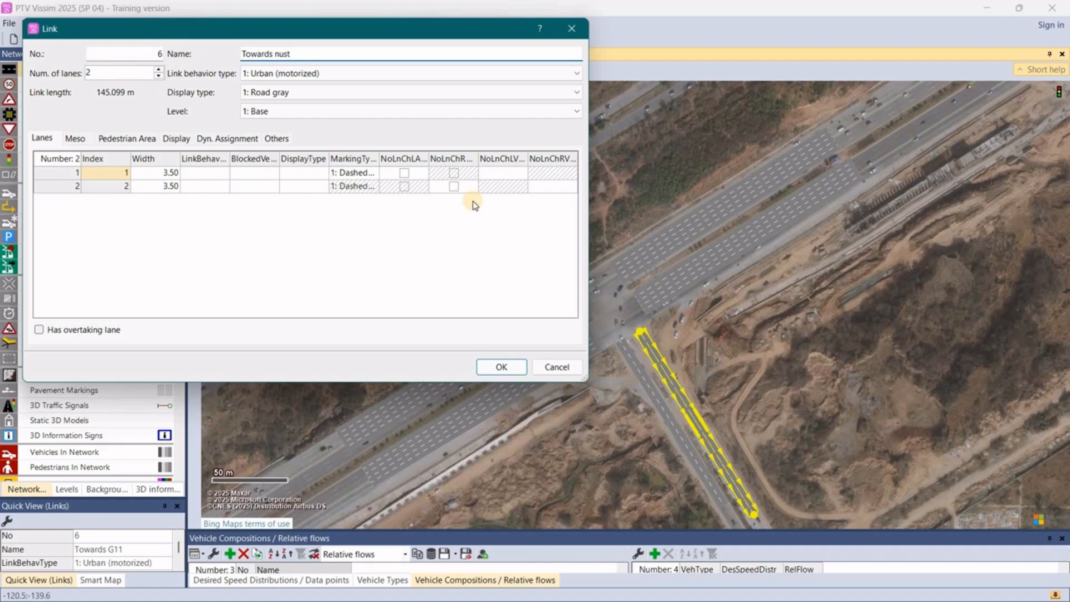
pyautogui.click(496, 365)
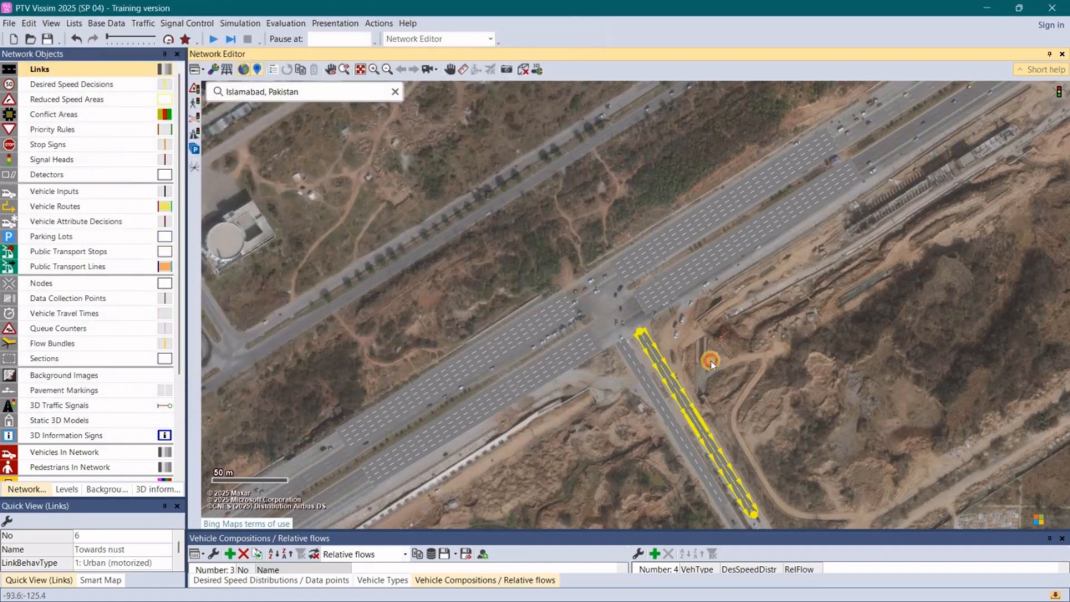
# - Nudge the Towards G11 link slightly to align it with its carriageway at the intersection
pyautogui.click(711, 361)
pyautogui.scroll(2, 711, 360)
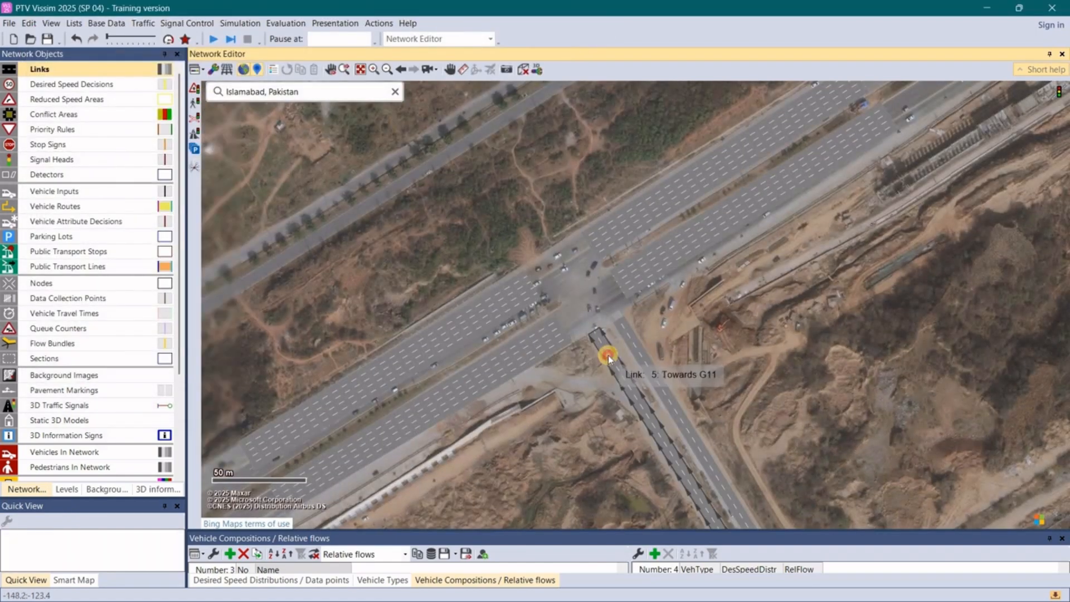
pyautogui.click(606, 351)
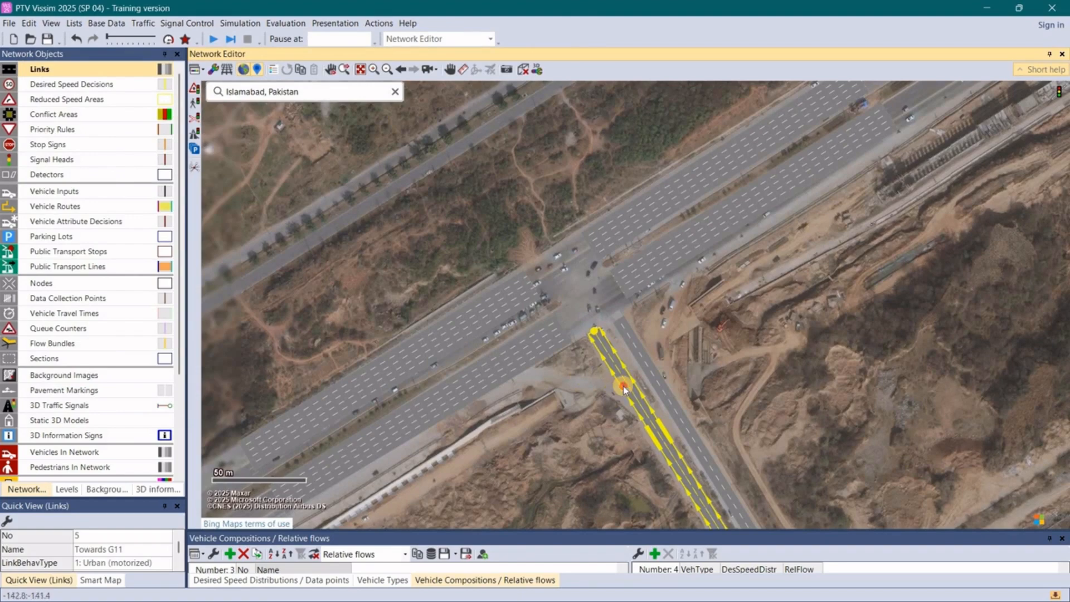
pyautogui.moveTo(627, 391)
pyautogui.mouseDown()
pyautogui.moveTo(638, 396)
pyautogui.moveTo(623, 389)
pyautogui.mouseUp()
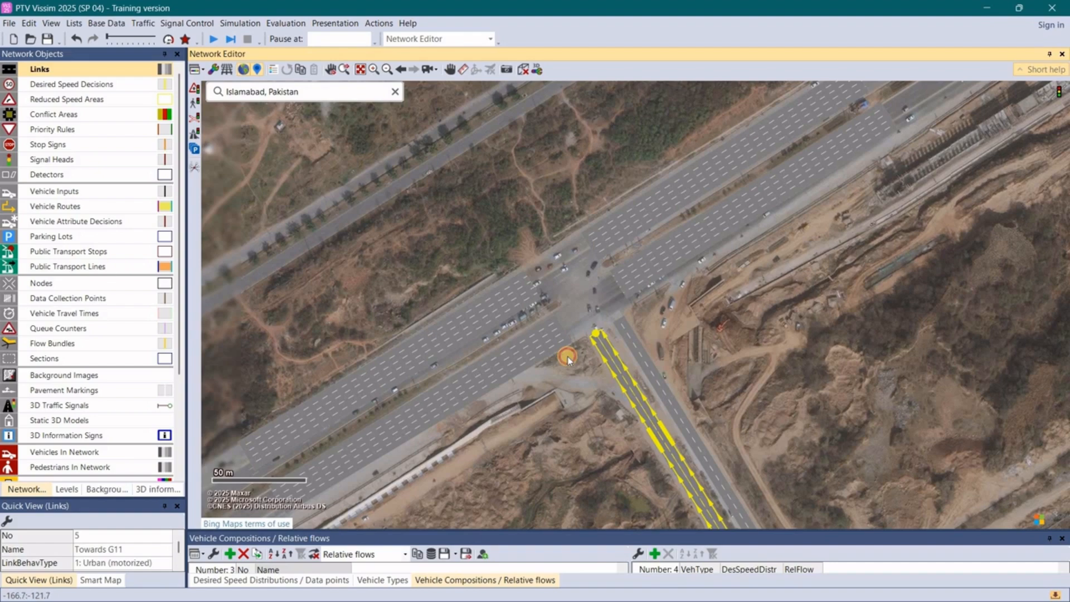
pyautogui.click(567, 355)
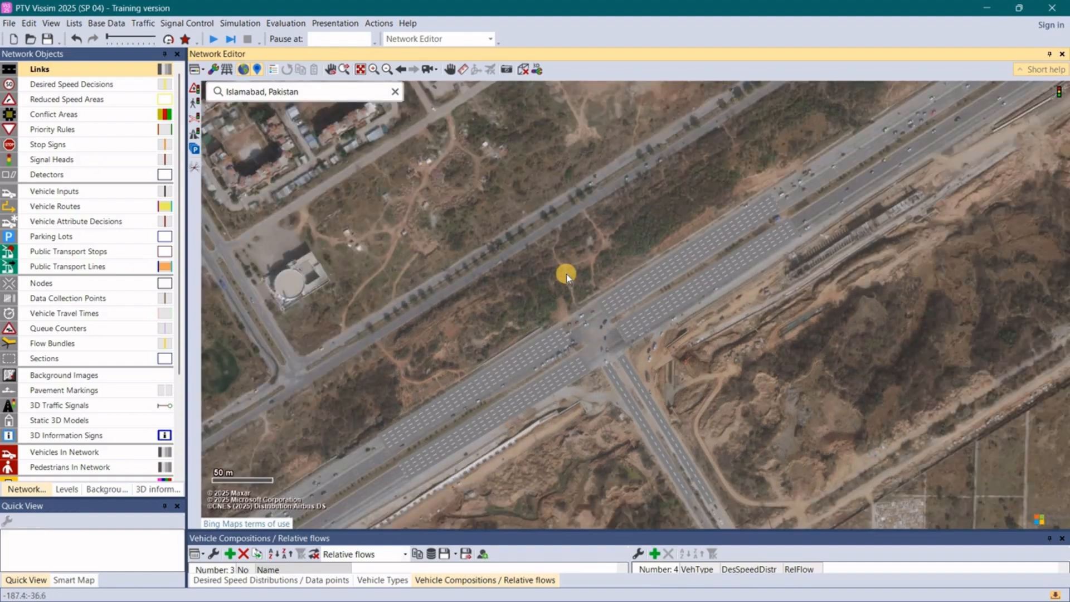
# - Draw a two-lane link about 84 m long from the parallel road in the northwest down to the intersection, named "Towards nust"
pyautogui.scroll(3, 566, 273)
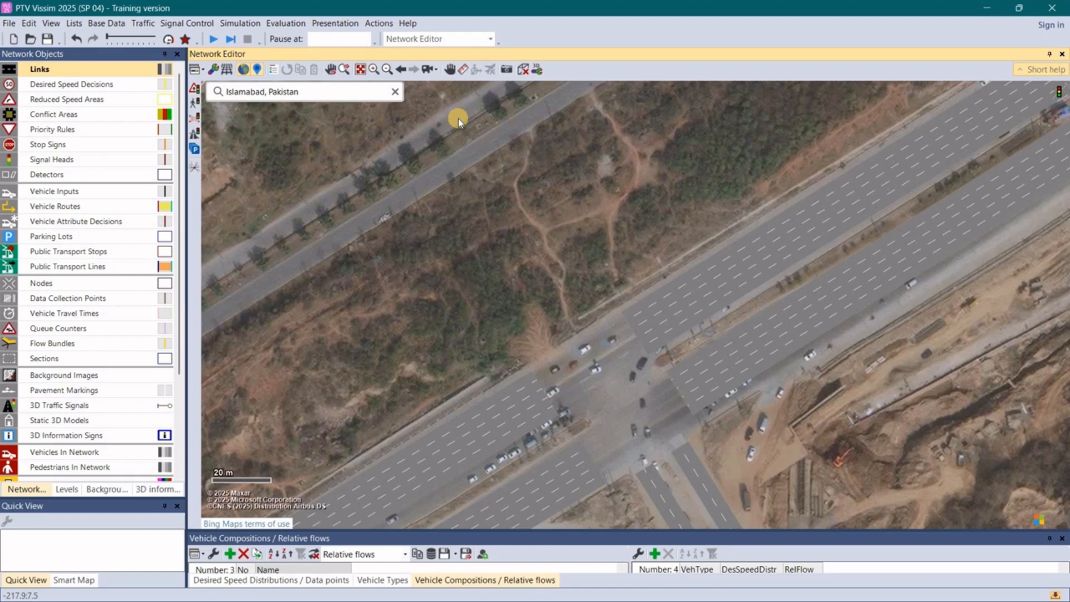
pyautogui.moveTo(458, 120); pyautogui.dragTo(597, 326)
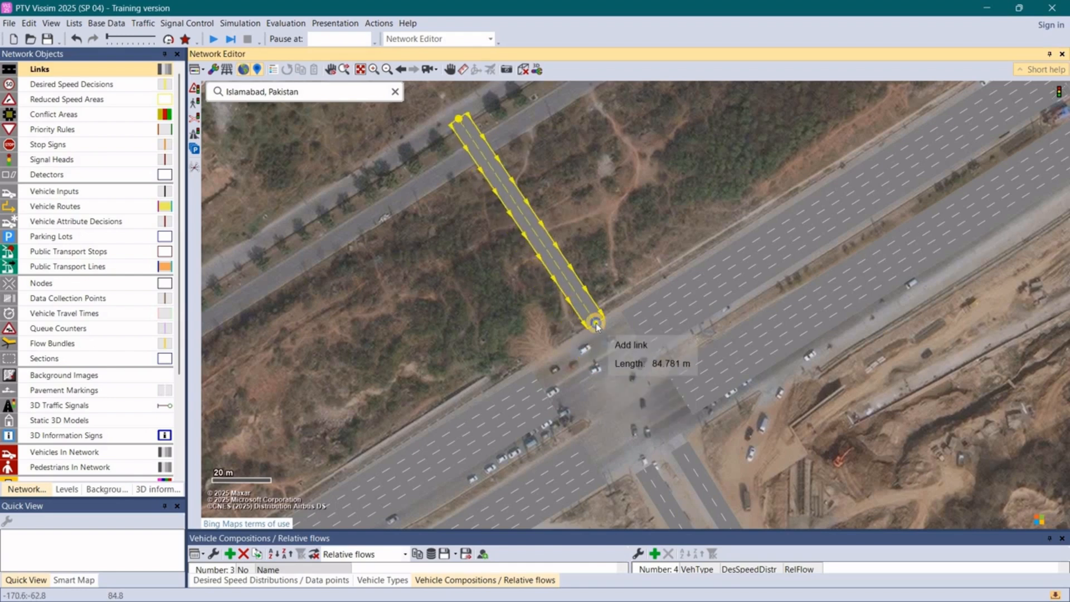
pyautogui.moveTo(591, 325); pyautogui.dragTo(593, 323)
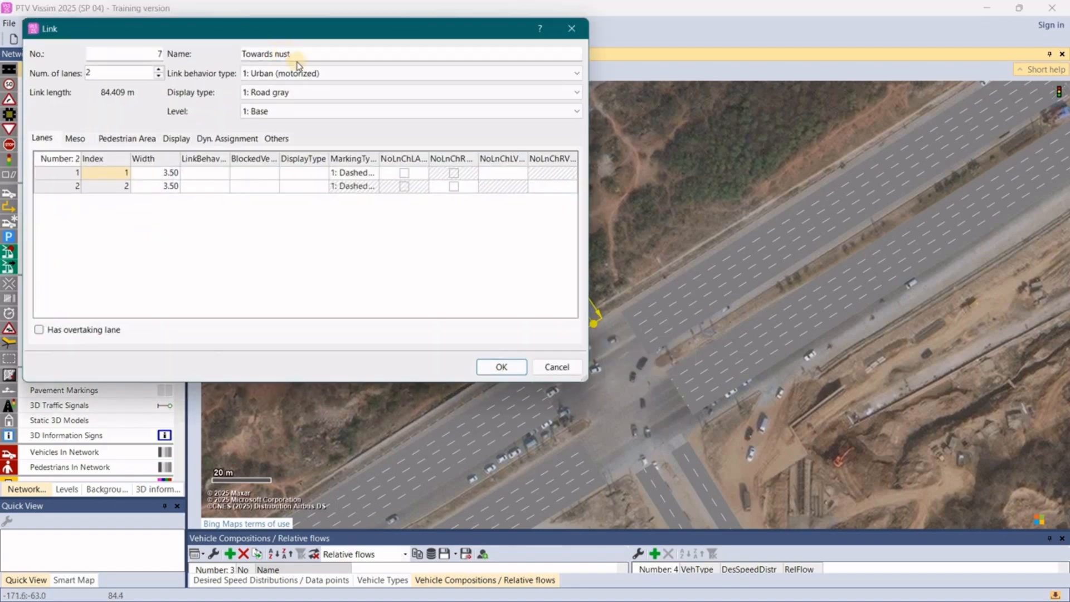
pyautogui.click(502, 365)
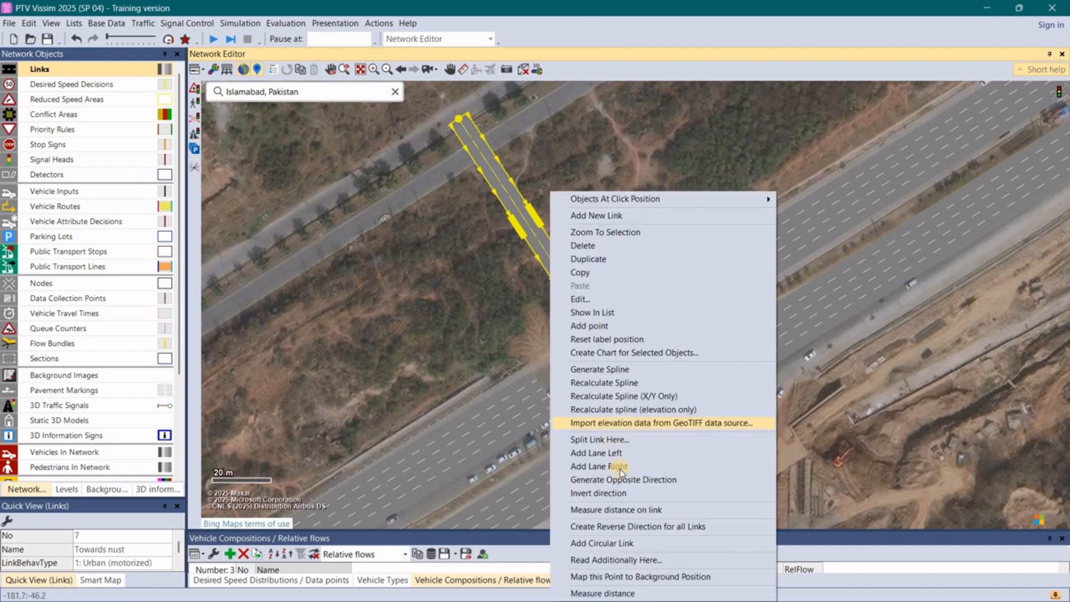
# - Generate a two-lane opposite-direction link for the northwestern link and place it alongside to the southwest, leaving a narrow gap
pyautogui.click(621, 482)
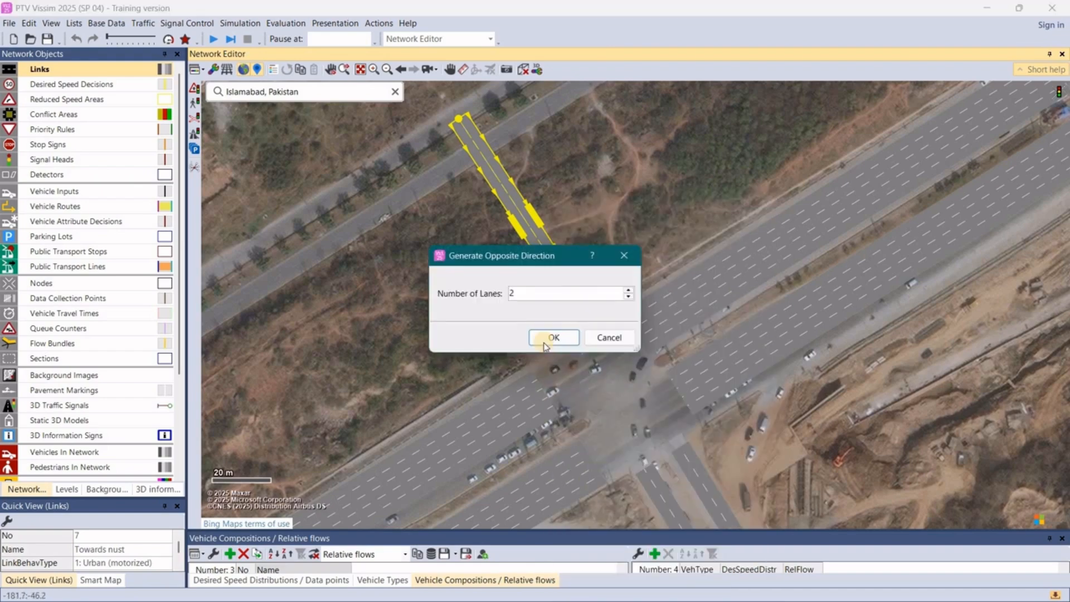
pyautogui.click(548, 337)
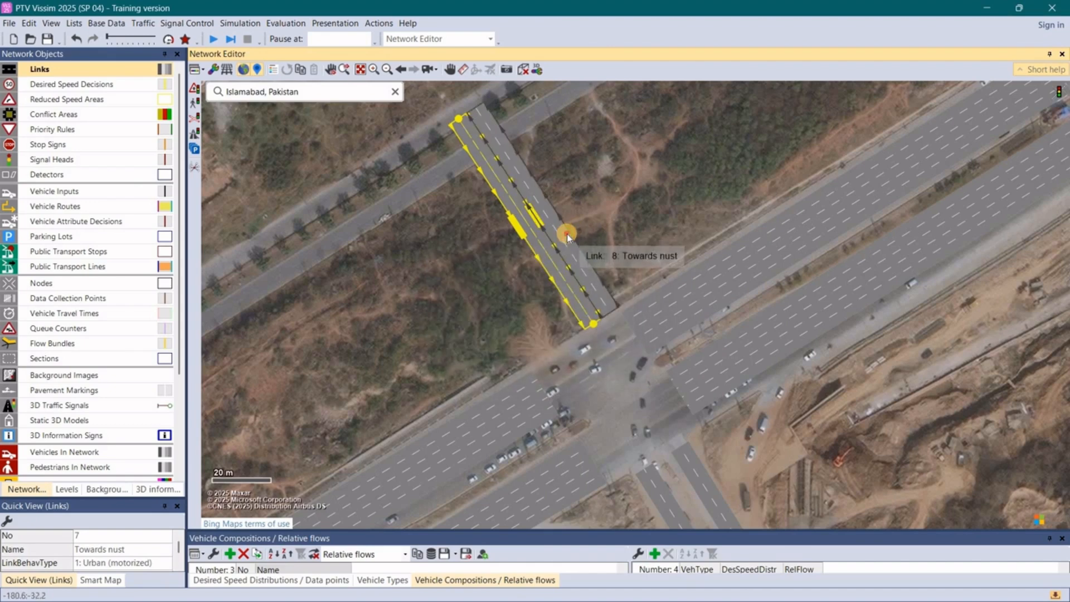
pyautogui.moveTo(567, 233); pyautogui.dragTo(524, 264)
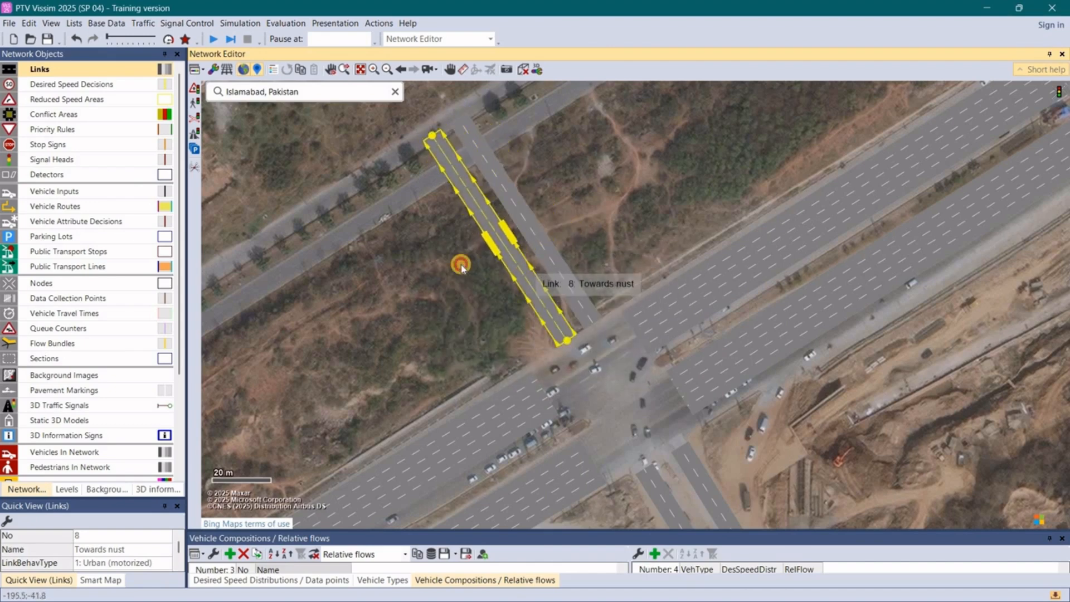
# - Extend the northwestern ends of both northwestern-leg links slightly farther across the parallel road
pyautogui.click(483, 161)
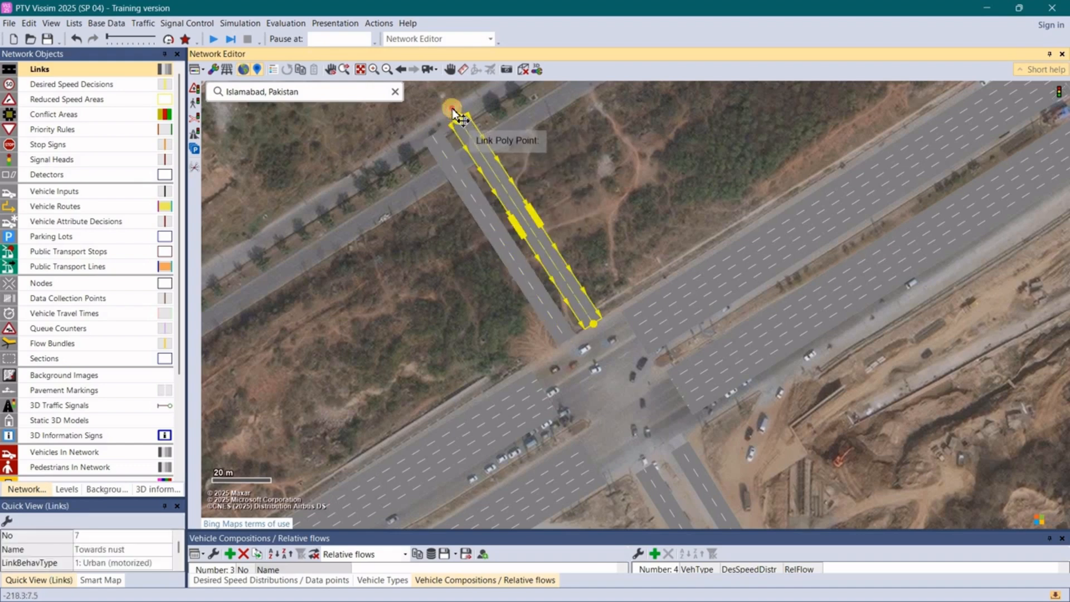
pyautogui.moveTo(446, 108); pyautogui.dragTo(423, 126)
pyautogui.click(435, 140)
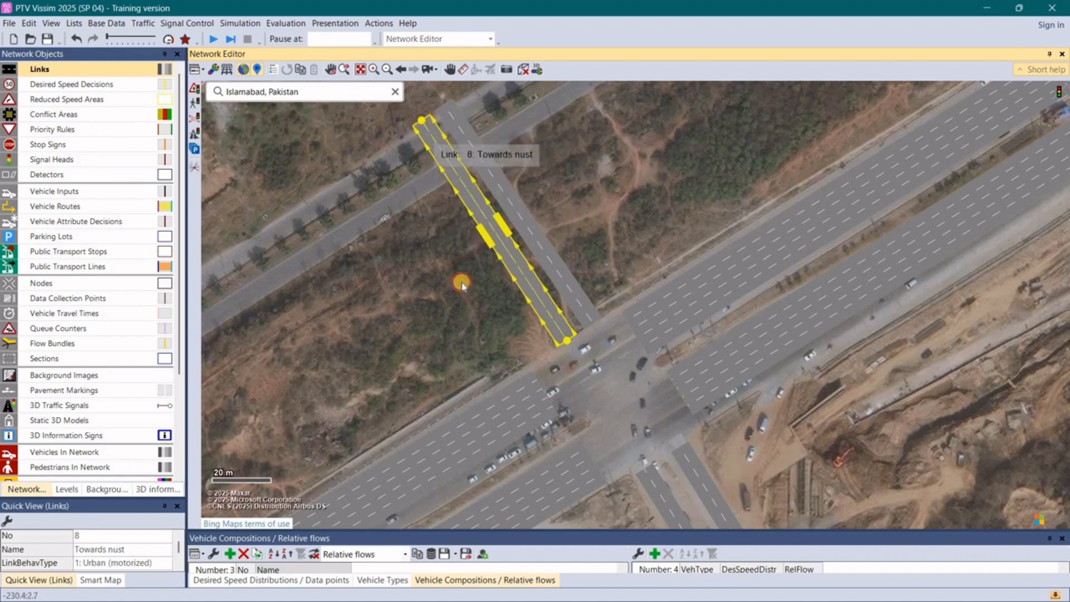
pyautogui.click(650, 227)
# - Check the name and lane settings of the southwestern link on the northwestern leg
pyautogui.scroll(-3, 647, 286)
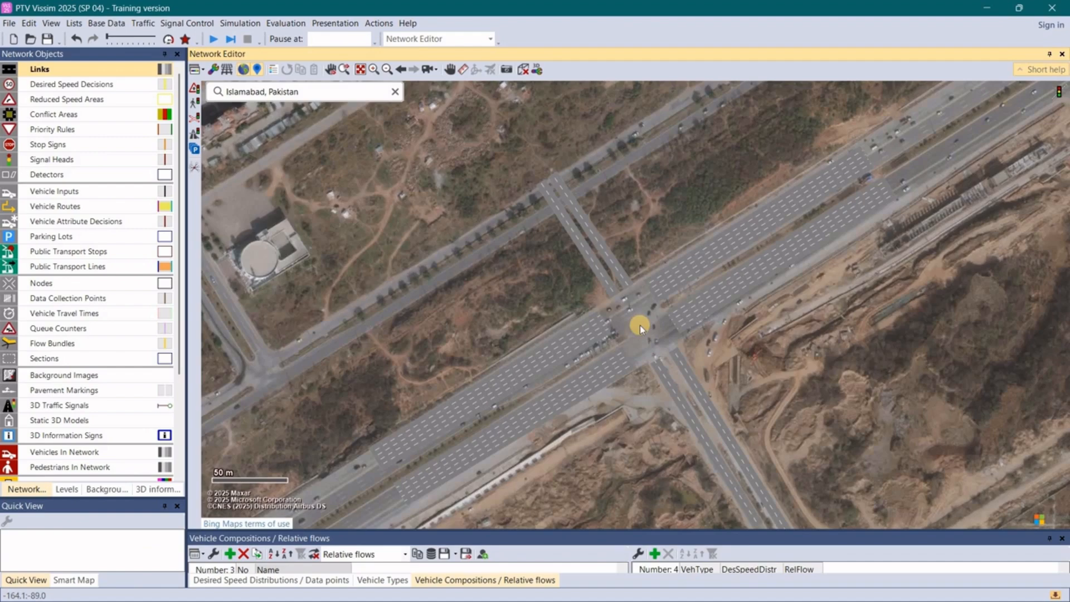
pyautogui.scroll(3, 640, 325)
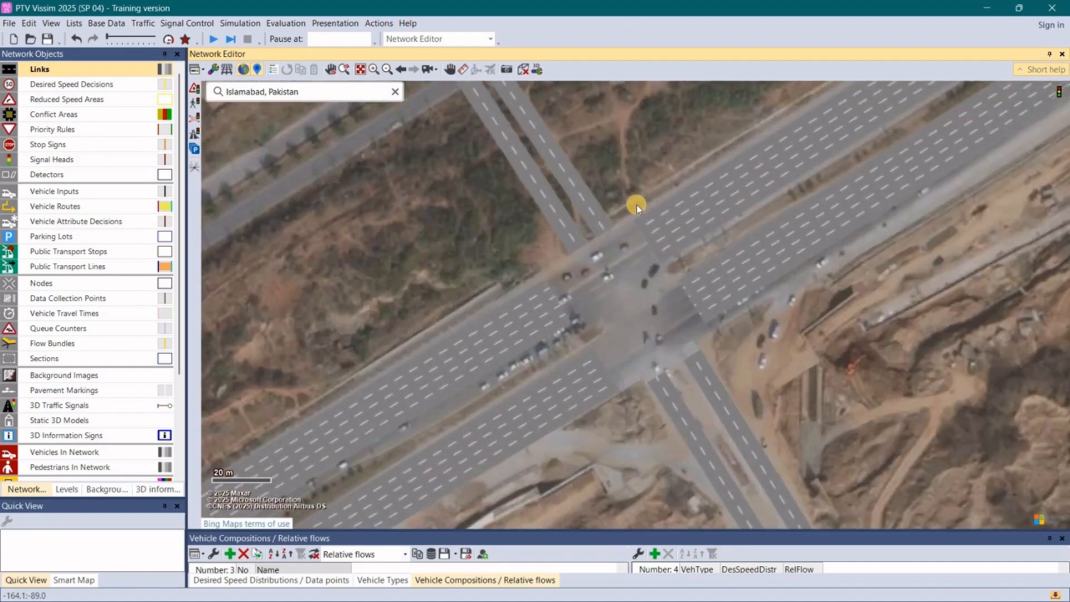
pyautogui.click(527, 173)
pyautogui.doubleClick(457, 158)
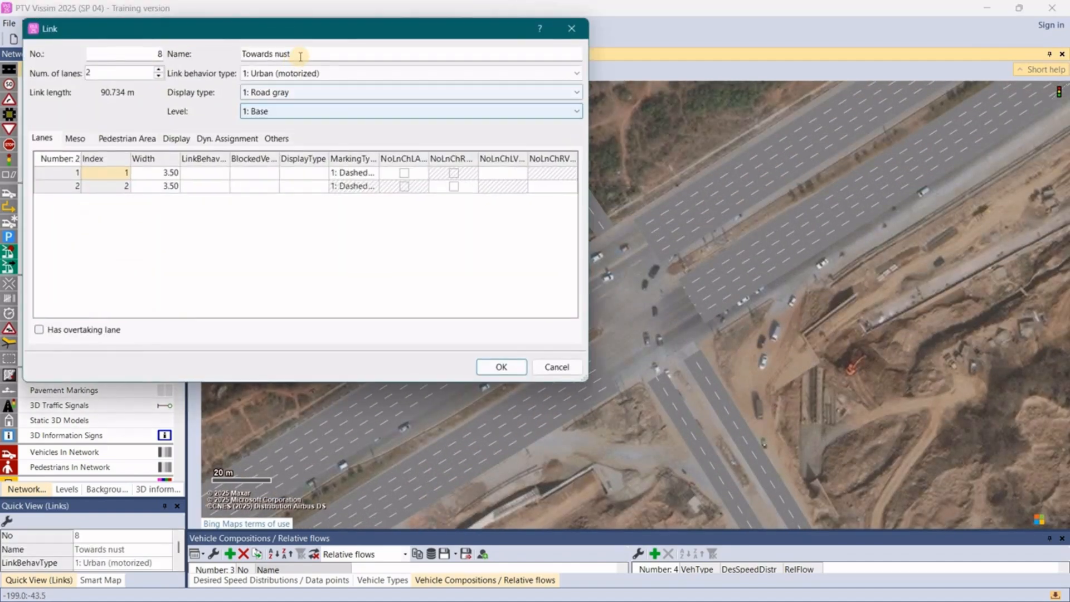
pyautogui.click(491, 366)
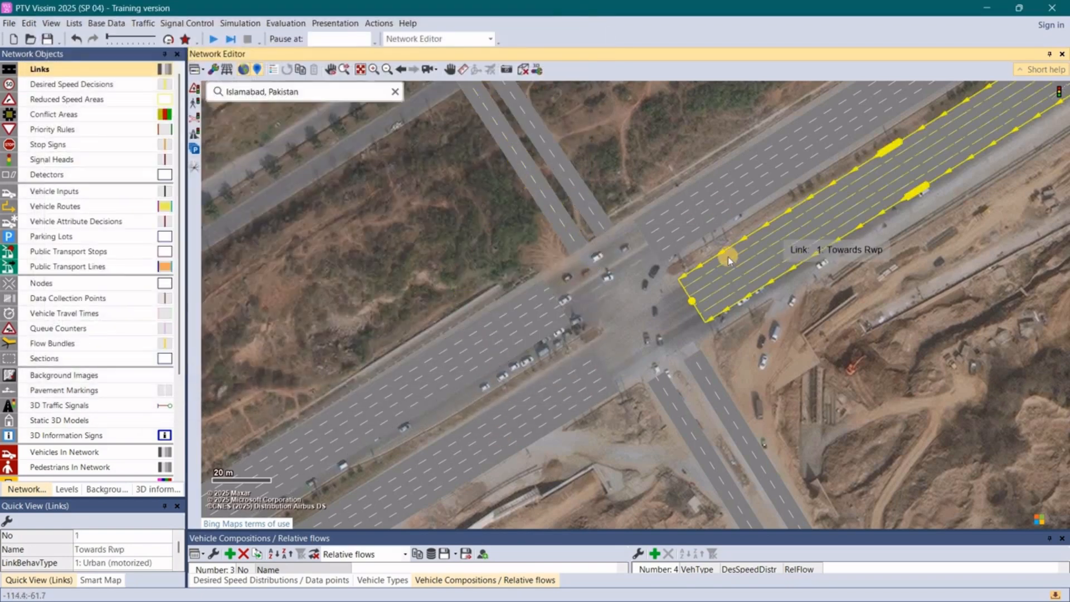
# - Create a four-lane connector about 97 m long from the Towards Rwp link northeast of the intersection to the southeastern Towards nust link
pyautogui.click(806, 222)
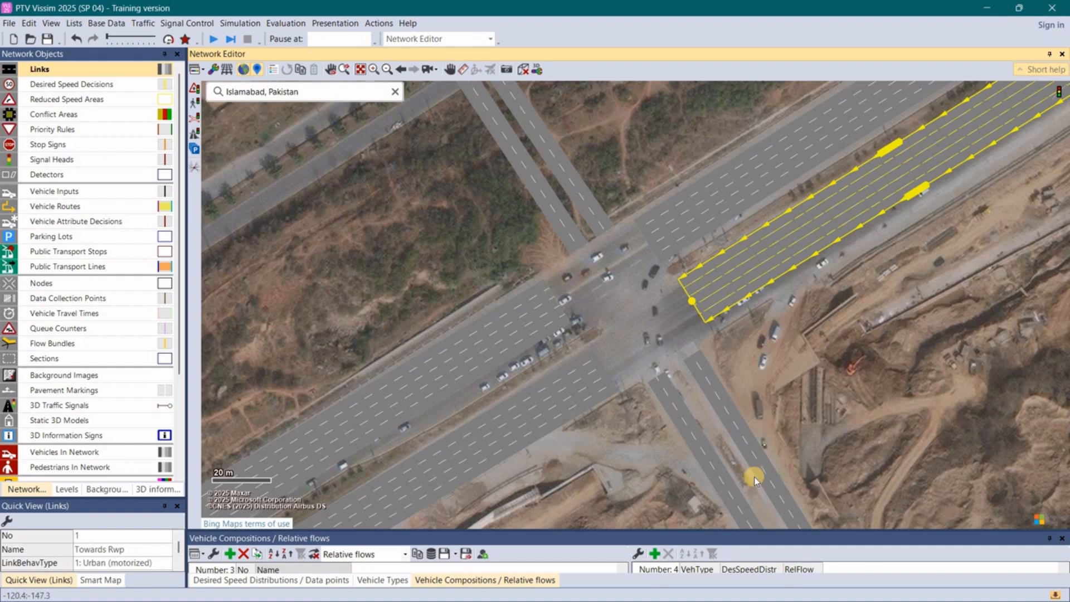
pyautogui.click(811, 376)
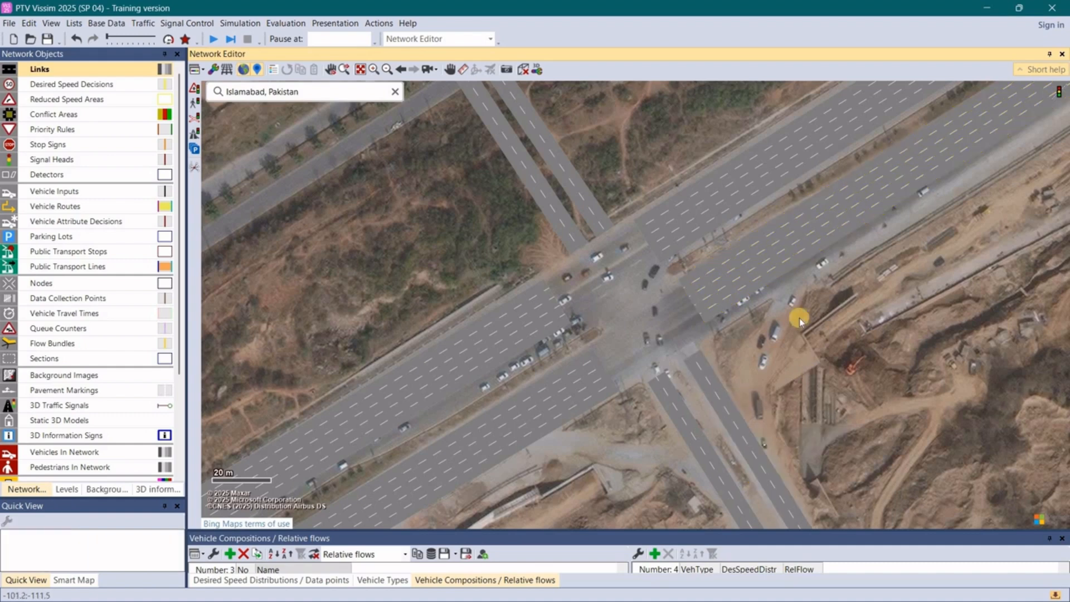
pyautogui.click(815, 222)
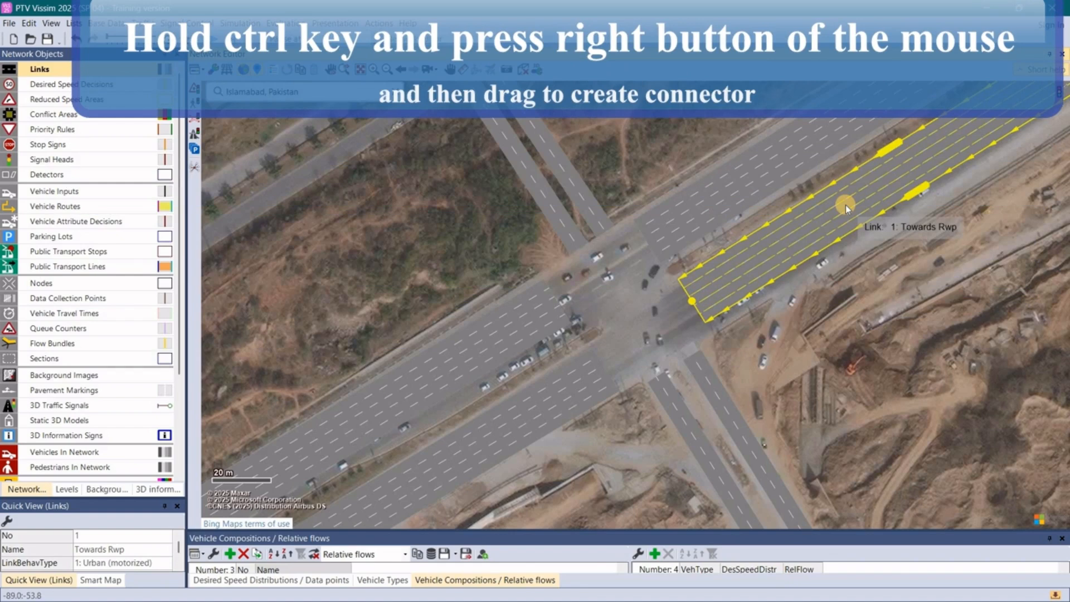
pyautogui.moveTo(845, 205); pyautogui.dragTo(764, 477)
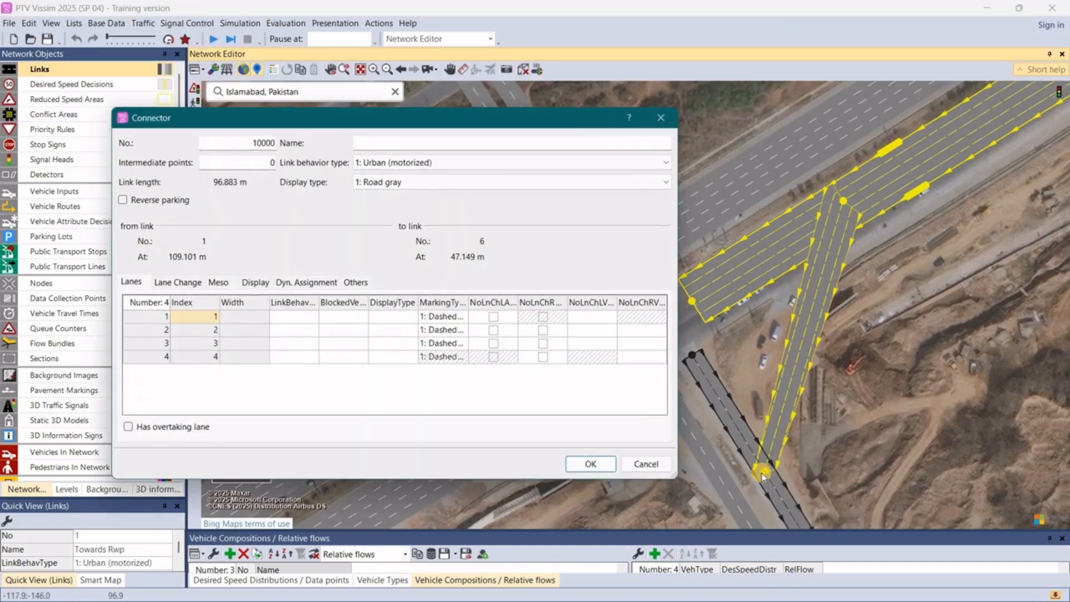
pyautogui.click(598, 462)
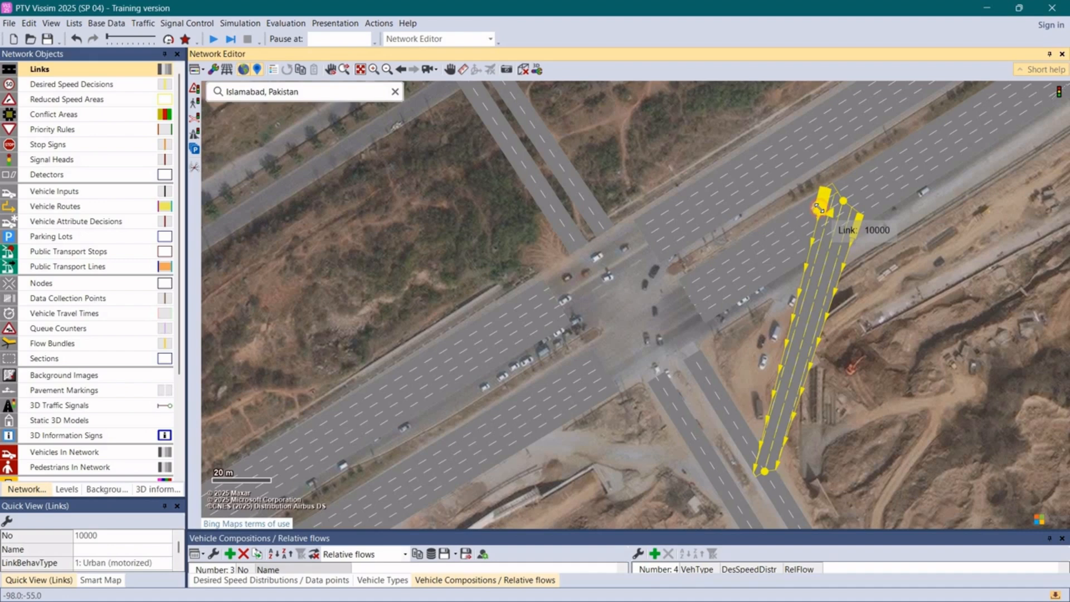
# - Narrow the connector to two lanes along the outer side of Towards Rwp and shift its end slightly southeast on the side-road link
pyautogui.moveTo(826, 220); pyautogui.dragTo(851, 218)
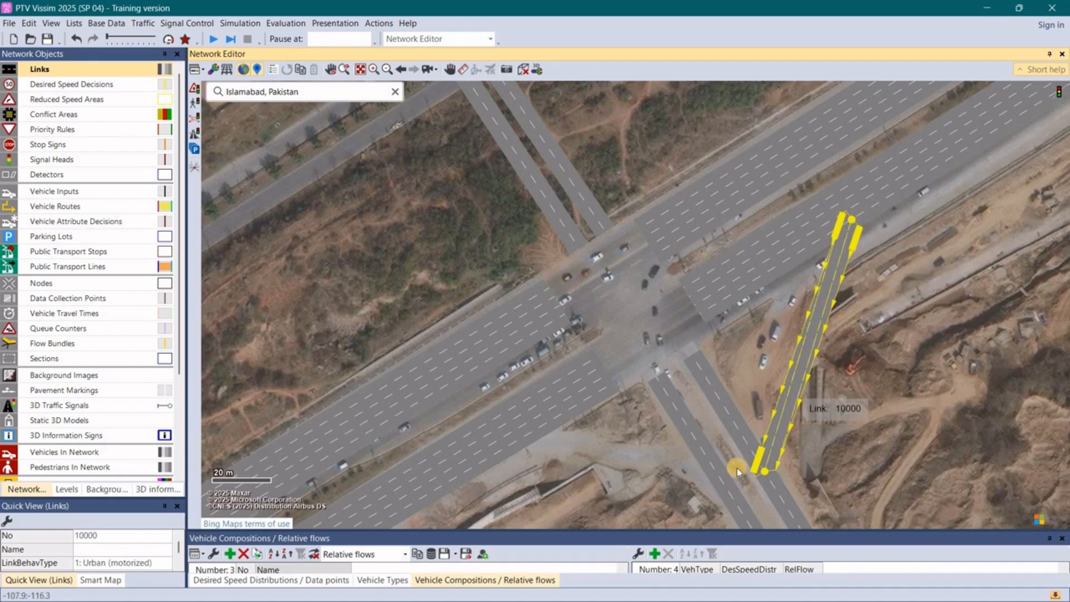
pyautogui.moveTo(769, 474); pyautogui.dragTo(776, 486)
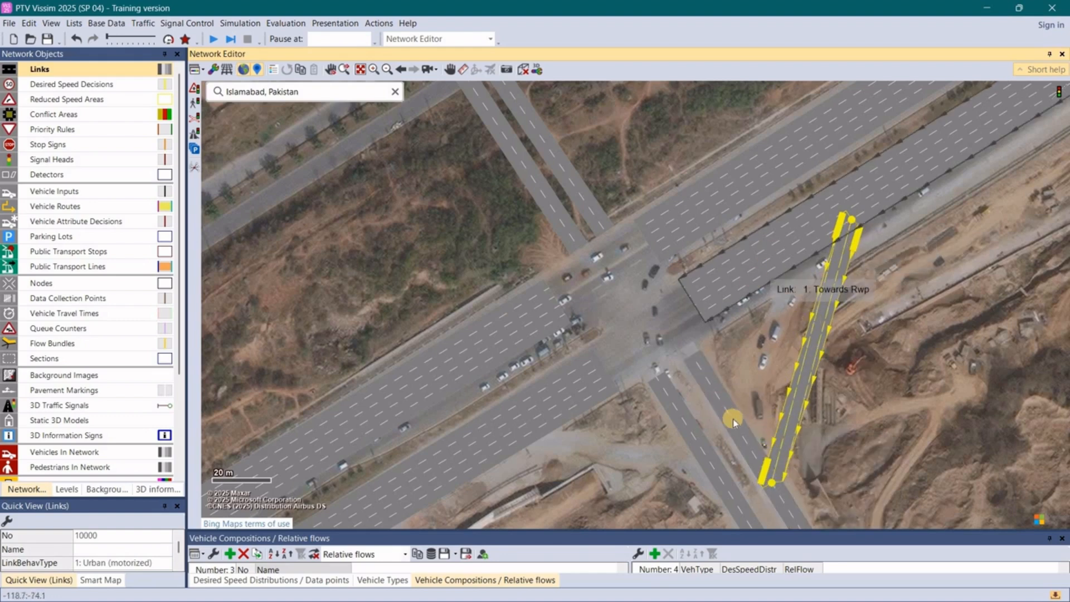
# - Generate a spline with 10 intermediate points per segment for the connector from Towards Rwp to the southeastern Towards nust link
pyautogui.rightClick(816, 351)
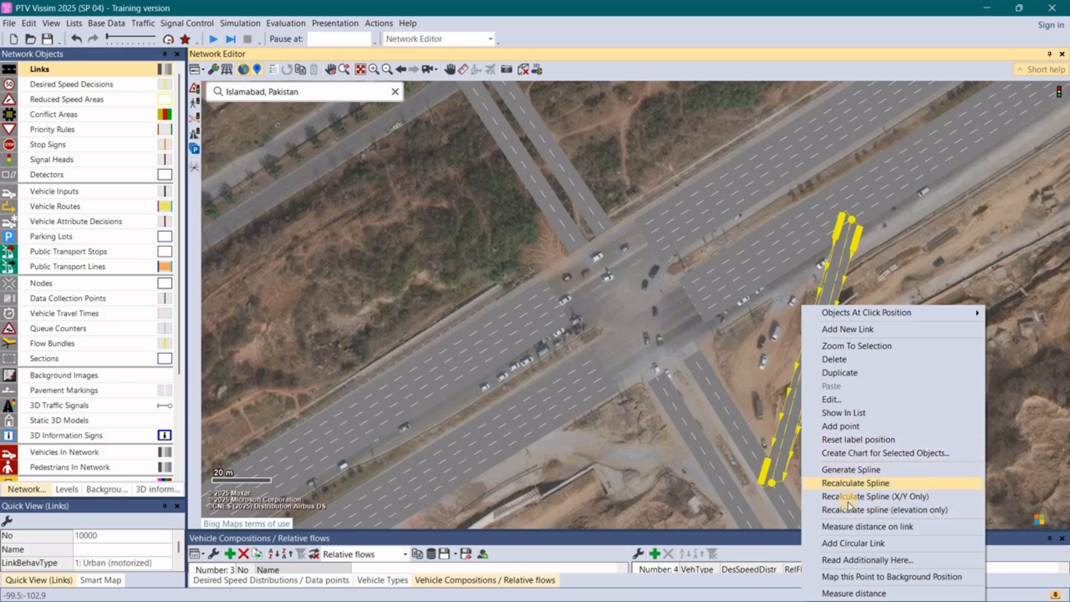
pyautogui.click(856, 475)
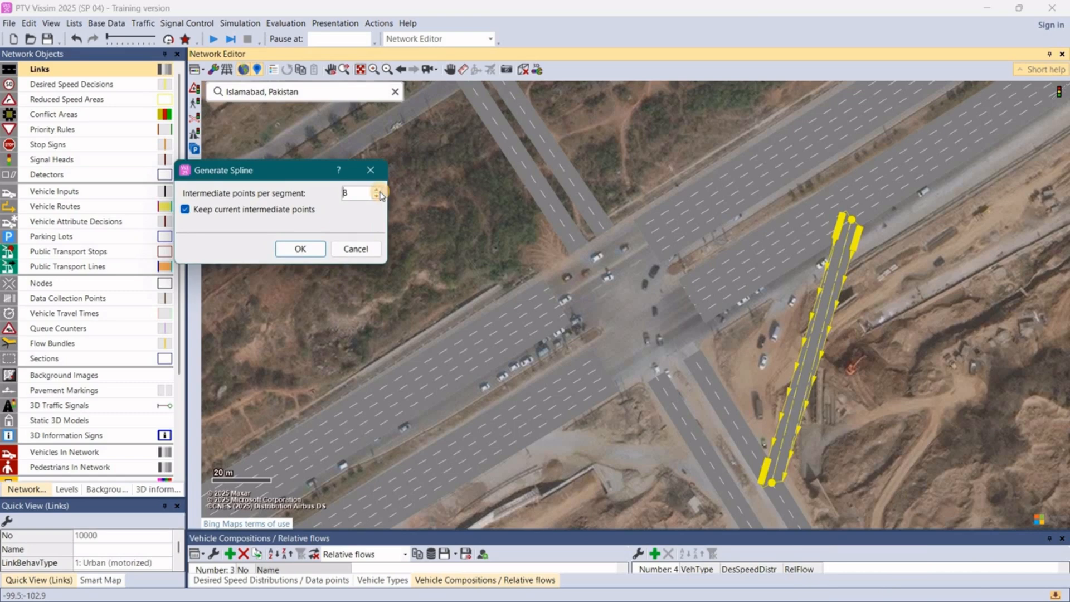
pyautogui.click(295, 249)
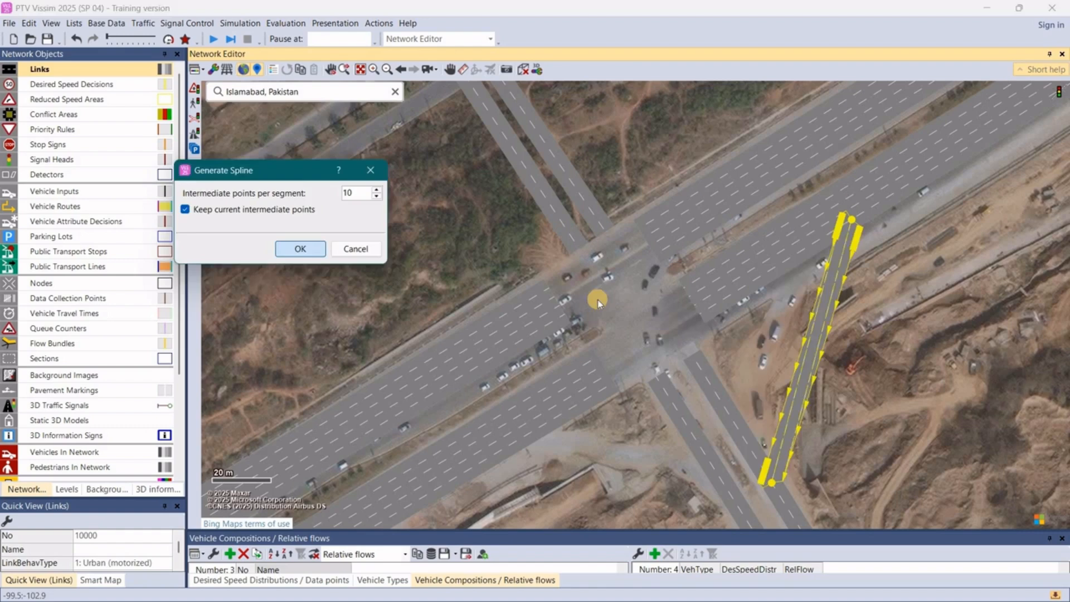
pyautogui.click(695, 326)
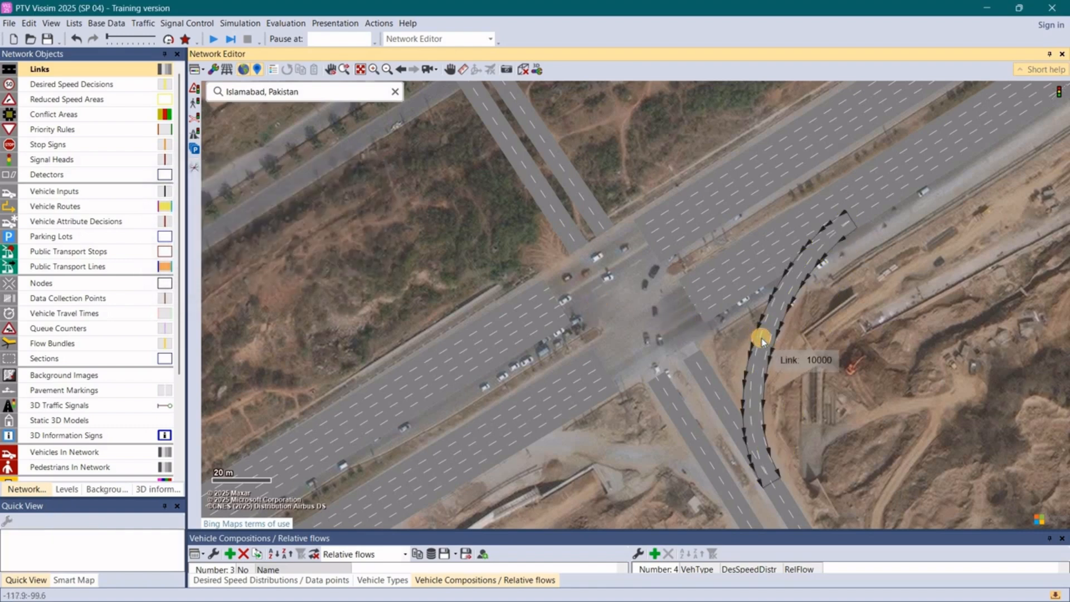
pyautogui.click(761, 346)
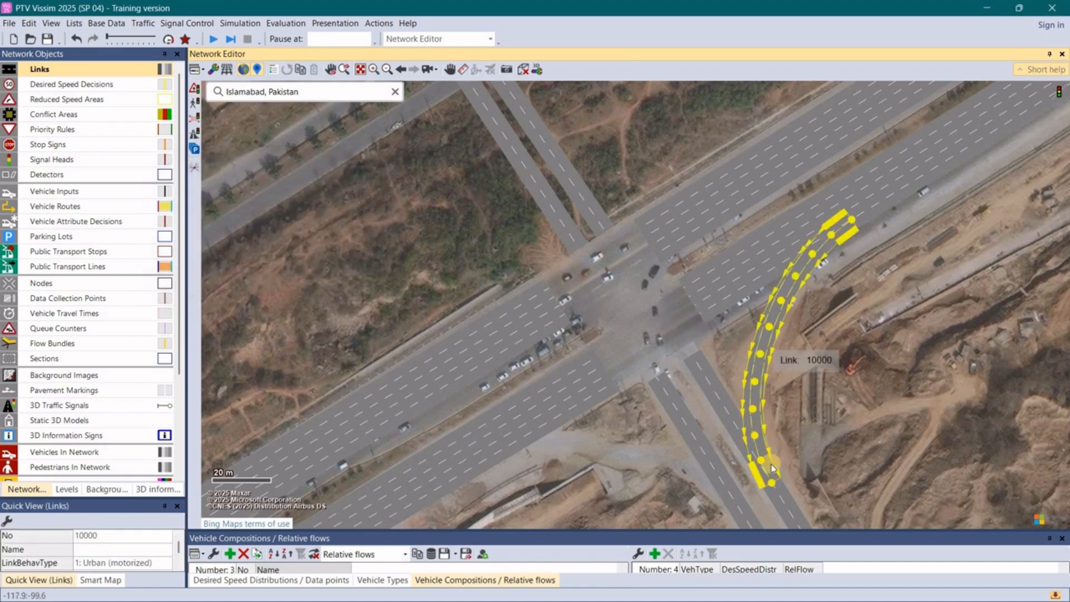
pyautogui.click(647, 467)
pyautogui.click(776, 314)
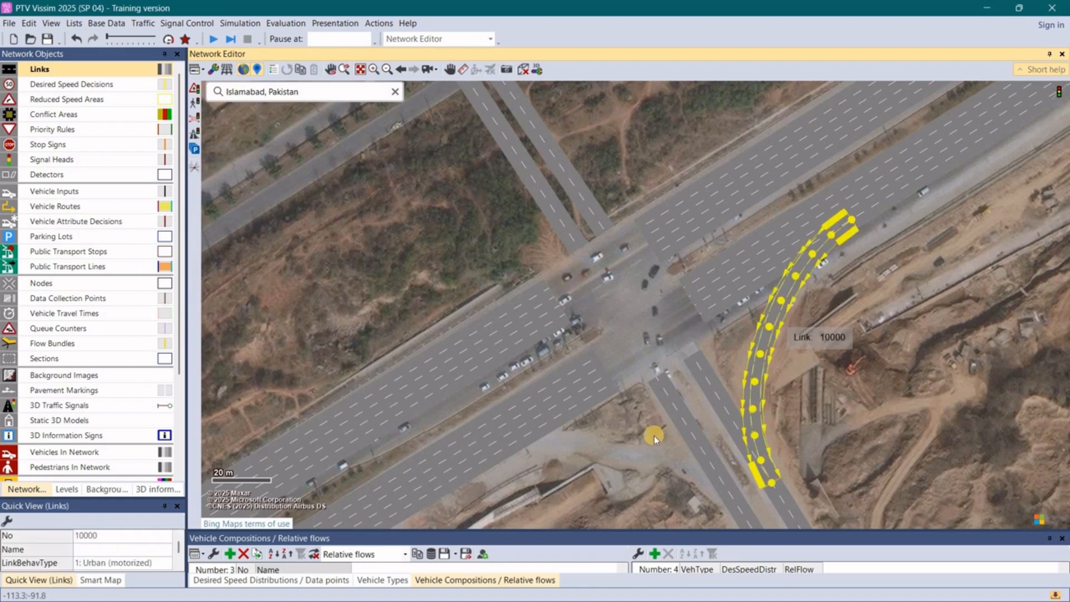
pyautogui.click(652, 433)
pyautogui.click(758, 347)
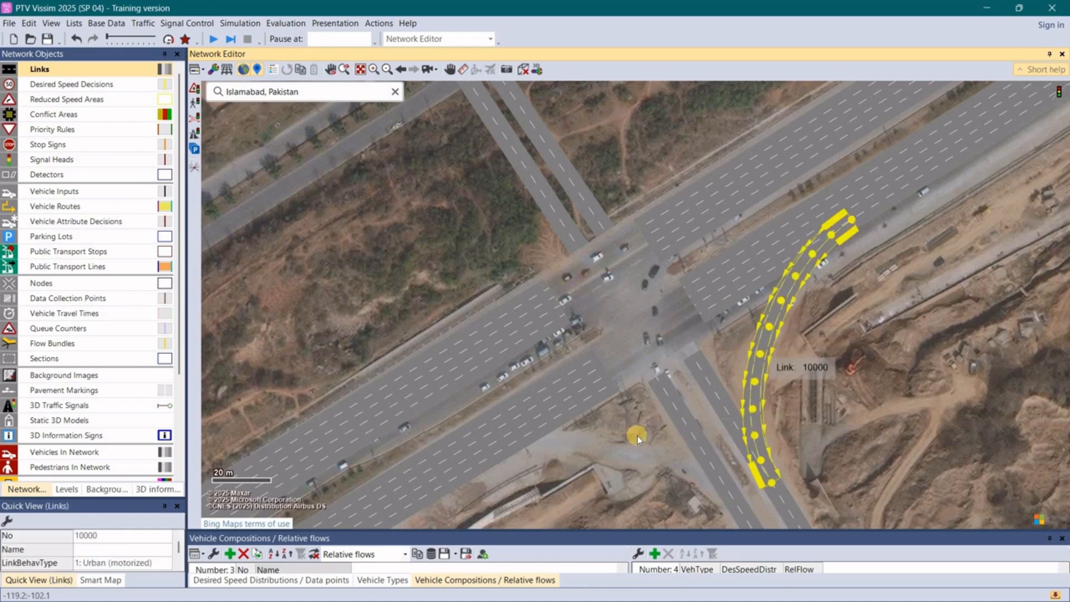
# - Create a connector about 100 m long from the southeastern Towards G11 link to the southwestern Towards rwp link and narrow it to two lanes
pyautogui.click(709, 472)
pyautogui.click(733, 501)
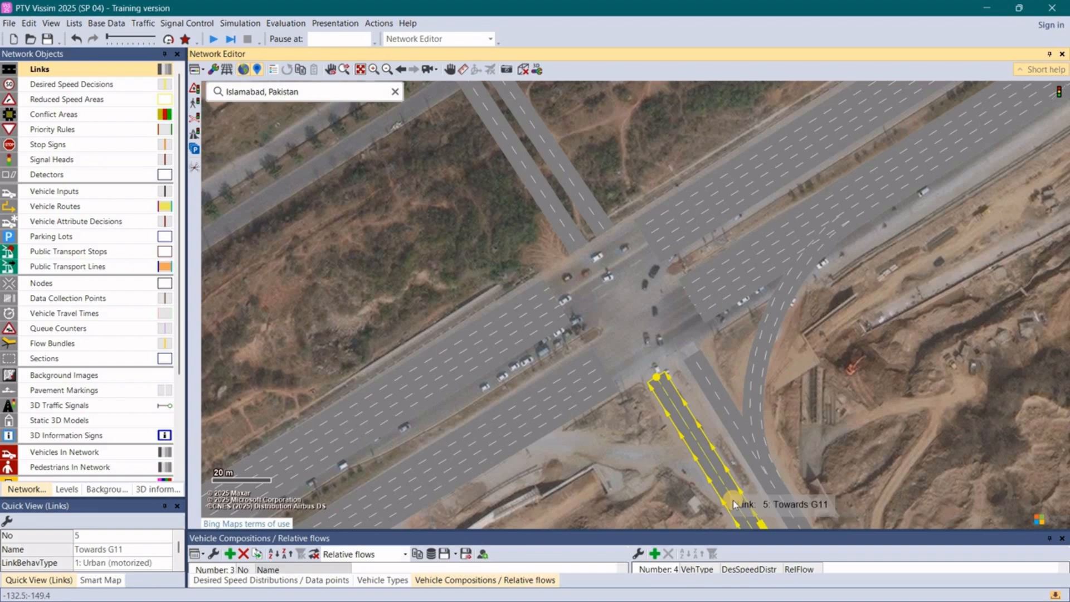
pyautogui.click(692, 457)
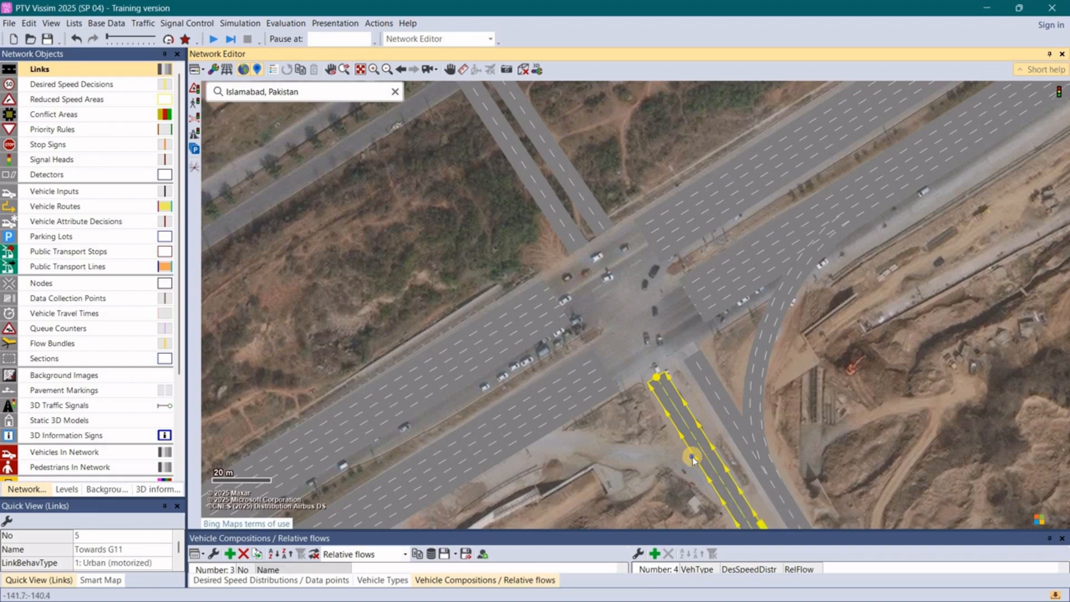
pyautogui.rightClick(725, 490)
pyautogui.click(695, 492)
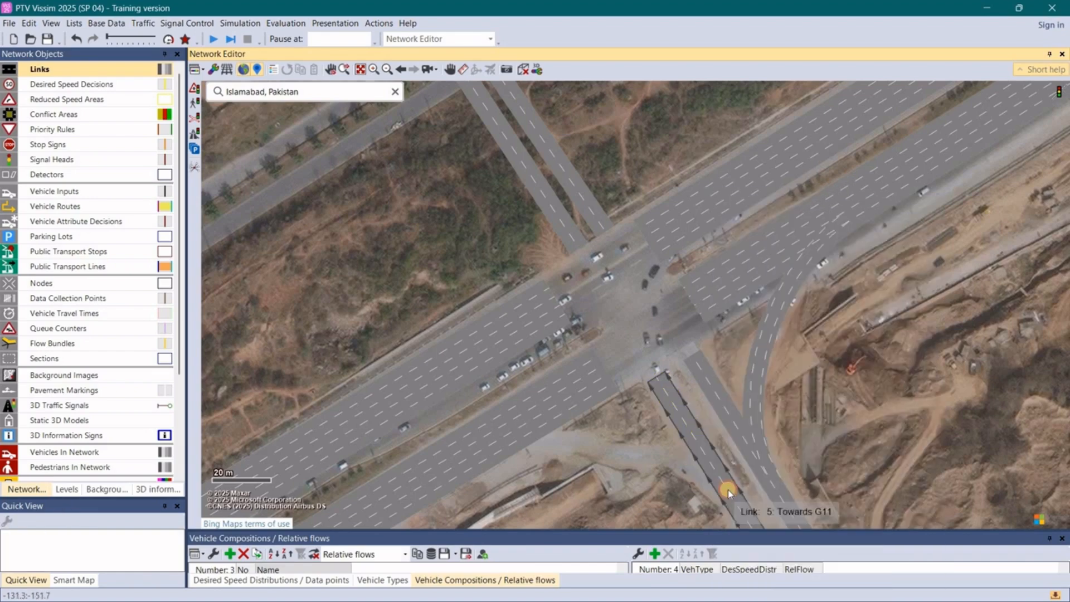
pyautogui.click(729, 494)
pyautogui.moveTo(728, 491); pyautogui.dragTo(470, 477)
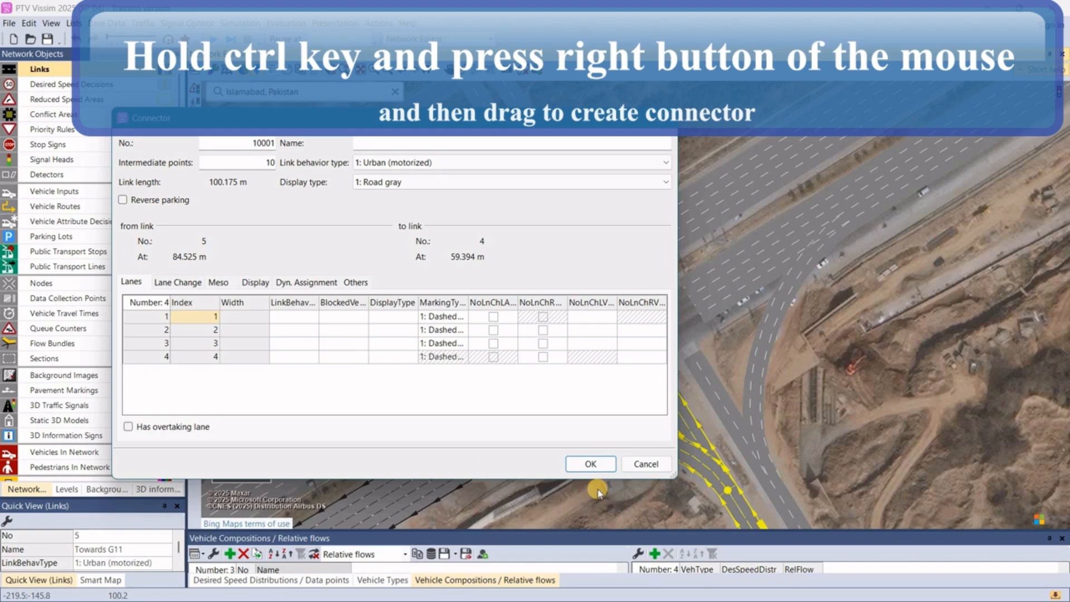
pyautogui.click(581, 465)
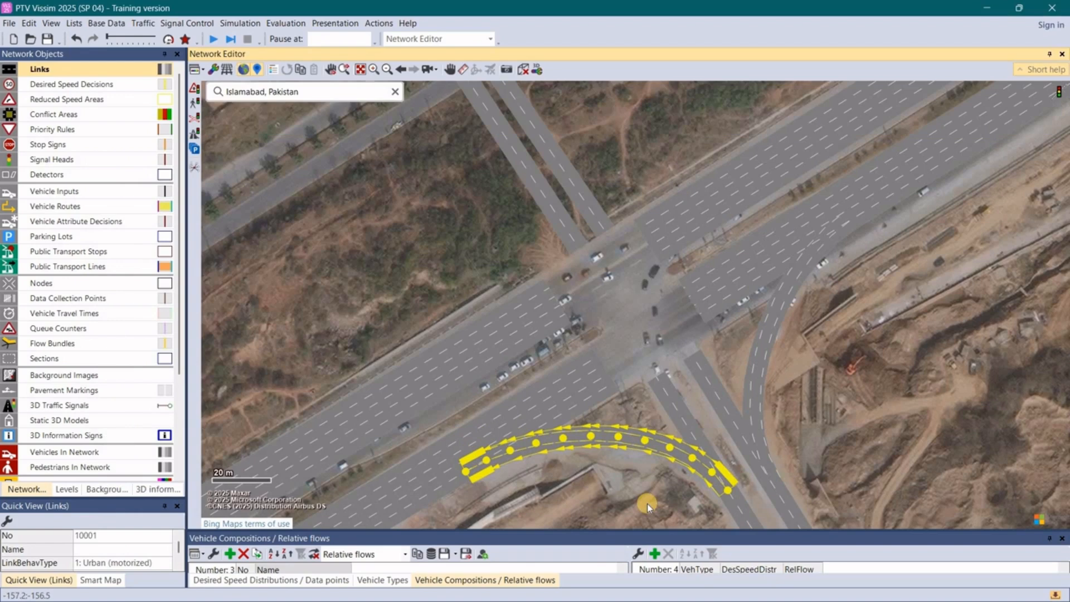
pyautogui.click(648, 505)
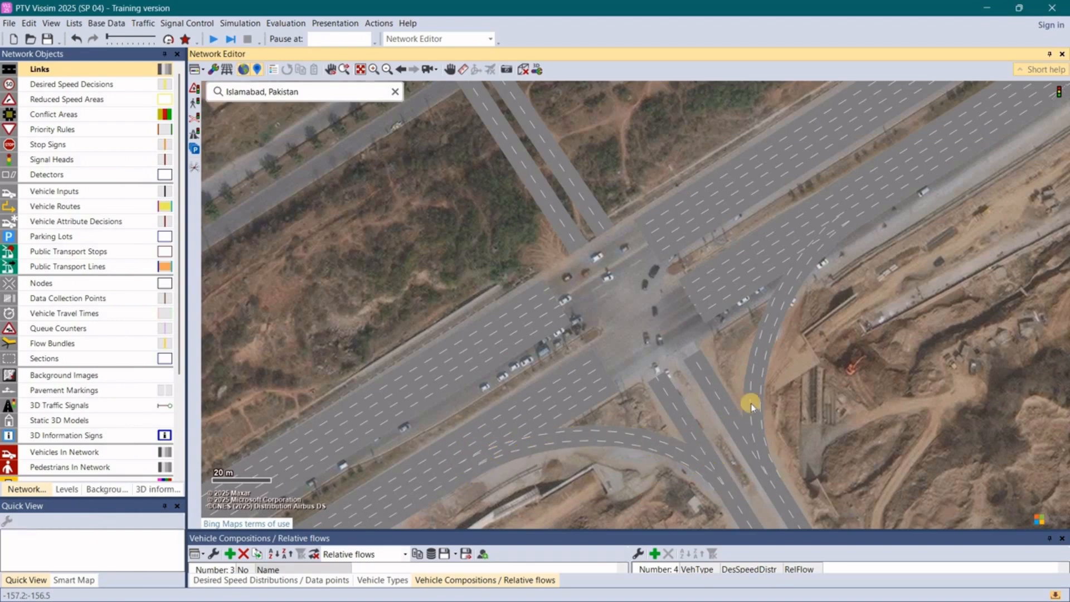
pyautogui.click(547, 441)
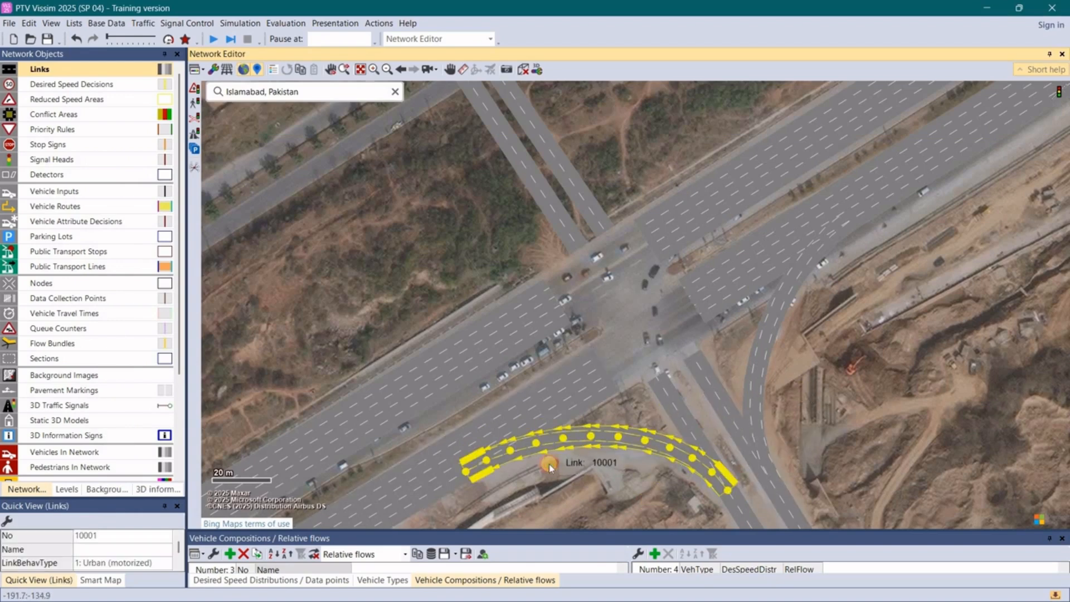
# - Create a connector about 109 m long from the southwestern Towards isb link to the northwestern Towards G11 link and narrow it to two lanes
pyautogui.click(434, 338)
pyautogui.click(442, 356)
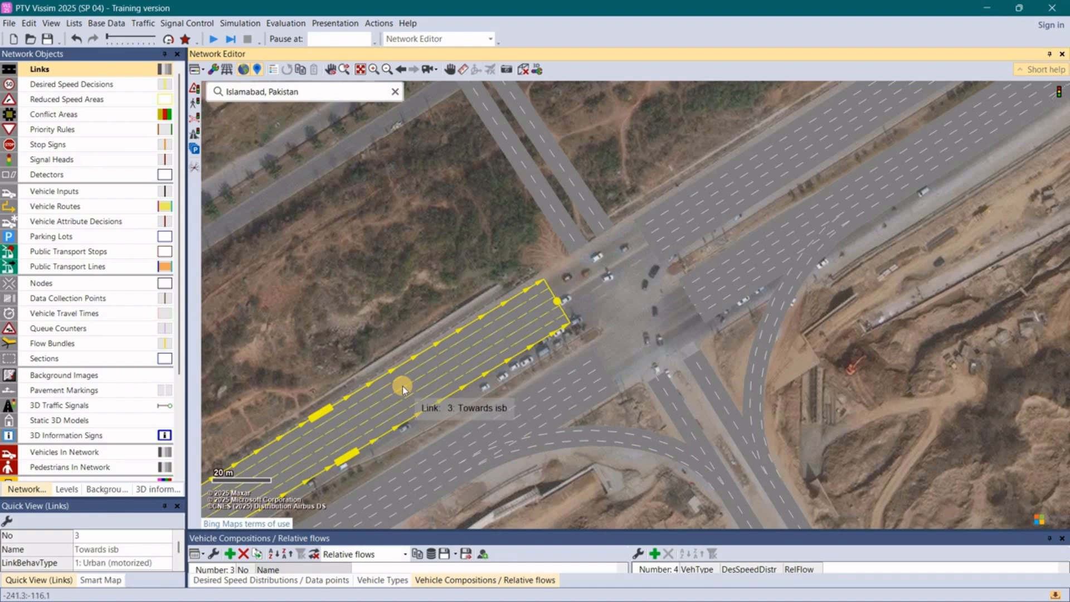
pyautogui.moveTo(403, 386); pyautogui.dragTo(486, 110)
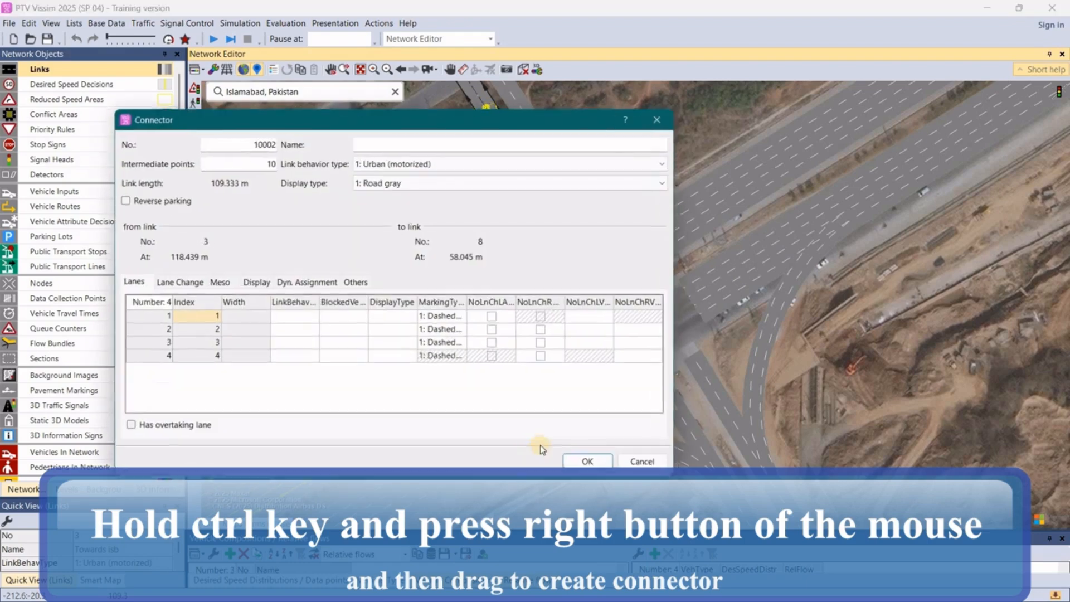
pyautogui.click(579, 461)
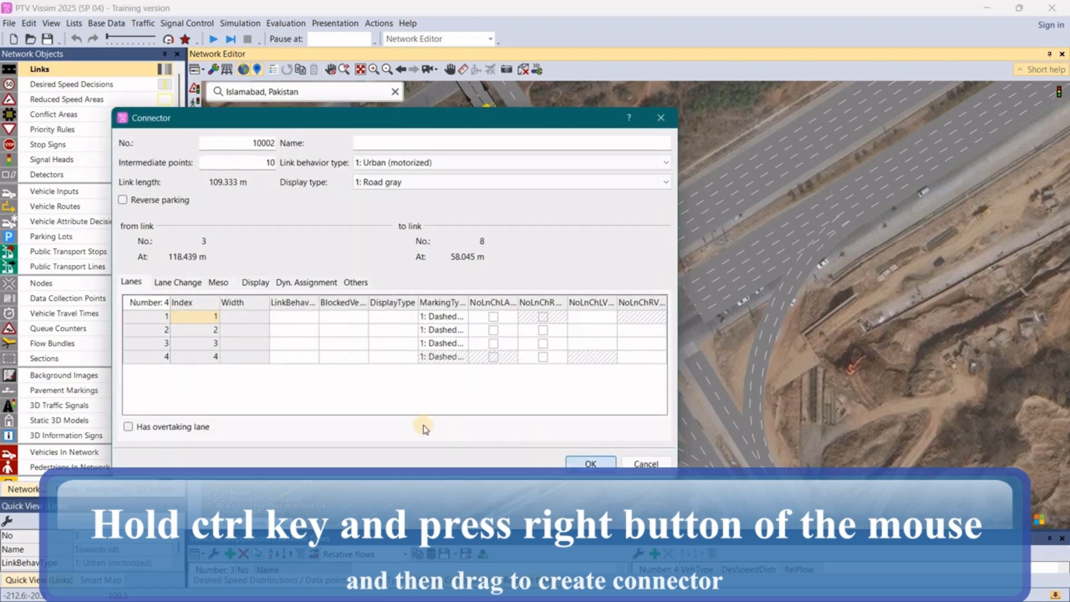
pyautogui.click(409, 380)
pyautogui.click(429, 386)
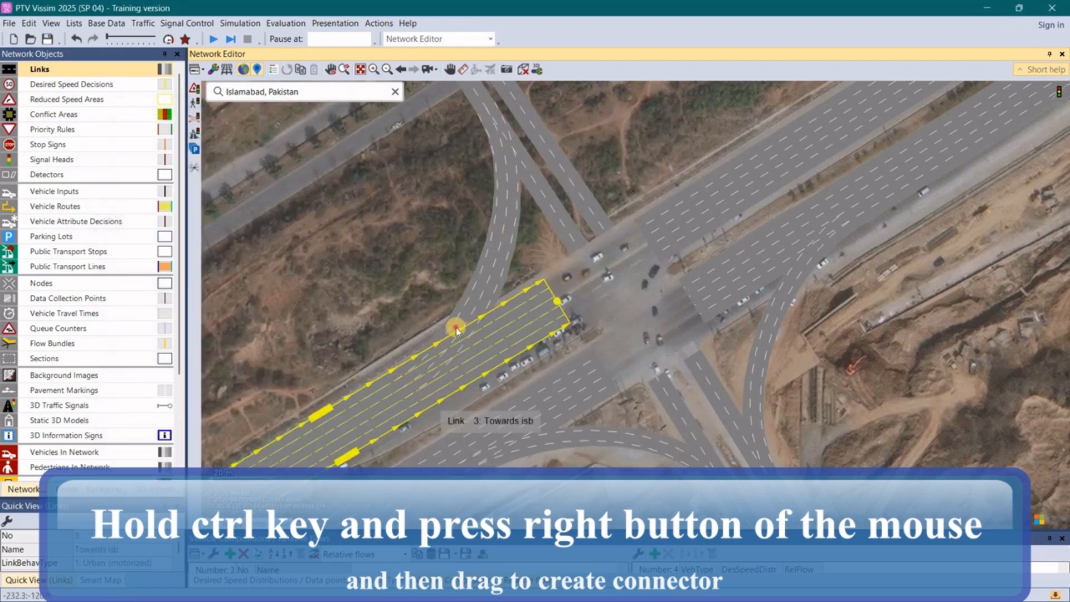
pyautogui.click(429, 386)
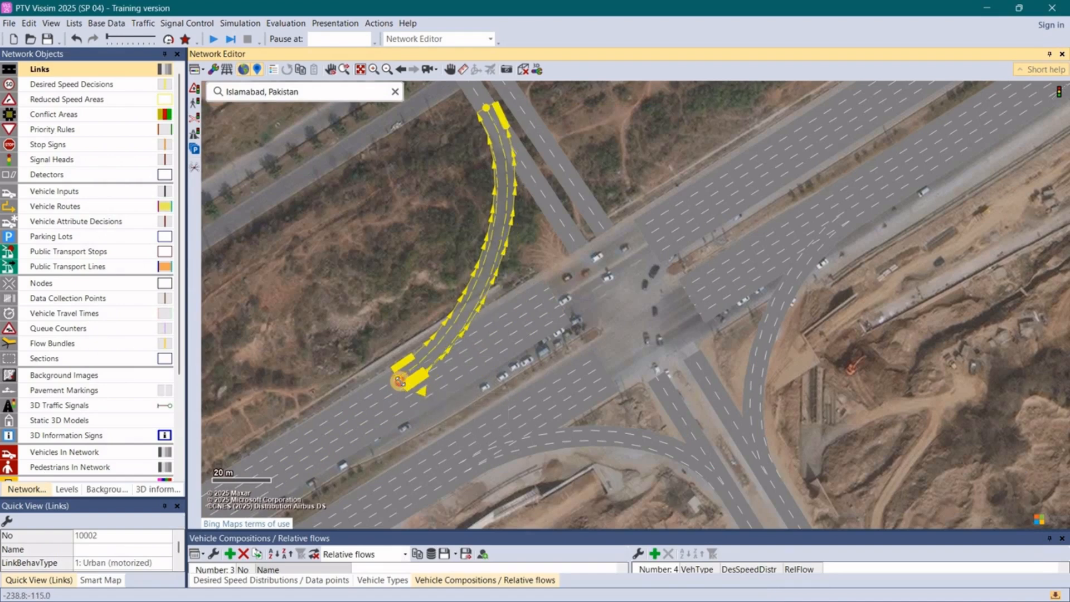
pyautogui.click(344, 343)
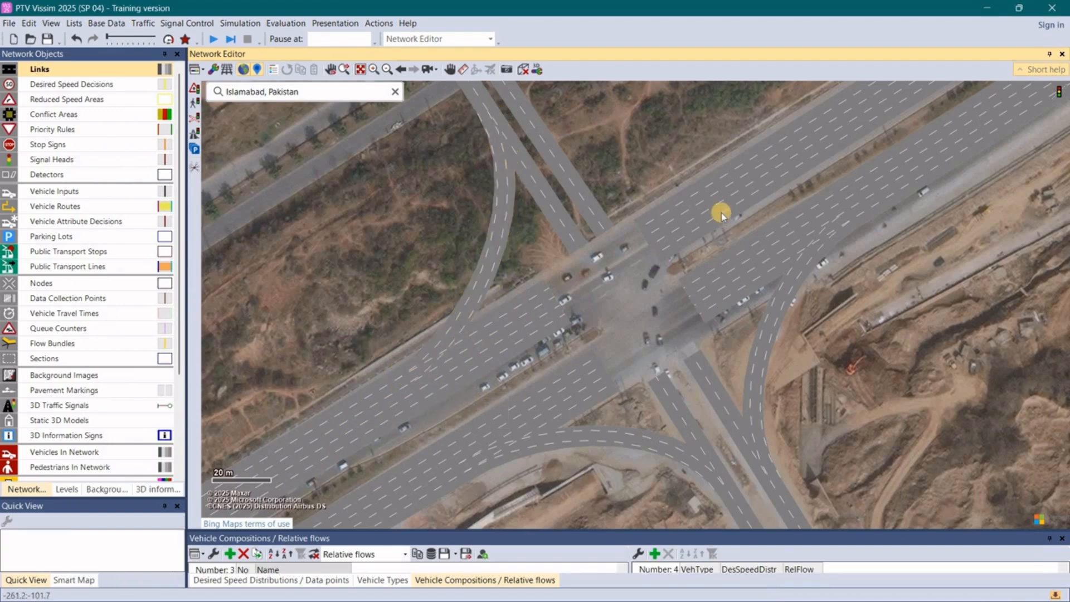
# - Create a curved connector from the northwestern Towards nust link to the outer side of the northeastern exit link and narrow it to two lanes
pyautogui.click(564, 173)
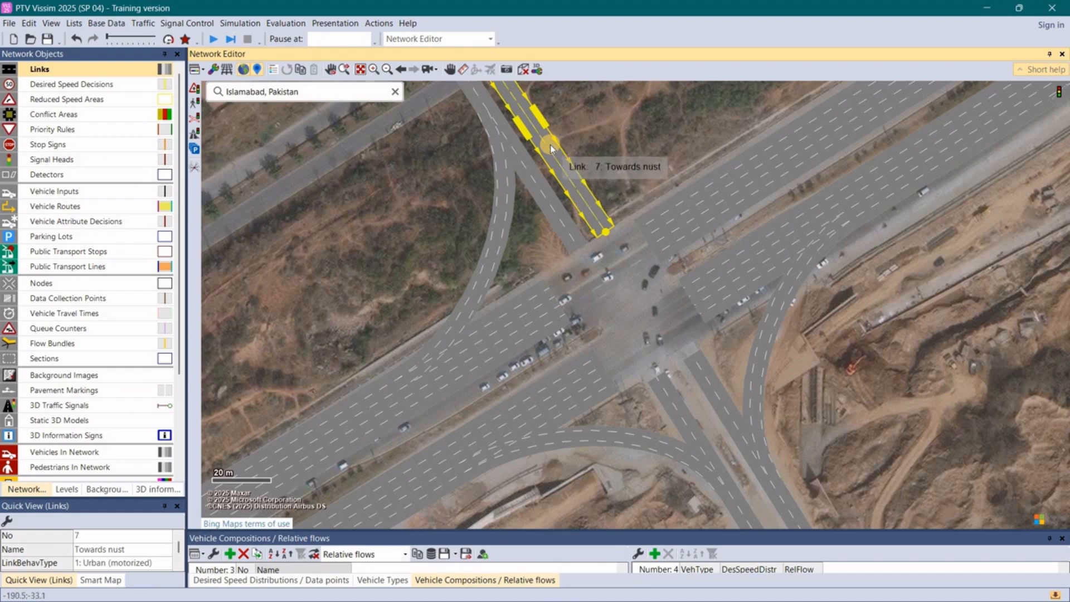
pyautogui.moveTo(550, 145); pyautogui.dragTo(808, 119)
pyautogui.click(587, 464)
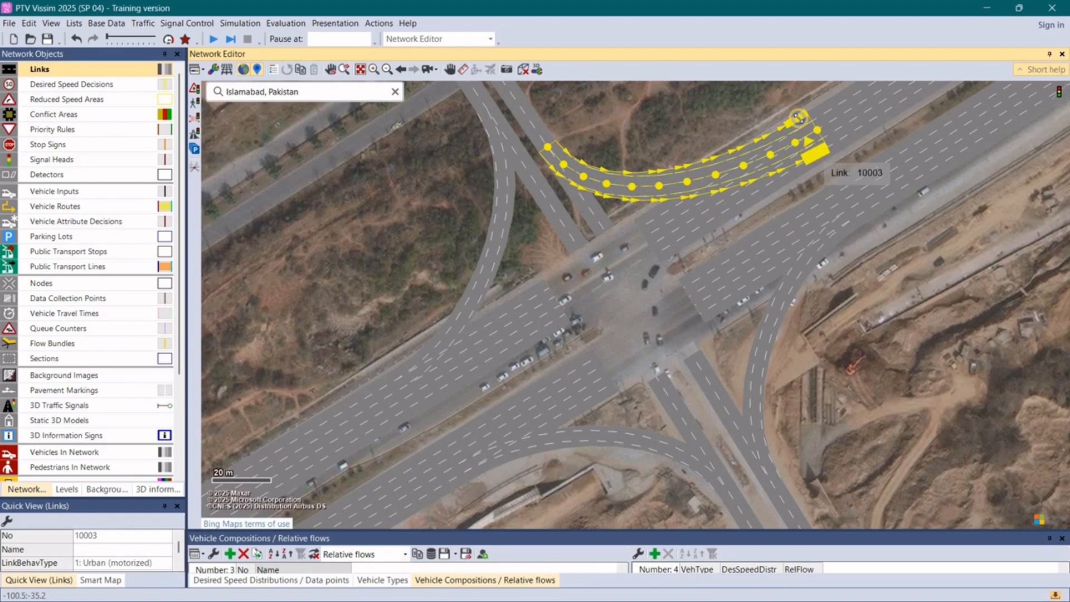
pyautogui.rightClick(785, 100)
pyautogui.click(778, 133)
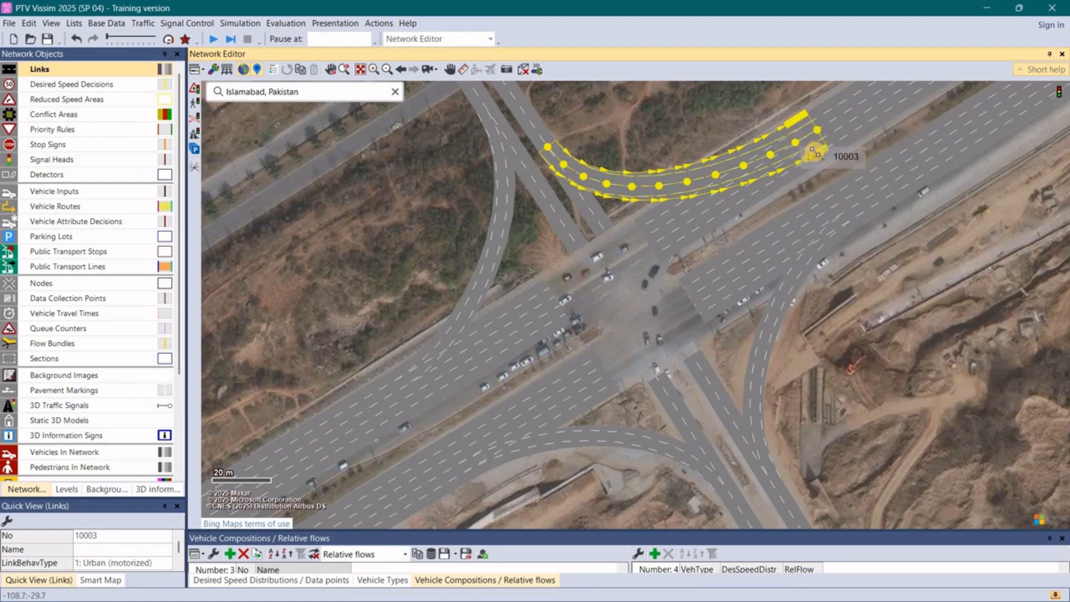
pyautogui.moveTo(807, 142); pyautogui.dragTo(805, 133)
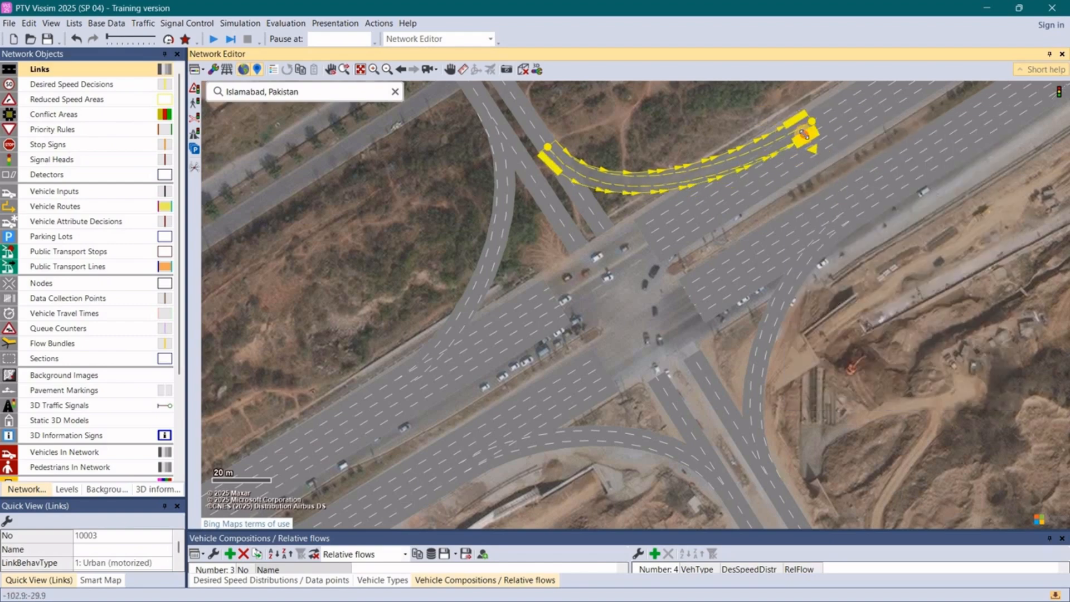
pyautogui.click(691, 313)
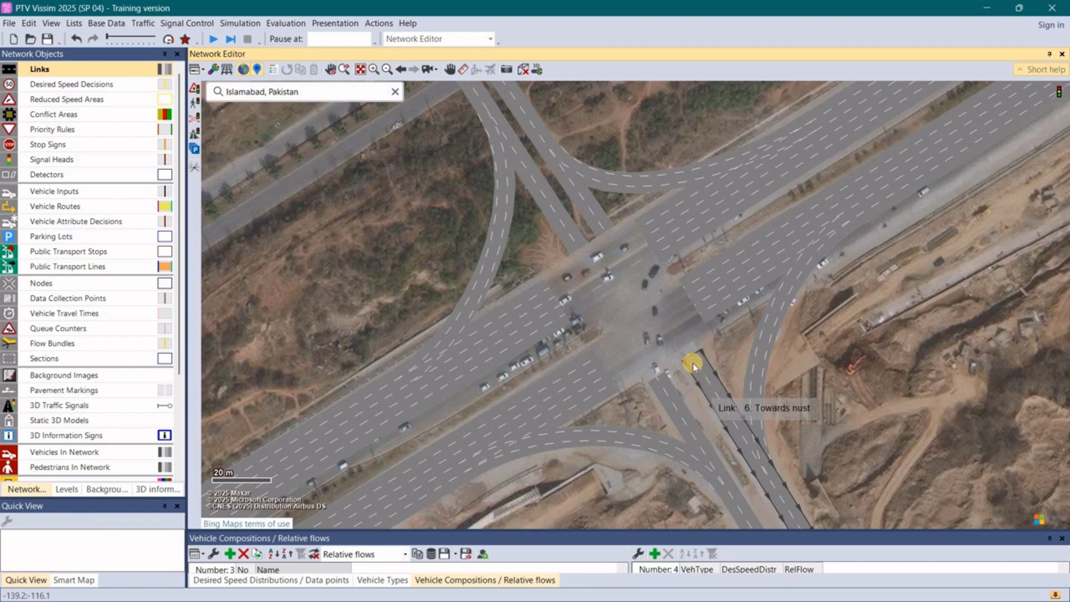
# - Create a five-lane connector about 40 m long straight across the intersection from the northeastern Towards Rwp link to the southwestern Towards rwp link
pyautogui.click(718, 296)
pyautogui.click(721, 272)
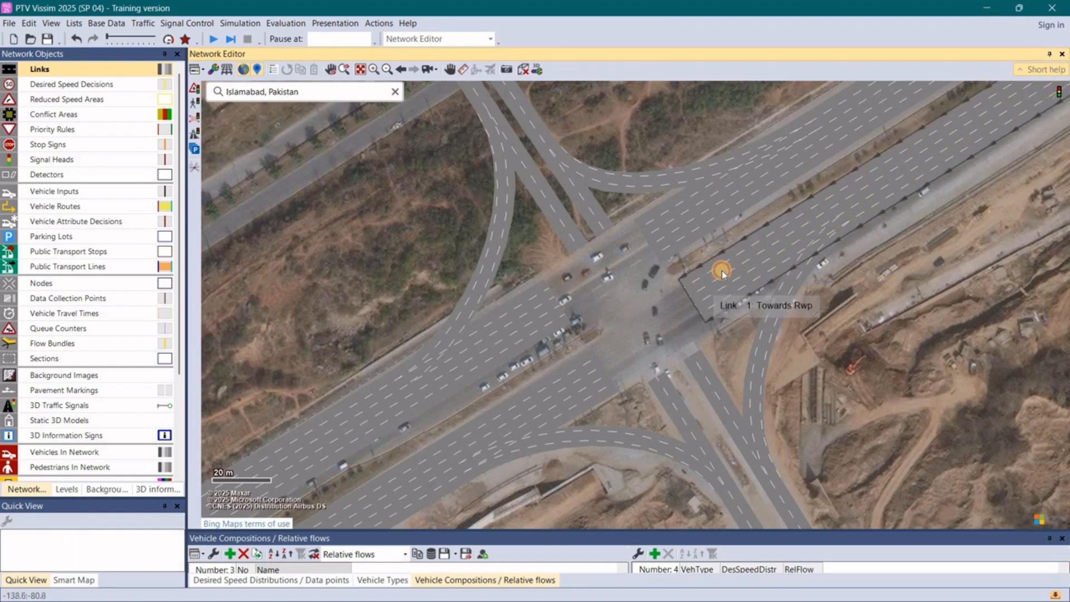
pyautogui.click(703, 274)
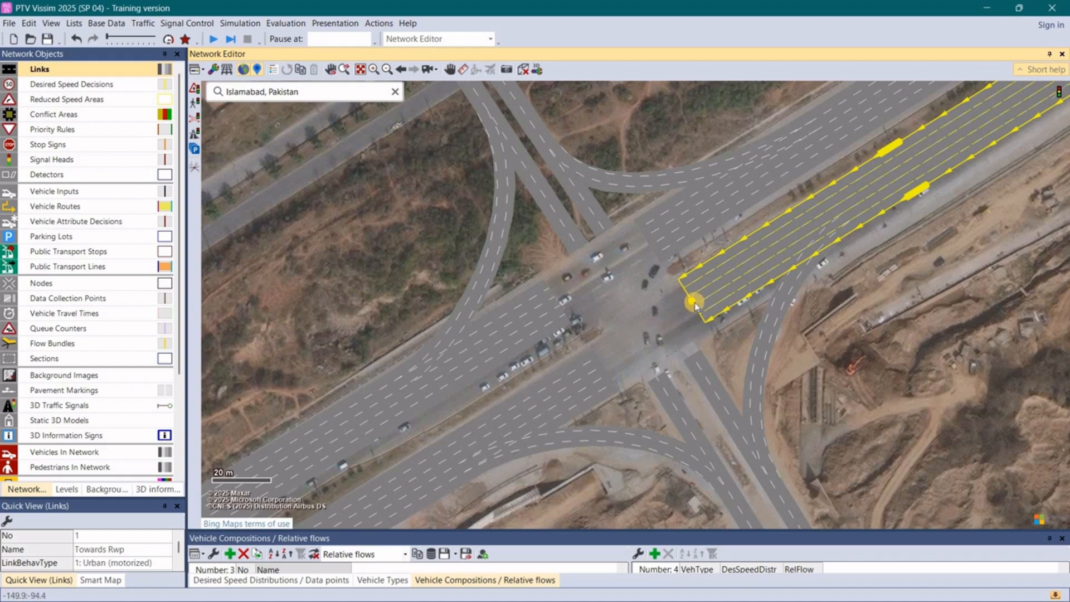
pyautogui.click(711, 287)
pyautogui.click(711, 287)
pyautogui.click(662, 313)
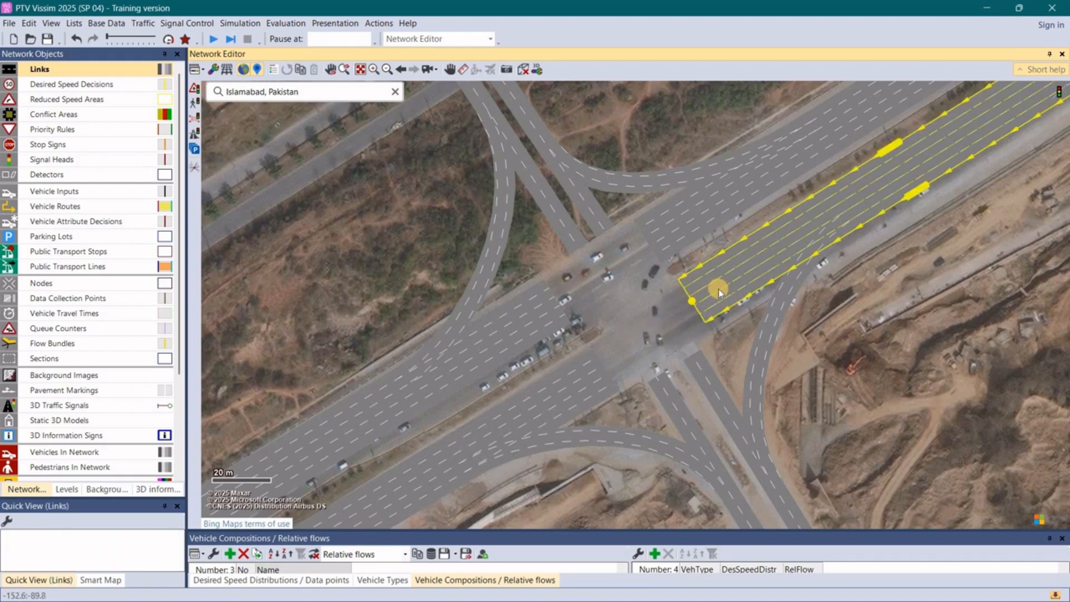
pyautogui.click(691, 304)
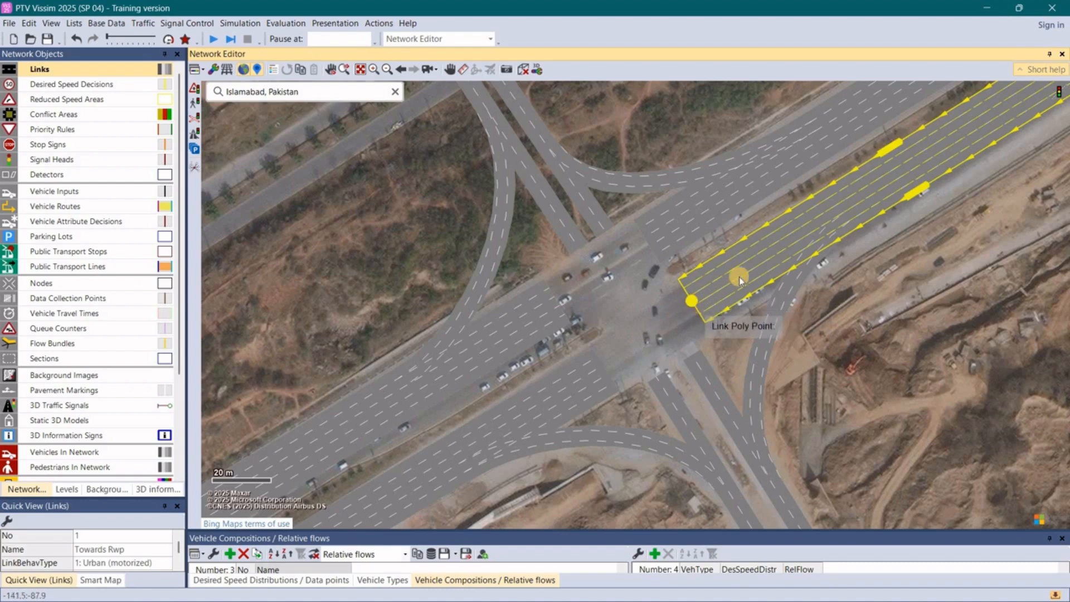
pyautogui.click(538, 396)
pyautogui.click(697, 303)
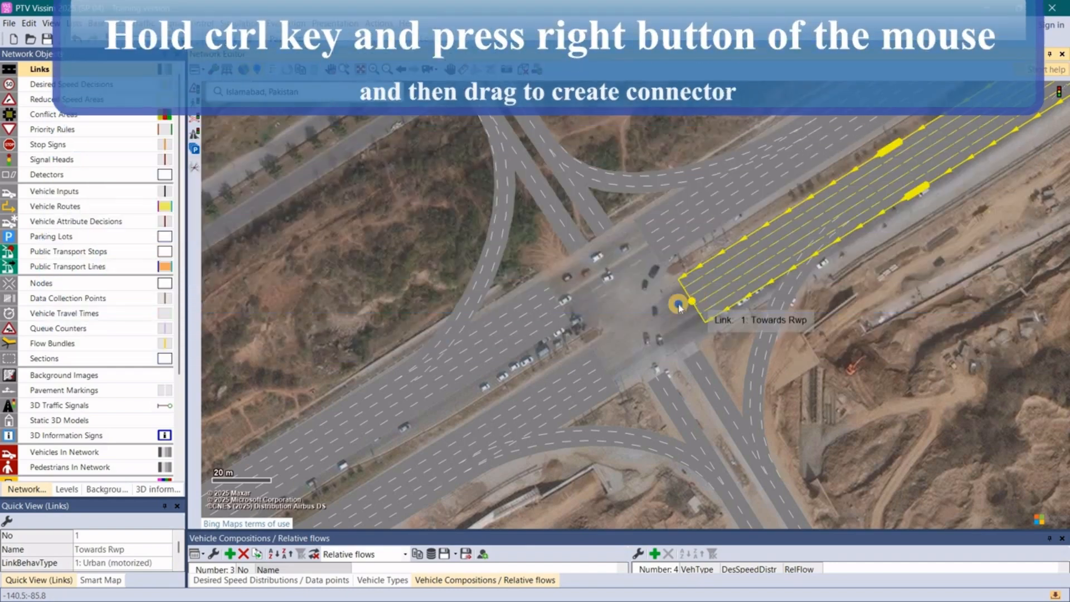
pyautogui.moveTo(680, 306); pyautogui.dragTo(607, 376)
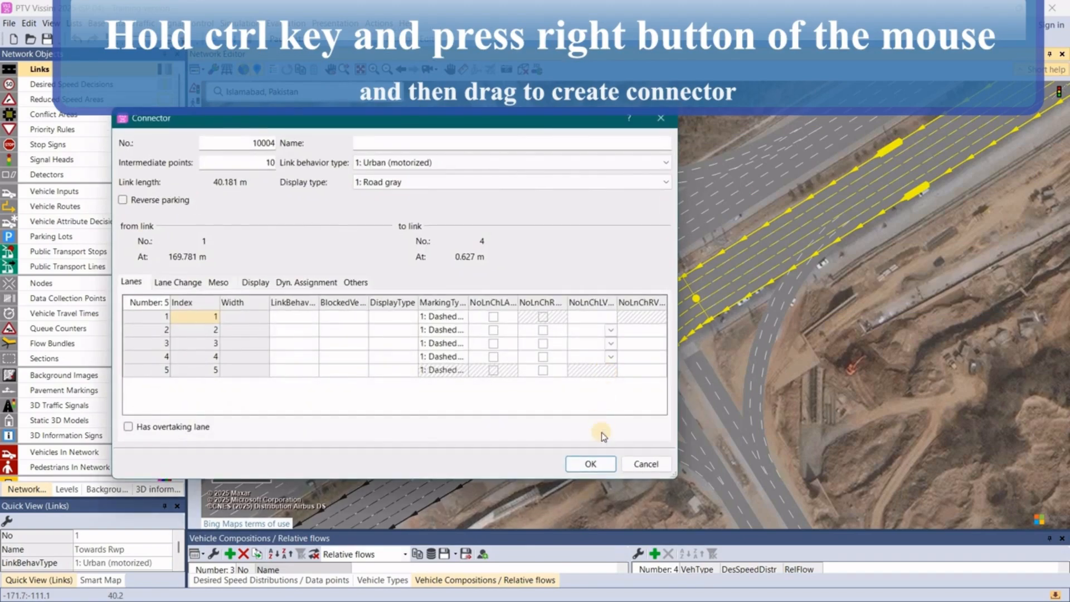
pyautogui.click(592, 465)
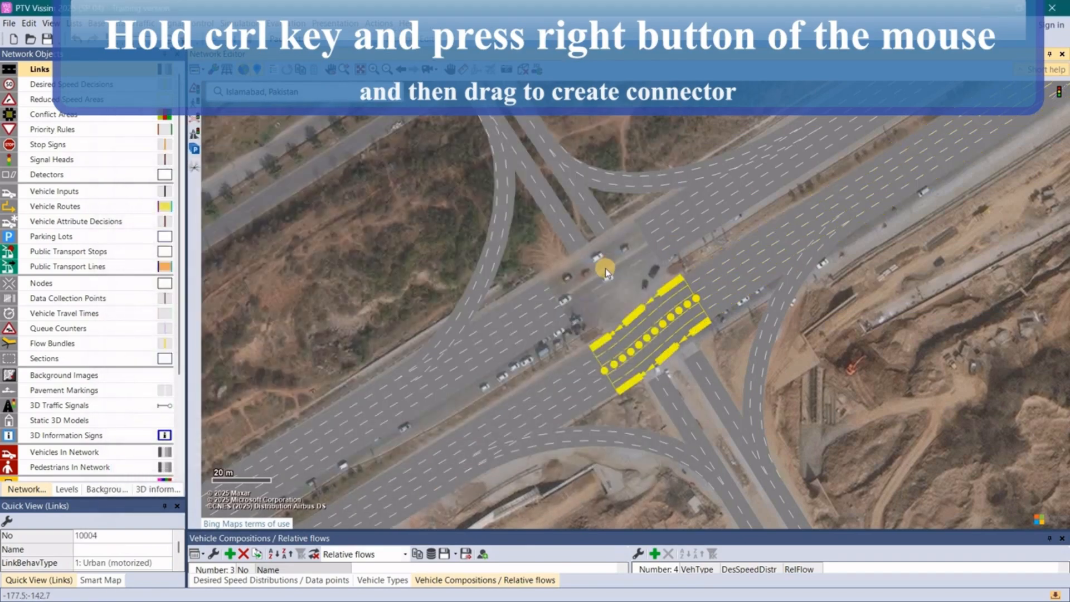
pyautogui.click(672, 315)
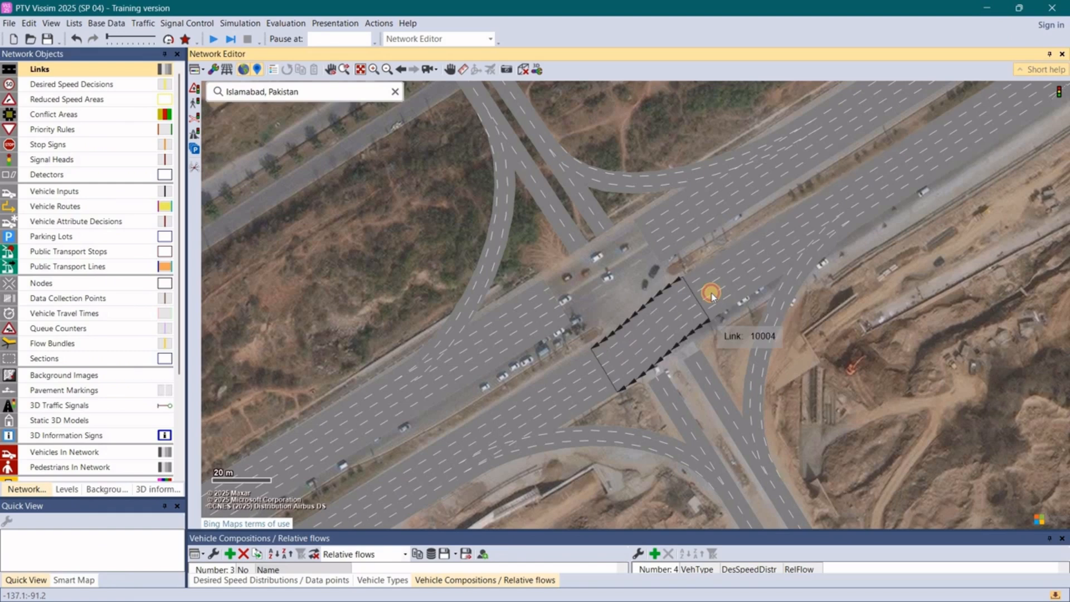
# - Create a curved connector about 45 m long from the northeastern Towards Rwp link to the northwestern Towards G11 link and narrow it to two lanes
pyautogui.click(704, 295)
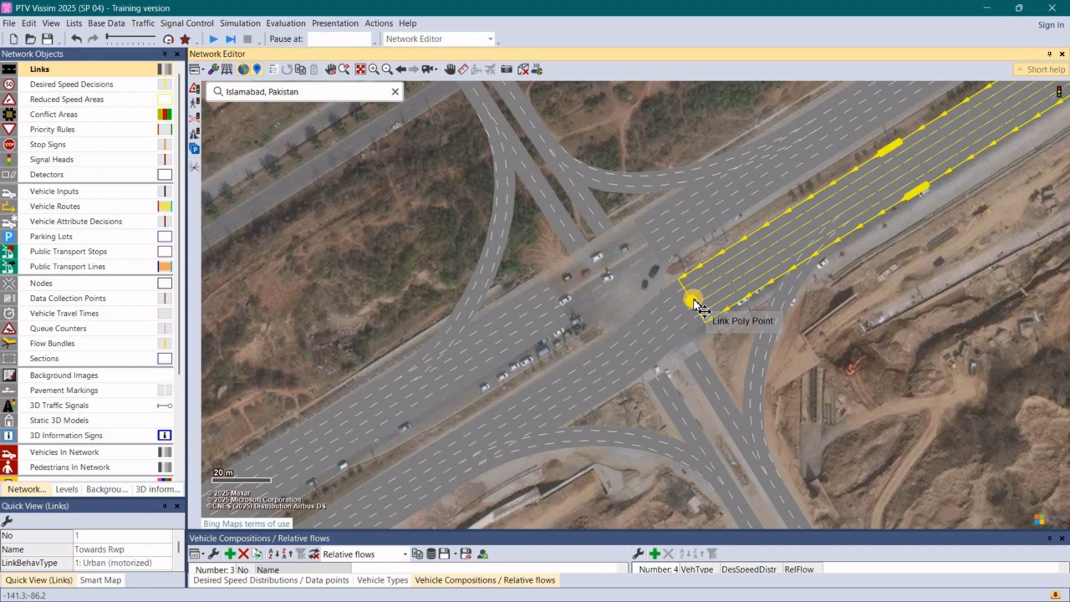
pyautogui.moveTo(691, 304); pyautogui.dragTo(580, 250)
pyautogui.press('ctrl')
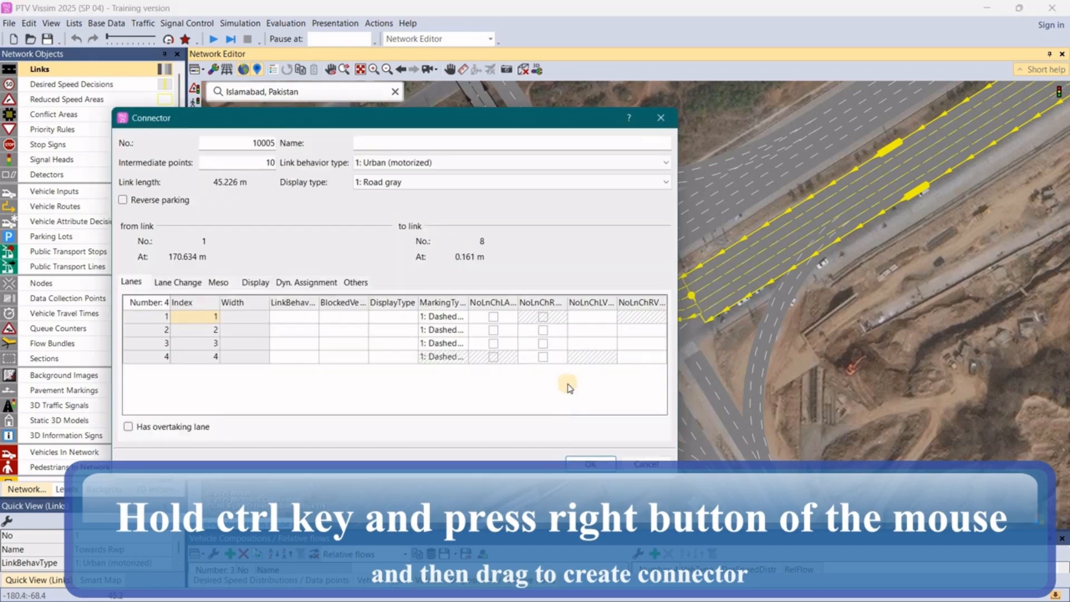
pyautogui.click(588, 465)
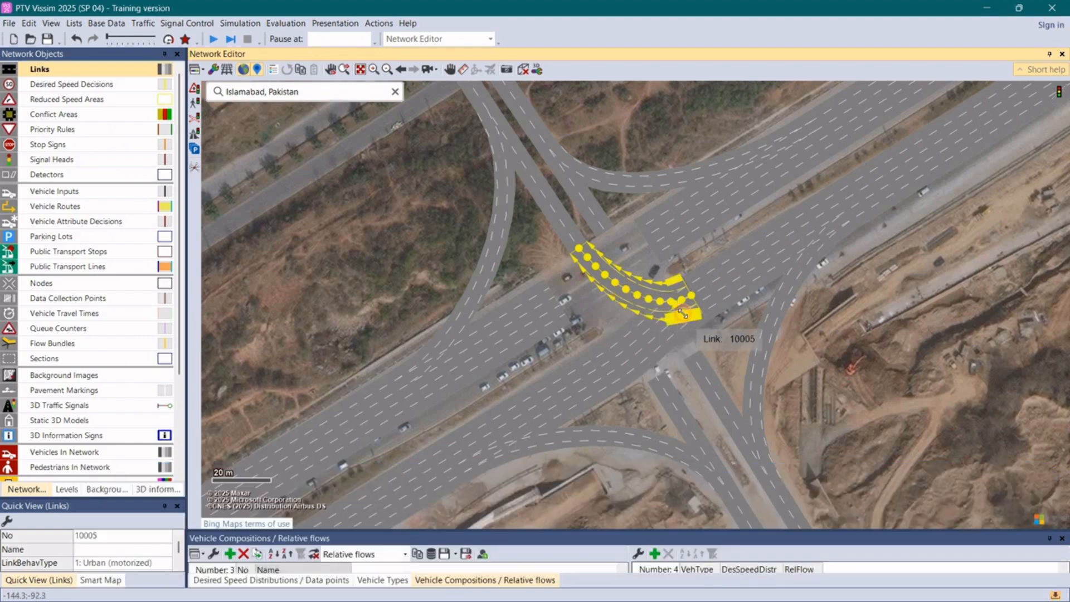
pyautogui.moveTo(678, 301); pyautogui.dragTo(674, 294)
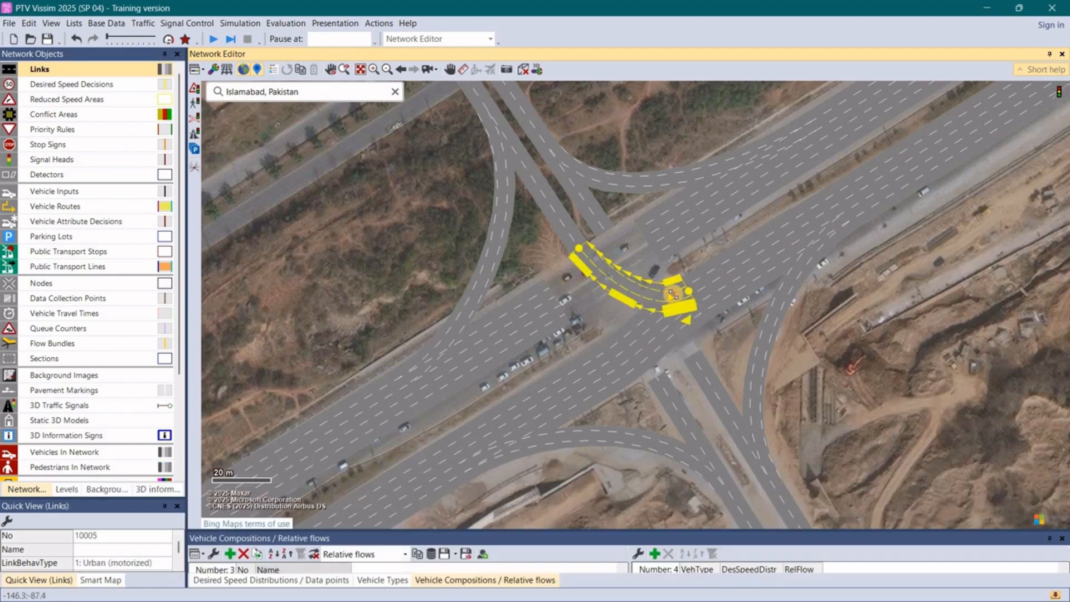
pyautogui.click(617, 310)
# - Create a five-lane connector about 40 m long straight across the intersection from the southwestern Towards isb link to the northeastern exit link
pyautogui.click(535, 318)
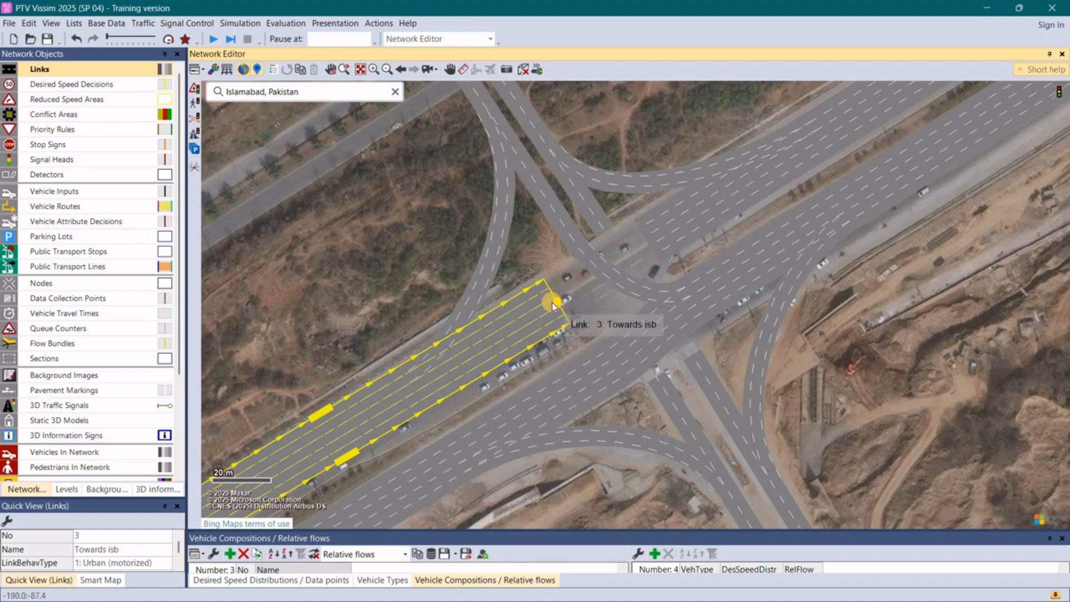
pyautogui.moveTo(552, 304); pyautogui.dragTo(652, 243)
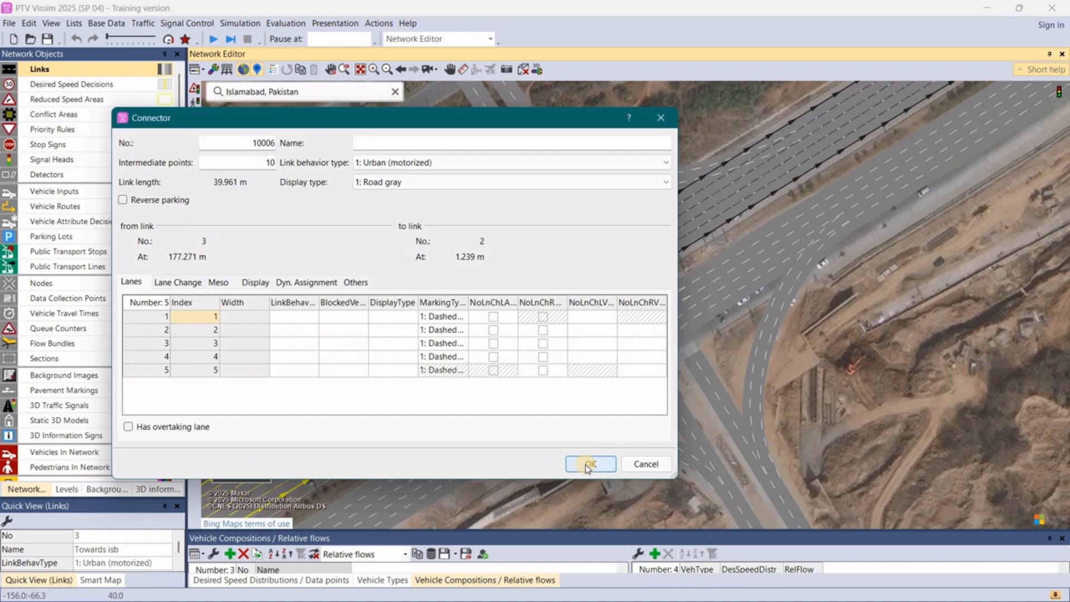
pyautogui.click(583, 457)
# - Create a curved connector about 55 m long from the southwestern Towards isb link to the southeastern Towards nust link and narrow it to two lanes
pyautogui.click(510, 334)
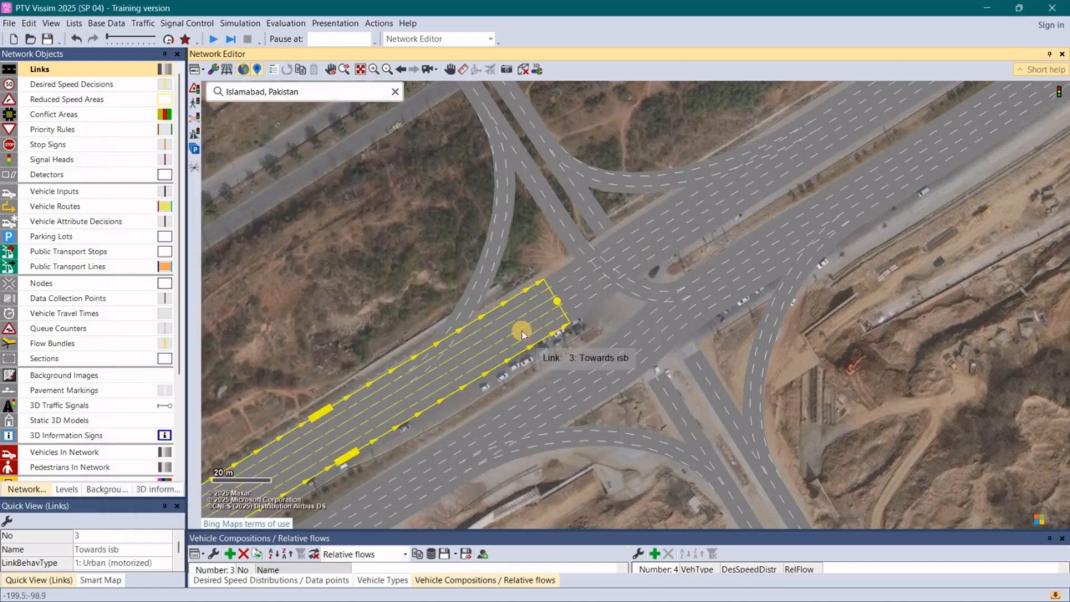
pyautogui.click(707, 387)
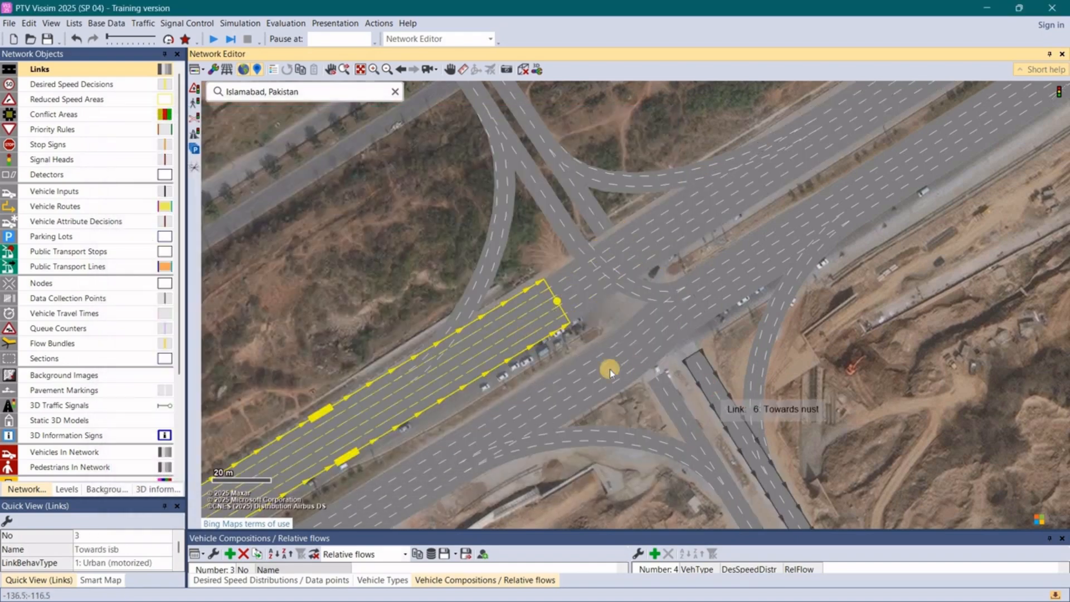
pyautogui.click(525, 333)
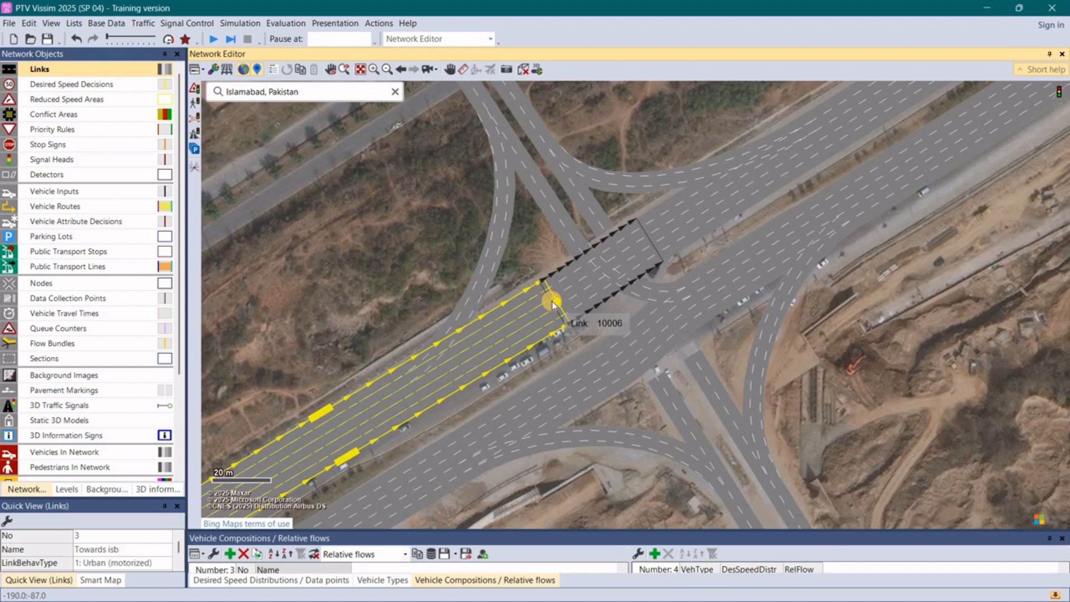
pyautogui.moveTo(553, 304); pyautogui.dragTo(693, 355)
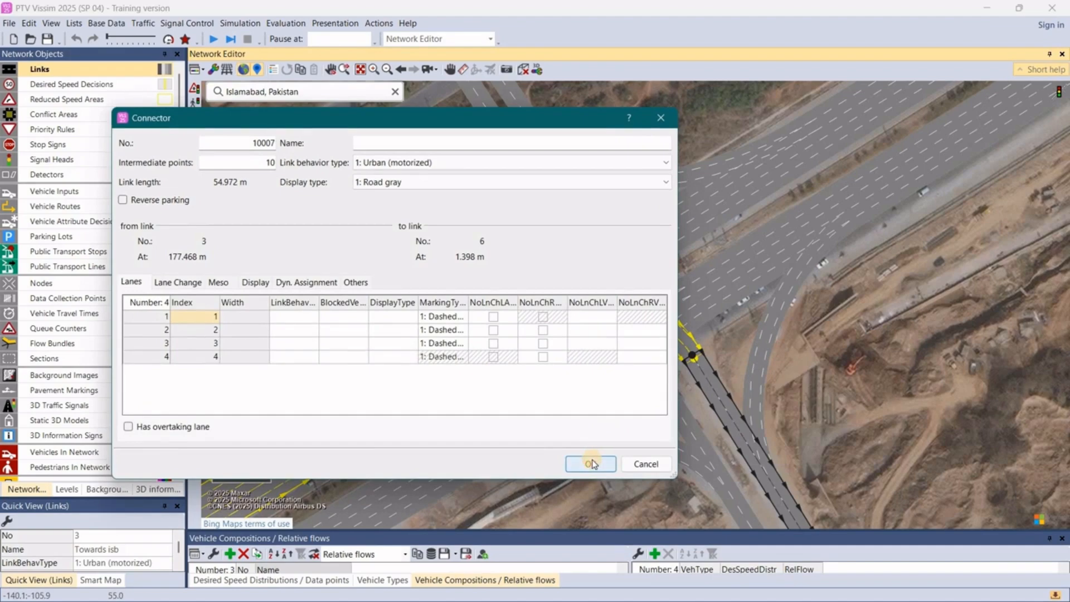
pyautogui.click(593, 464)
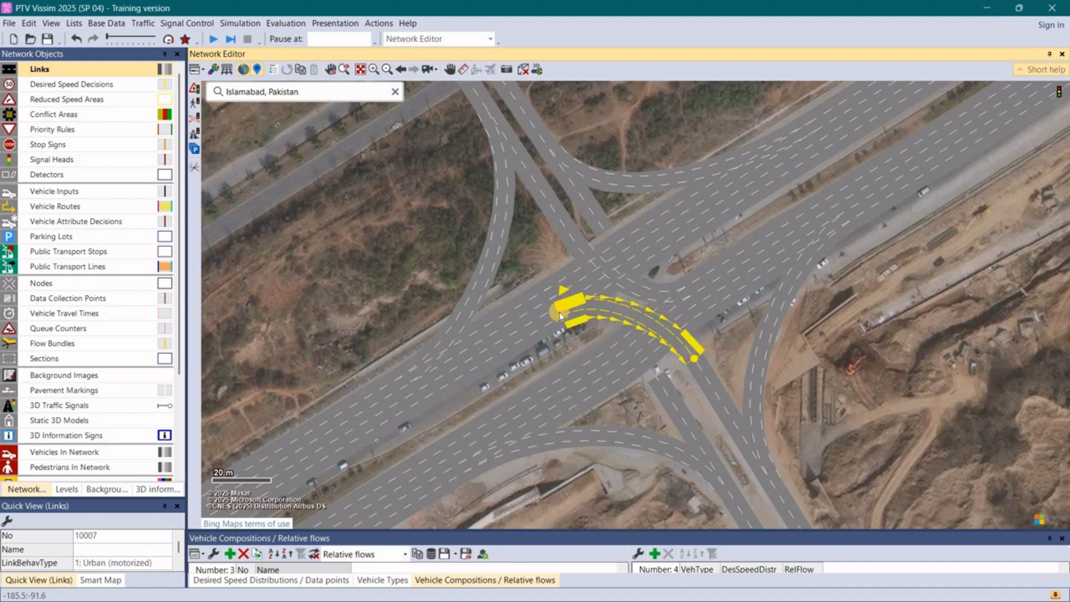
pyautogui.click(519, 263)
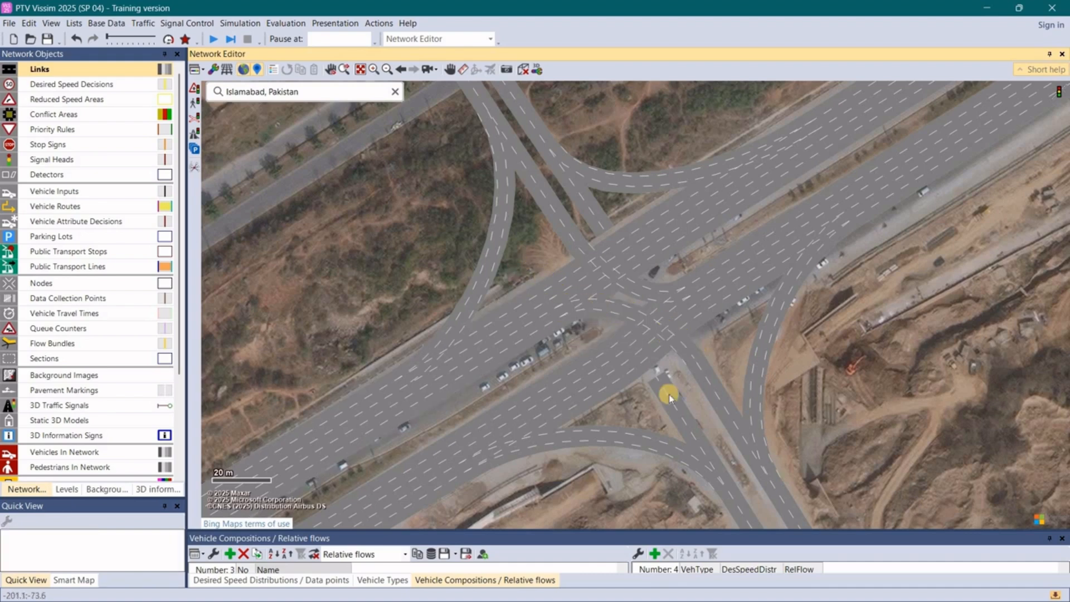
# - Create a two-lane connector about 55 m long across the intersection from the southeastern Towards G11 link to the northwestern Towards G11 link
pyautogui.click(694, 432)
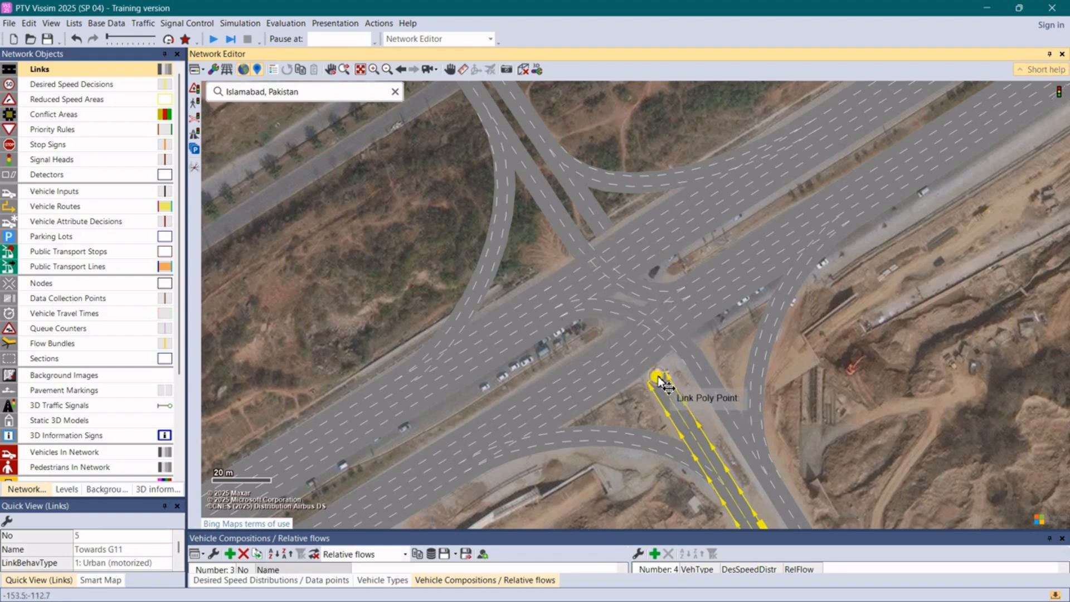
pyautogui.moveTo(659, 378); pyautogui.dragTo(575, 240)
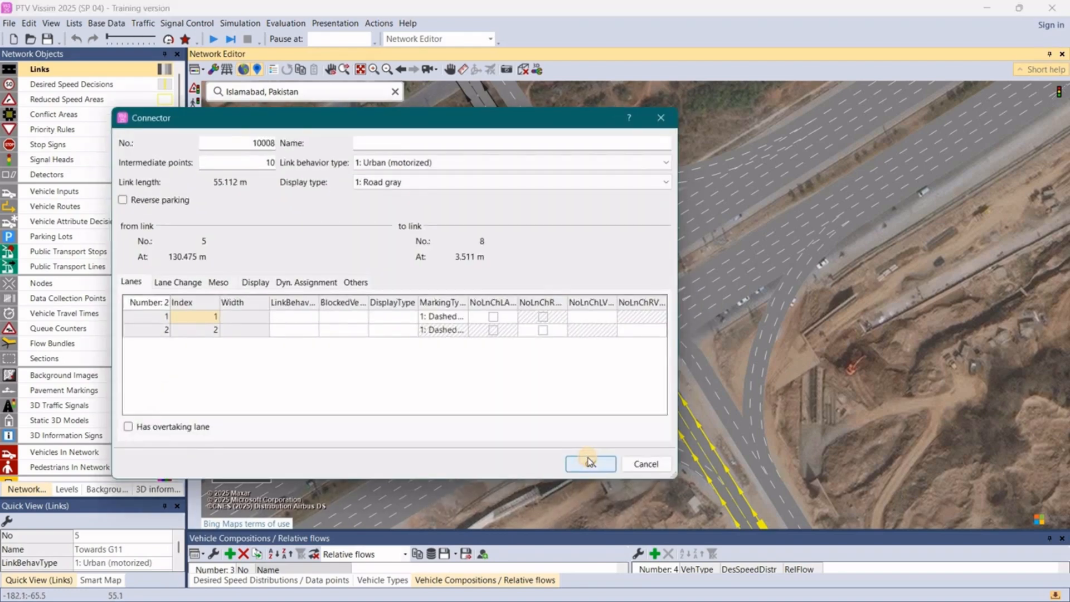
pyautogui.click(589, 461)
# - Create a curved connector about 54 m long from the southeastern Towards G11 link to the northeastern exit link and narrow it to two lanes
pyautogui.doubleClick(664, 403)
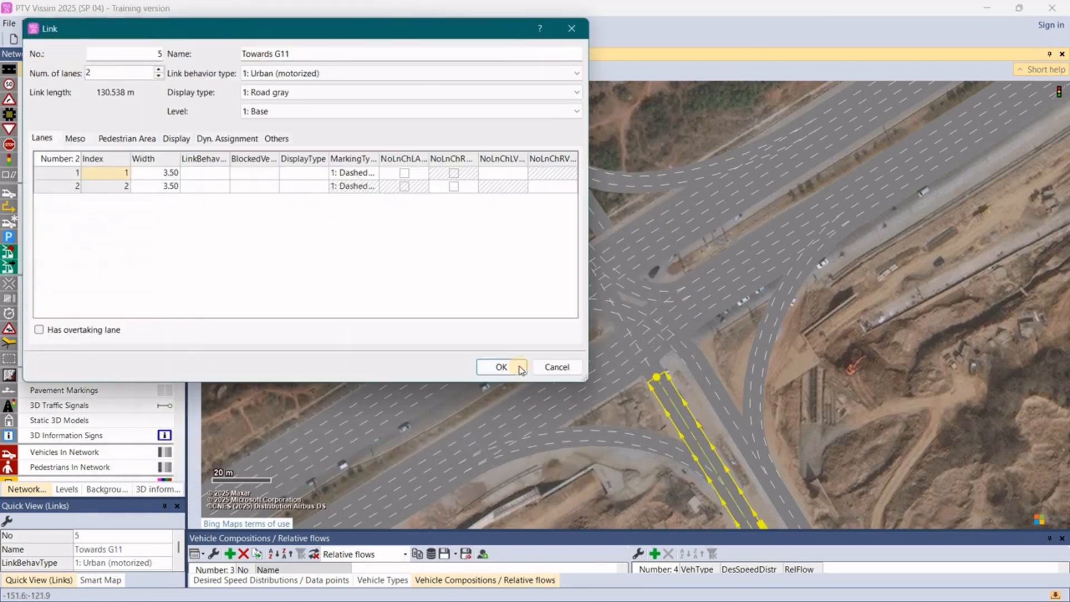
pyautogui.click(521, 369)
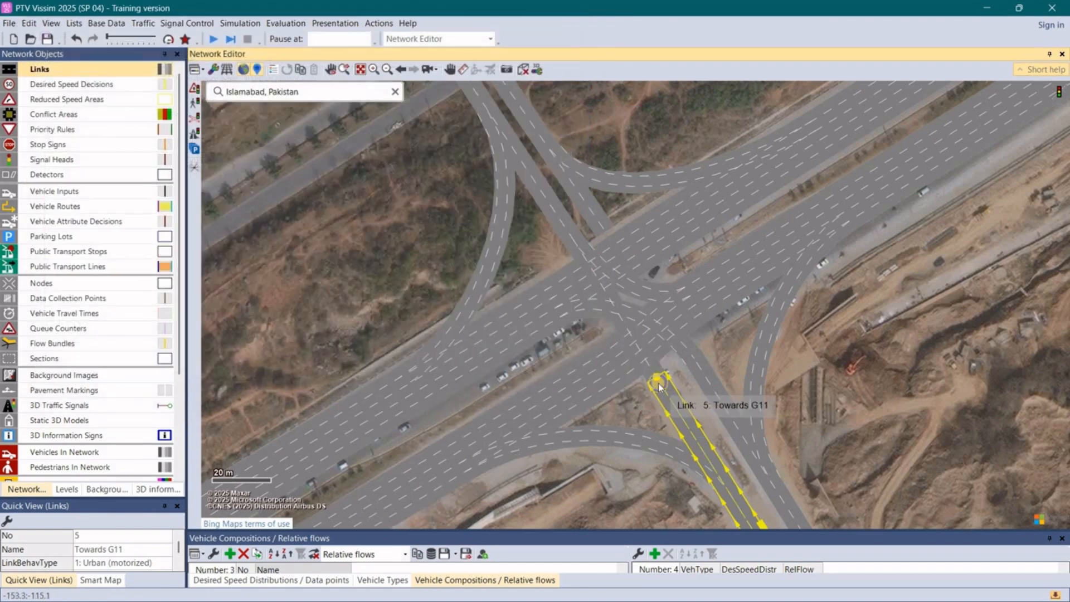
pyautogui.moveTo(659, 386); pyautogui.dragTo(662, 241)
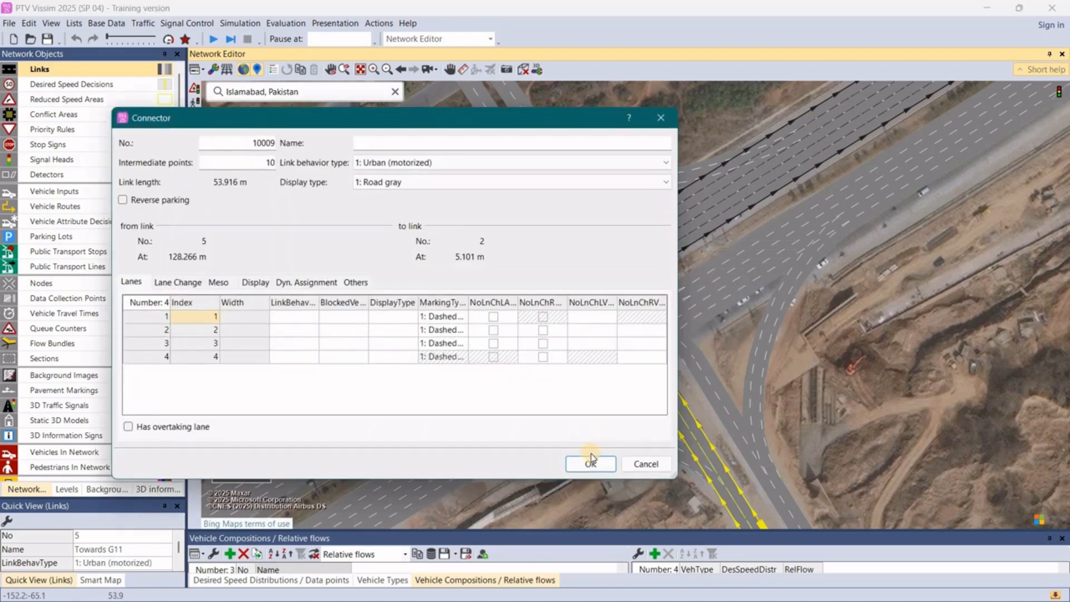
pyautogui.click(590, 465)
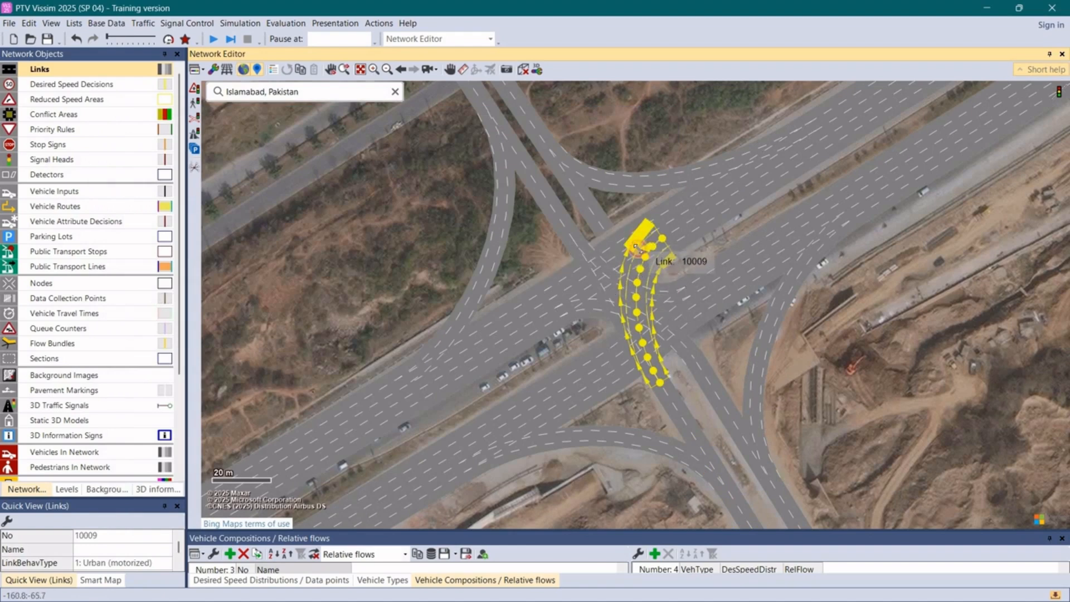
pyautogui.moveTo(639, 249); pyautogui.dragTo(647, 264)
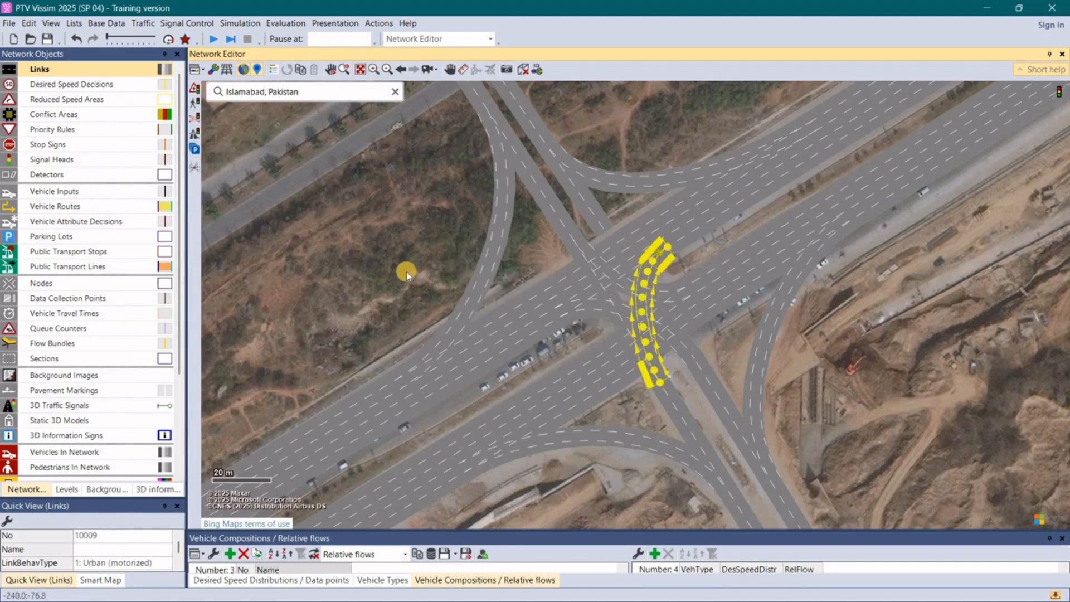
pyautogui.click(407, 273)
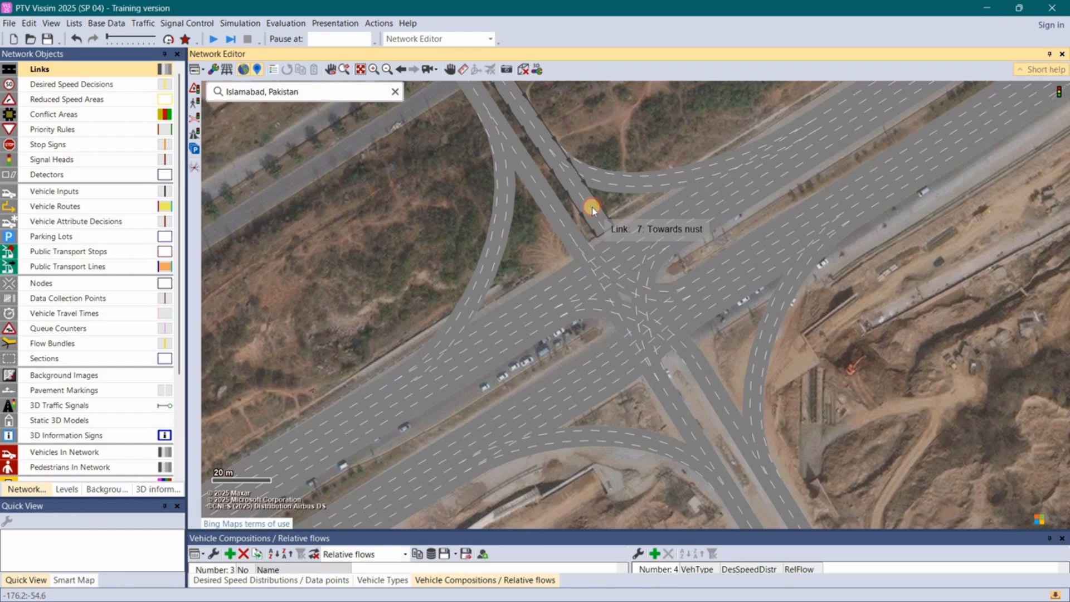
# - Create a two-lane connector about 57 m long across the intersection from the northwestern Towards nust link to the southeastern Towards nust link
pyautogui.click(584, 195)
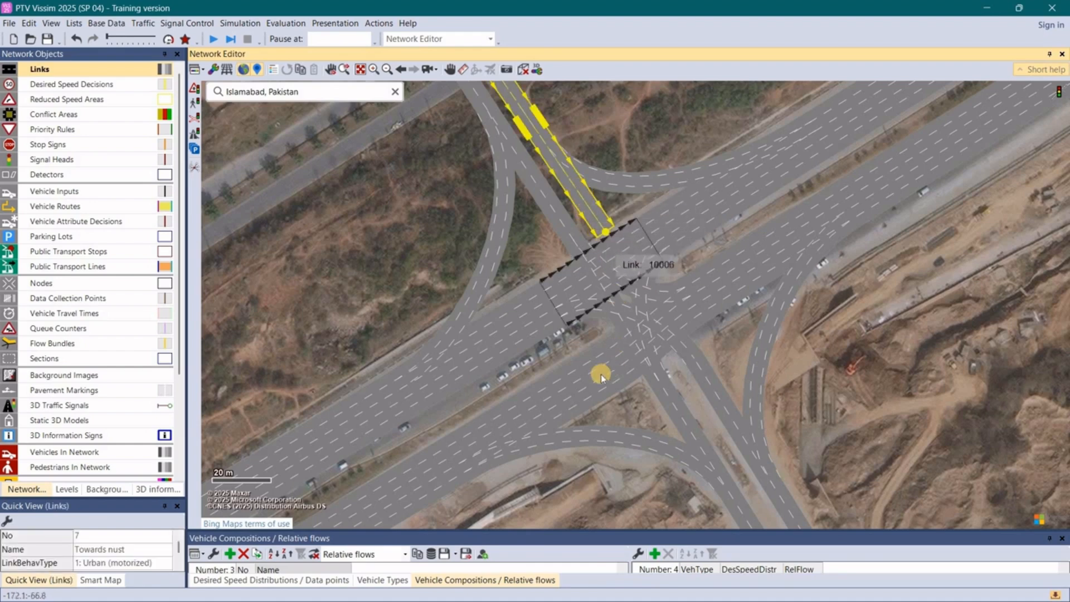
pyautogui.click(588, 381)
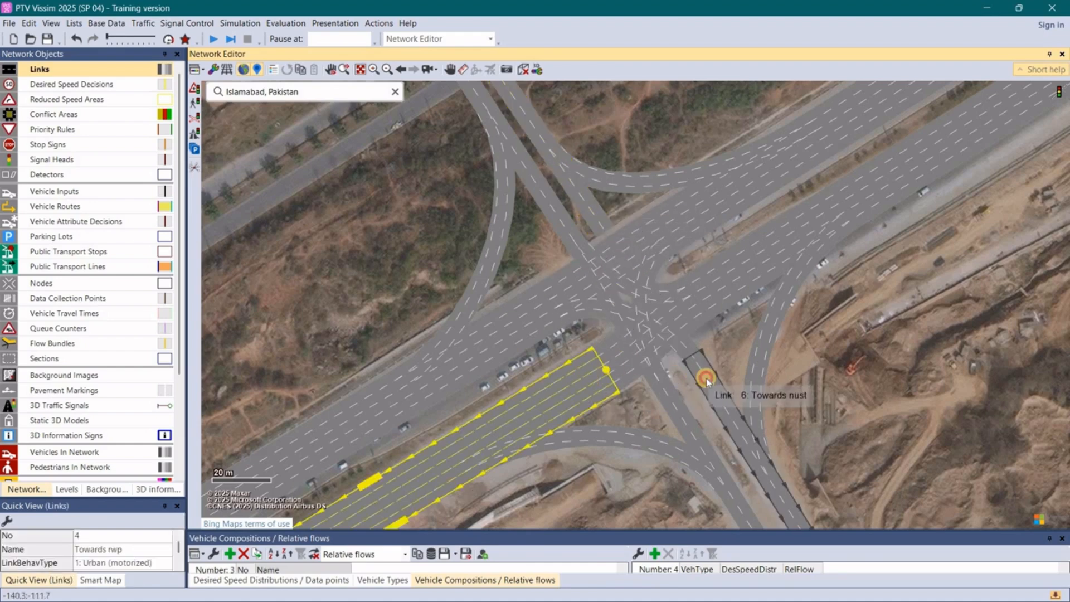
pyautogui.click(703, 379)
pyautogui.click(605, 228)
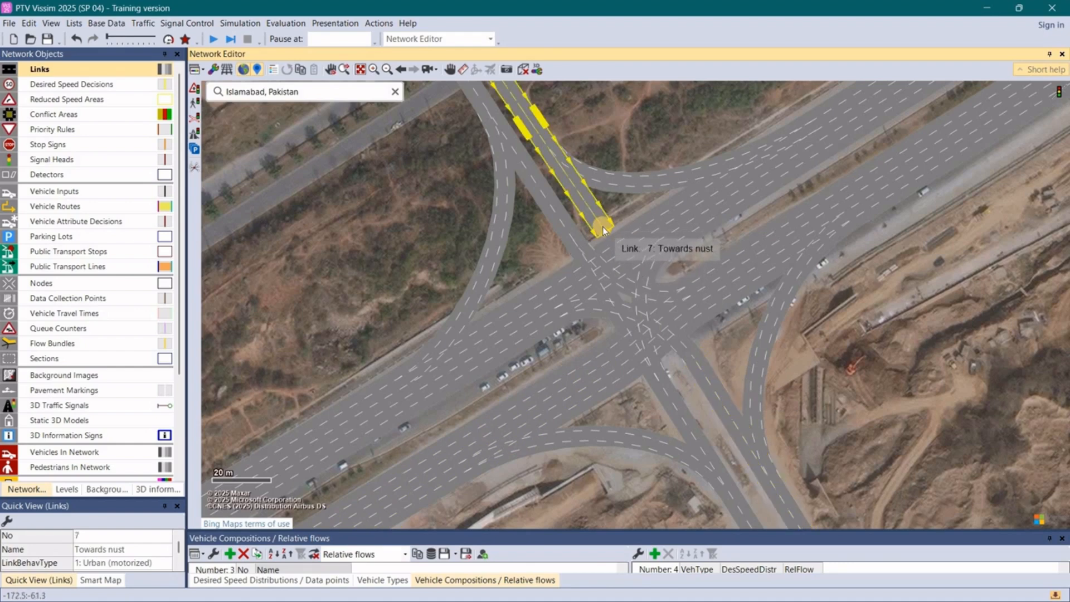
pyautogui.moveTo(603, 228); pyautogui.dragTo(698, 362)
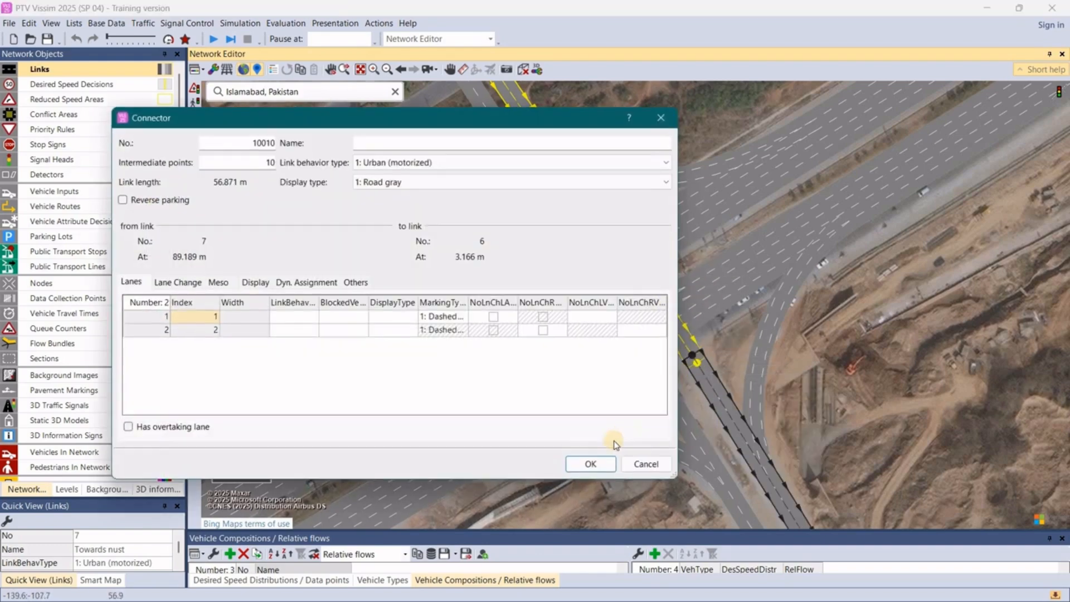
pyautogui.click(594, 464)
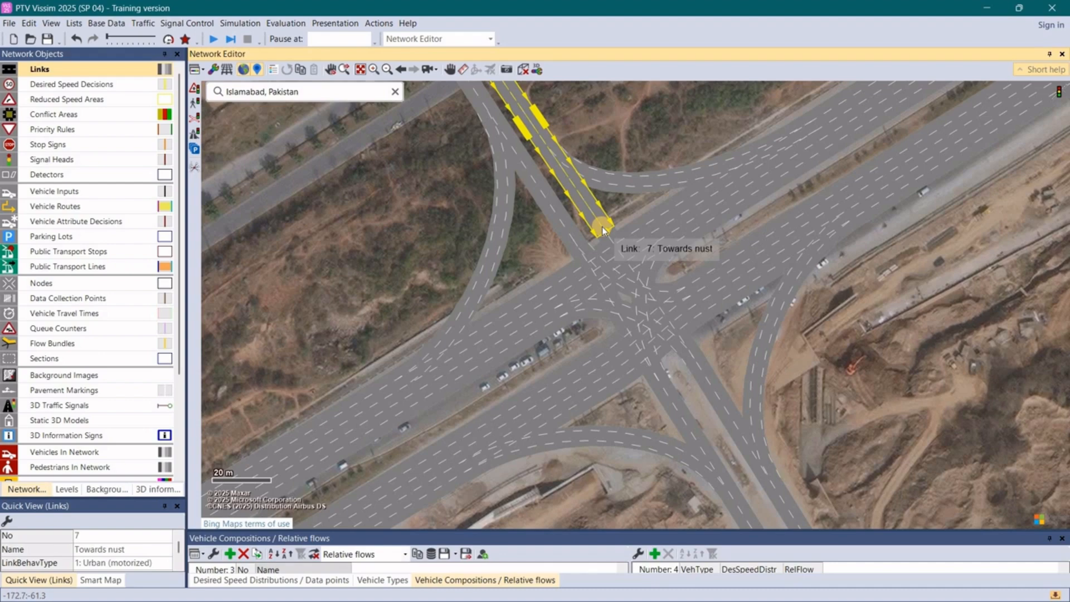
# - Create a curved connector about 54 m long from the northwestern Towards nust link to the southwestern Towards rwp link and narrow it to two lanes
pyautogui.moveTo(603, 229)
pyautogui.mouseDown()
pyautogui.moveTo(622, 310)
pyautogui.moveTo(610, 312)
pyautogui.moveTo(599, 379)
pyautogui.mouseUp()
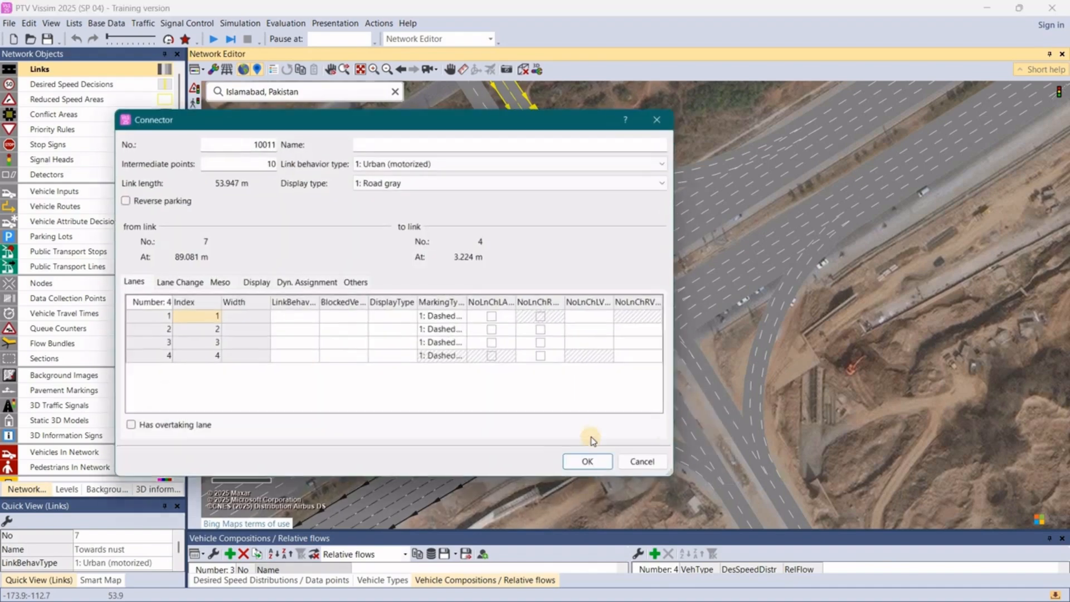
pyautogui.click(592, 464)
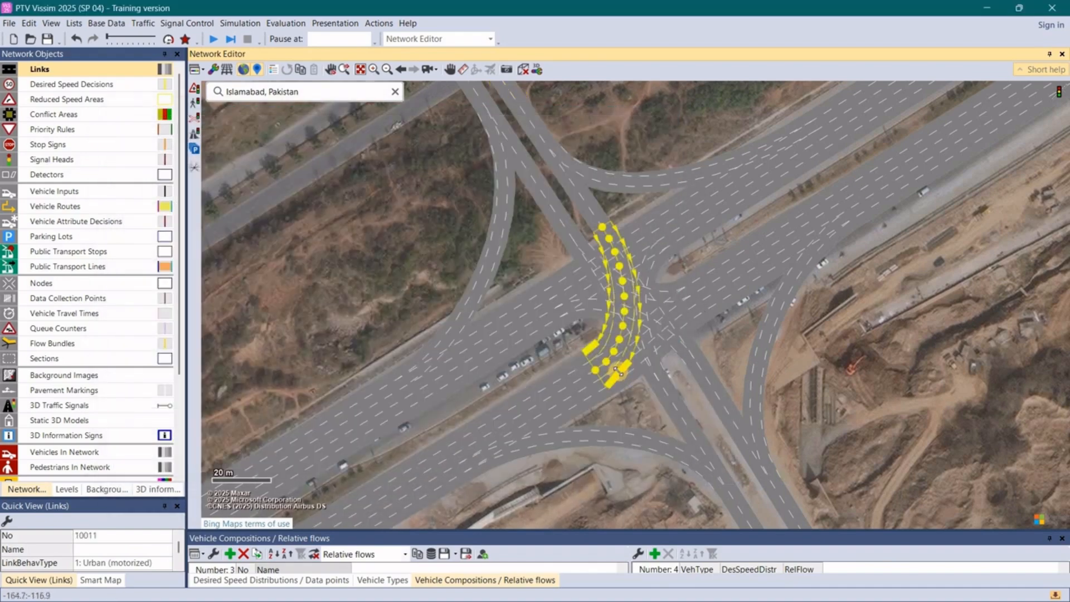
pyautogui.click(589, 365)
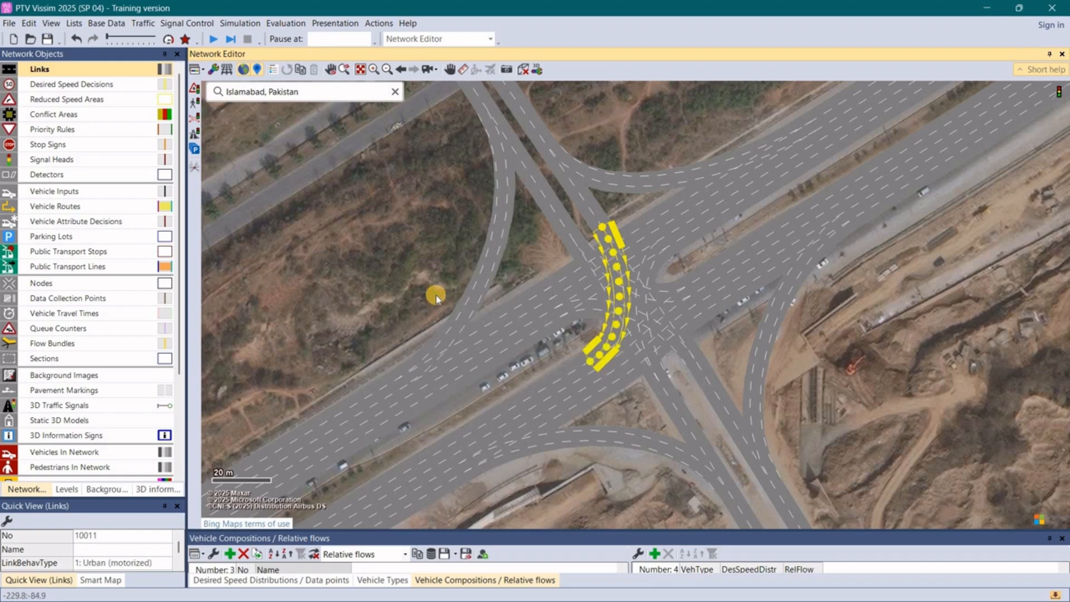
pyautogui.click(520, 183)
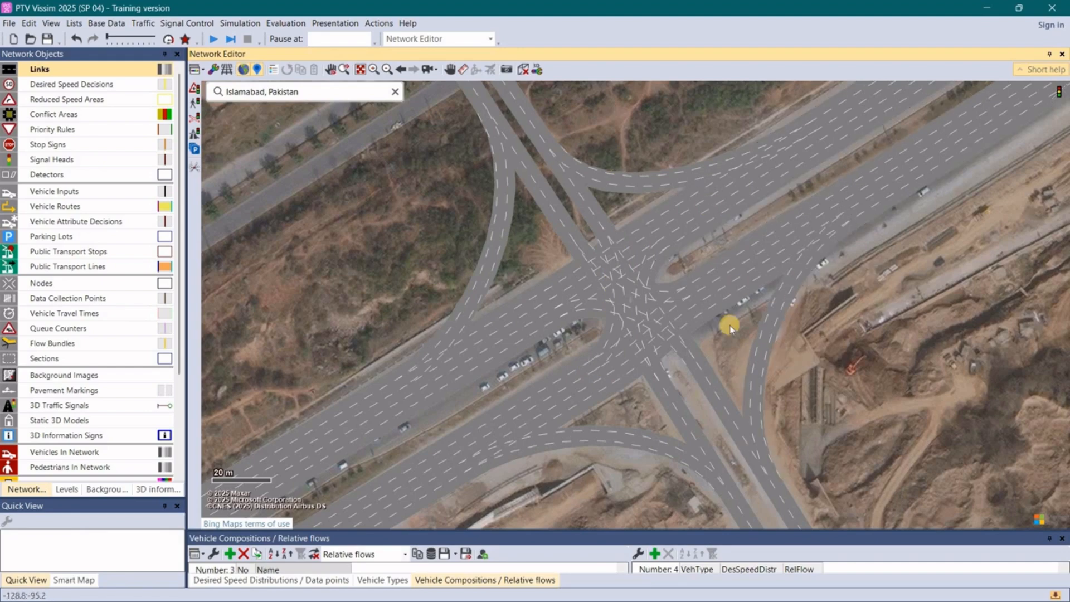
# - Activate vehicle inputs as the object type, show their list with volumes by time interval, and enlarge the list area
pyautogui.scroll(-1, 730, 329)
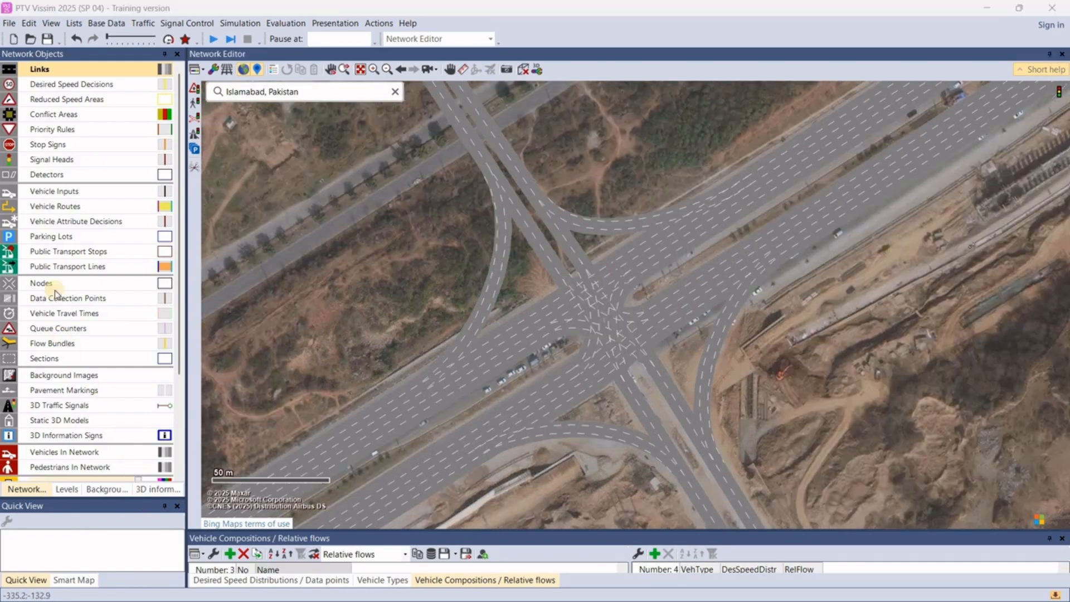
pyautogui.click(63, 195)
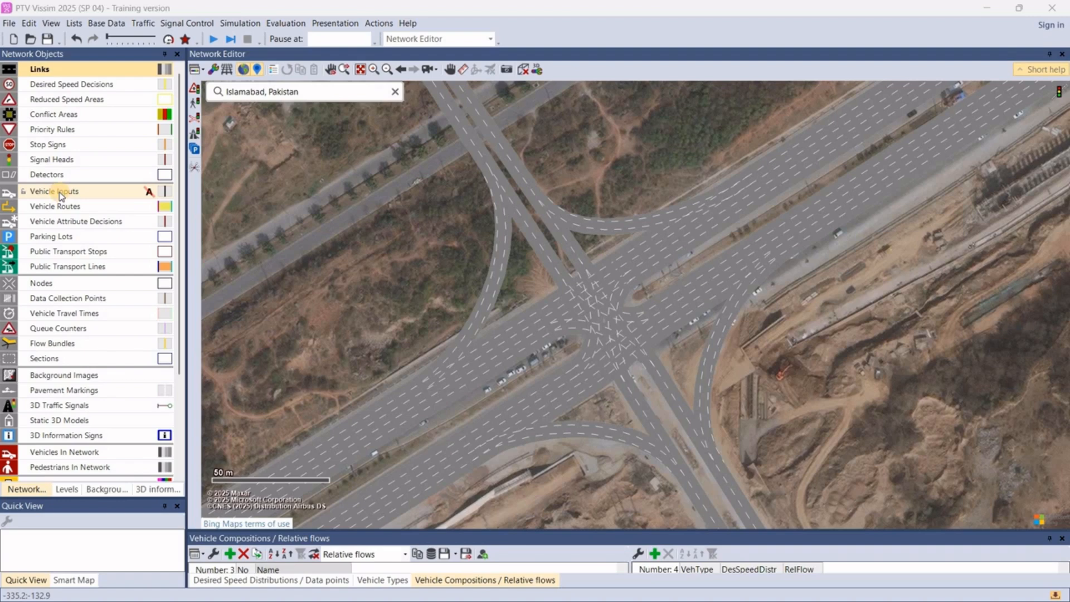
pyautogui.click(62, 194)
pyautogui.rightClick(61, 195)
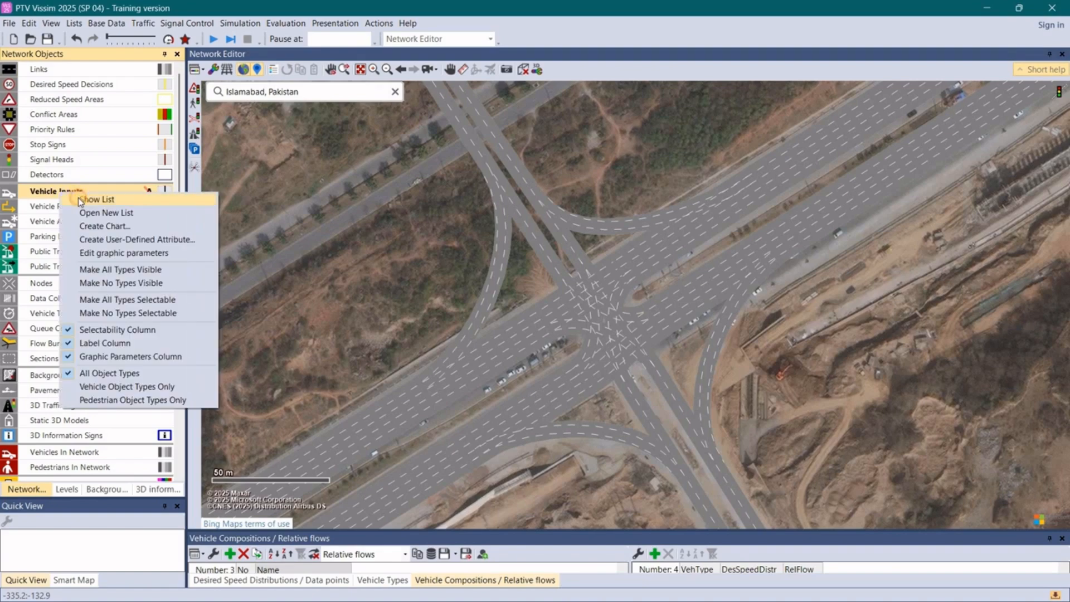
pyautogui.click(97, 200)
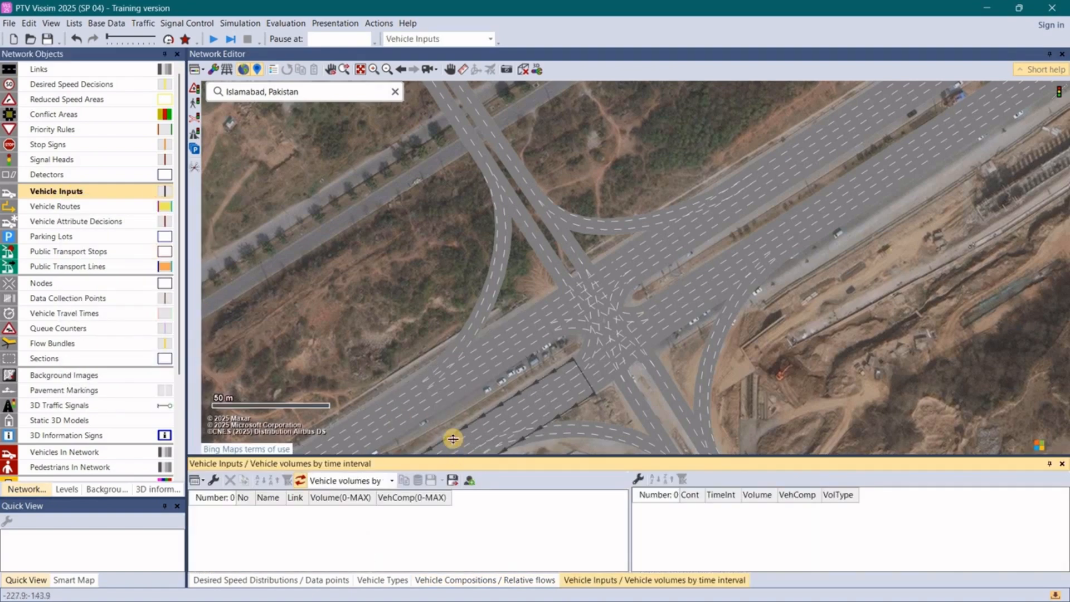
pyautogui.moveTo(453, 455); pyautogui.dragTo(453, 415)
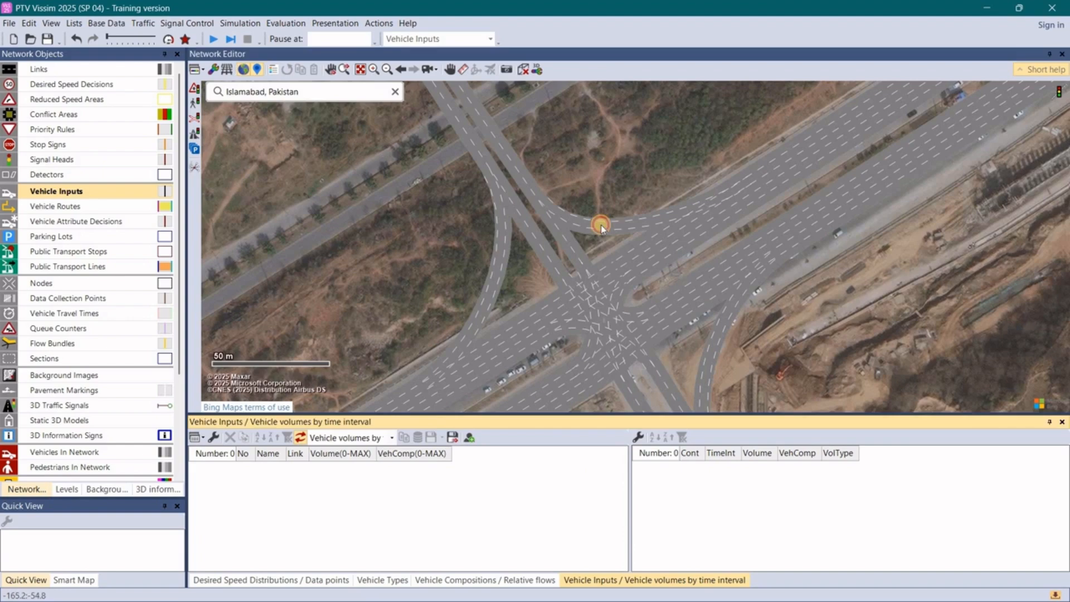
pyautogui.click(596, 238)
pyautogui.scroll(-2, 596, 175)
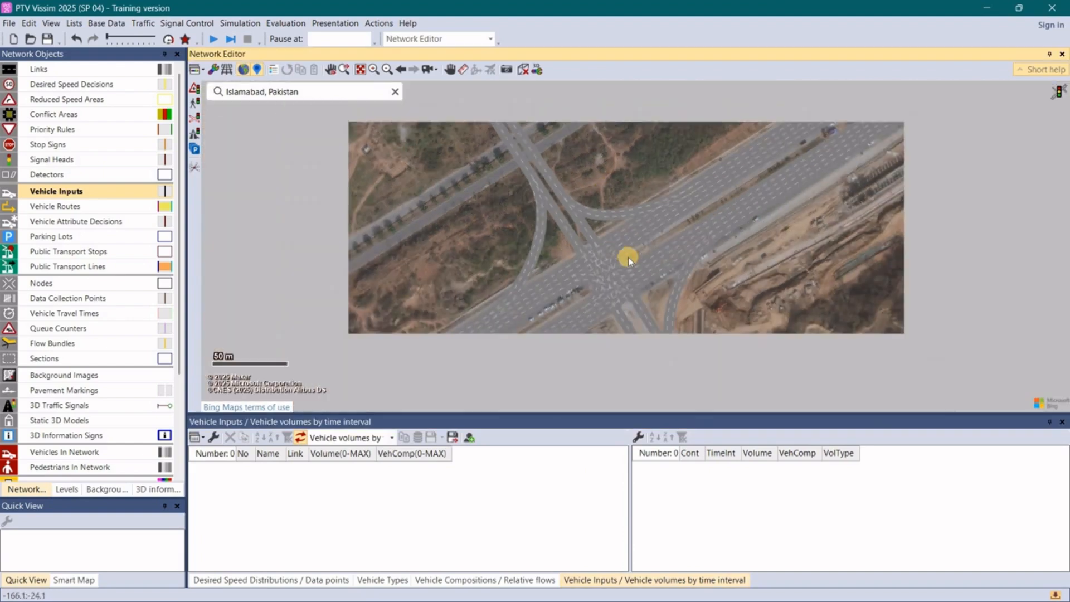
# - Add vehicle inputs to the northeastern Towards Rwp link and the southeastern Towards G11 link
pyautogui.scroll(1, 628, 256)
pyautogui.scroll(1, 628, 256)
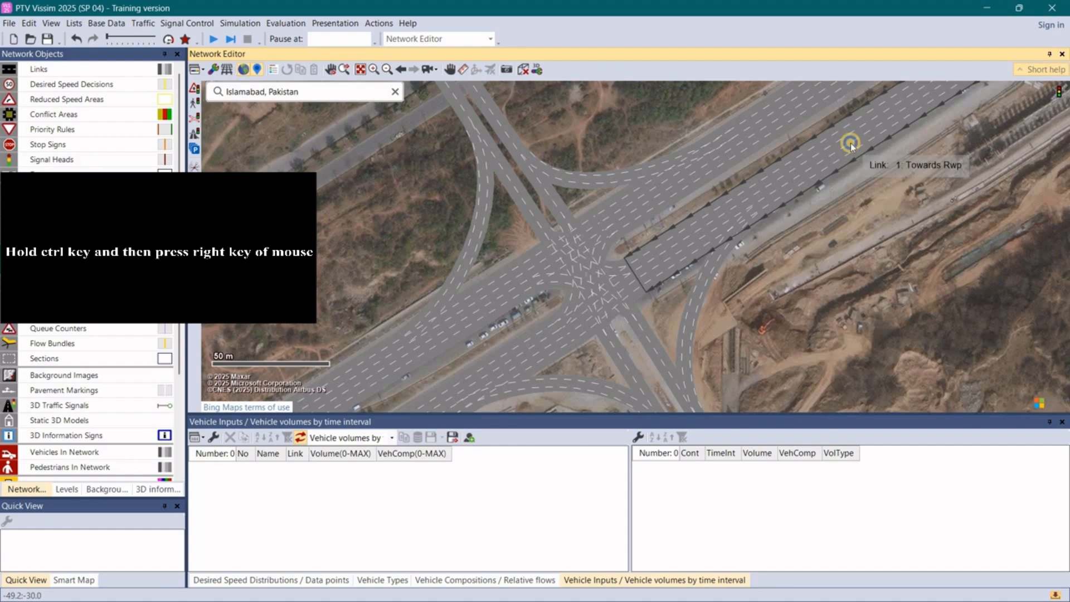
pyautogui.keyDown('ctrl'); pyautogui.rightClick(850, 142); pyautogui.keyUp('ctrl')
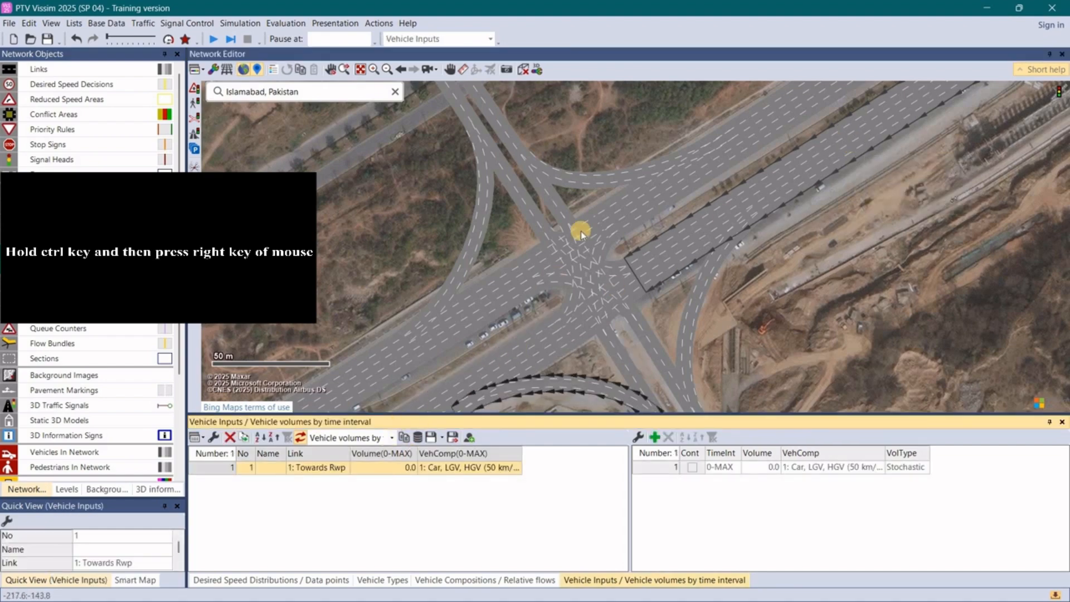
pyautogui.scroll(-2, 584, 249)
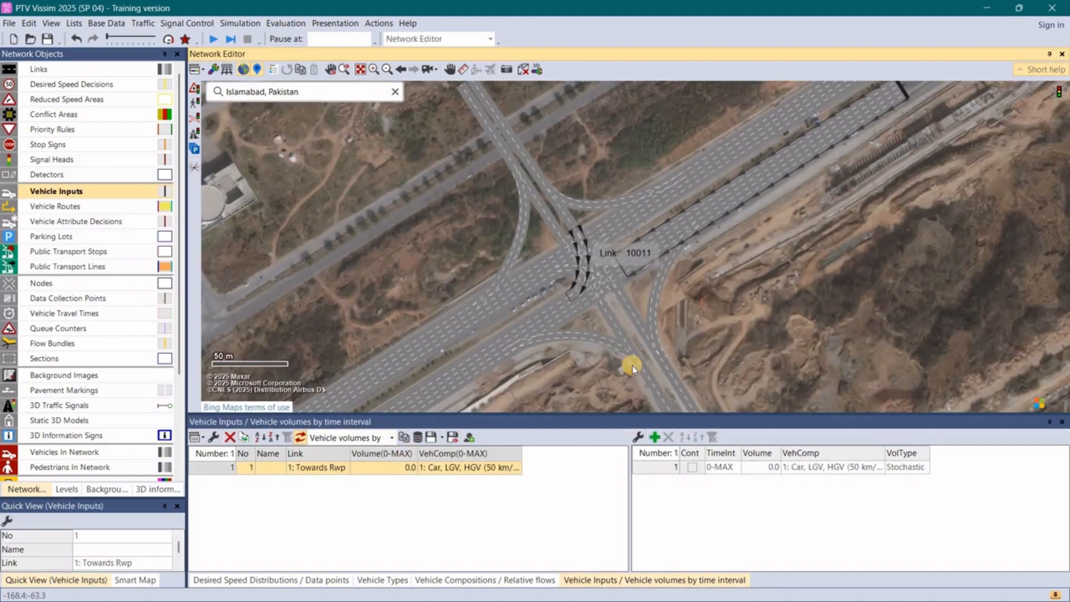
pyautogui.rightClick(664, 402)
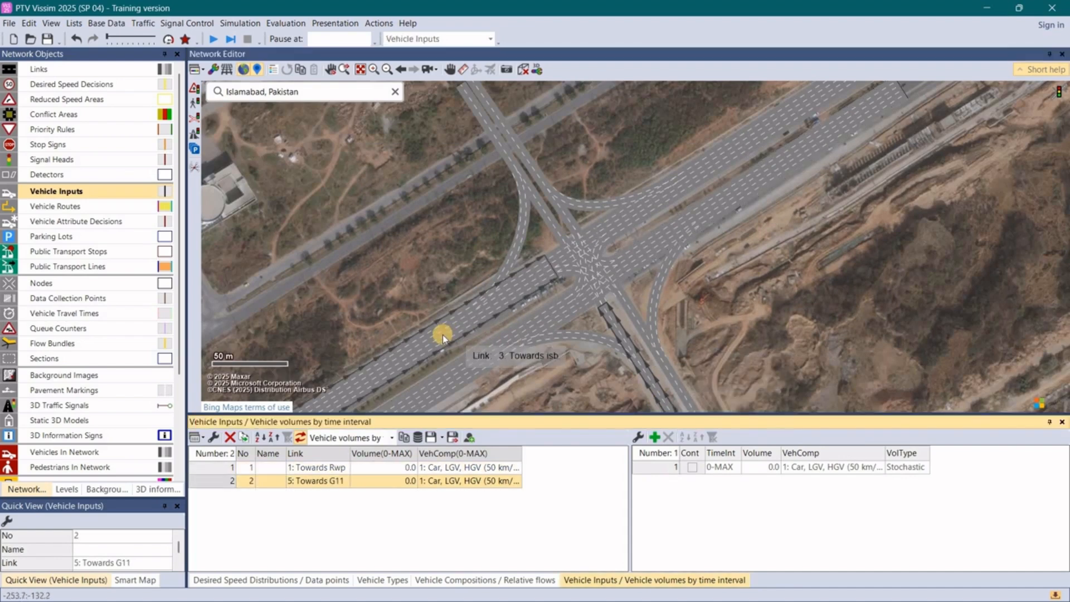
# - Add vehicle inputs to the southwestern Towards isb link and the northwestern Towards nust link
pyautogui.click(424, 341)
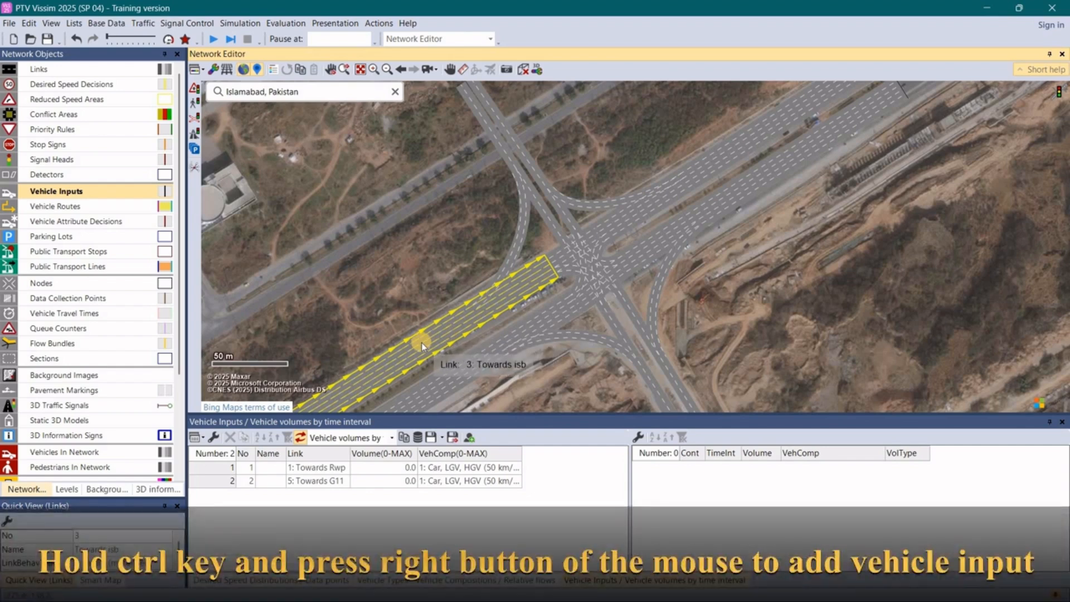
pyautogui.keyDown('ctrl'); pyautogui.rightClick(422, 342); pyautogui.keyUp('ctrl')
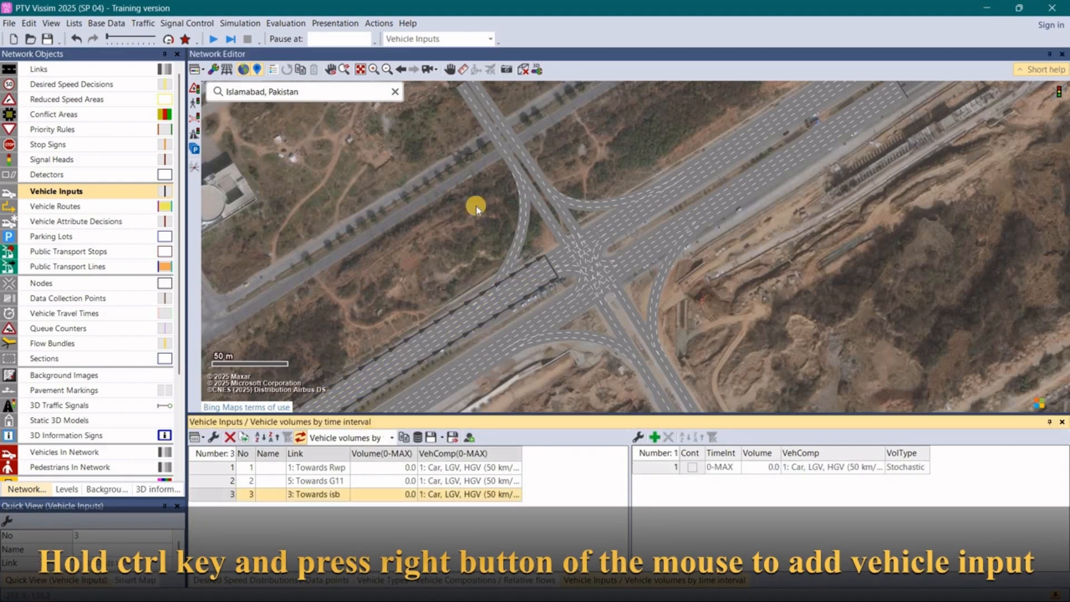
pyautogui.click(514, 146)
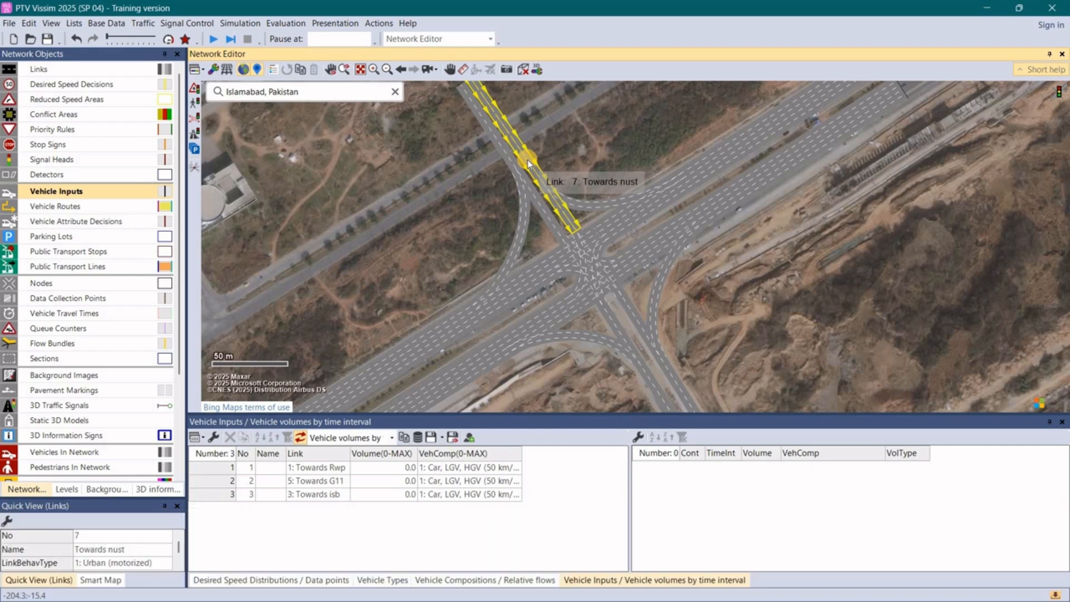
pyautogui.keyDown('ctrl'); pyautogui.rightClick(527, 162); pyautogui.keyUp('ctrl')
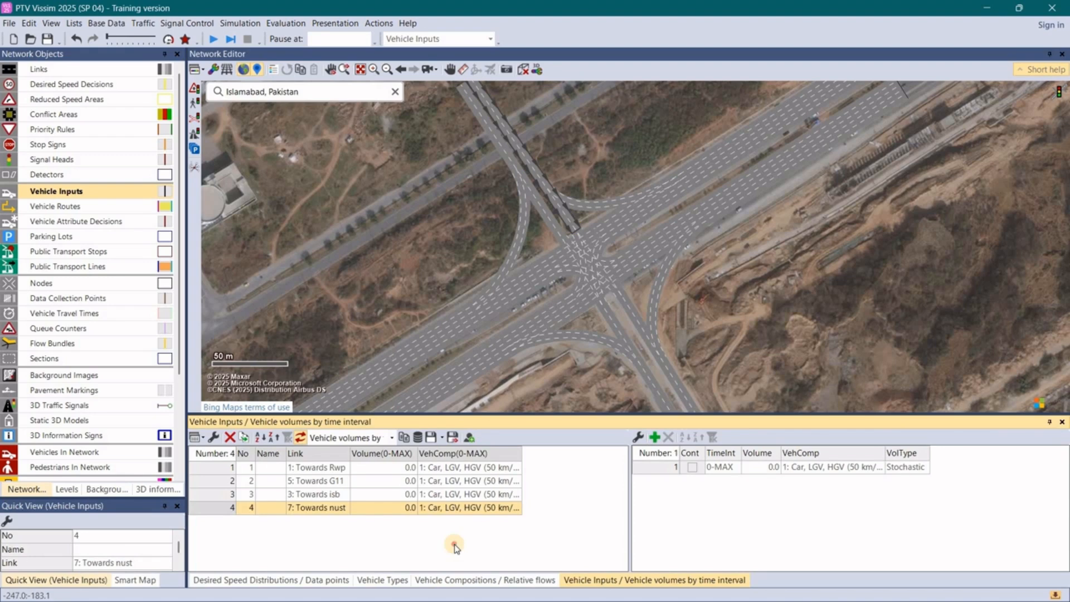
# - Set the vehicle composition of all four vehicle inputs to "3: our vehicle combination"
pyautogui.click(516, 468)
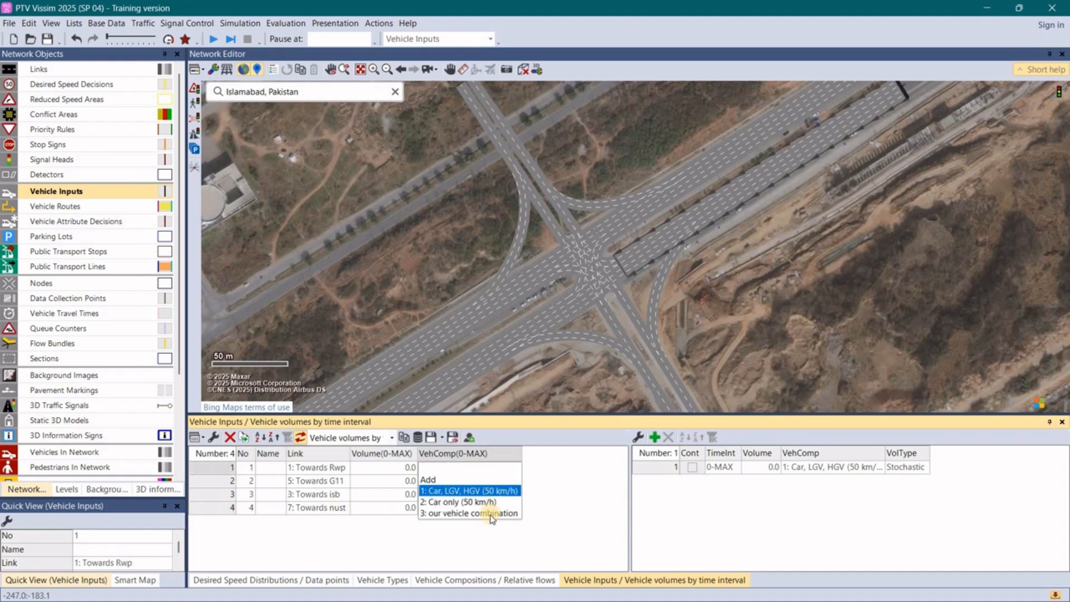
pyautogui.click(492, 514)
pyautogui.click(518, 480)
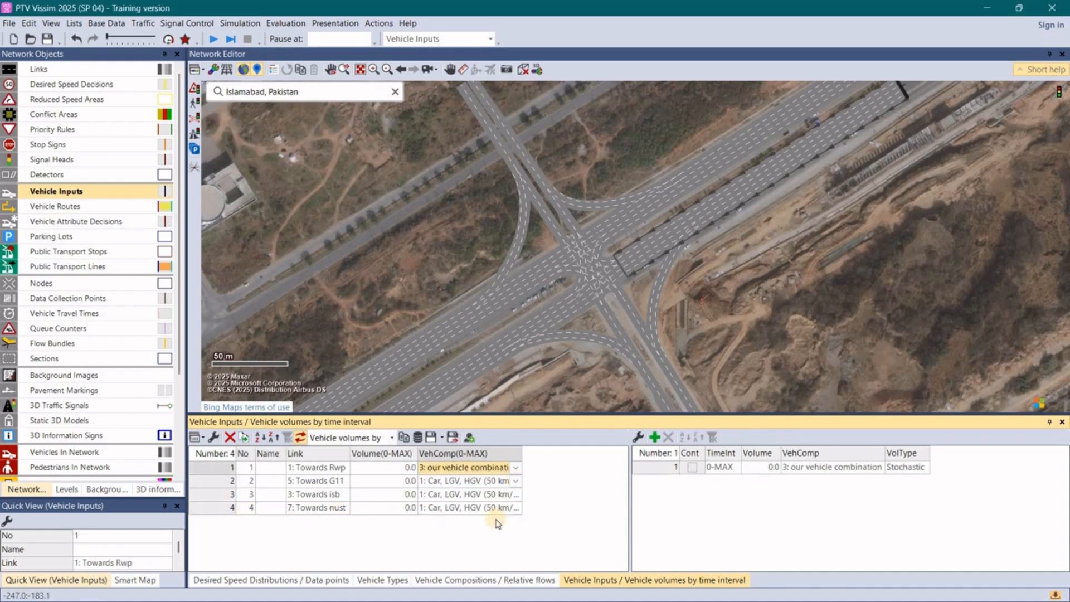
pyautogui.click(498, 527)
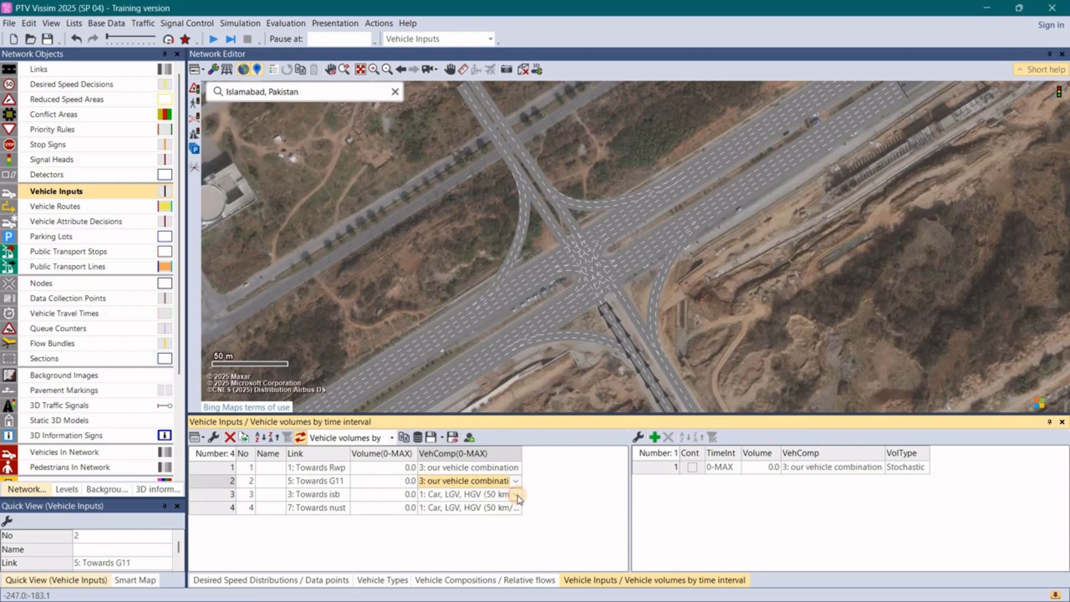
pyautogui.click(517, 495)
pyautogui.click(493, 540)
pyautogui.click(518, 507)
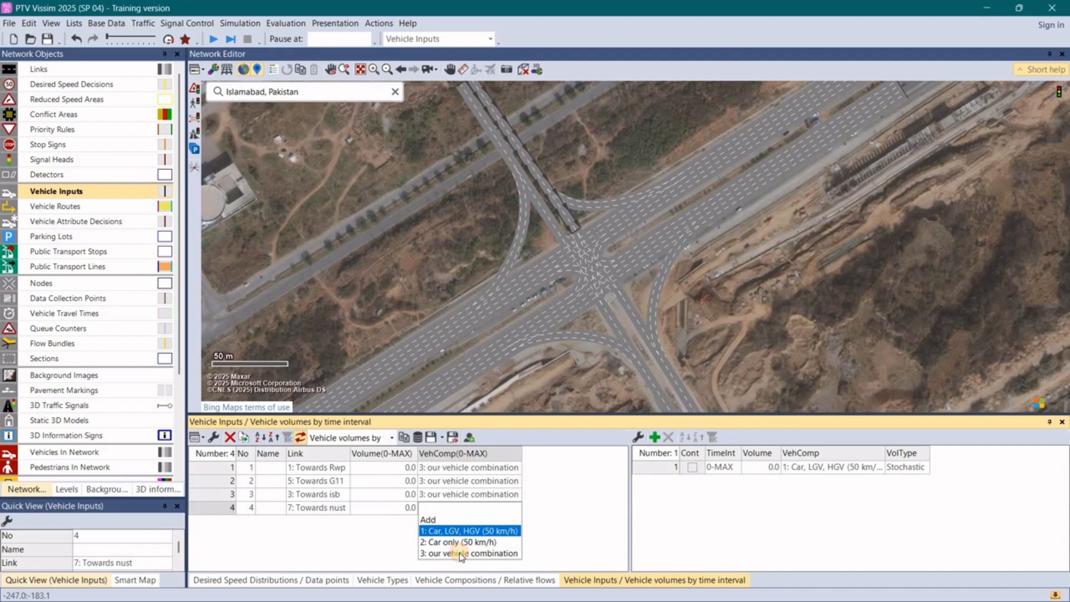
pyautogui.click(460, 553)
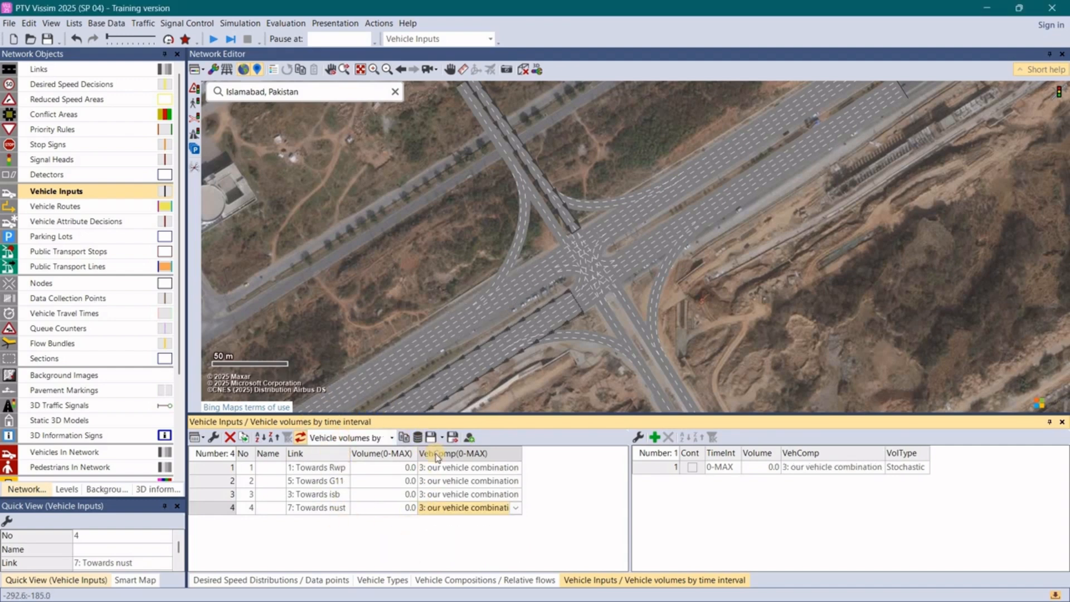
pyautogui.click(299, 359)
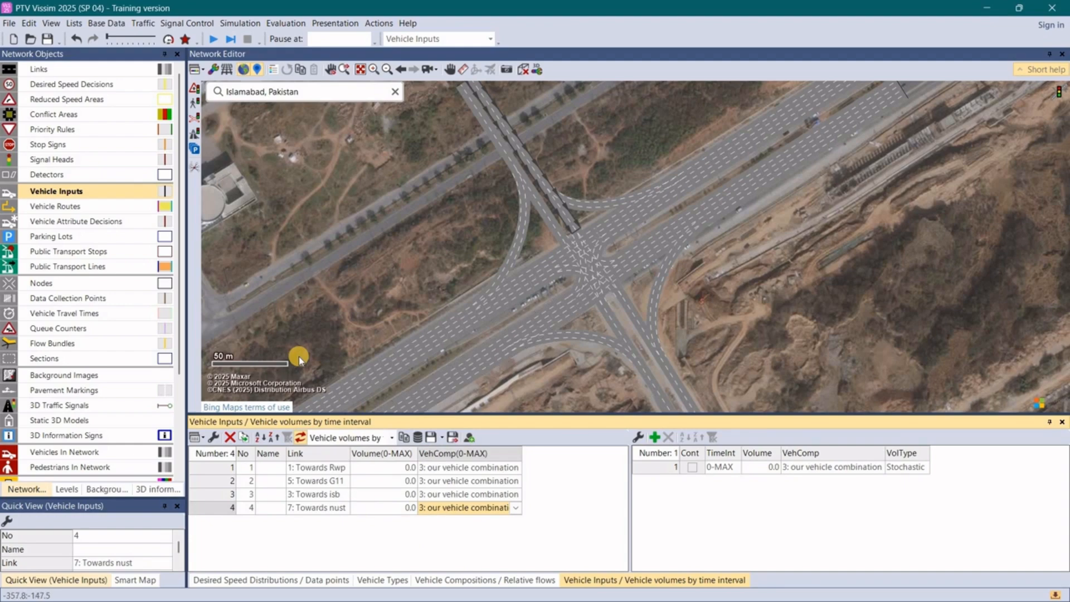
# - Switch to the PowerPoint slide on Srinagar Highway traffic demand and examine the AM and PM peak hour volumes per approach
pyautogui.hotkey('alt', 'Tab')
pyautogui.hotkey('alt', 'Tab')
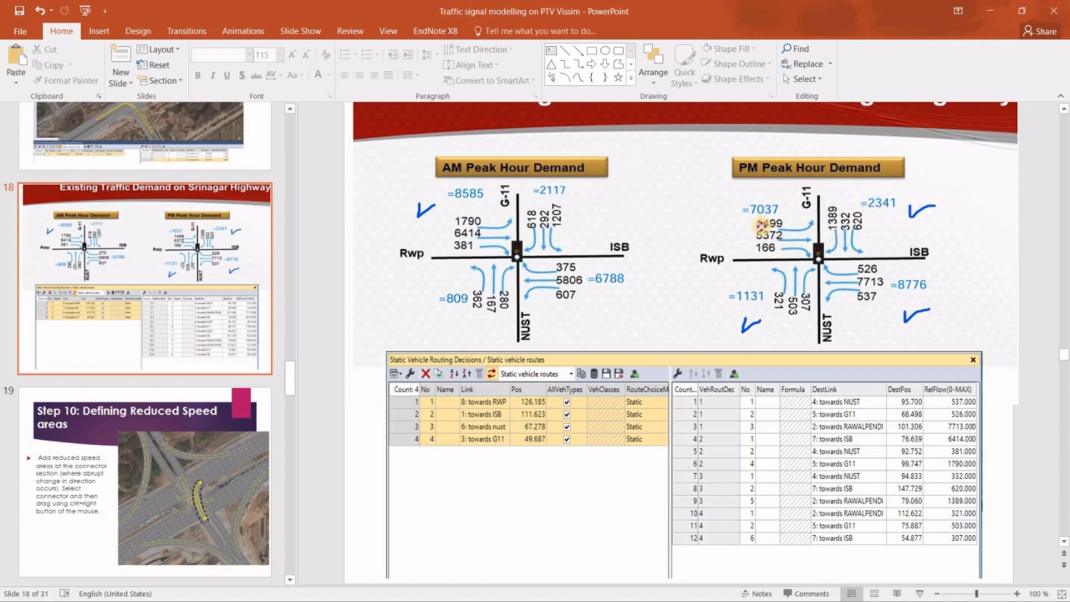
pyautogui.click(490, 203)
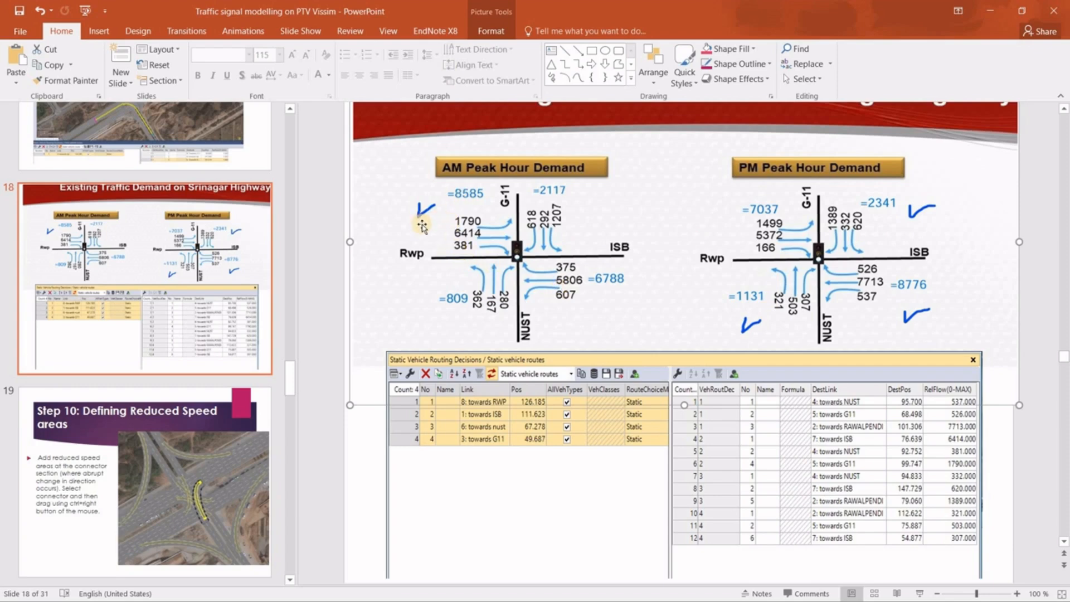
# - Switch to PTV Vissim and set the vehicle input volumes to 354 for Towards Rwp and 455 for Towards G11
pyautogui.hotkey('alt', 'Tab')
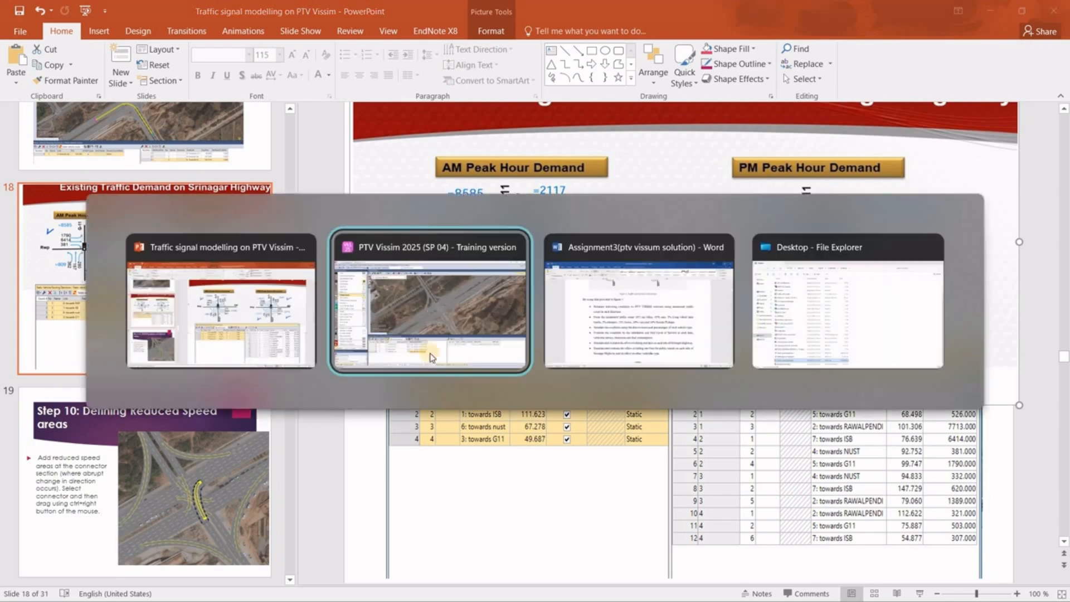
pyautogui.click(395, 470)
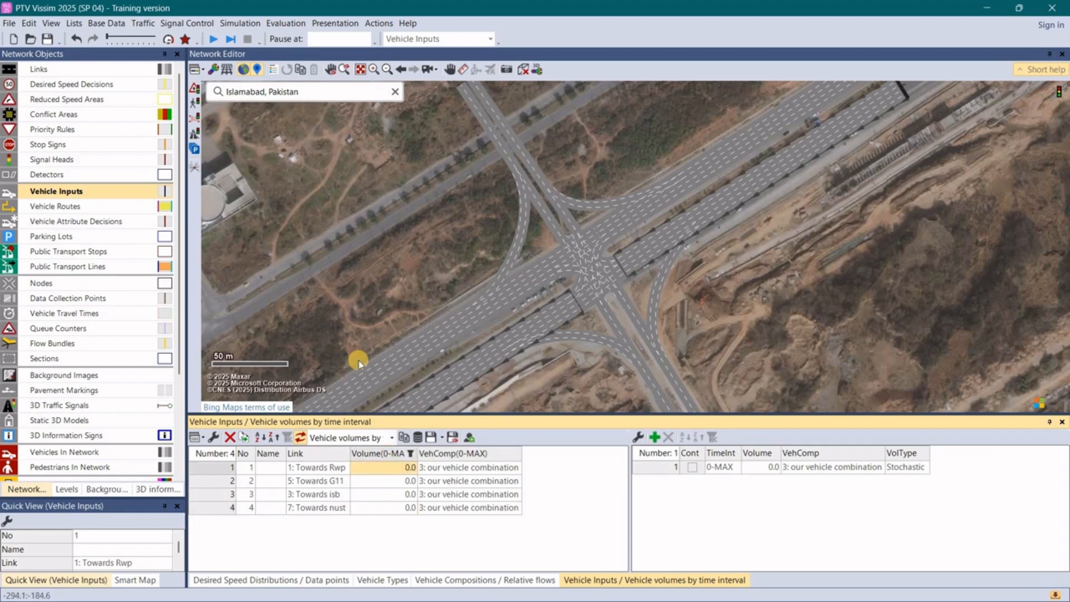
pyautogui.hotkey('alt', 'Tab')
pyautogui.hotkey('alt', 'Tab')
pyautogui.click(395, 466)
pyautogui.write('354')
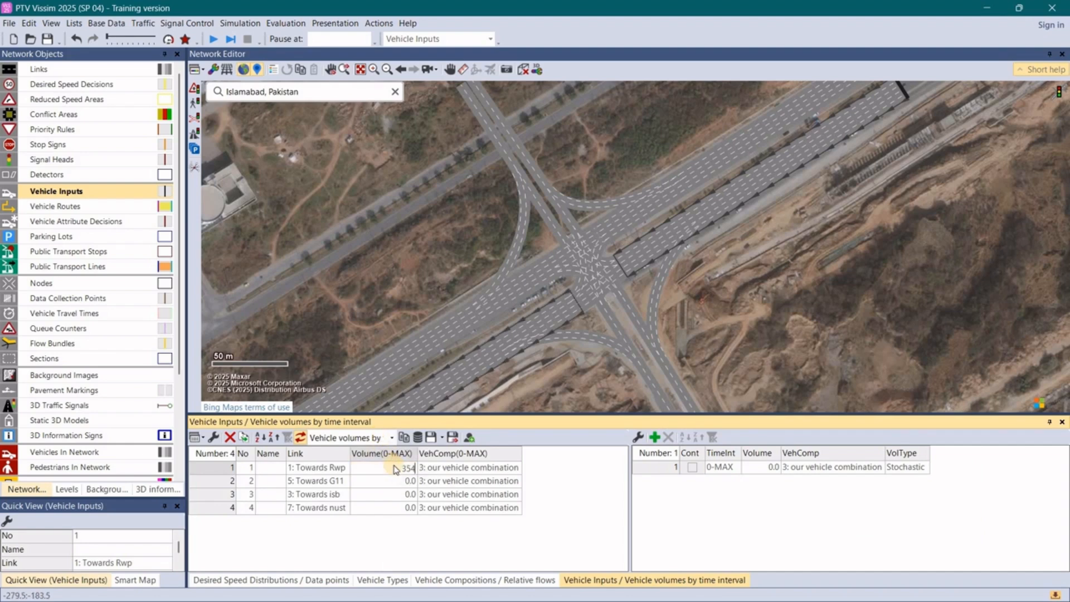
pyautogui.press('Return')
pyautogui.write('455')
pyautogui.press('Return')
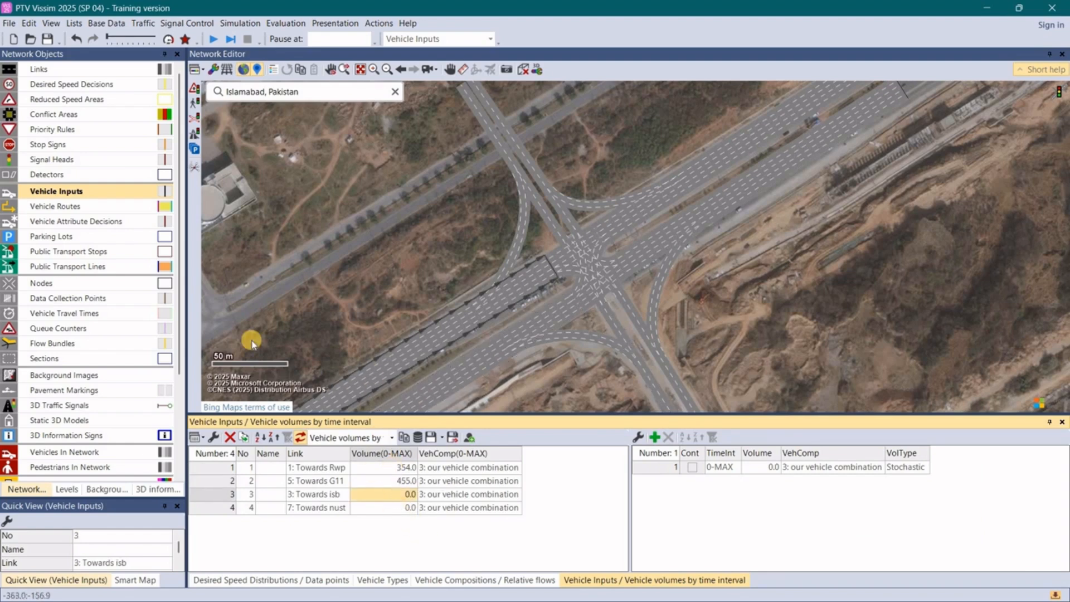
# - Set the vehicle input volumes to 2356 for Towards isb and 235 for Towards nust
pyautogui.write('2356')
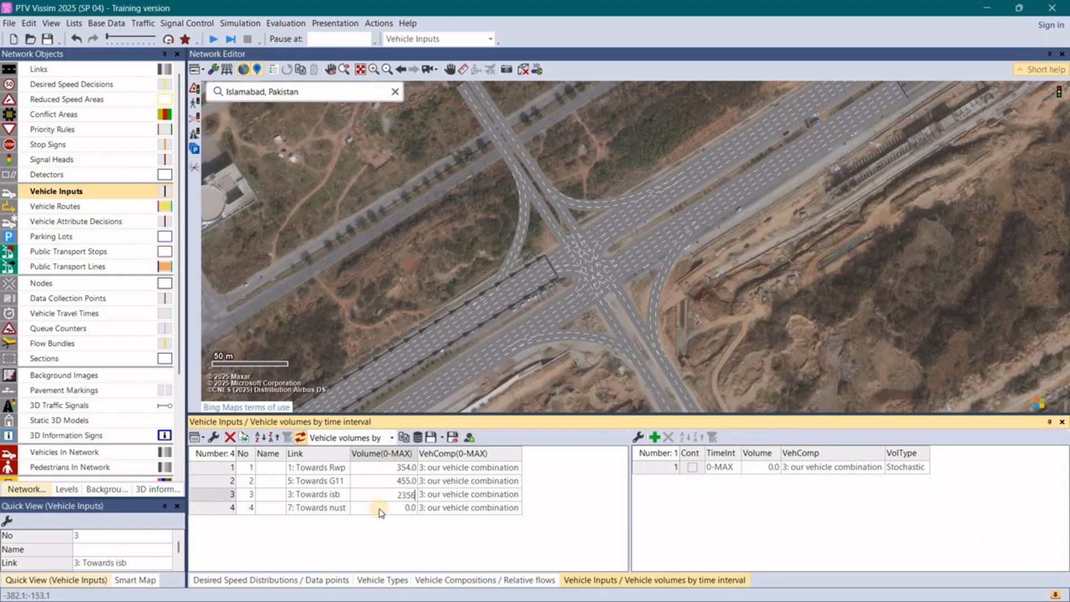
pyautogui.click(387, 511)
pyautogui.write('235')
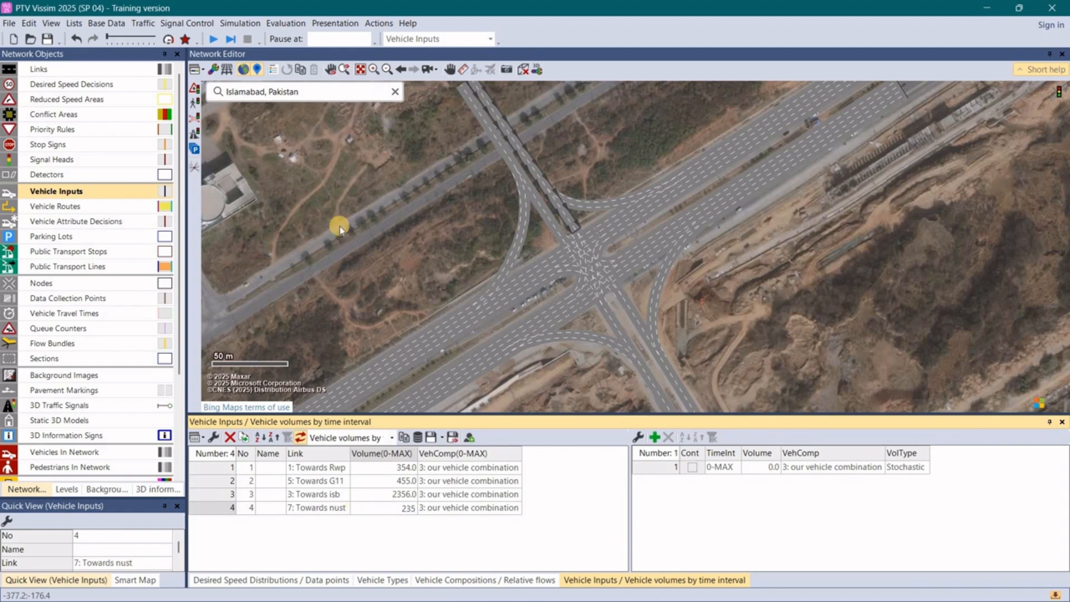
pyautogui.click(333, 279)
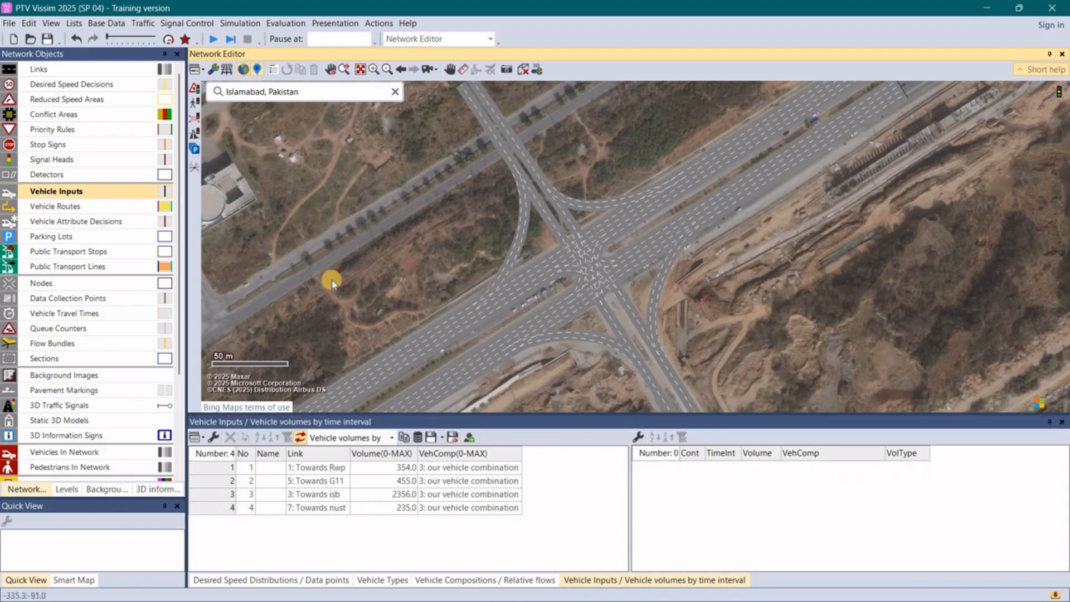
# - Activate static vehicle routes, show the list of static routing decisions and slightly enlarge the list area
pyautogui.click(87, 209)
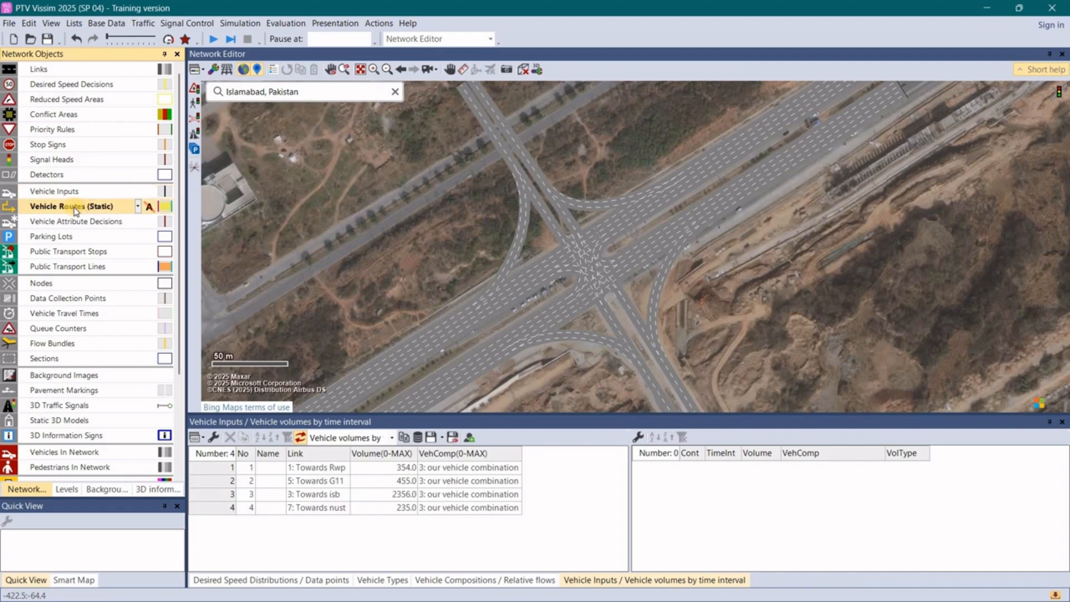
pyautogui.rightClick(78, 210)
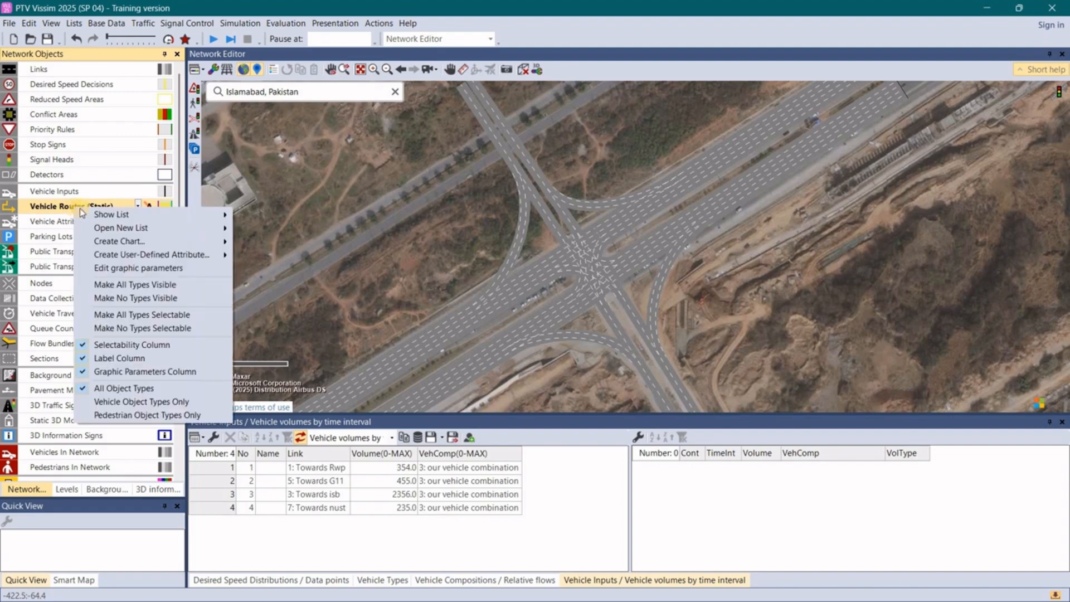
pyautogui.moveTo(101, 218)
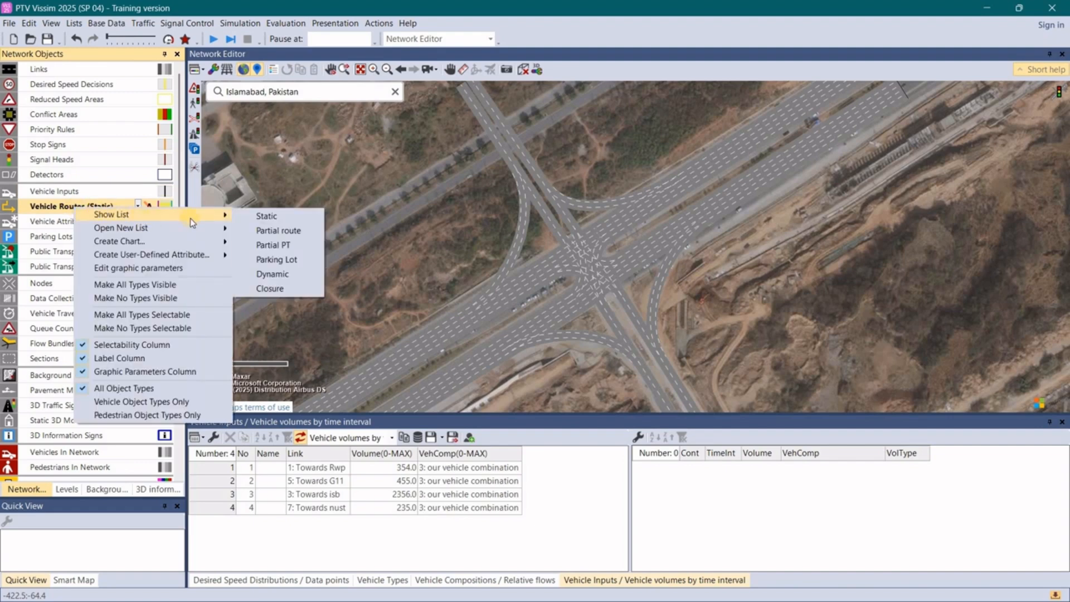
pyautogui.click(259, 218)
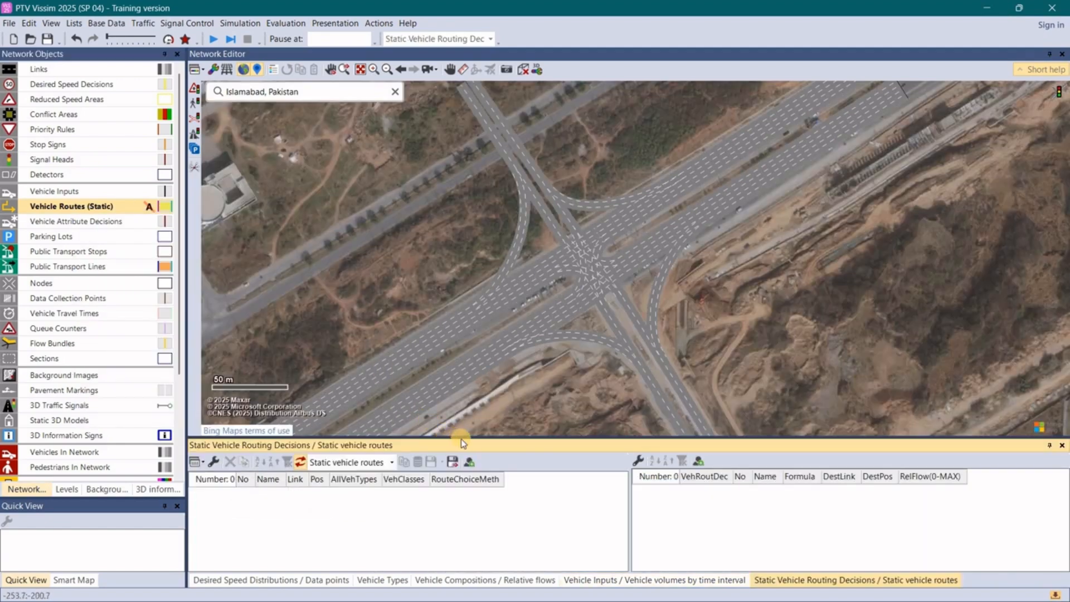
pyautogui.moveTo(460, 436); pyautogui.dragTo(466, 424)
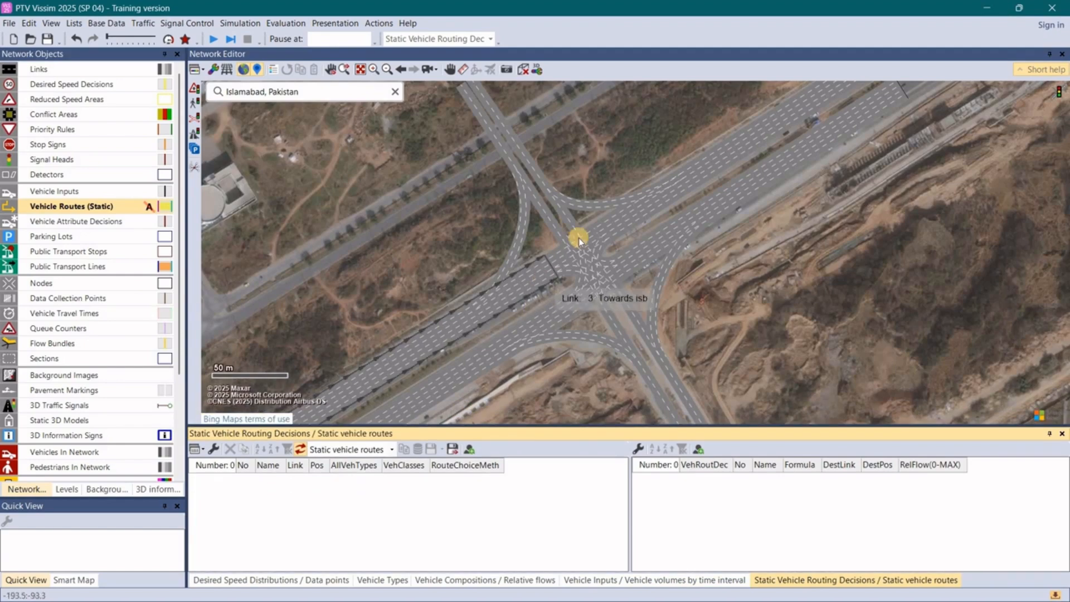
# - Add a static routing decision at about 97 m on link 1 Towards Rwp, with routes to Towards nust, Towards rwp and Towards G11
pyautogui.click(751, 179)
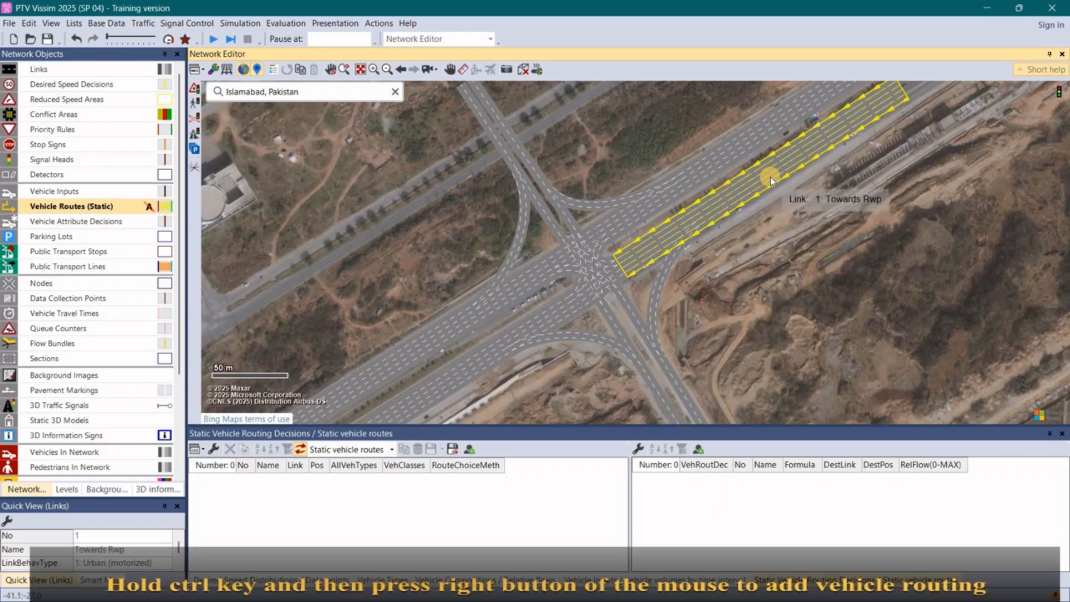
pyautogui.keyDown('ctrl'); pyautogui.rightClick(782, 170); pyautogui.keyUp('ctrl')
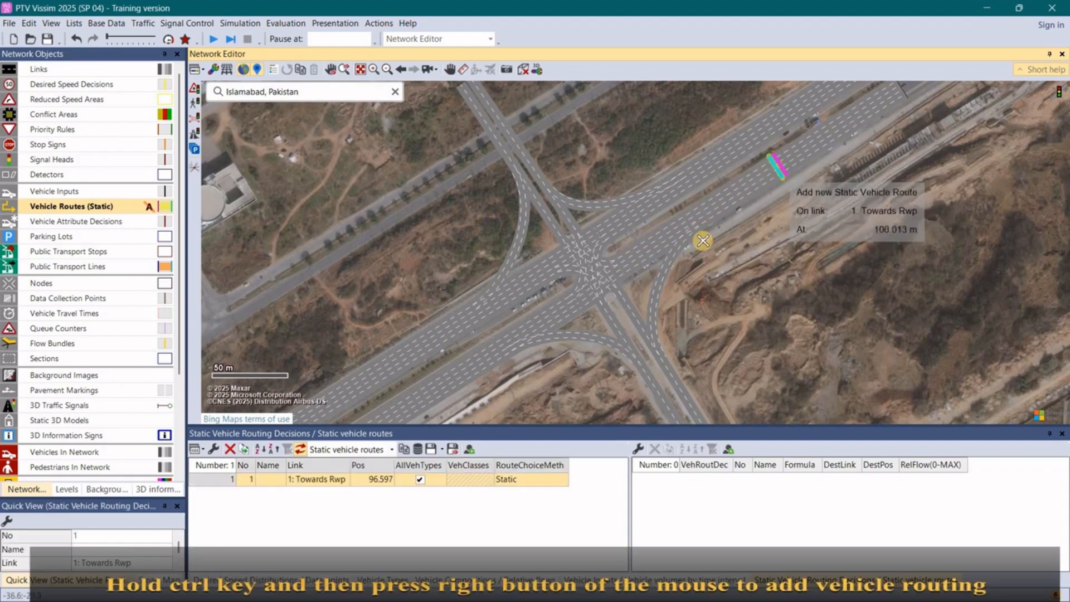
pyautogui.keyDown('ctrl'); pyautogui.rightClick(695, 414); pyautogui.keyUp('ctrl')
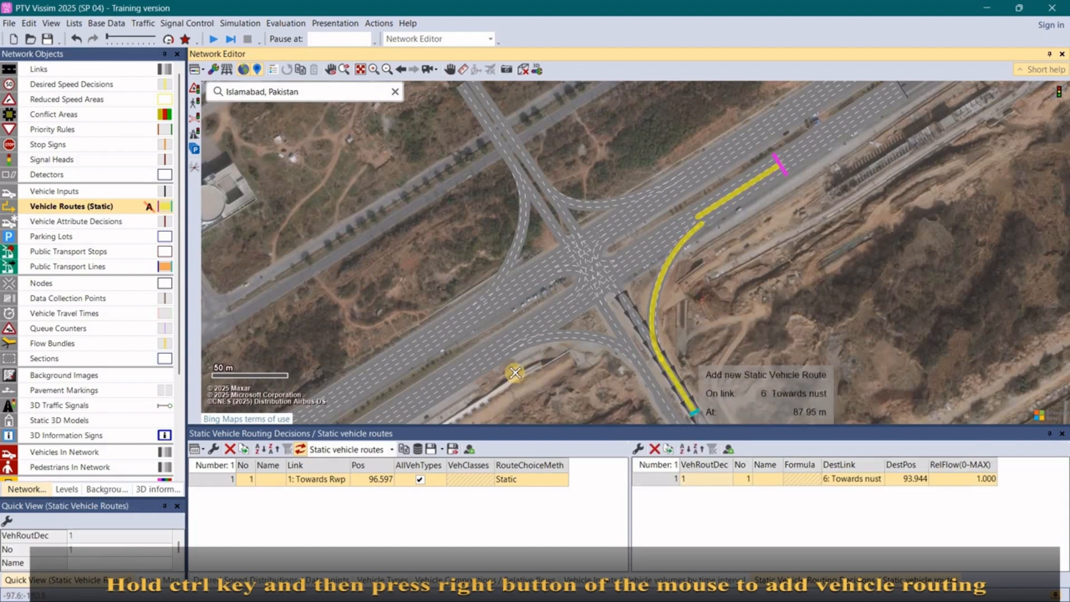
pyautogui.keyDown('ctrl'); pyautogui.rightClick(411, 403); pyautogui.keyUp('ctrl')
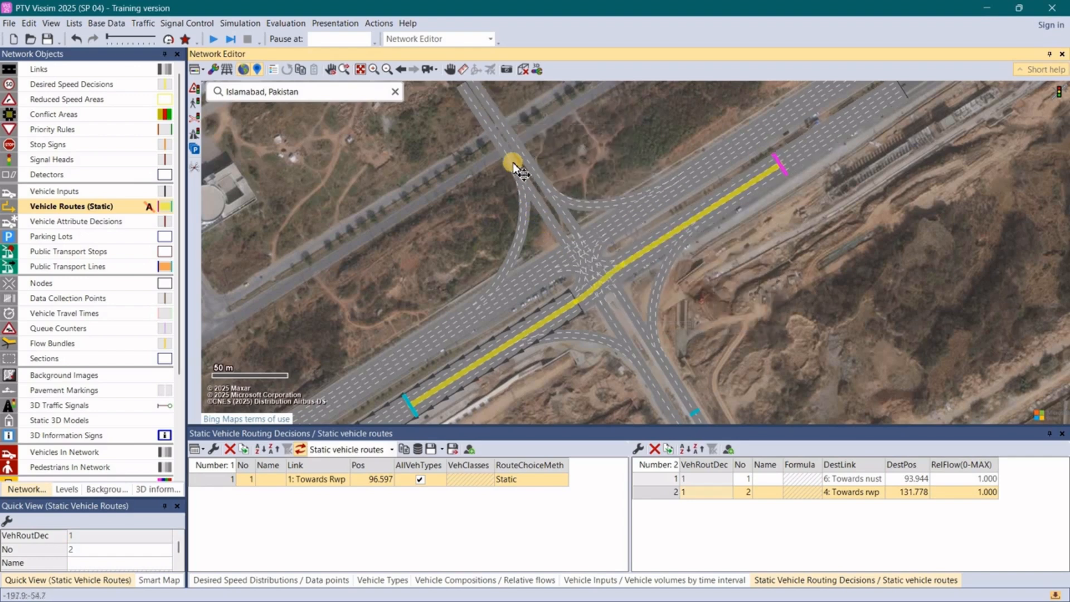
pyautogui.click(480, 115)
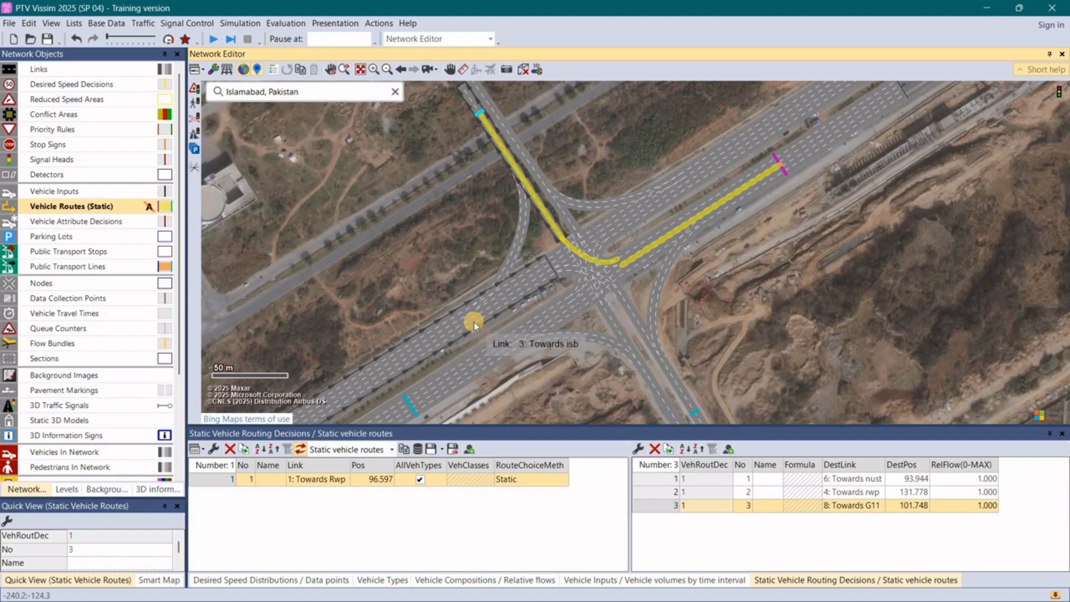
# - Add a static routing decision at about 161 m on link 3 Towards isb, with routes to Towards nust, Towards isb and Towards G11
pyautogui.click(410, 355)
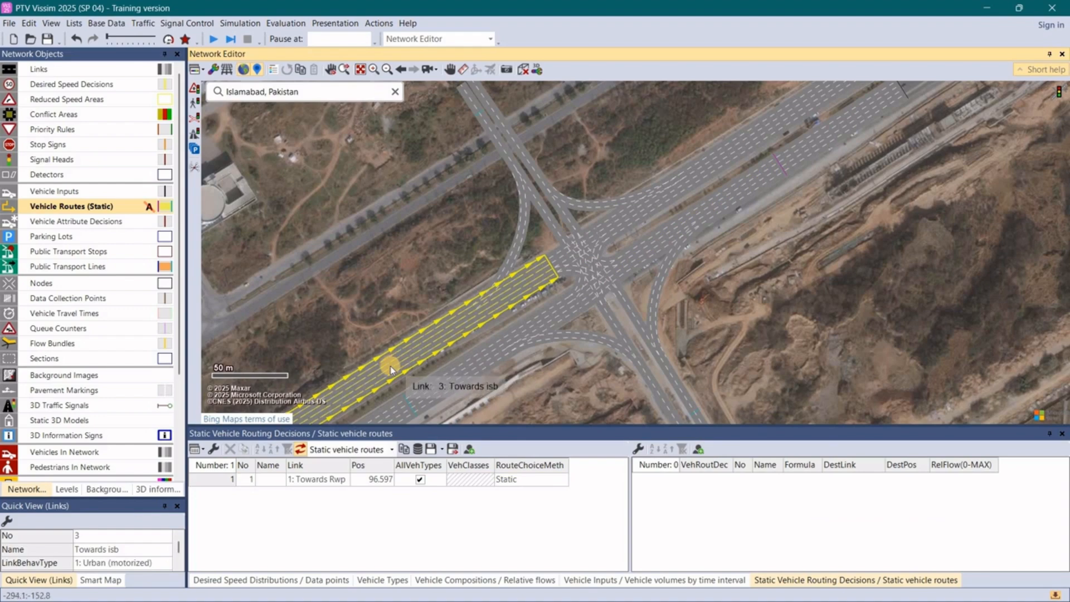
pyautogui.rightClick(373, 371)
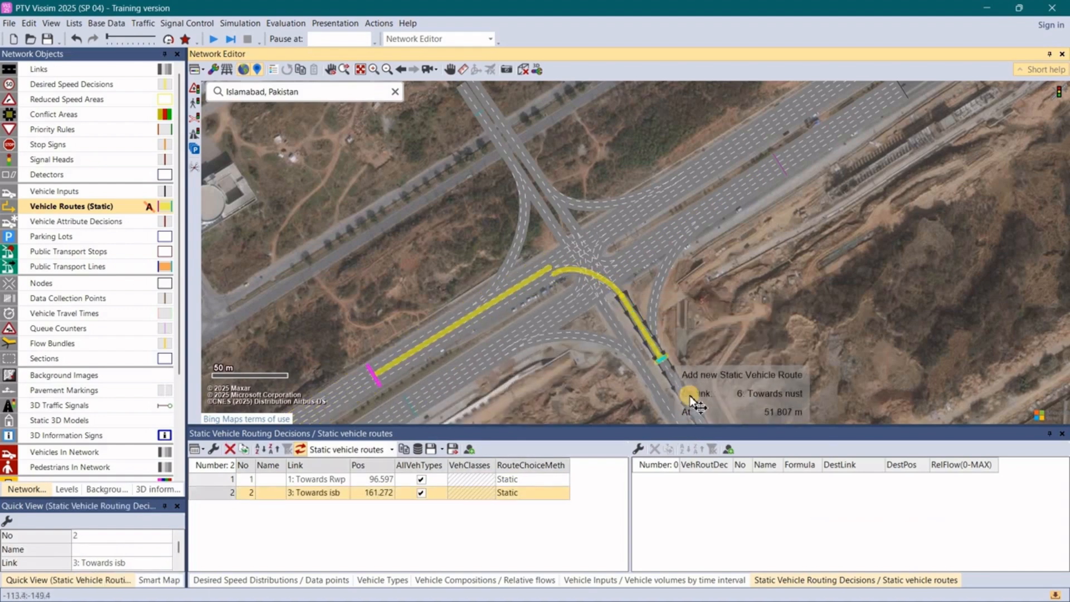
pyautogui.click(697, 407)
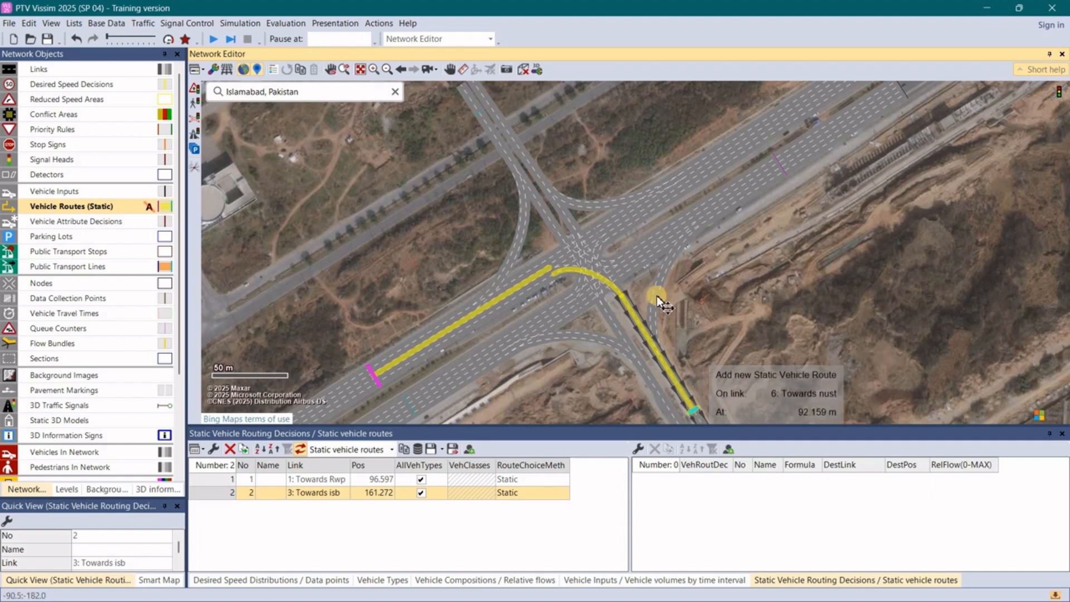
pyautogui.click(774, 122)
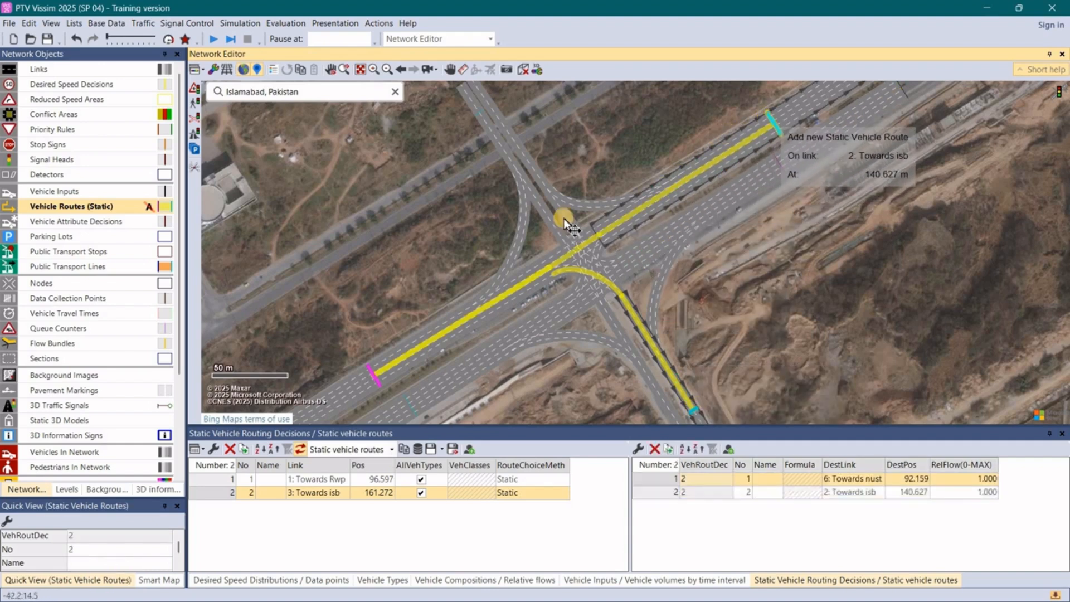
pyautogui.click(473, 109)
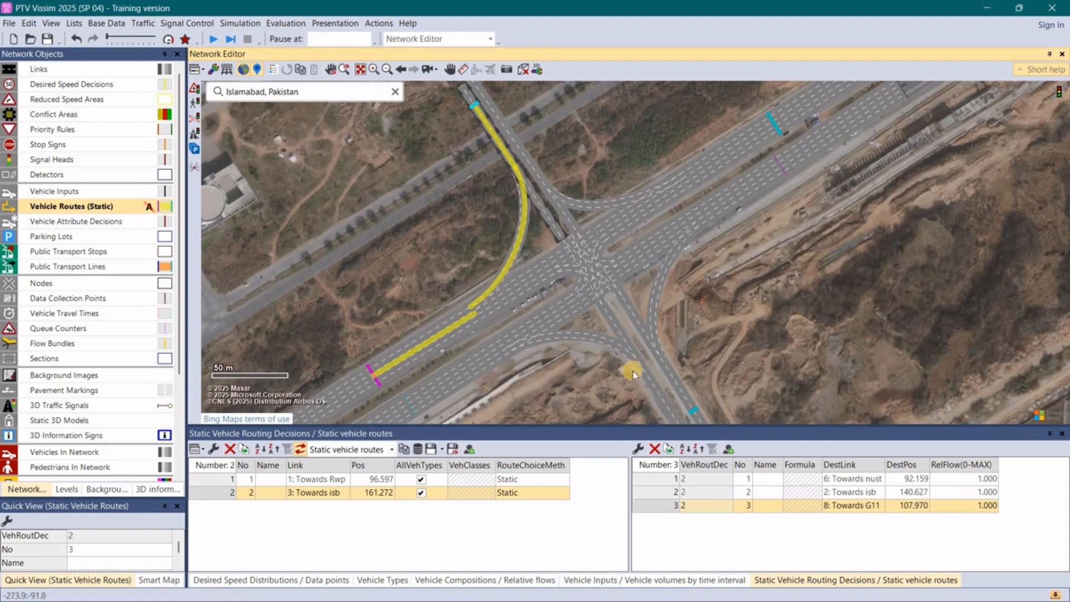
# - Add a static routing decision at about 116 m on link 5 Towards G11, with routes to Towards rwp, Towards G11 and Towards isb
pyautogui.click(655, 384)
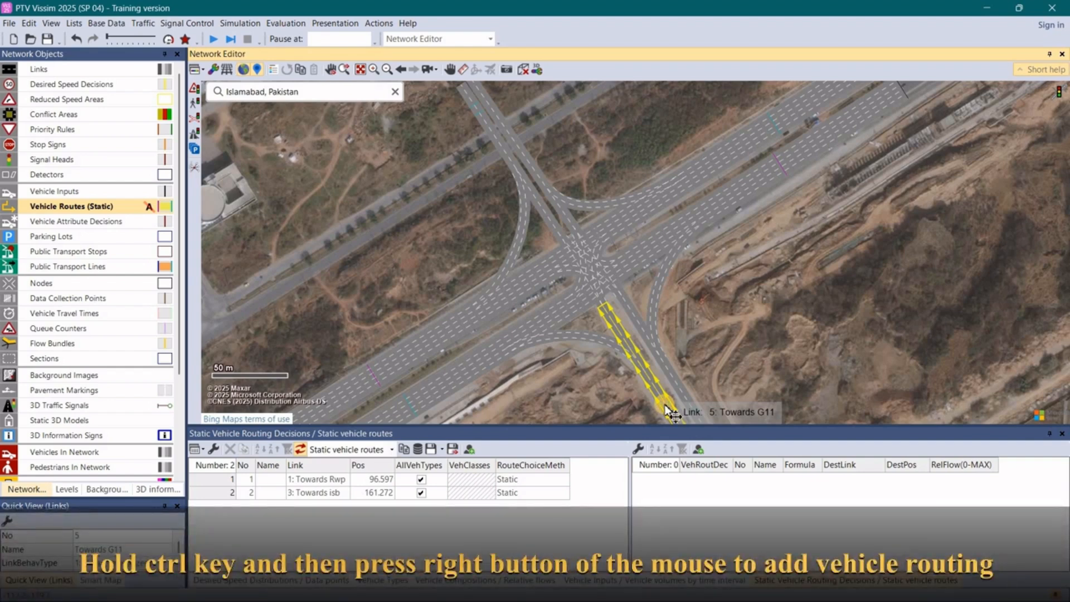
pyautogui.keyDown('ctrl'); pyautogui.rightClick(666, 407); pyautogui.keyUp('ctrl')
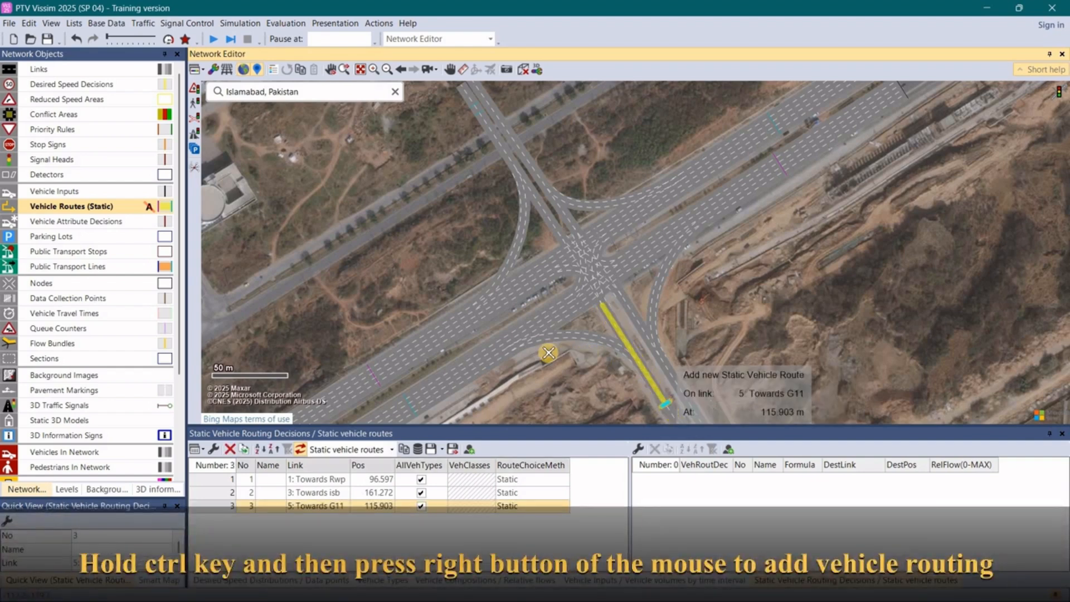
pyautogui.click(407, 405)
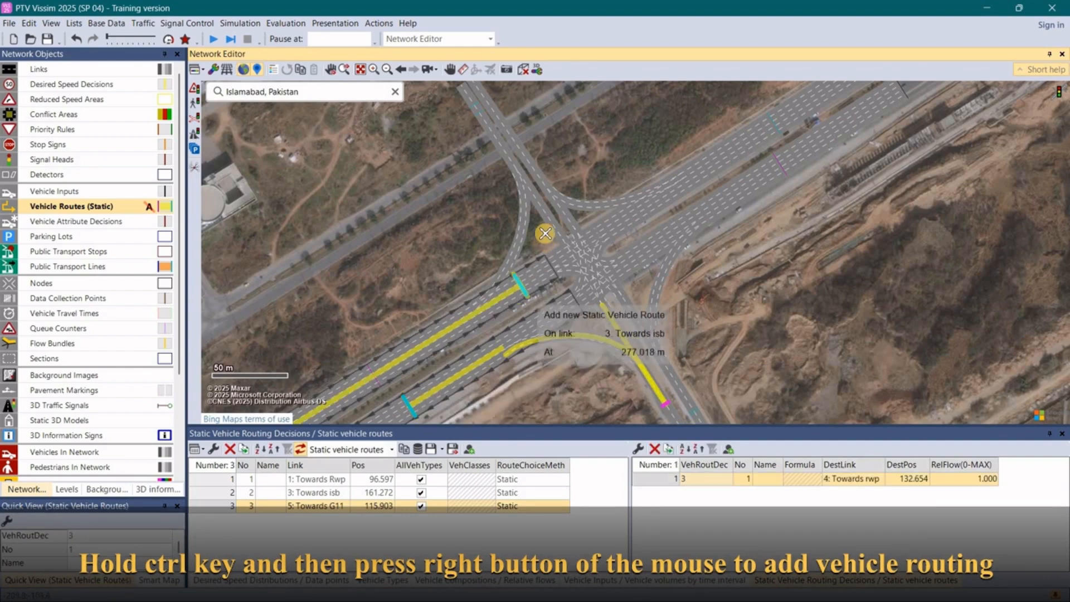
pyautogui.click(478, 112)
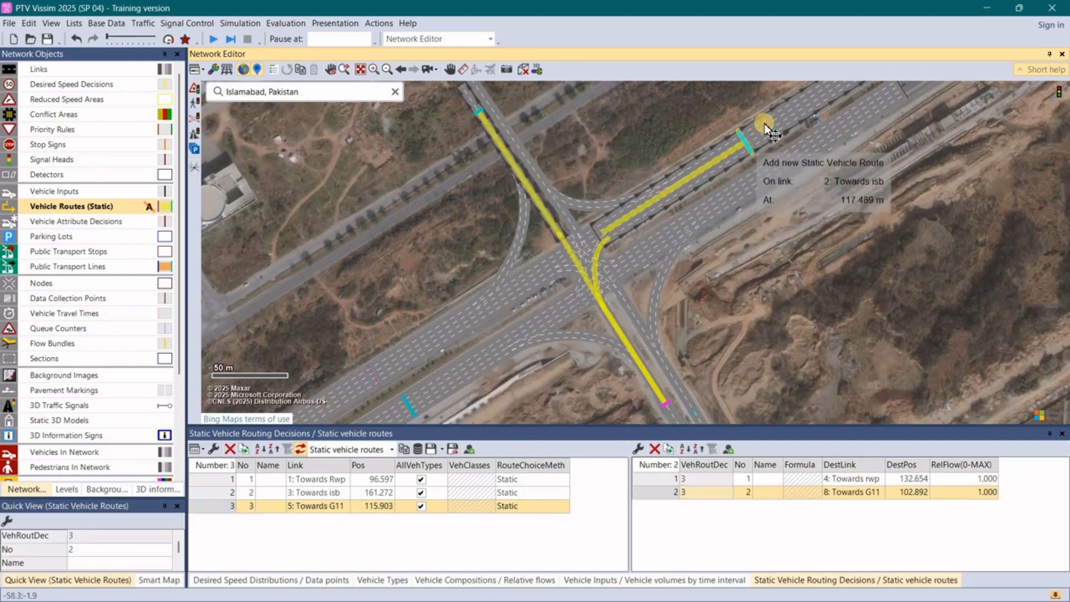
pyautogui.click(785, 114)
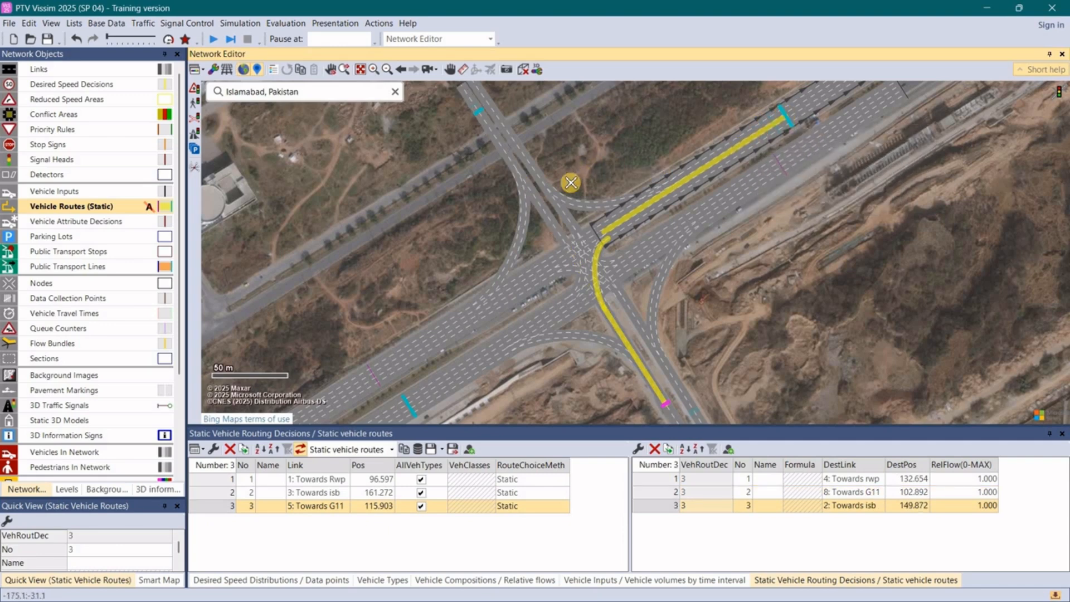
# - Add a static routing decision at about 40 m on link 7 Towards nust, with routes to Towards nust, Towards isb and Towards rwp
pyautogui.click(496, 119)
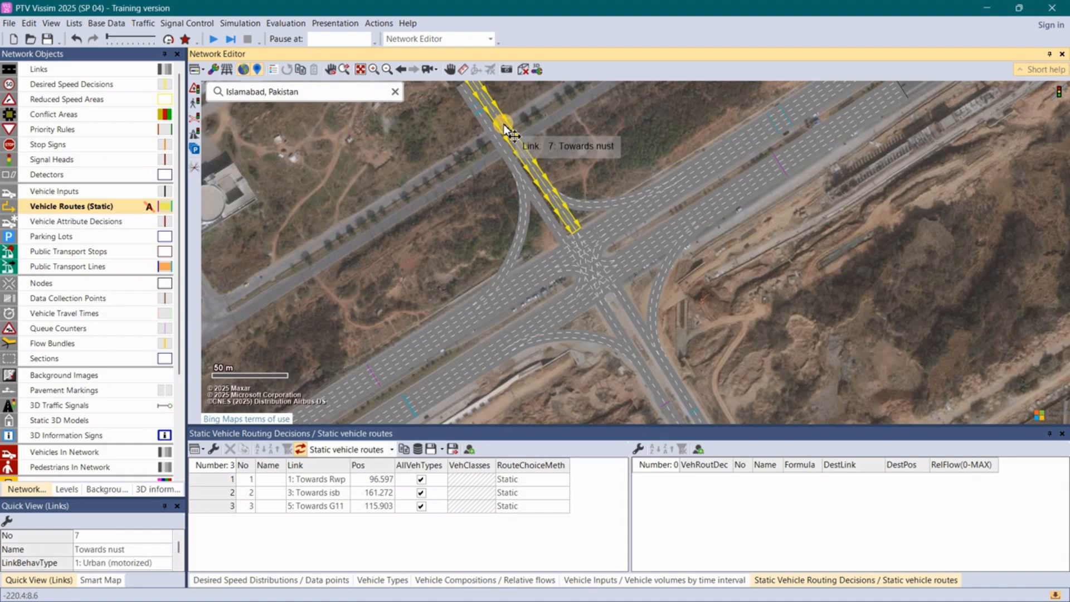
pyautogui.rightClick(505, 125)
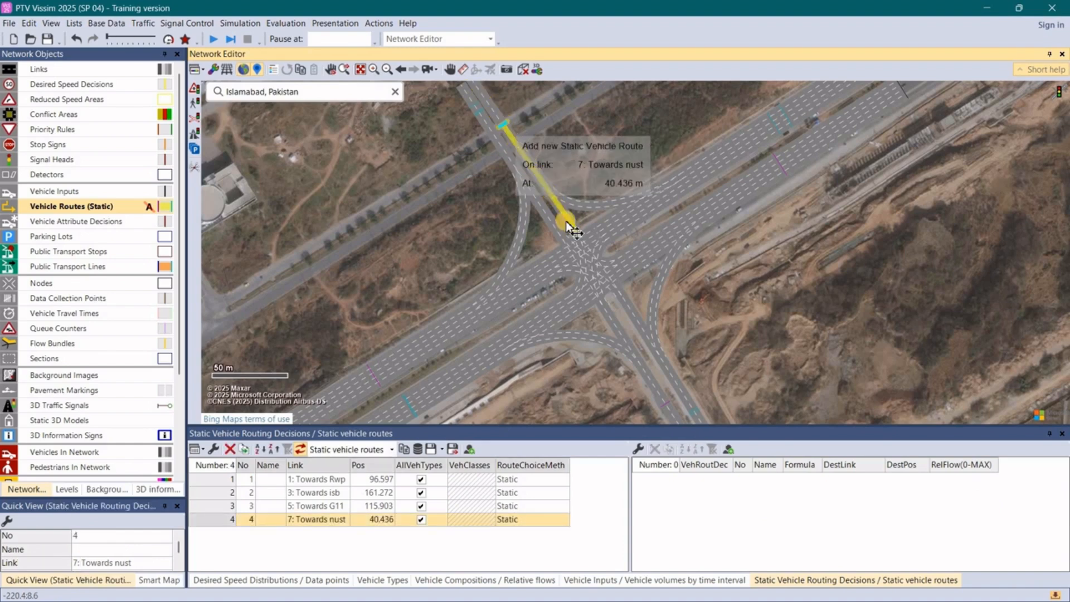
pyautogui.click(696, 414)
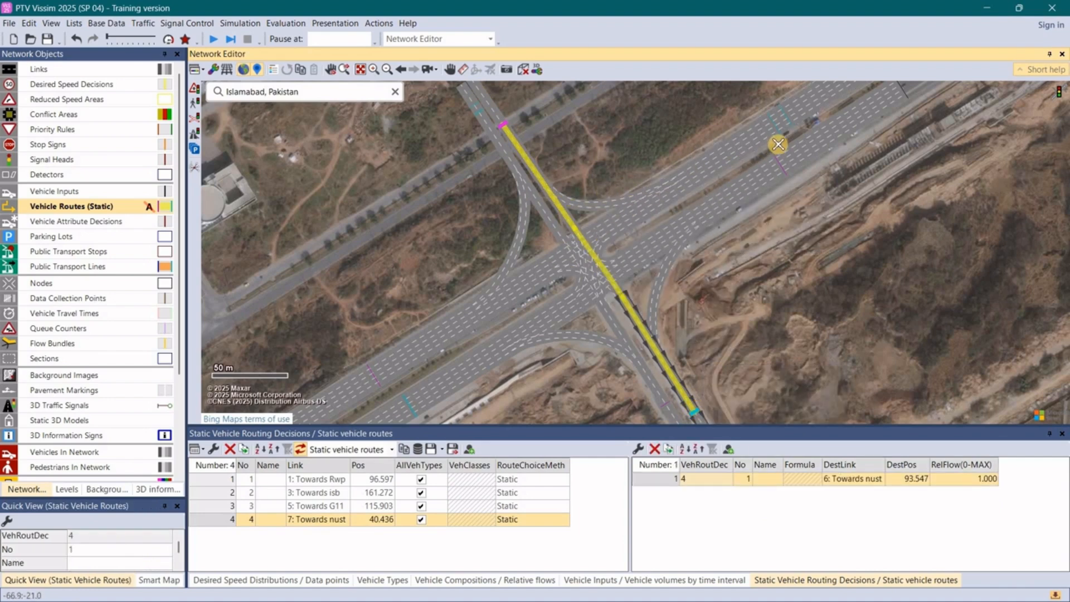
pyautogui.click(771, 123)
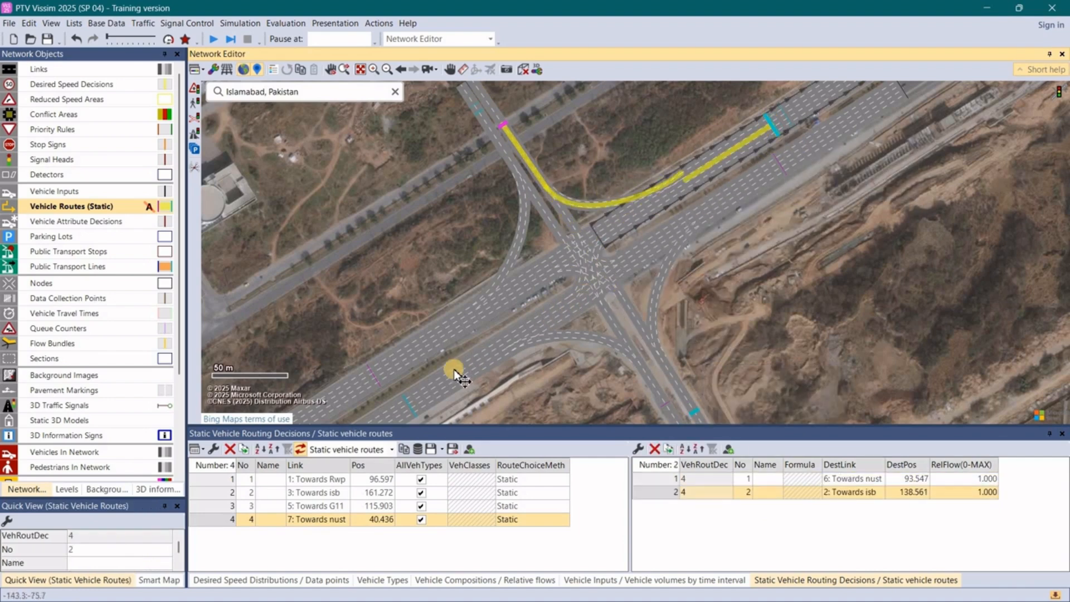
pyautogui.click(416, 394)
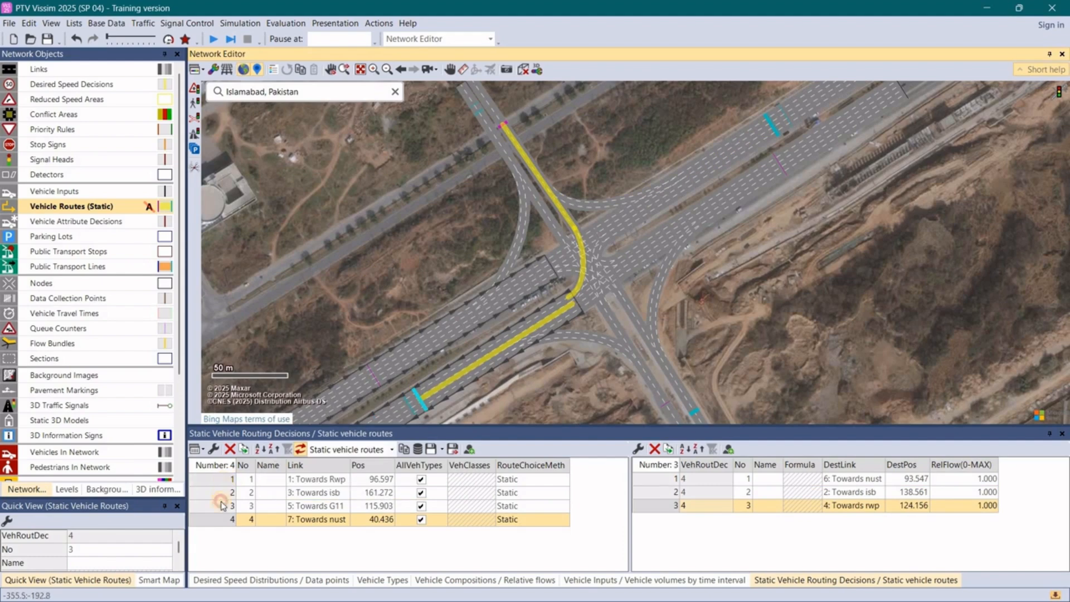
# - List the routes of all four routing decisions together and examine the paths of the three routes starting on Towards Rwp
pyautogui.moveTo(221, 504); pyautogui.dragTo(212, 522)
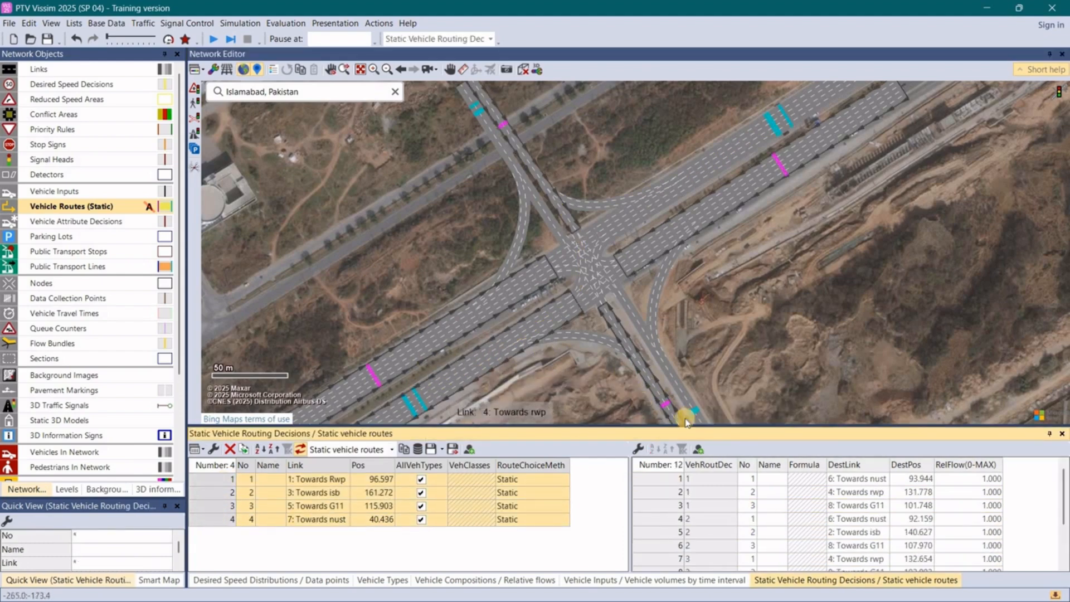
pyautogui.click(661, 480)
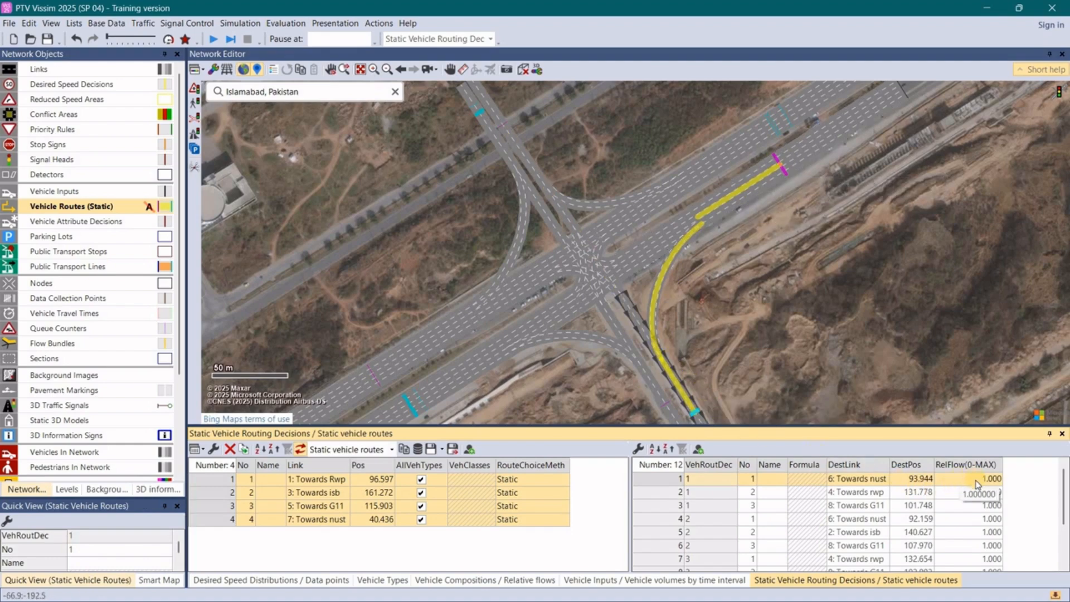
pyautogui.click(668, 493)
pyautogui.click(658, 506)
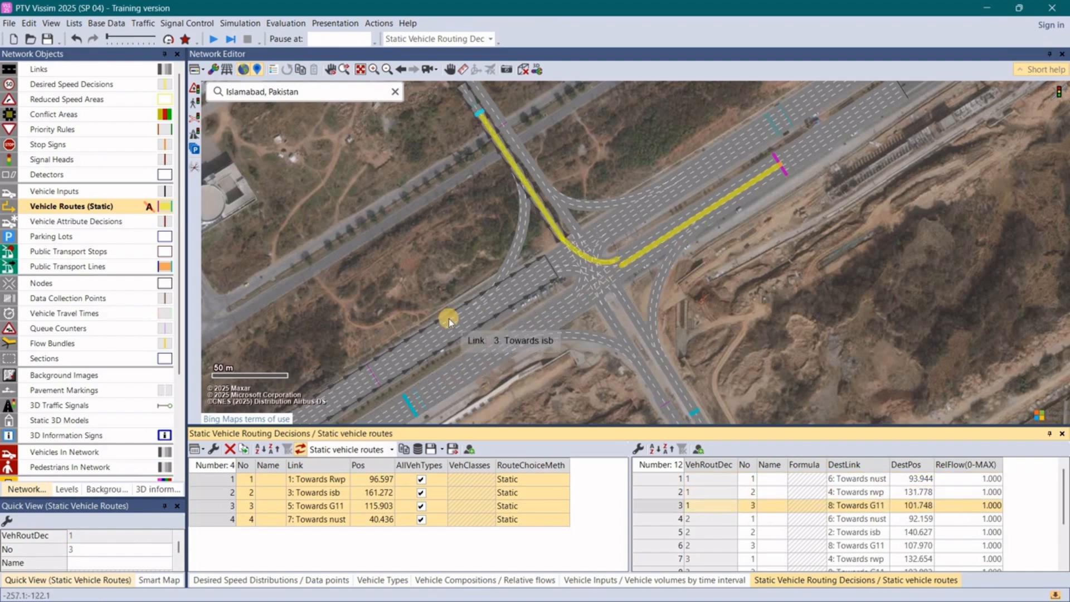
# - Switch to the PowerPoint slide of existing traffic demand and examine the AM and PM peak turning volumes beside the relative flows table
pyautogui.hotkey('alt', 'Tab')
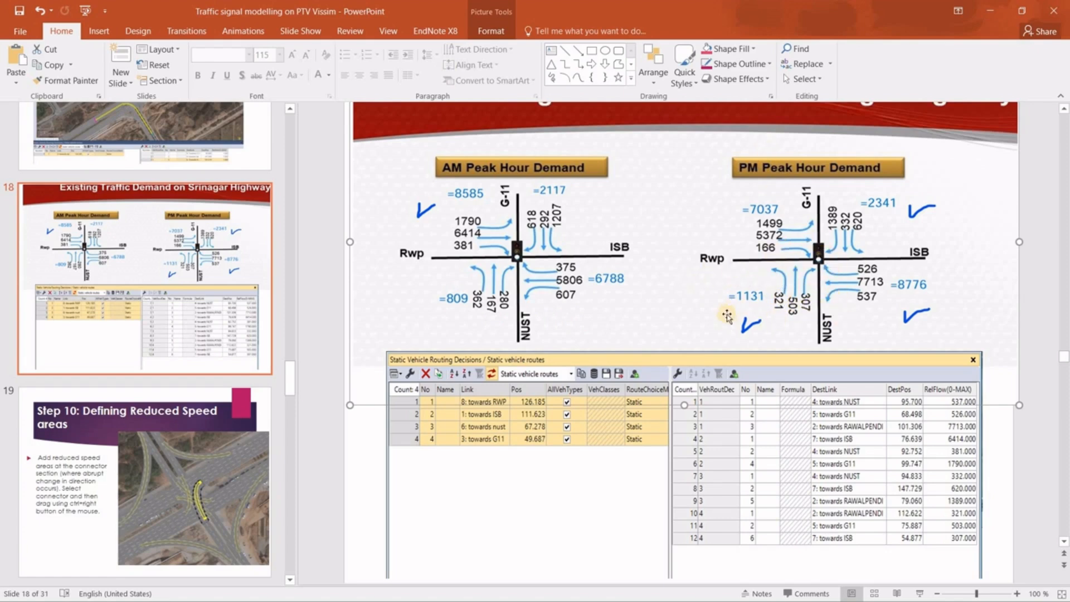
pyautogui.scroll(1, 732, 314)
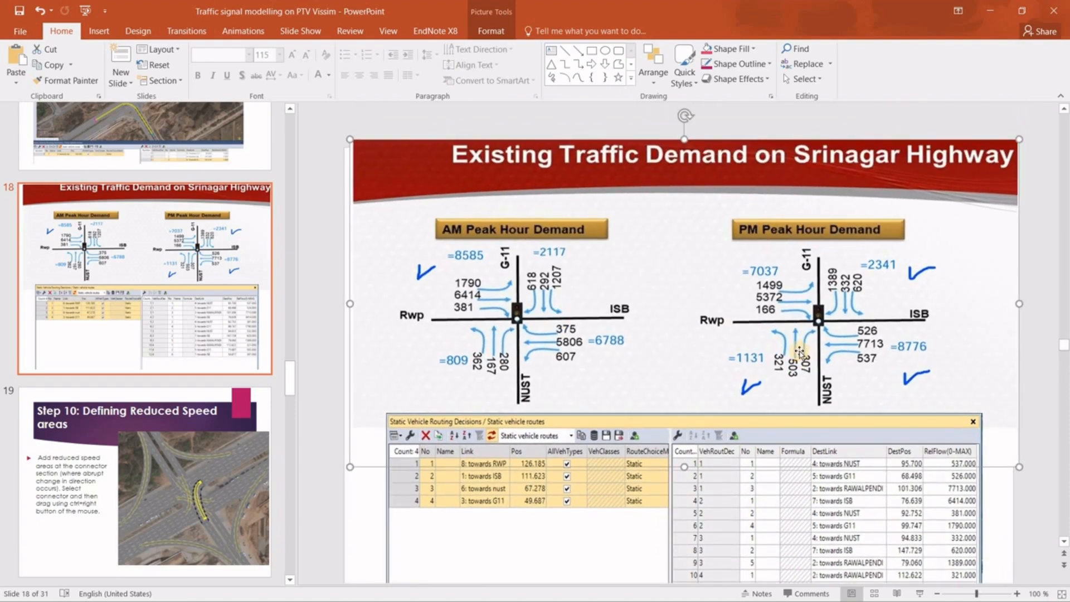
pyautogui.scroll(-1, 799, 352)
pyautogui.scroll(2, 799, 352)
pyautogui.hotkey('alt', 'Tab')
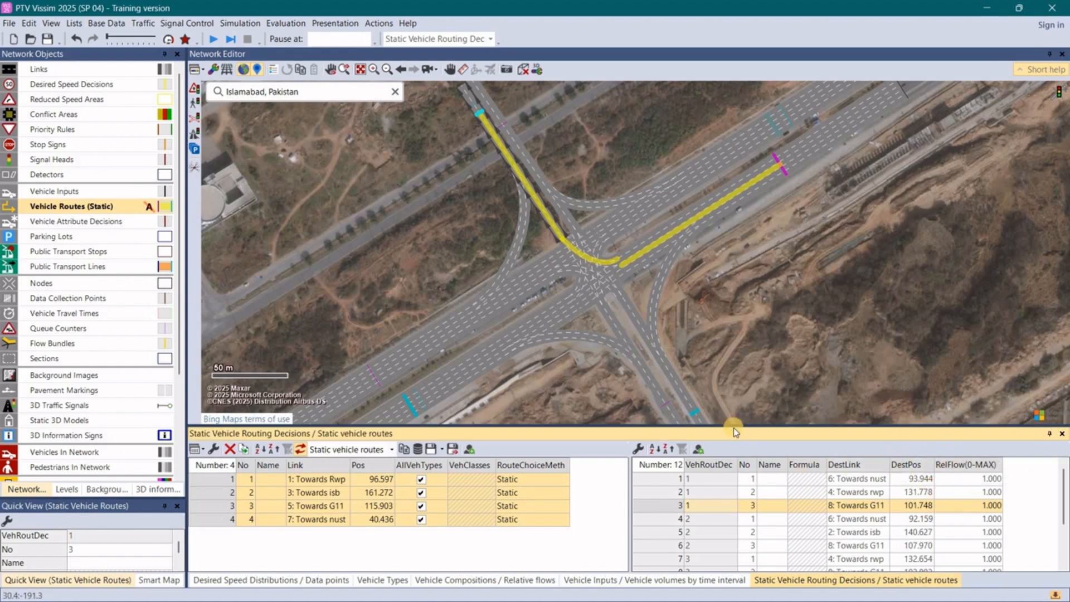
# - Enlarge the routes list and set the relative flow of all three routes of routing decision 1 to 234
pyautogui.moveTo(734, 427); pyautogui.dragTo(753, 341)
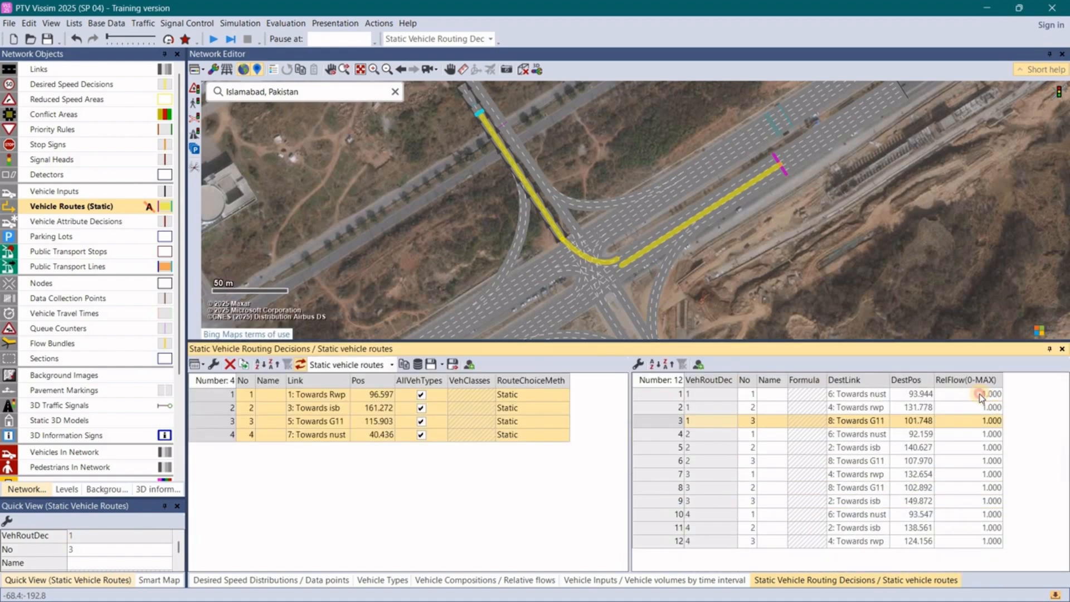
pyautogui.click(980, 393)
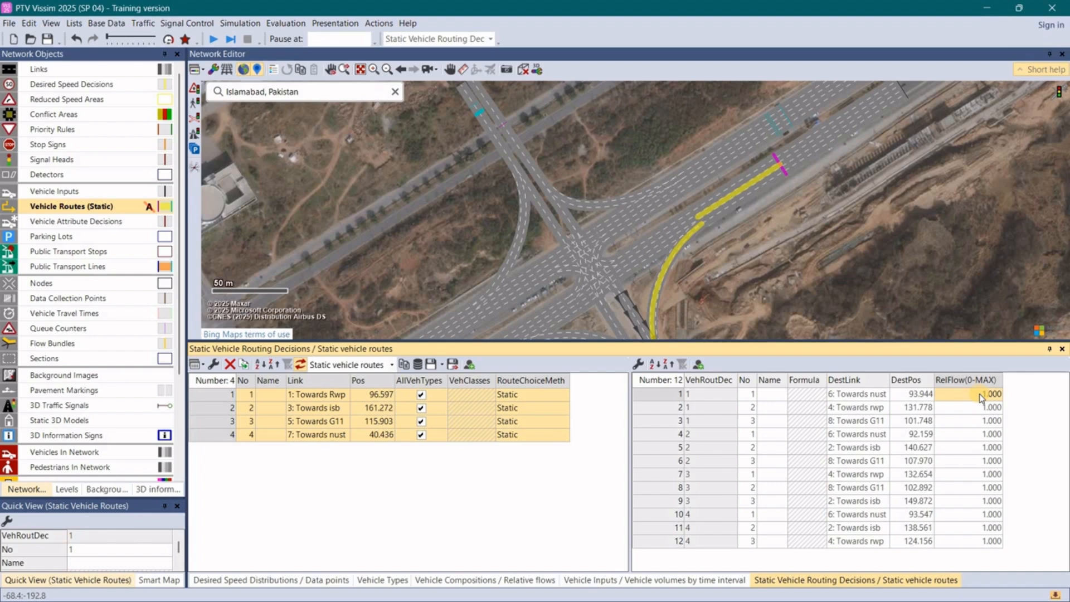
pyautogui.write('234')
pyautogui.press('Return')
pyautogui.press('Return')
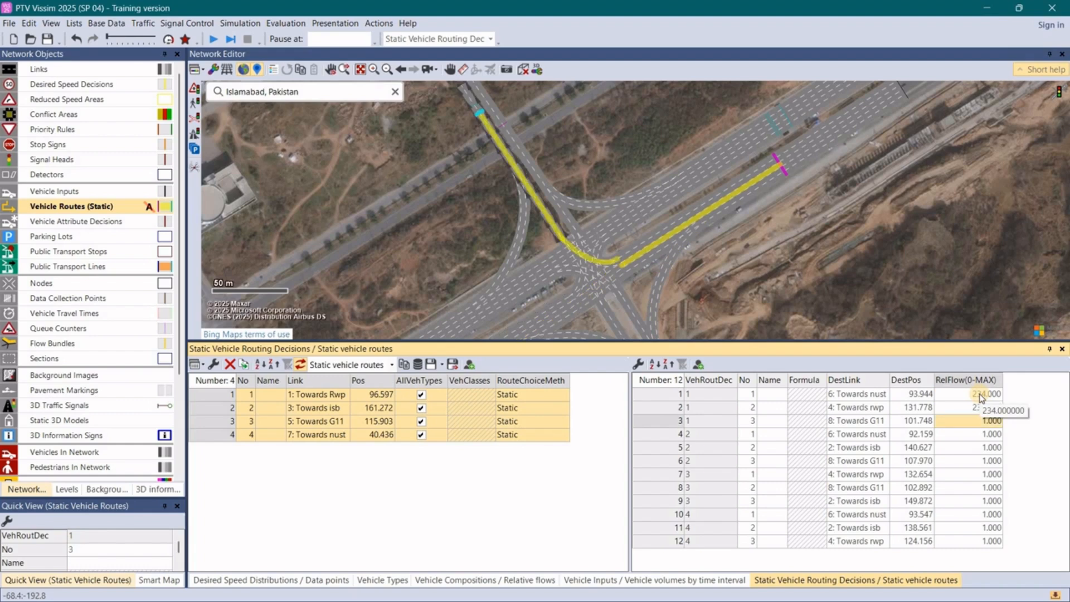
# - Set the relative flows of routing decision 2 to 4554 for Towards nust, 454 for Towards isb and 454 for Towards G11
pyautogui.write('234')
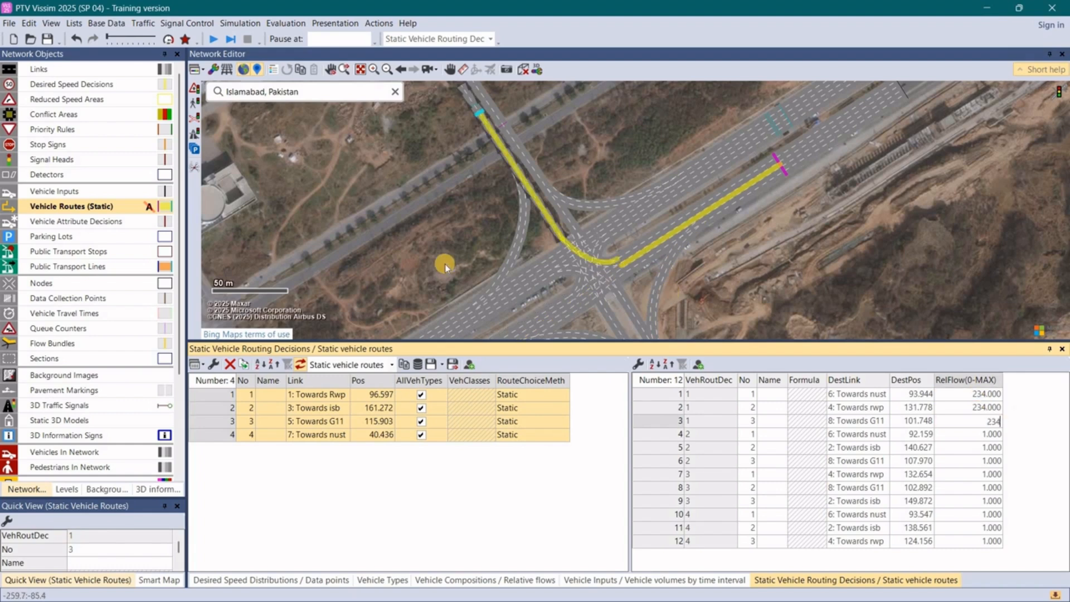
pyautogui.press('Return')
pyautogui.write('4554')
pyautogui.press('Return')
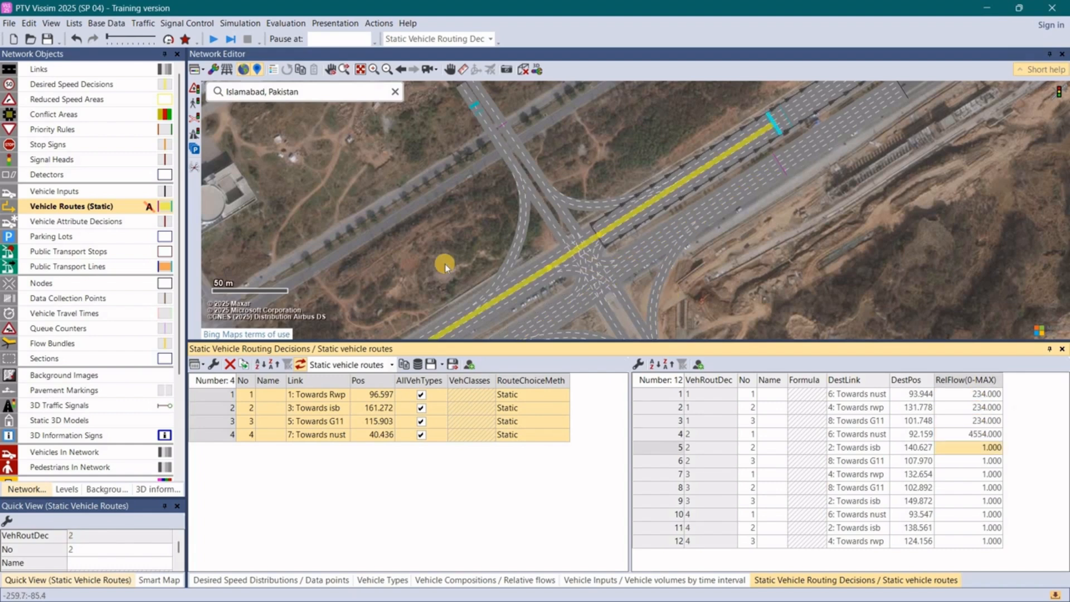
pyautogui.write('454')
pyautogui.press('Return')
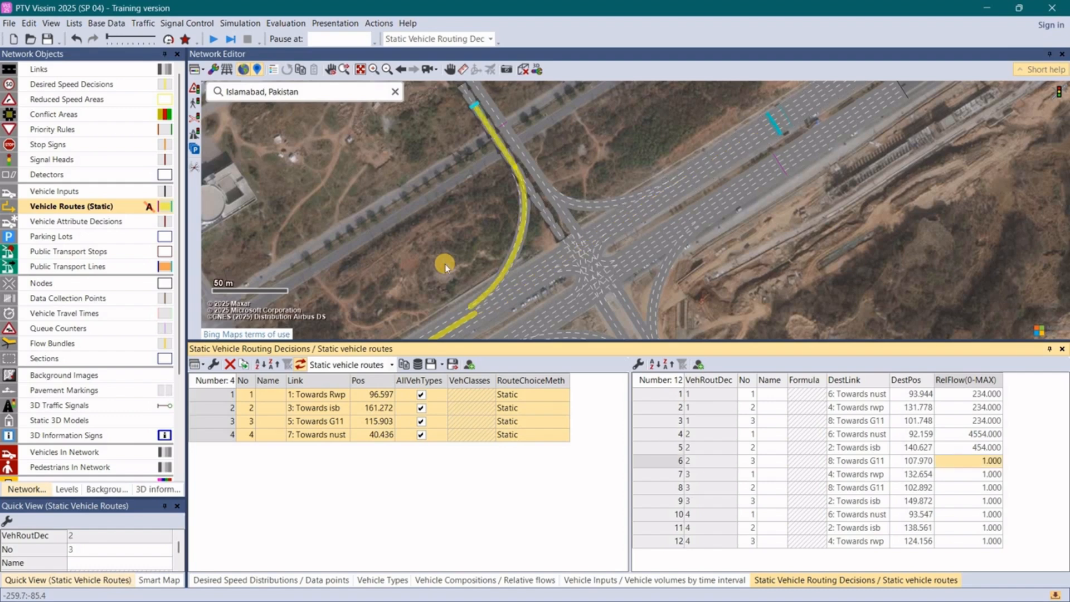
pyautogui.write('454')
pyautogui.press('Return')
# - Set the relative flow of all three routes of routing decision 3 to 345
pyautogui.write('345')
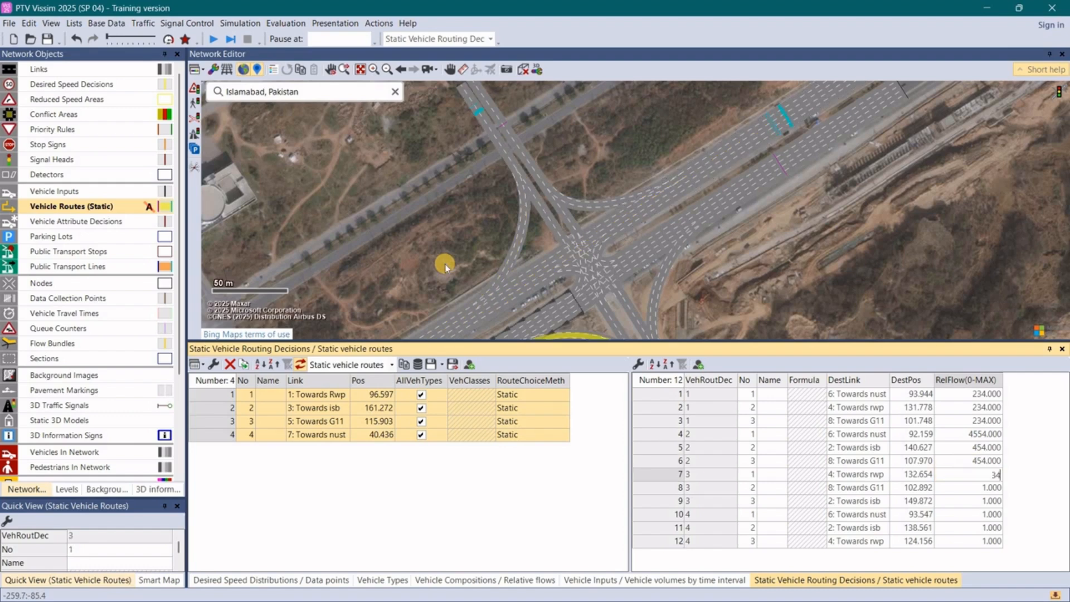
pyautogui.press('Return')
pyautogui.write('345')
pyautogui.press('Return')
pyautogui.write('34')
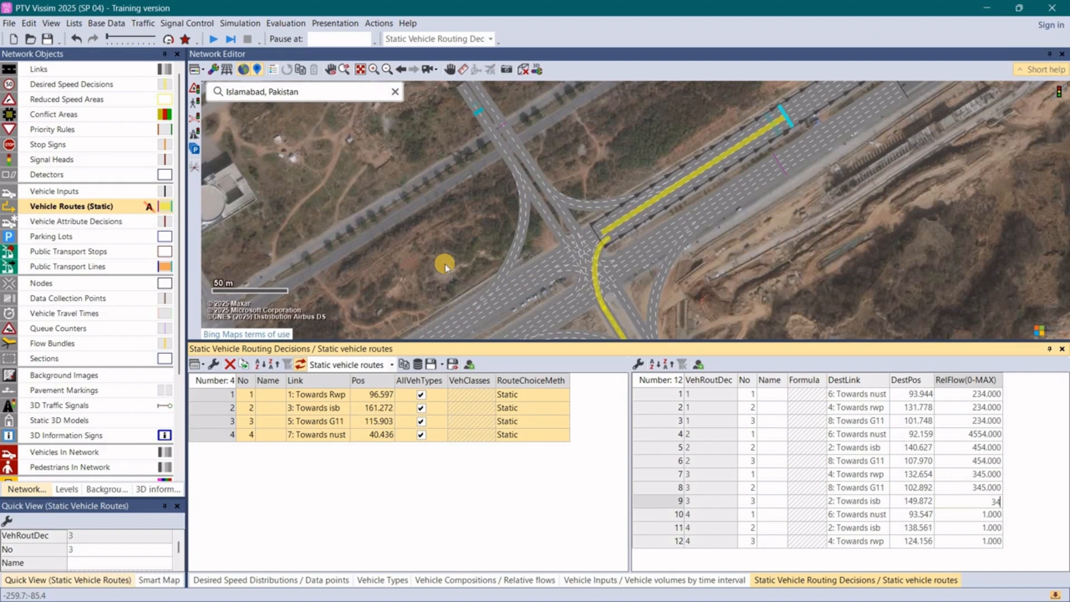
pyautogui.write('5')
pyautogui.press('Return')
# - Set the relative flows of routing decision 4 to 345 for Towards nust, 543 for Towards isb and 234 for Towards rwp
pyautogui.write('34')
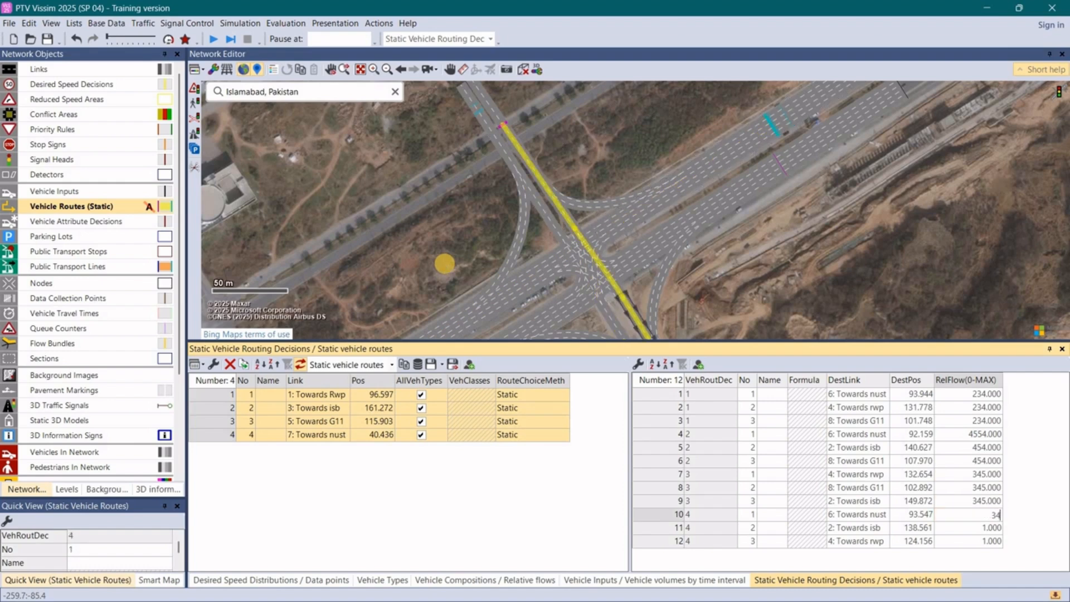
pyautogui.write('5')
pyautogui.press('Return')
pyautogui.write('543')
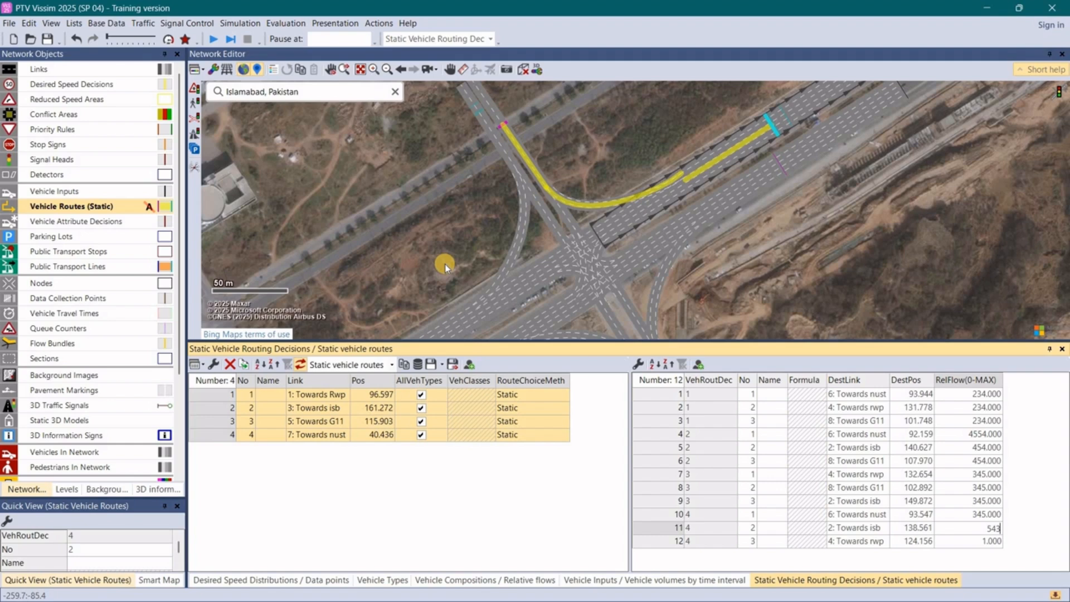
pyautogui.press('Return')
pyautogui.write('234')
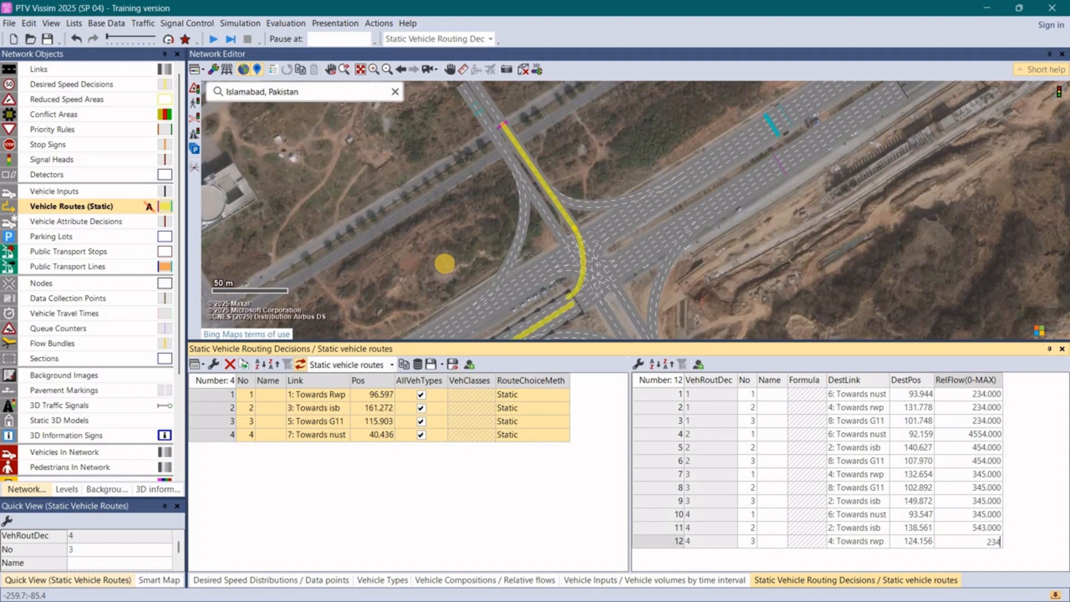
pyautogui.press('Up')
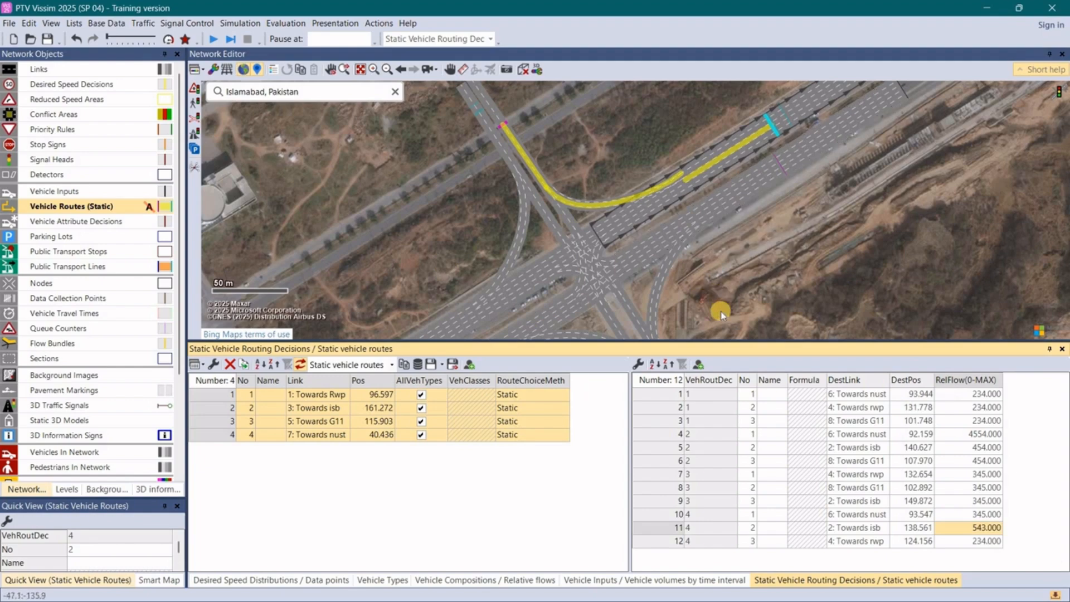
pyautogui.click(546, 102)
pyautogui.scroll(-2, 546, 103)
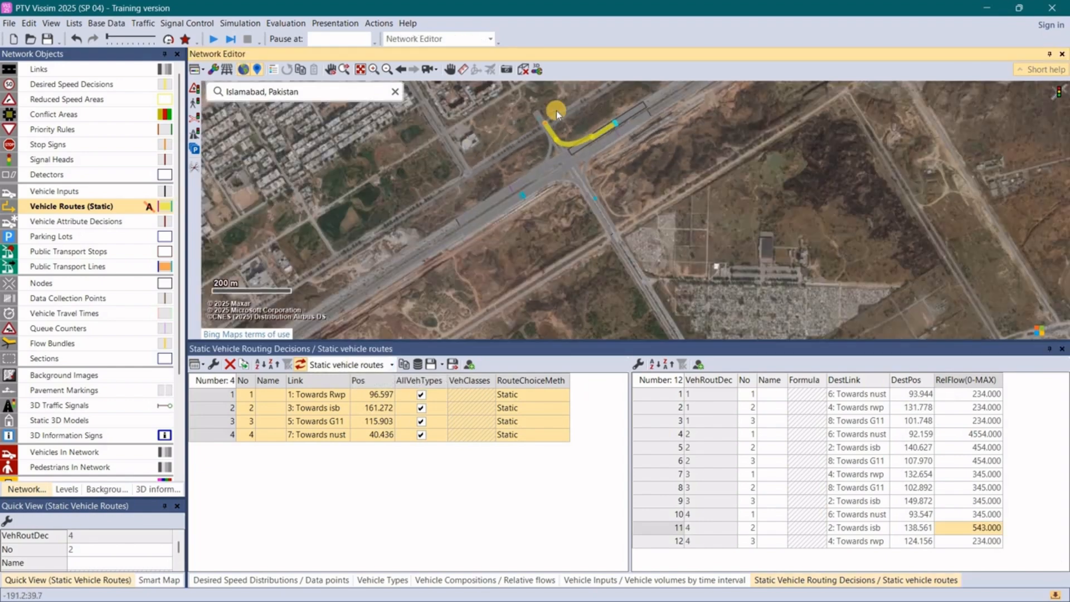
pyautogui.scroll(1, 556, 110)
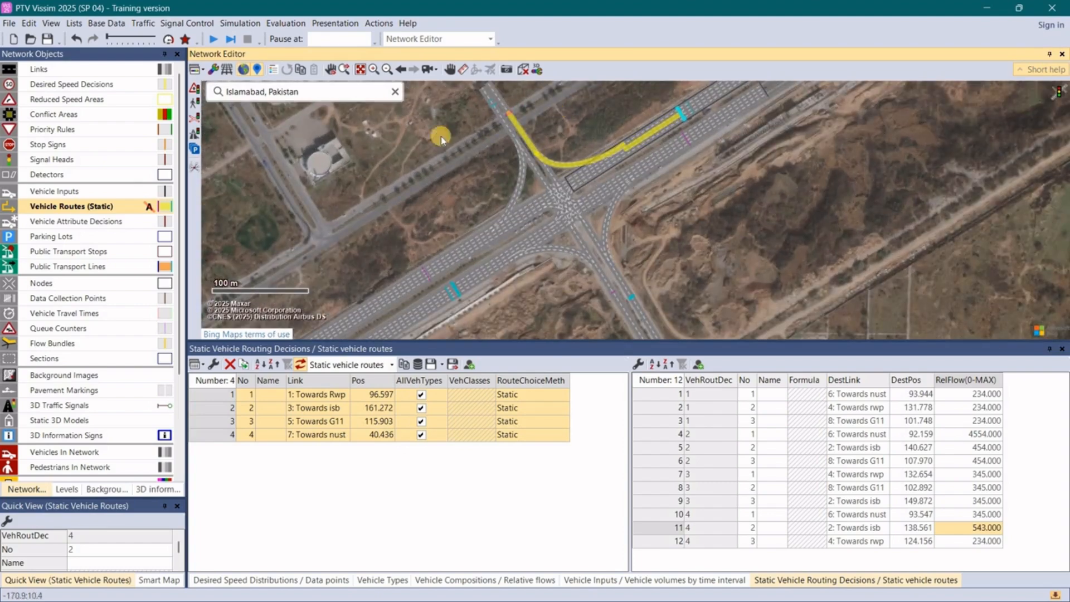
pyautogui.rightClick(372, 136)
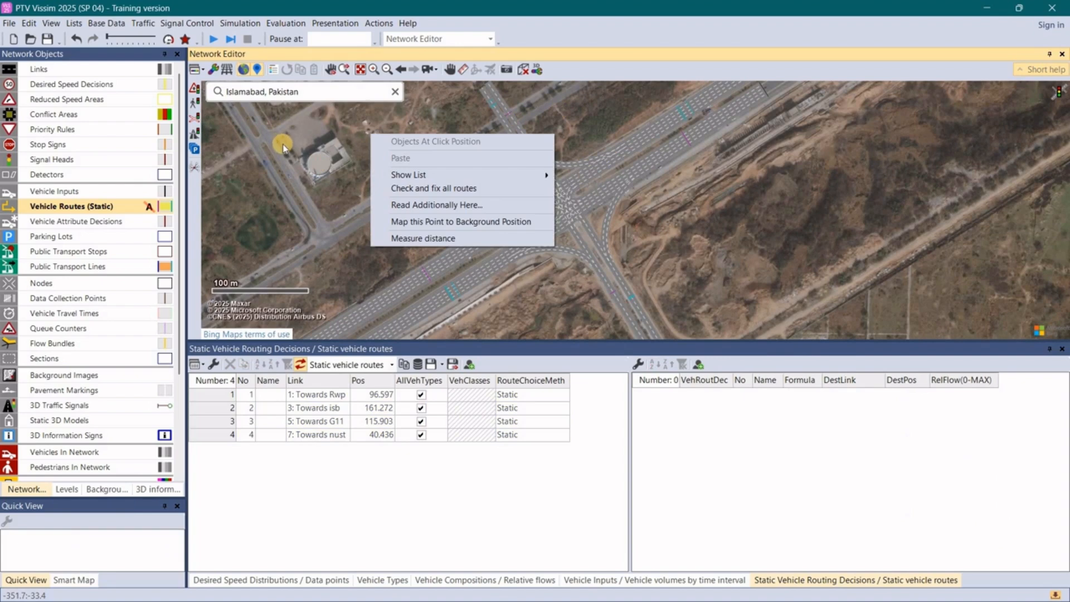
pyautogui.click(431, 272)
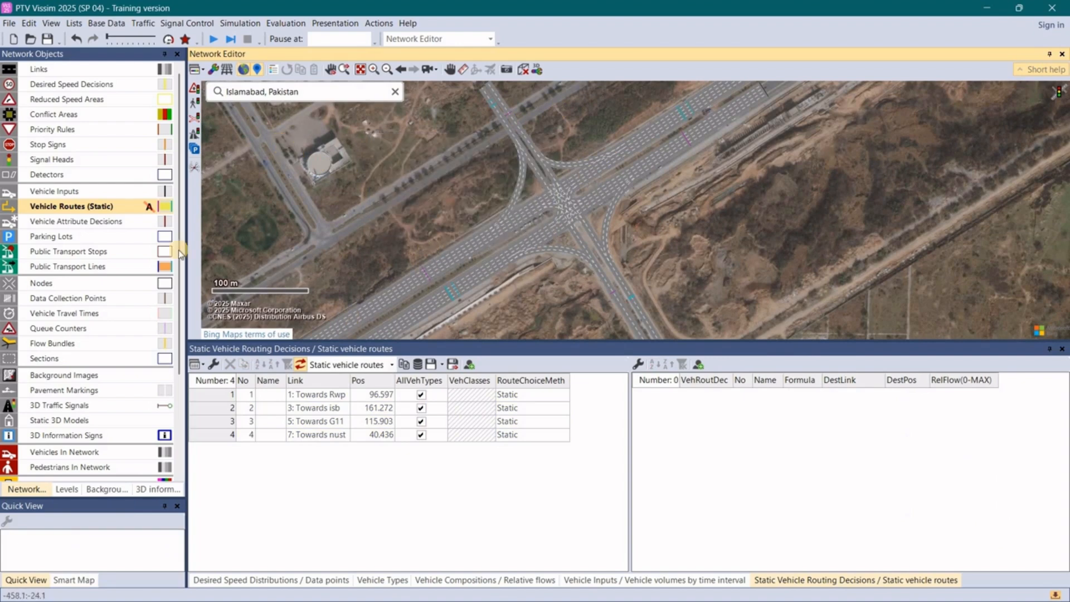
pyautogui.click(110, 209)
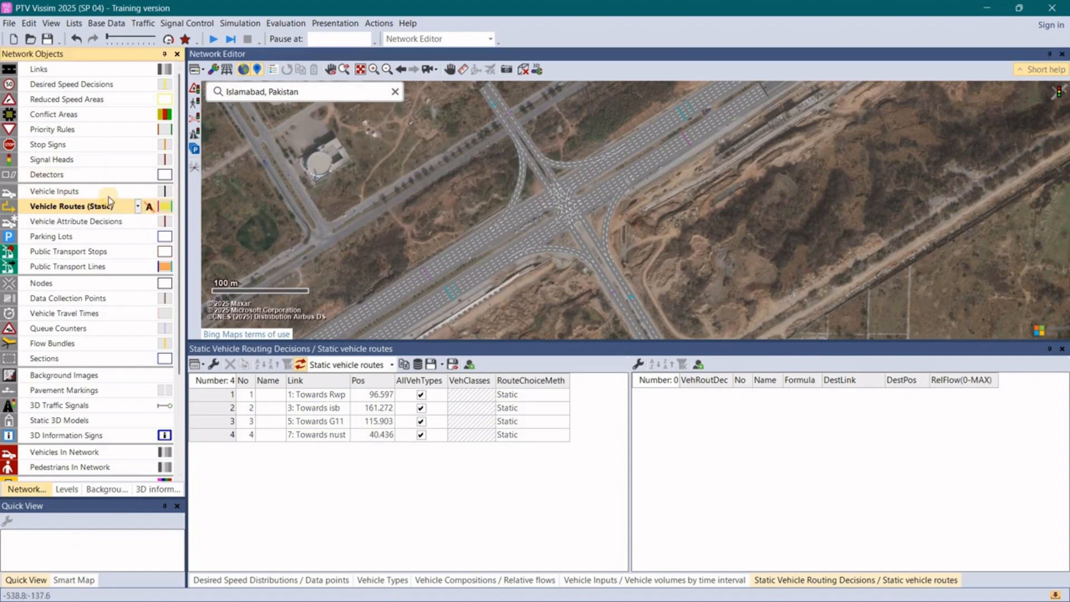
pyautogui.click(79, 120)
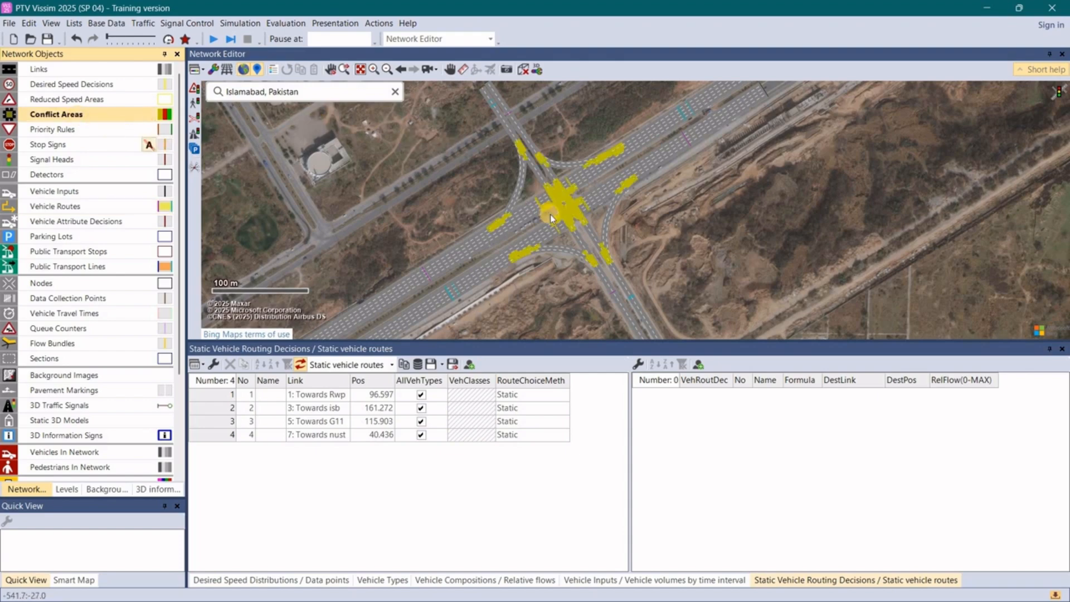
pyautogui.scroll(4, 551, 214)
pyautogui.scroll(-4, 641, 268)
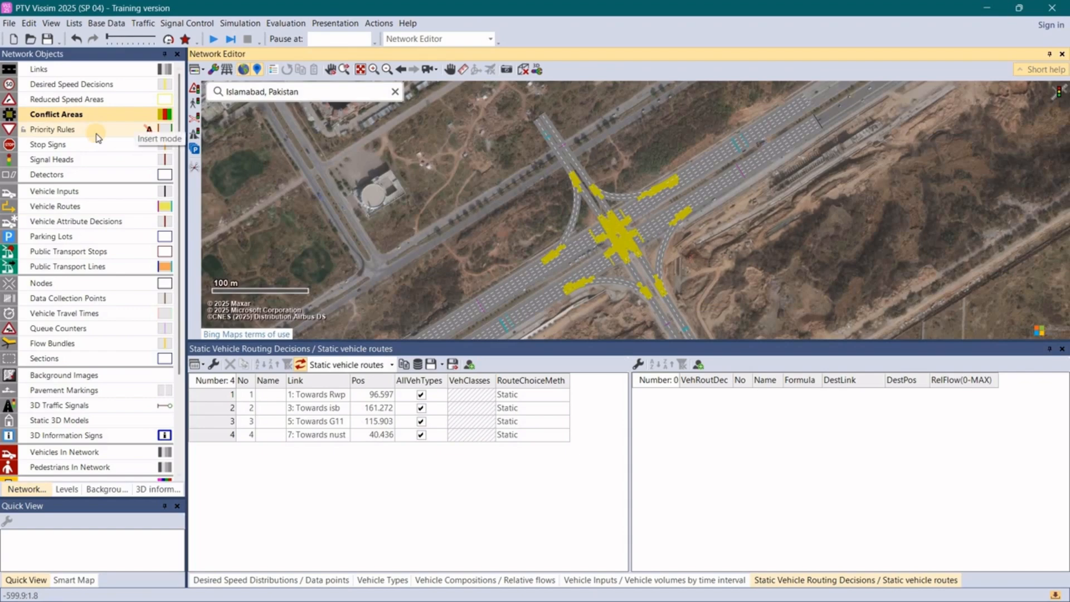
# - Add a reduced speed area about 79 m long on lane 2 of curved connector 10001, starting at about 4.8 m
pyautogui.click(71, 99)
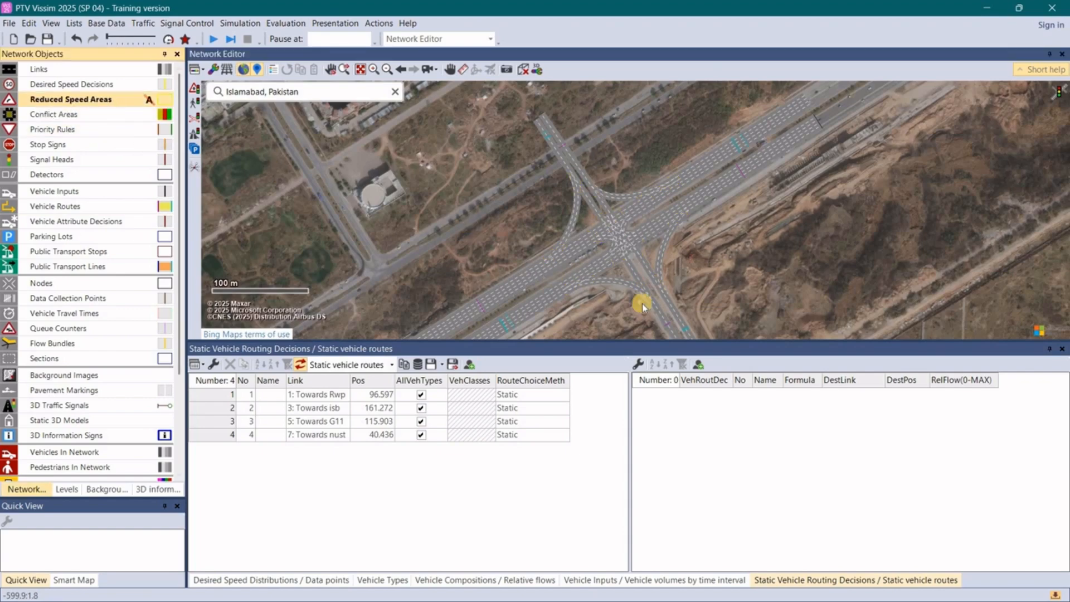
pyautogui.scroll(2, 650, 306)
pyautogui.click(662, 304)
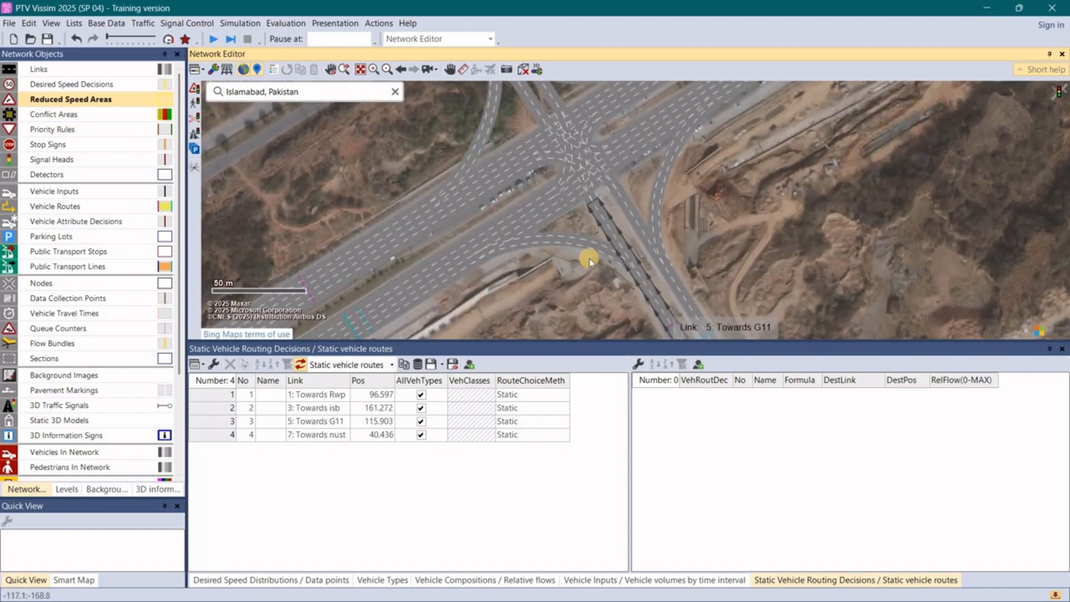
pyautogui.click(611, 273)
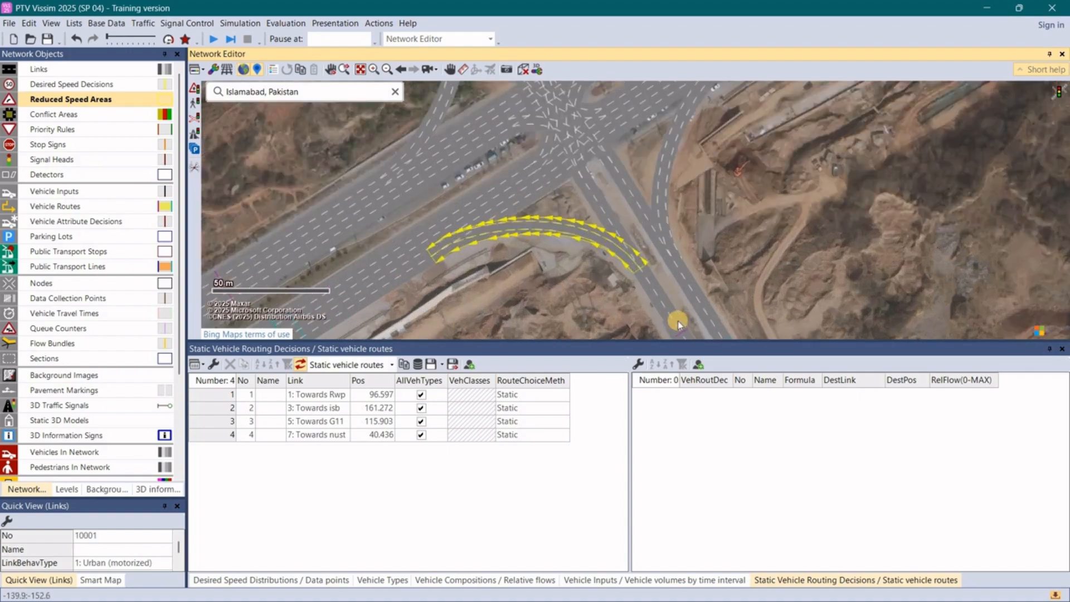
pyautogui.scroll(2, 630, 301)
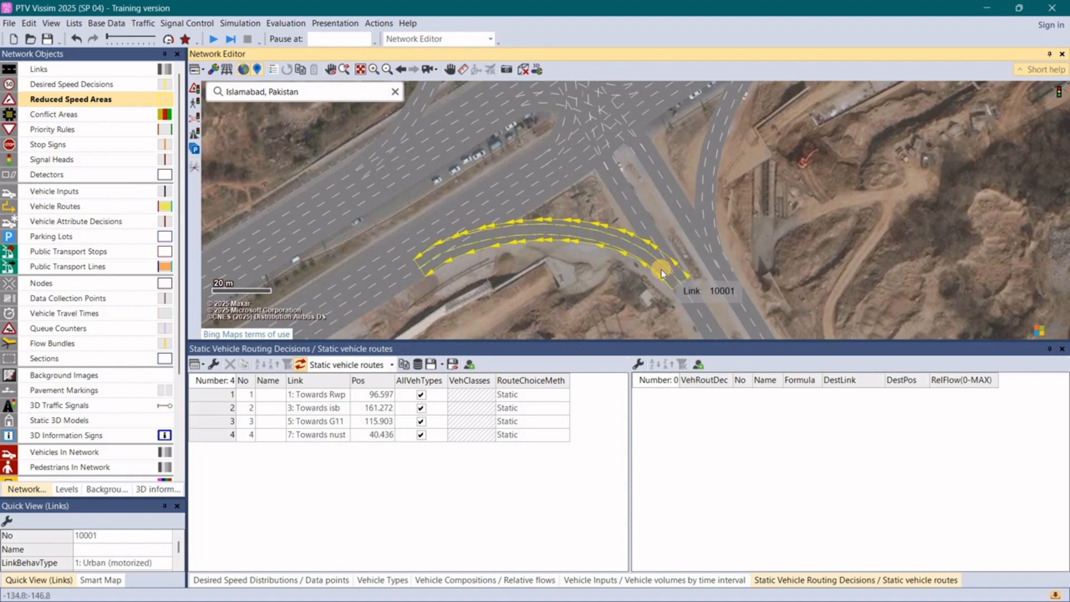
pyautogui.scroll(-2, 663, 273)
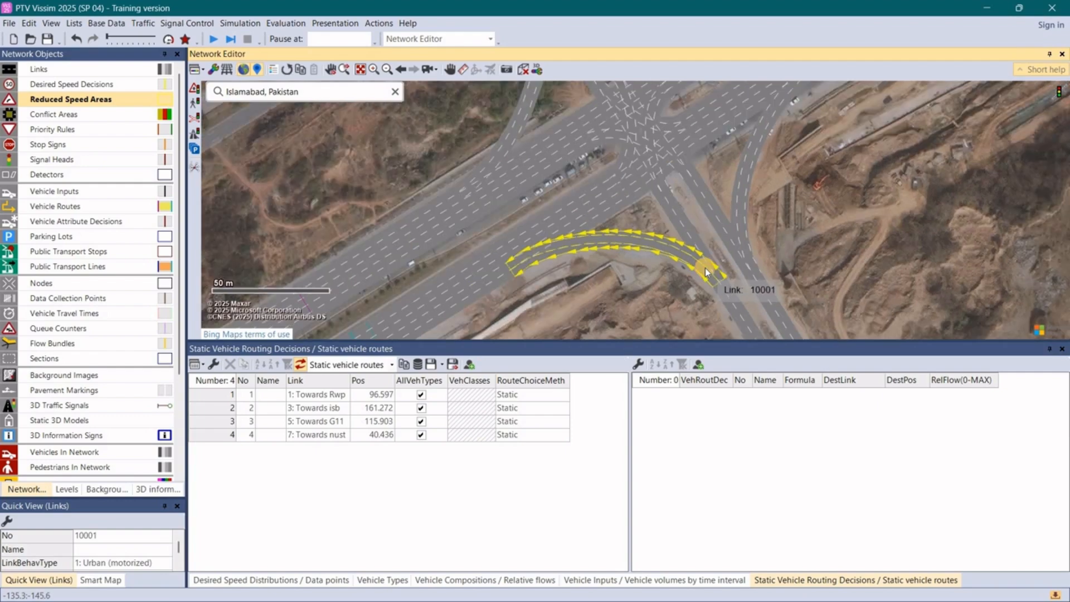
pyautogui.scroll(2, 705, 272)
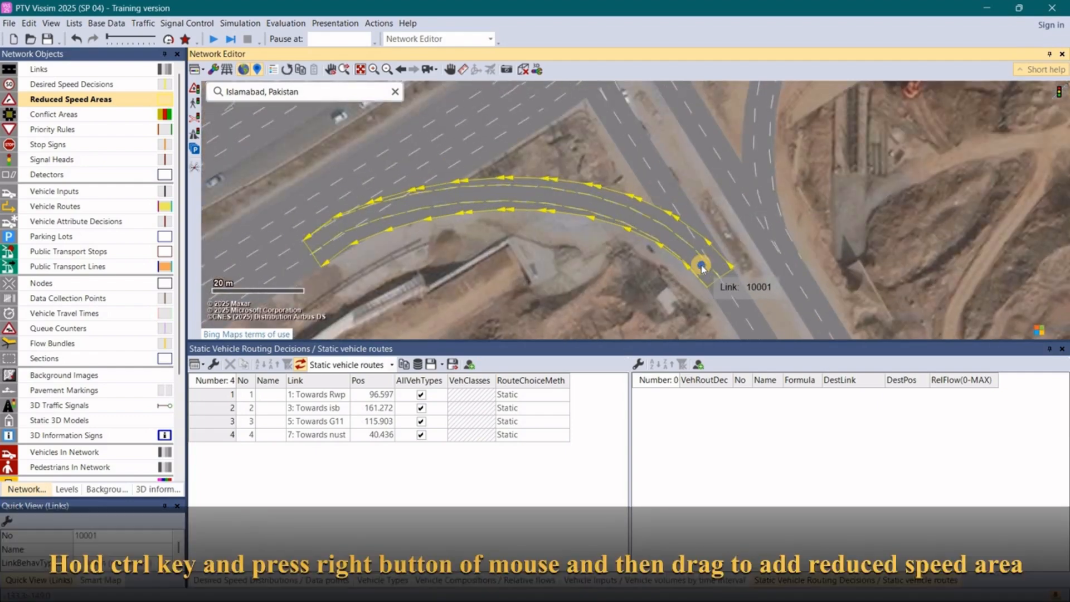
pyautogui.moveTo(701, 267); pyautogui.dragTo(345, 219)
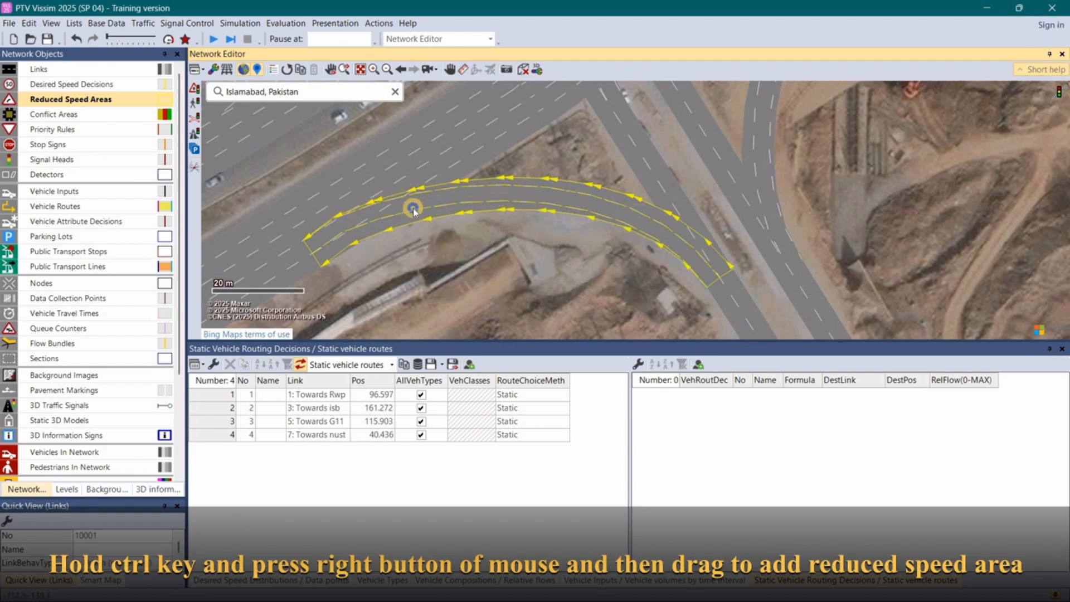
pyautogui.moveTo(699, 266); pyautogui.dragTo(361, 215)
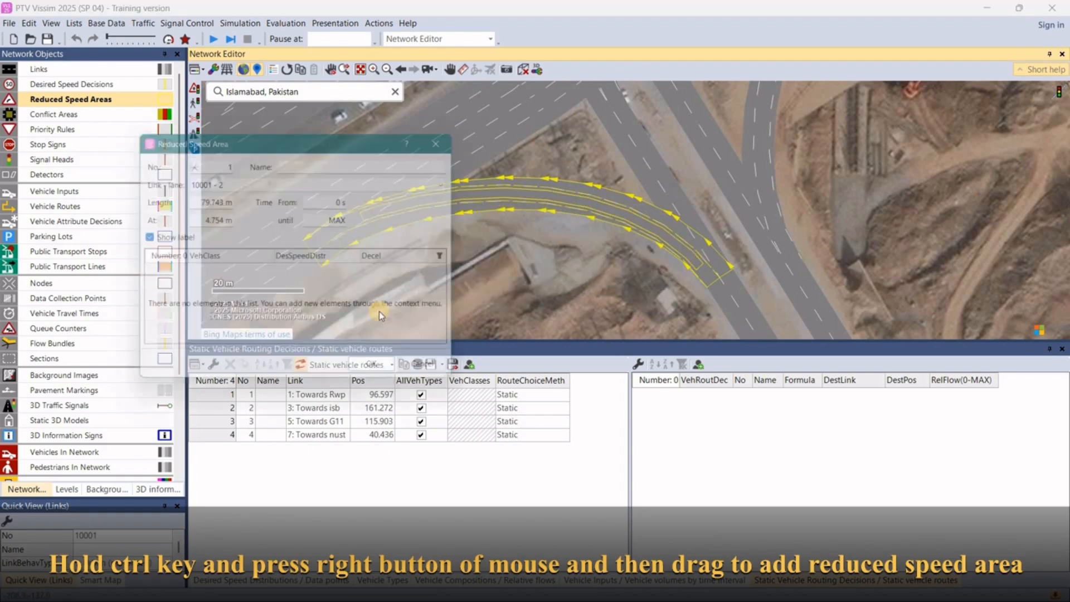
pyautogui.click(383, 375)
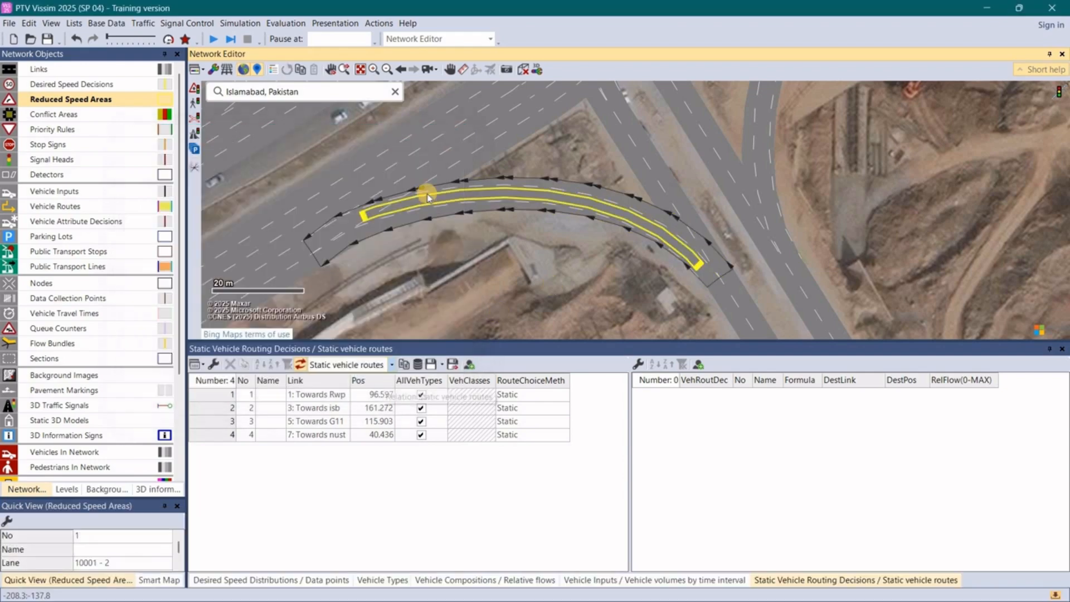
# - Add a reduced speed area about 44 m long on lane 2 of connector 10009, starting at about 4.3 m
pyautogui.scroll(-2, 580, 256)
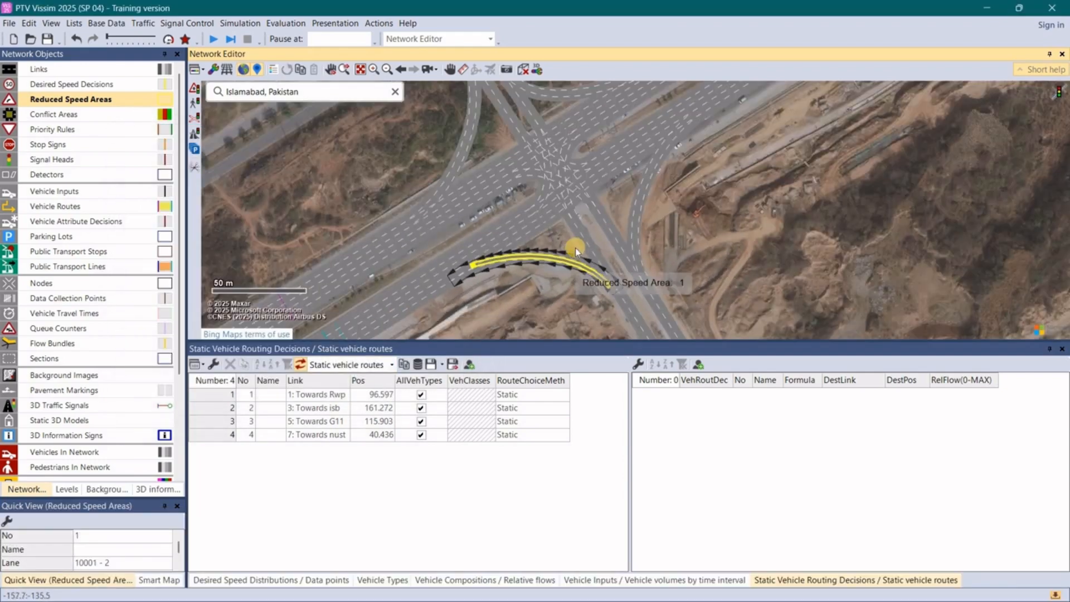
pyautogui.scroll(2, 682, 187)
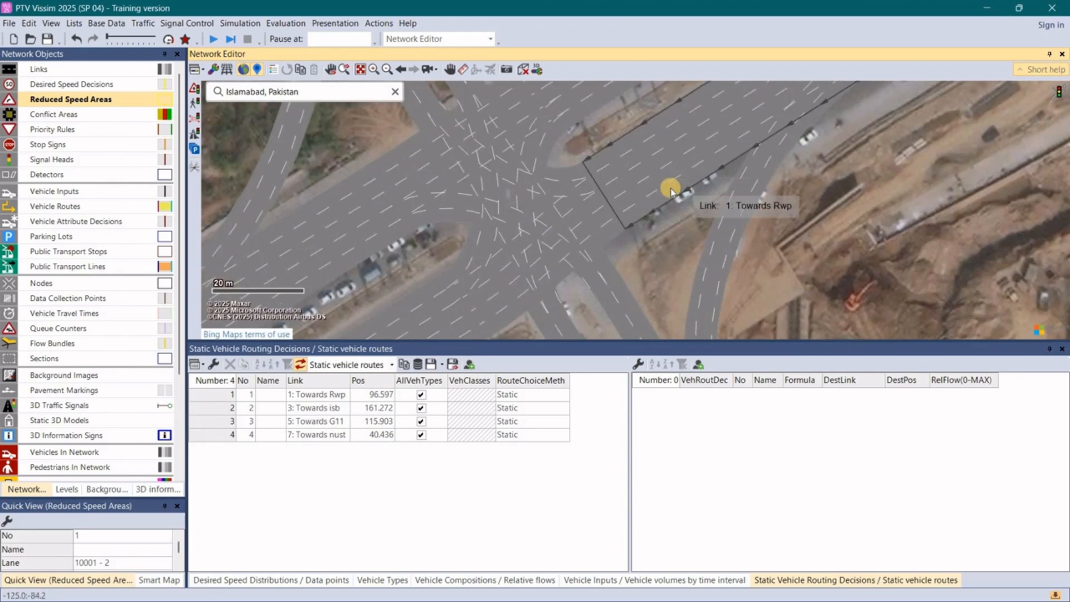
pyautogui.scroll(-2, 669, 173)
pyautogui.click(613, 232)
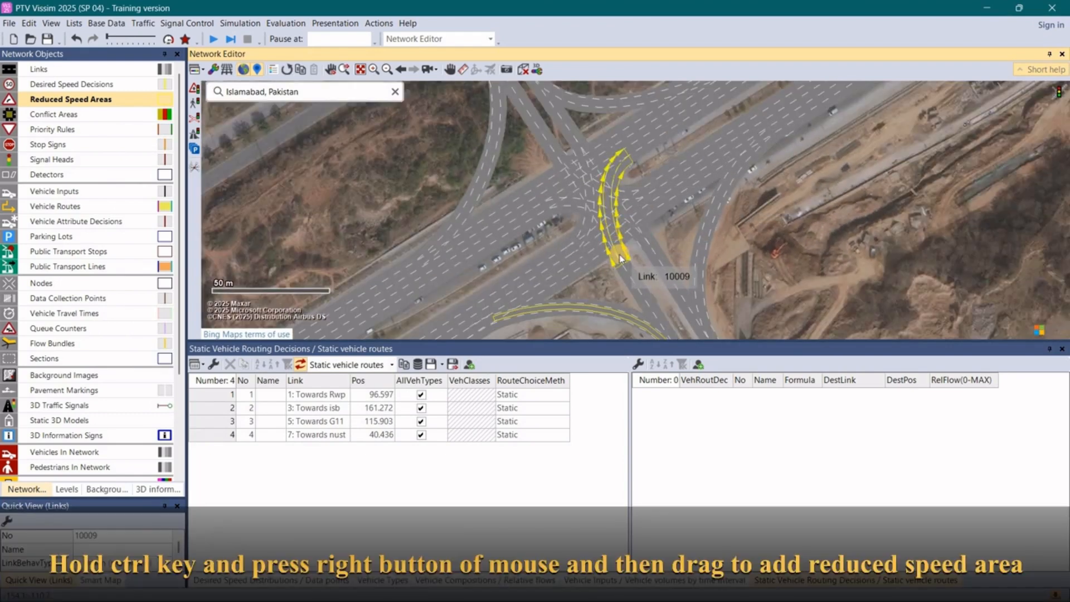
pyautogui.moveTo(617, 245); pyautogui.dragTo(620, 150)
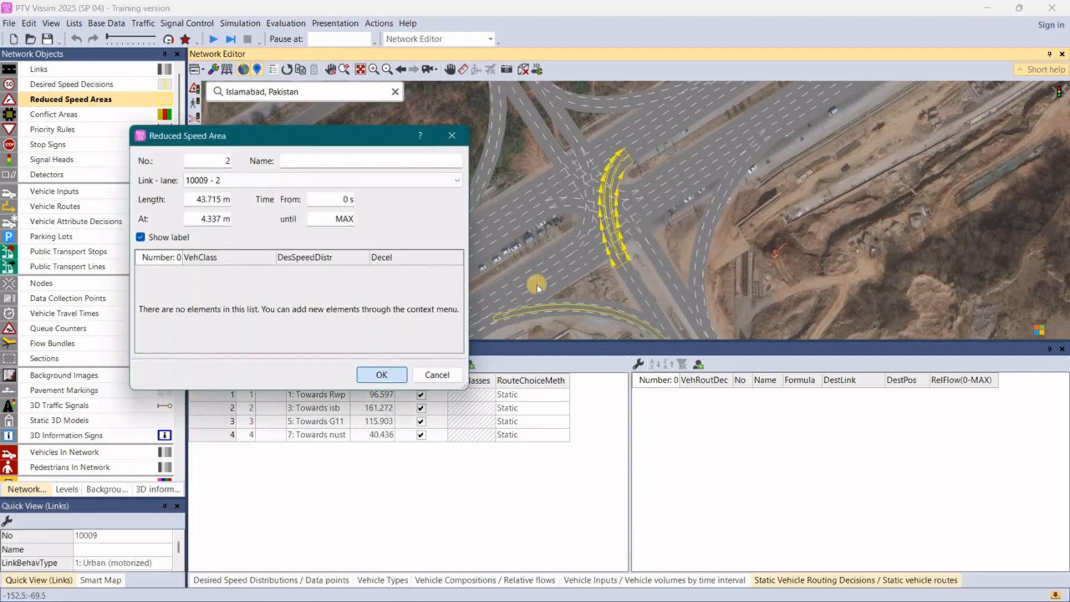
pyautogui.click(382, 375)
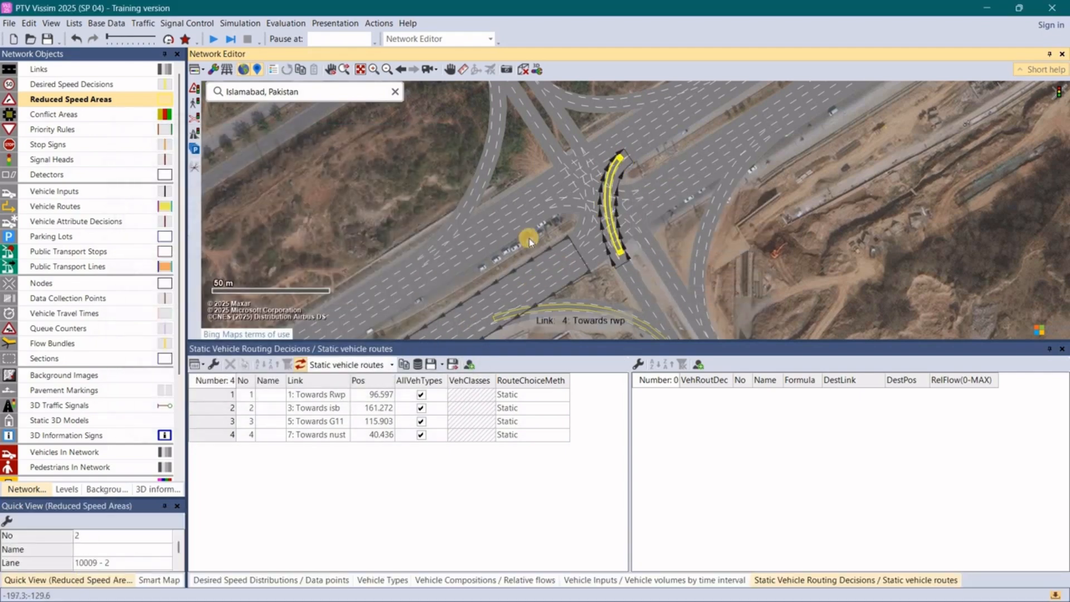
# - Add a reduced speed area along most of lane 2 of connector 10005 inside the junction
pyautogui.click(684, 180)
pyautogui.click(636, 189)
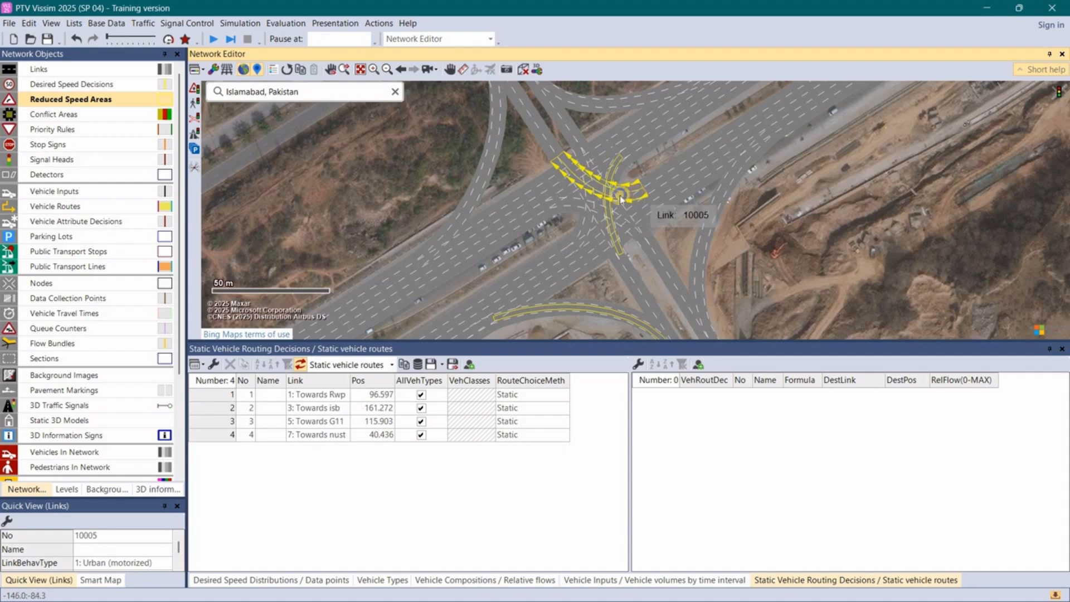
pyautogui.moveTo(637, 191)
pyautogui.mouseDown()
pyautogui.moveTo(576, 178)
pyautogui.moveTo(562, 160)
pyautogui.mouseUp()
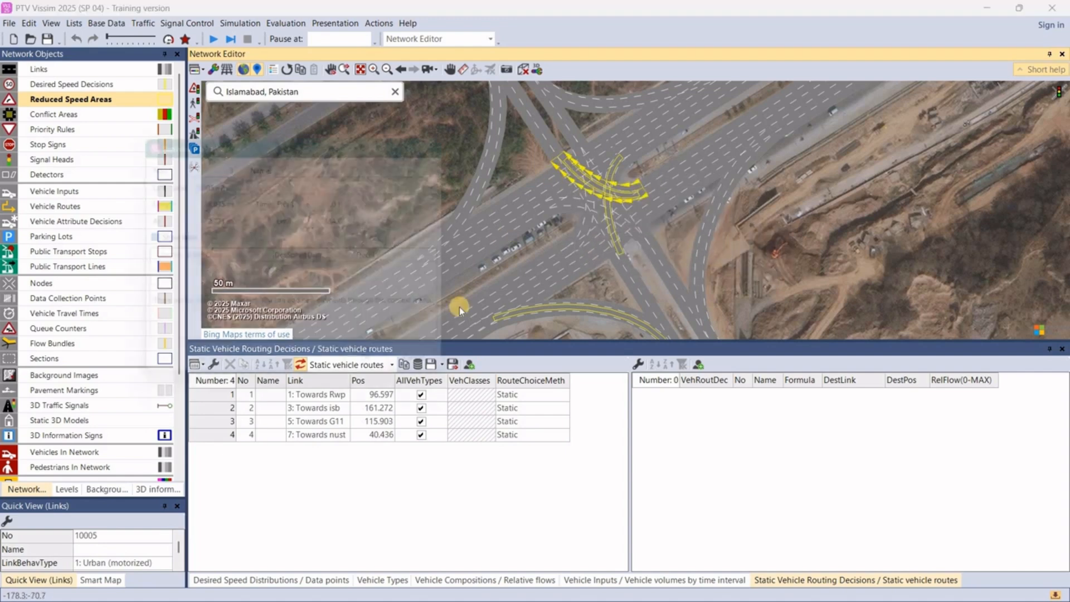
pyautogui.click(377, 372)
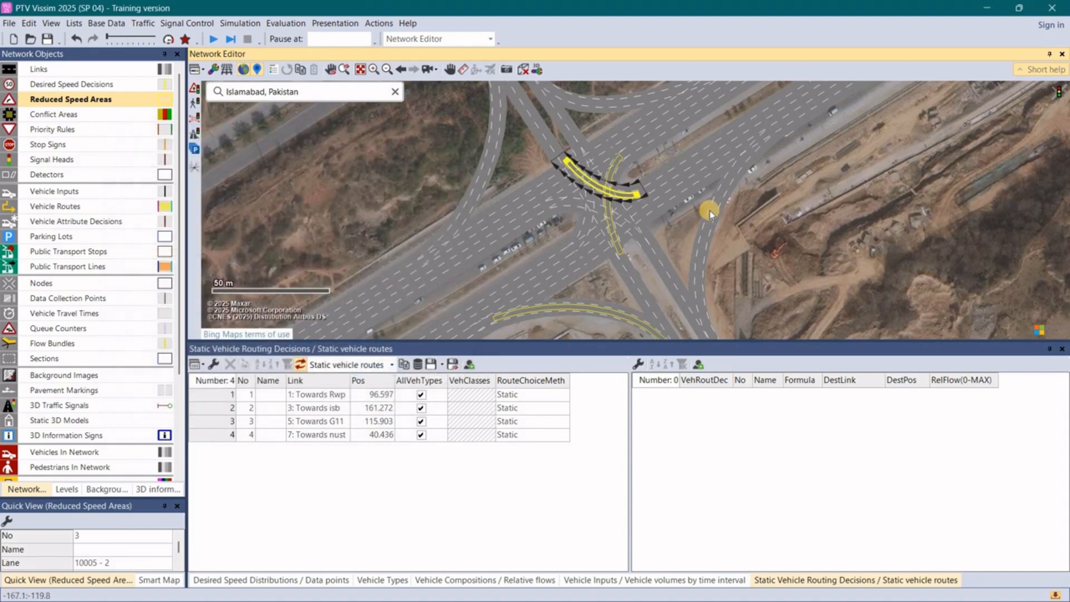
# - Add a reduced speed area about 84 m long on lane 2 of curved connector 10000, starting at about 11.9 m
pyautogui.click(709, 214)
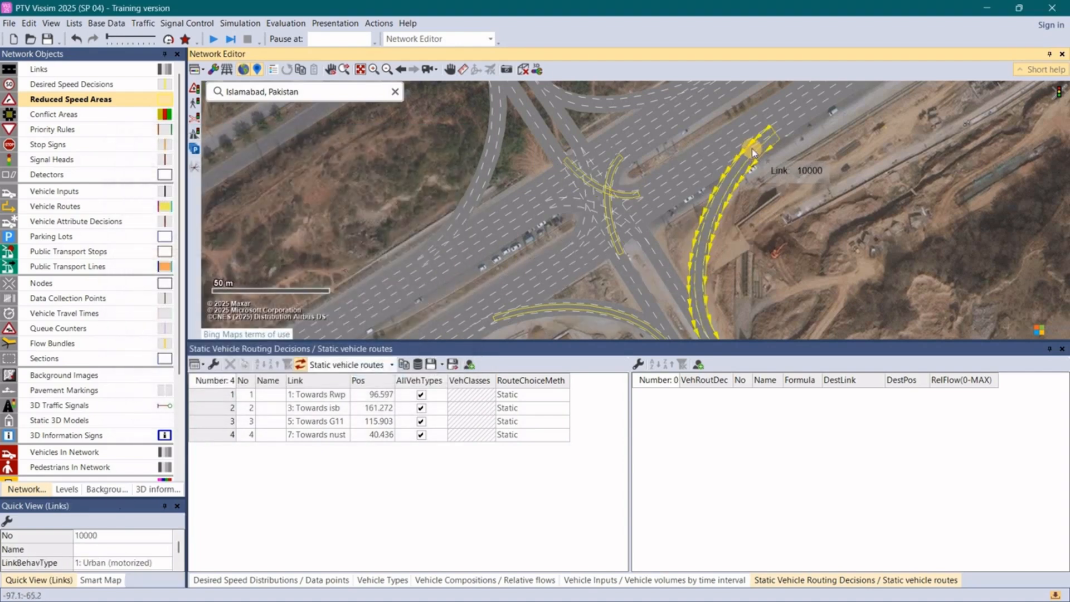
pyautogui.moveTo(752, 149)
pyautogui.mouseDown()
pyautogui.moveTo(700, 279)
pyautogui.moveTo(705, 339)
pyautogui.mouseUp()
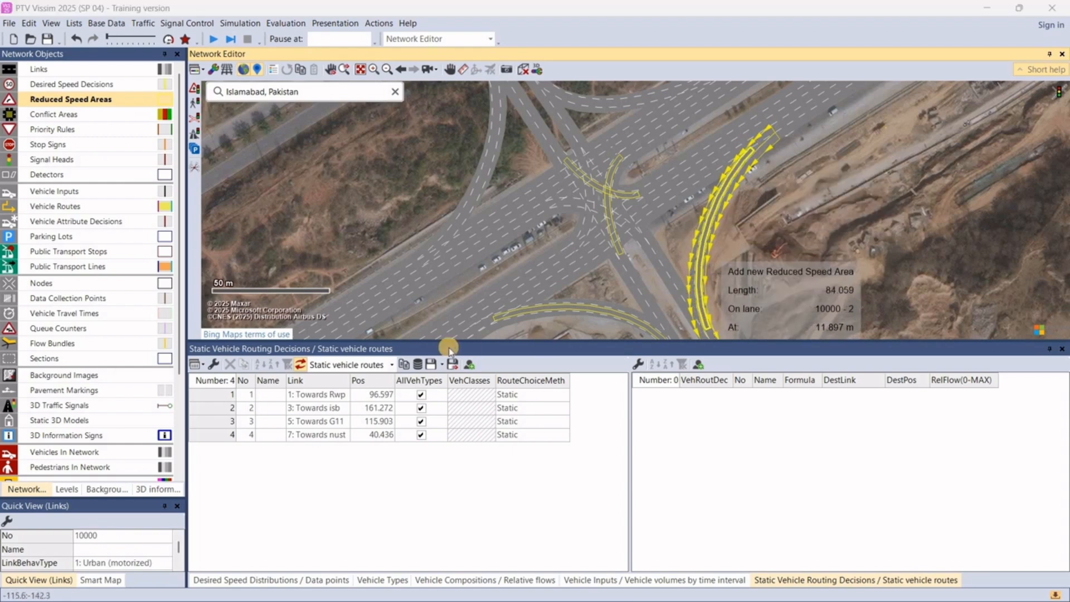
pyautogui.click(396, 375)
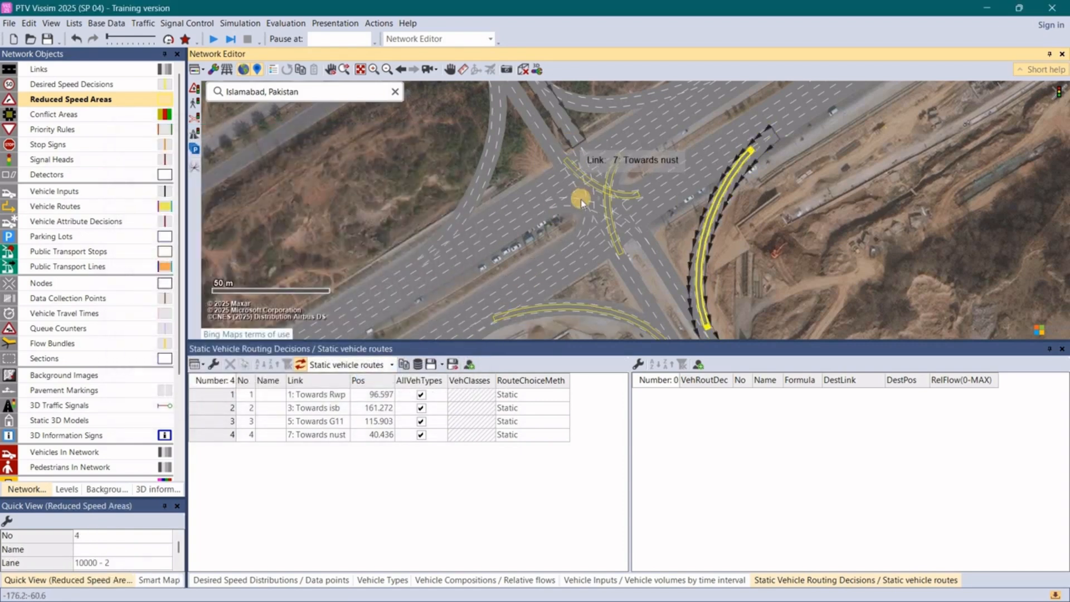
# - Add a reduced speed area along most of lane 3 of connector 10011 inside the junction
pyautogui.click(584, 159)
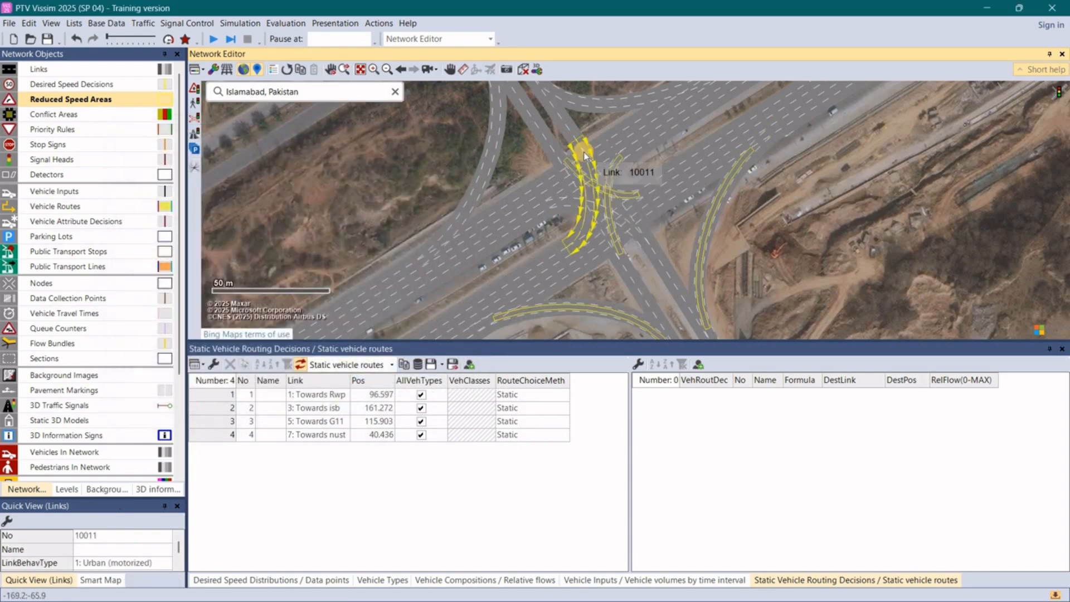
pyautogui.moveTo(583, 151); pyautogui.dragTo(575, 243)
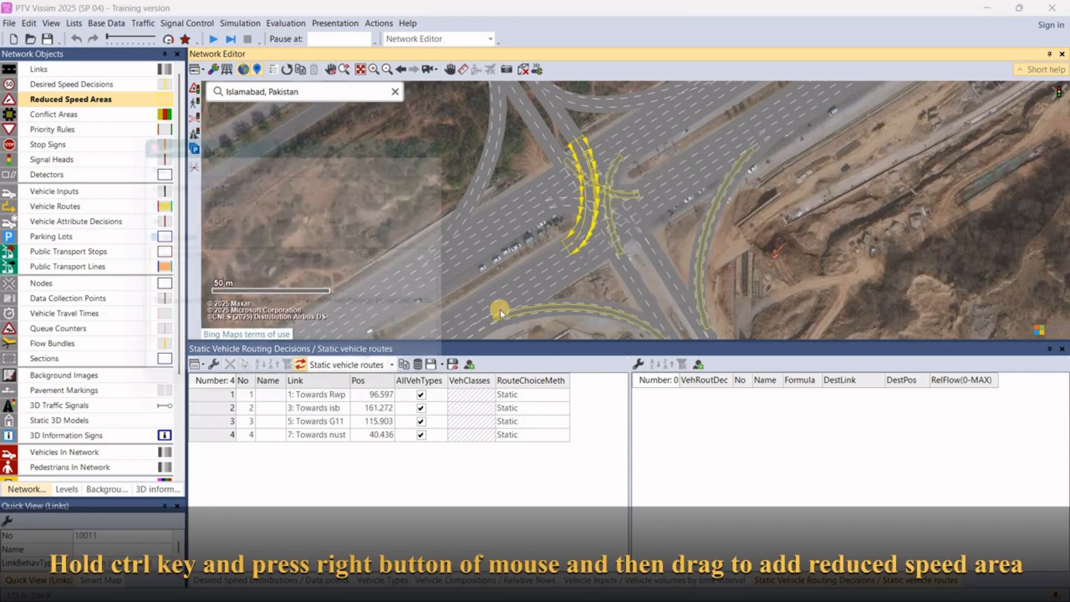
pyautogui.click(387, 371)
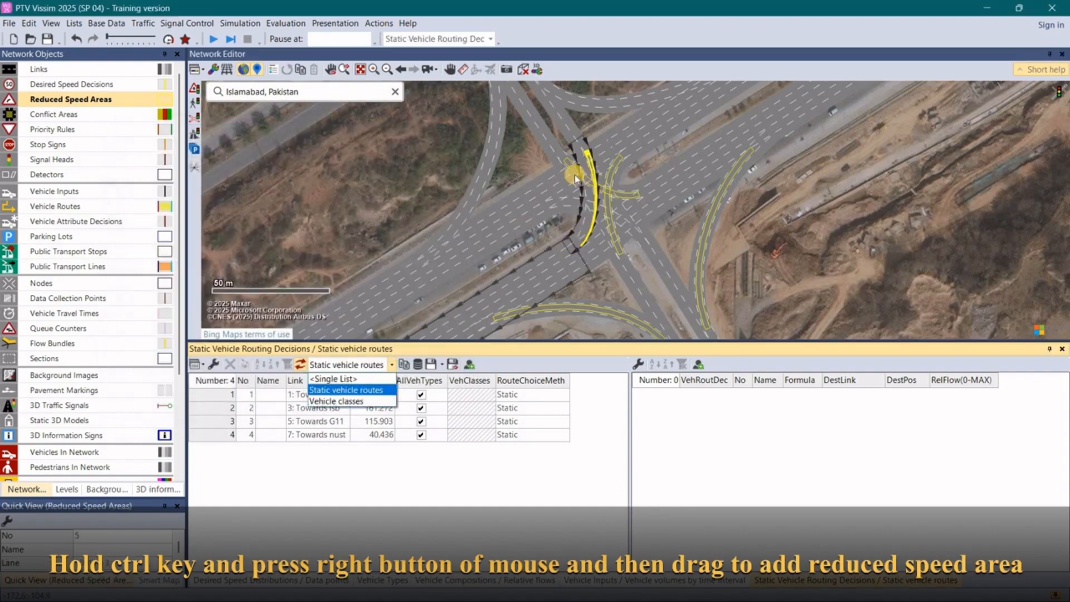
# - Move the reduced speed area on connector 10011 to lane 2, starting at about 6.4 m
pyautogui.click(587, 158)
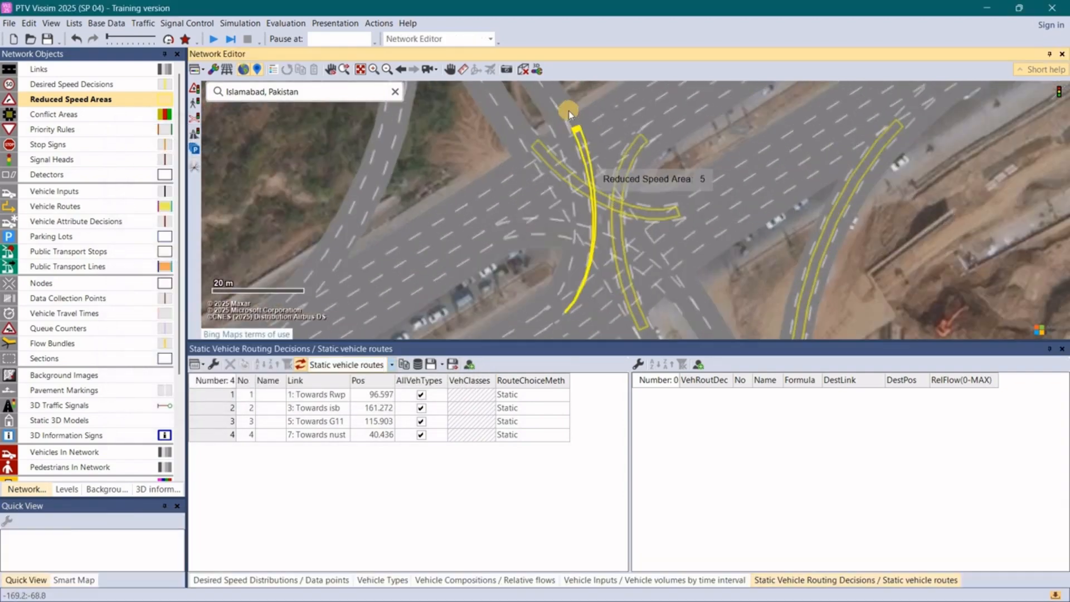
pyautogui.scroll(3, 575, 127)
pyautogui.click(577, 131)
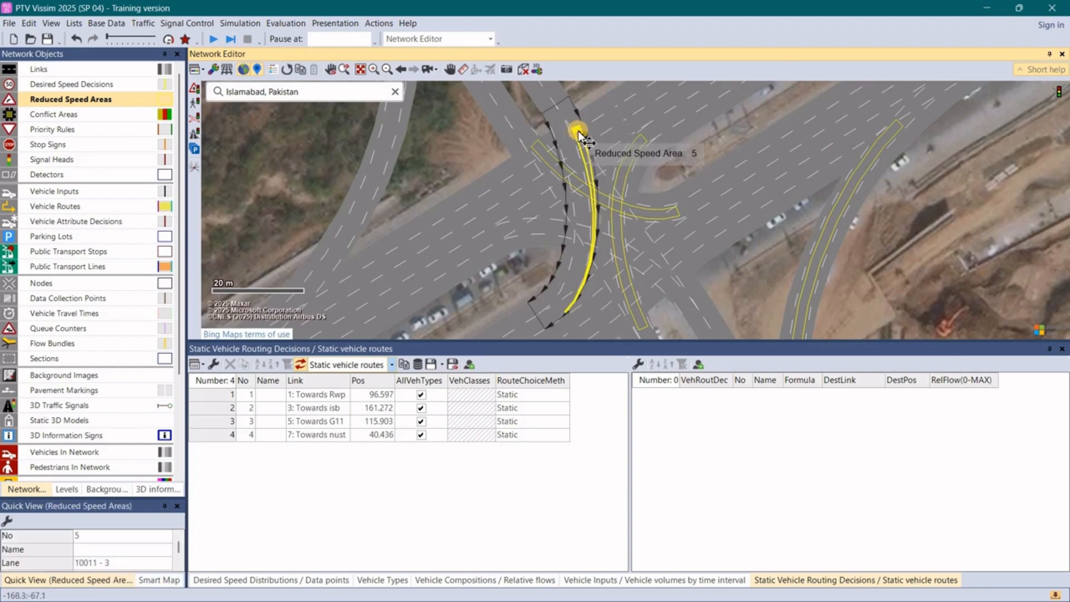
pyautogui.moveTo(580, 137); pyautogui.dragTo(568, 139)
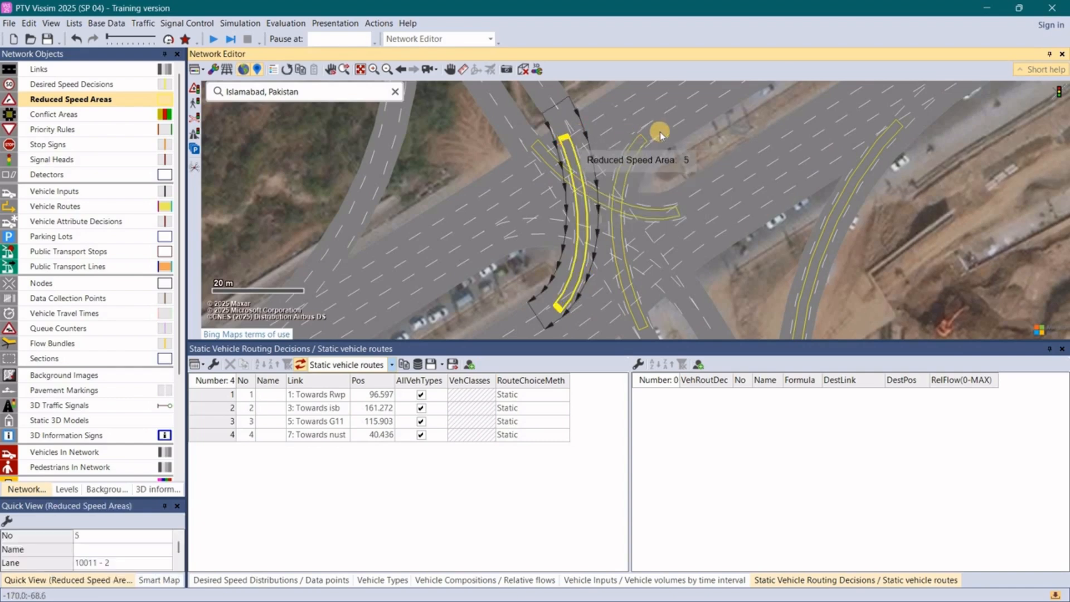
pyautogui.click(690, 141)
# - Add a reduced speed area about 89 m long on lane 2 of curved connector 10003, starting at about 4.8 m
pyautogui.scroll(-1, 644, 133)
pyautogui.scroll(-4, 645, 133)
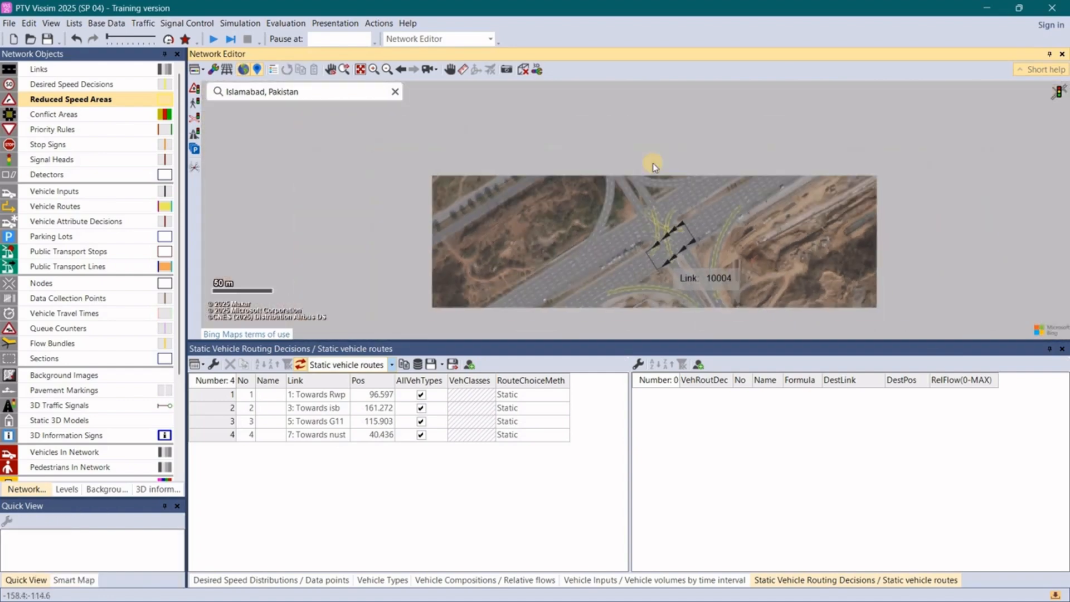
pyautogui.scroll(4, 627, 203)
pyautogui.click(608, 179)
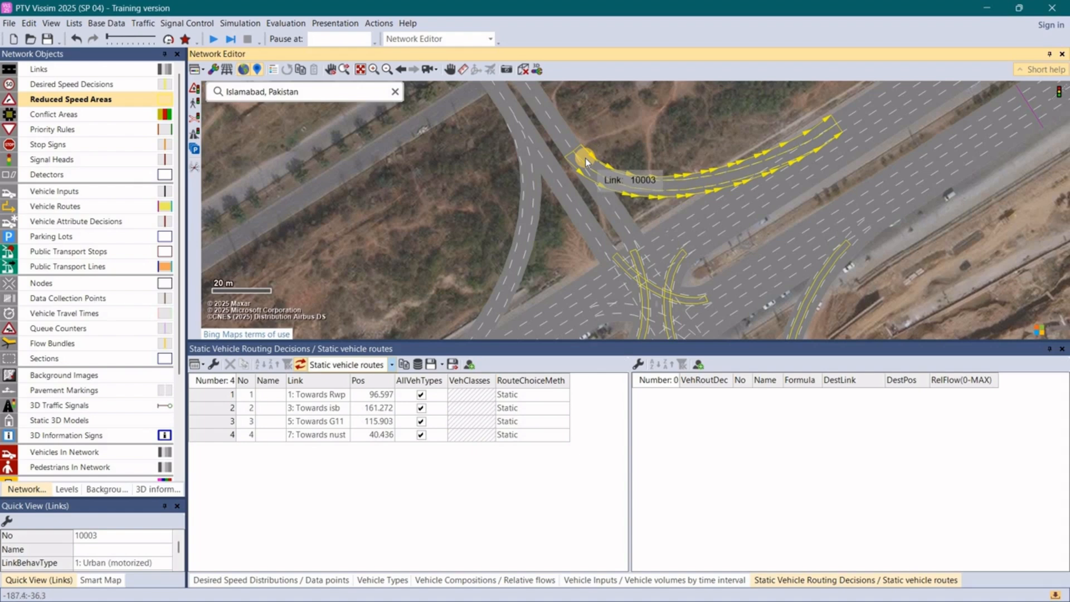
pyautogui.moveTo(586, 162); pyautogui.dragTo(838, 127)
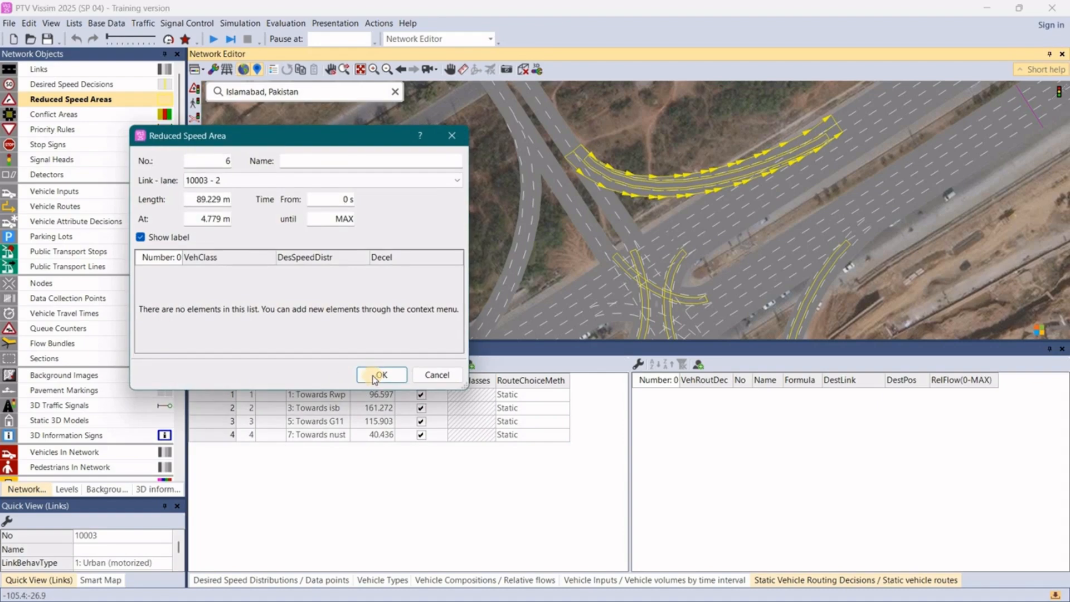
pyautogui.click(379, 375)
# - Add a reduced speed area along most of lane 3 of curved connector 10002
pyautogui.scroll(-4, 595, 255)
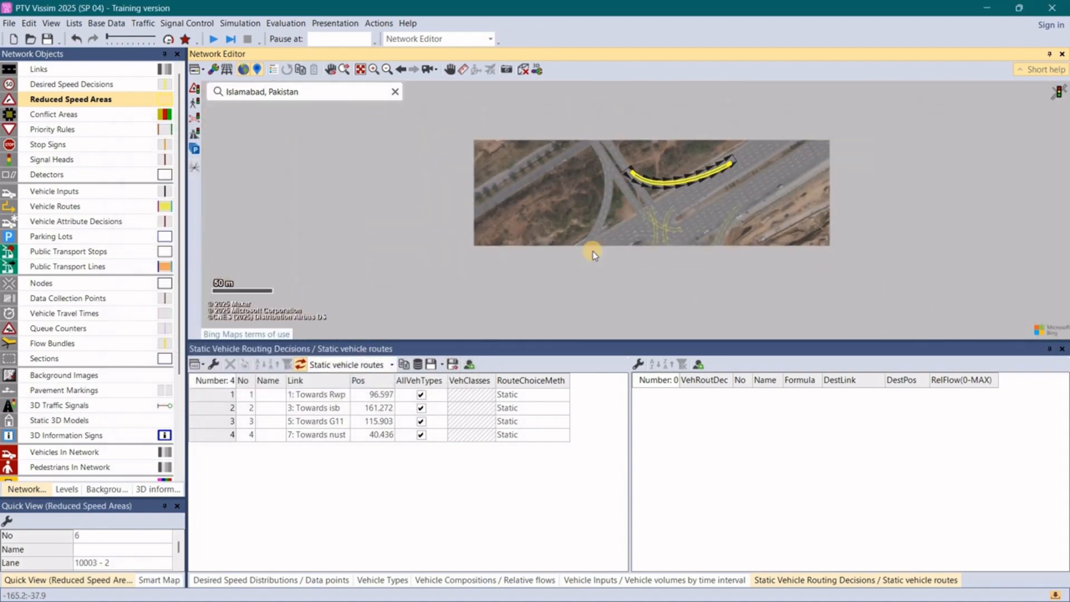
pyautogui.scroll(3, 593, 252)
pyautogui.scroll(-3, 651, 297)
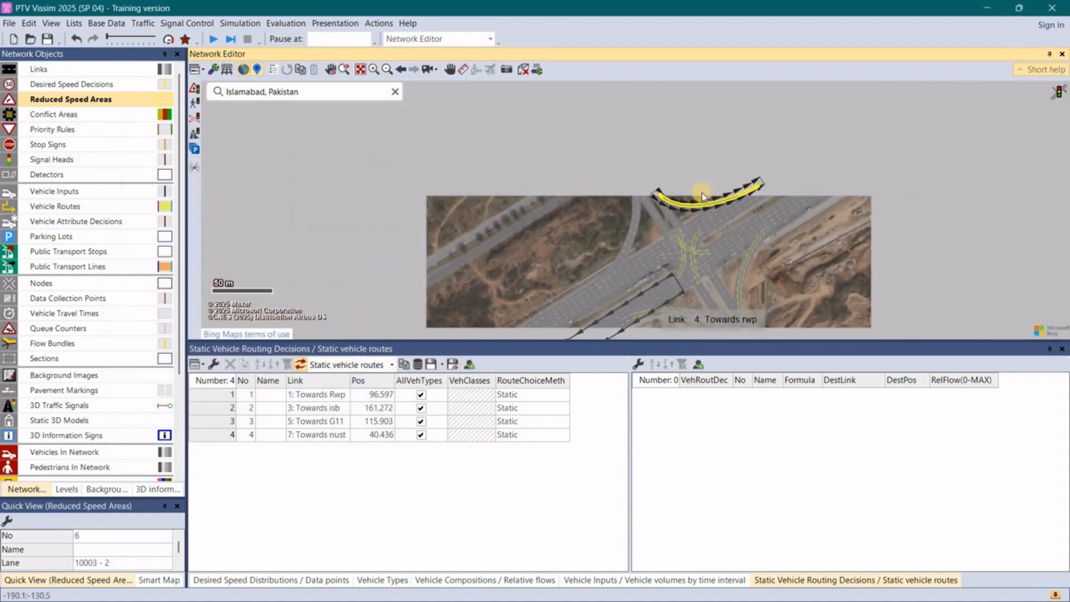
pyautogui.scroll(3, 701, 192)
pyautogui.scroll(-3, 651, 259)
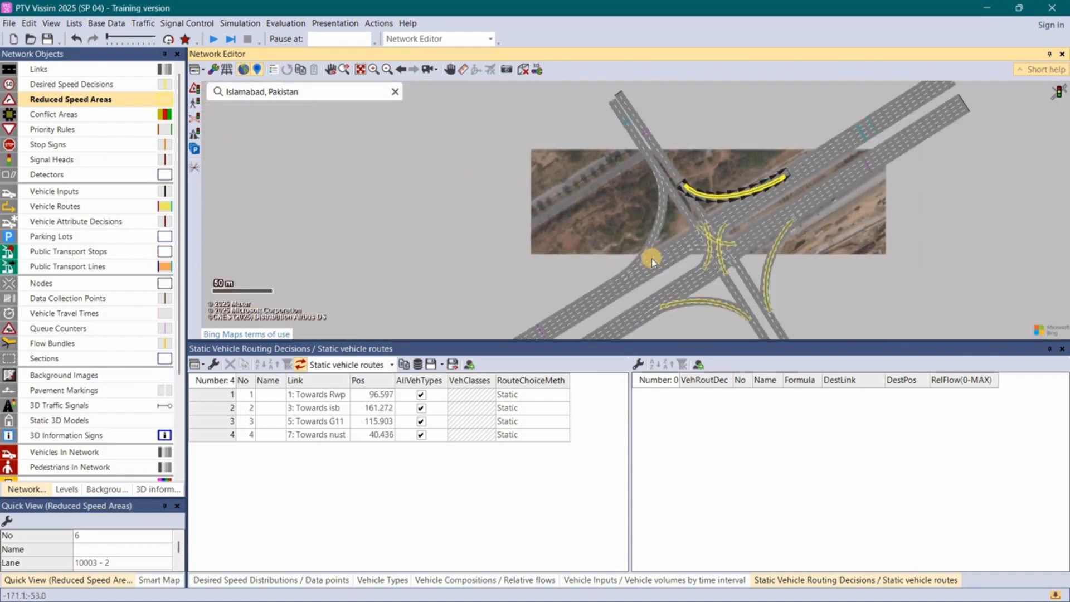
pyautogui.click(651, 259)
pyautogui.scroll(2, 652, 259)
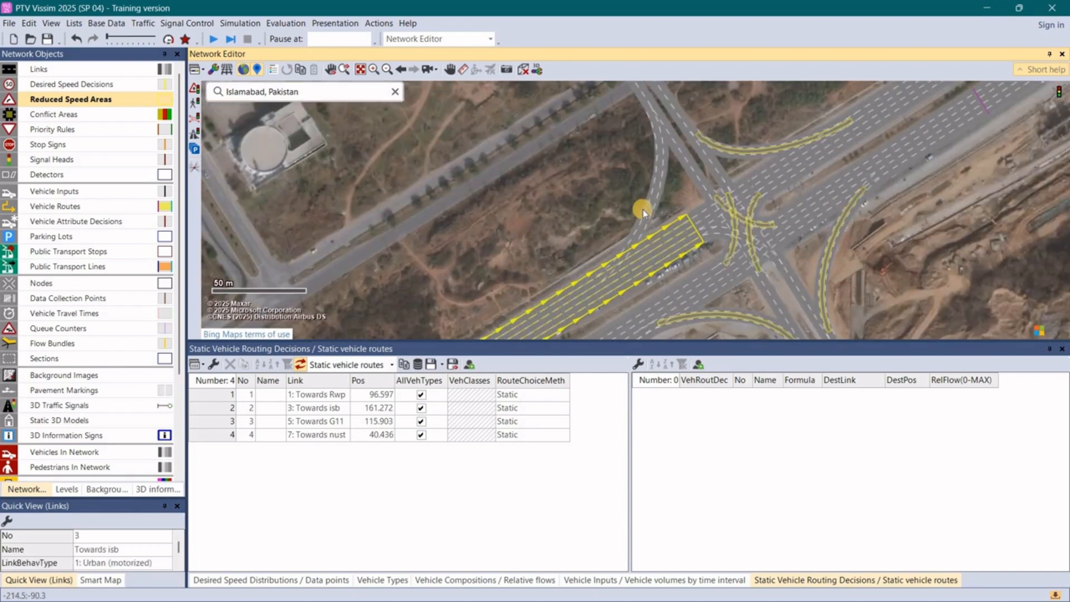
pyautogui.click(648, 212)
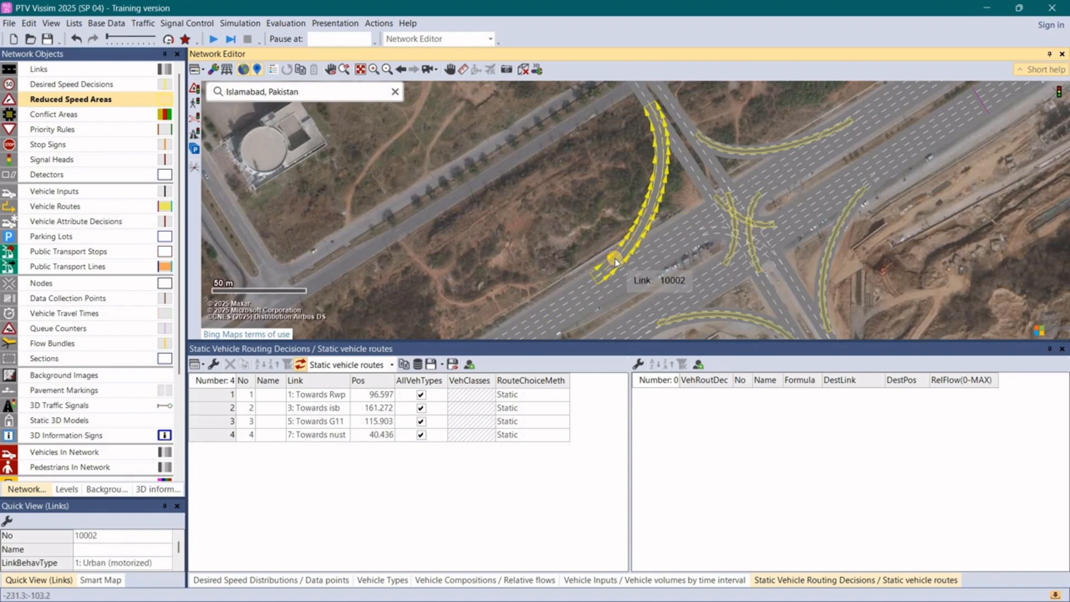
pyautogui.moveTo(615, 262); pyautogui.dragTo(656, 119)
pyautogui.click(381, 373)
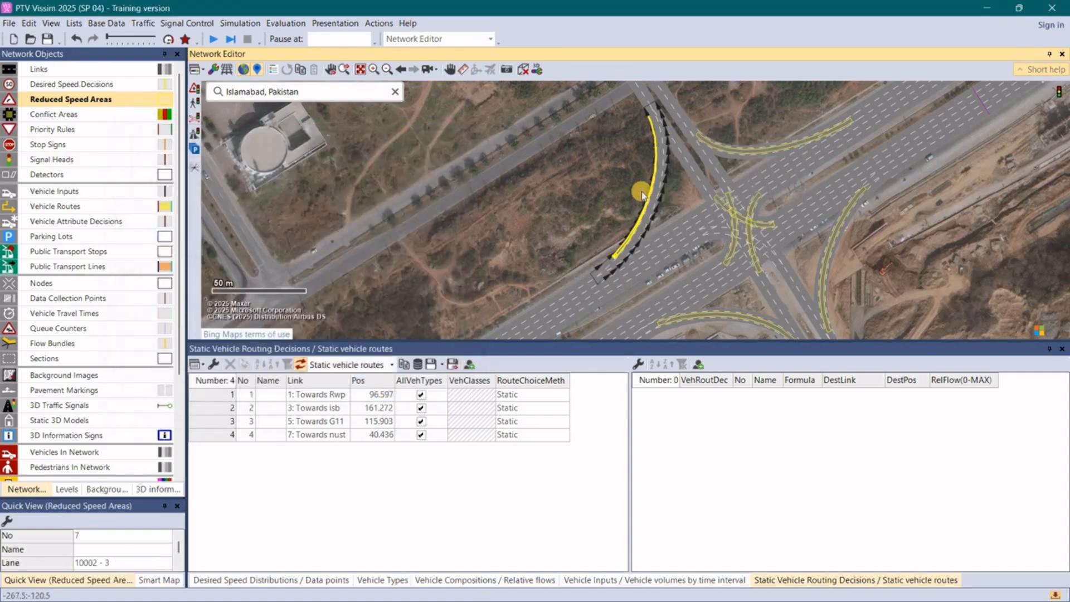
# - Move the reduced speed area on connector 10002 to lane 2, starting at about 16.2 m
pyautogui.scroll(4, 649, 204)
pyautogui.rightClick(629, 171)
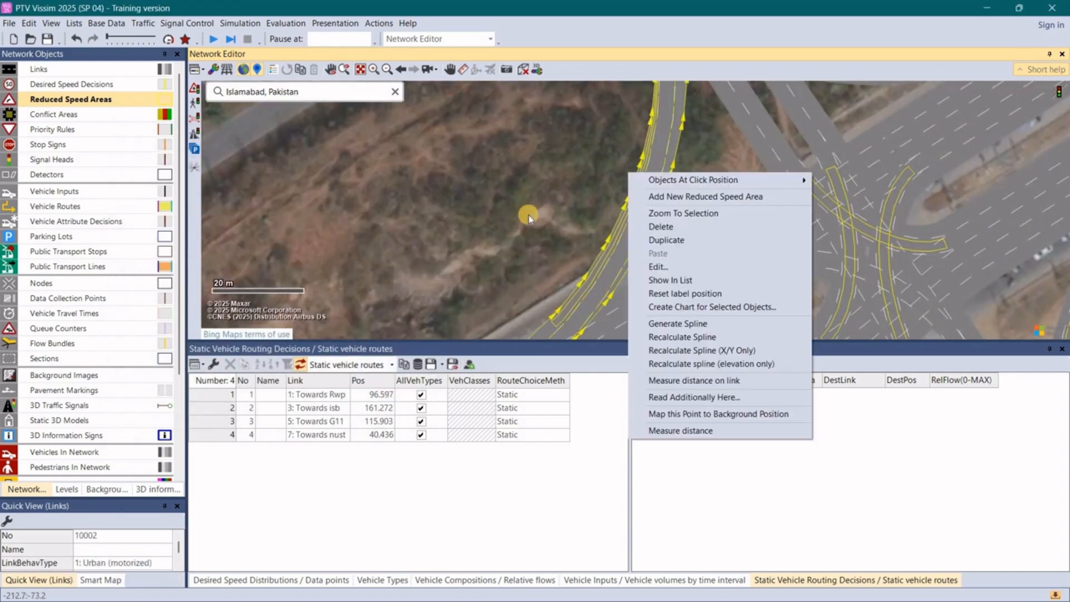
pyautogui.click(579, 216)
pyautogui.click(558, 323)
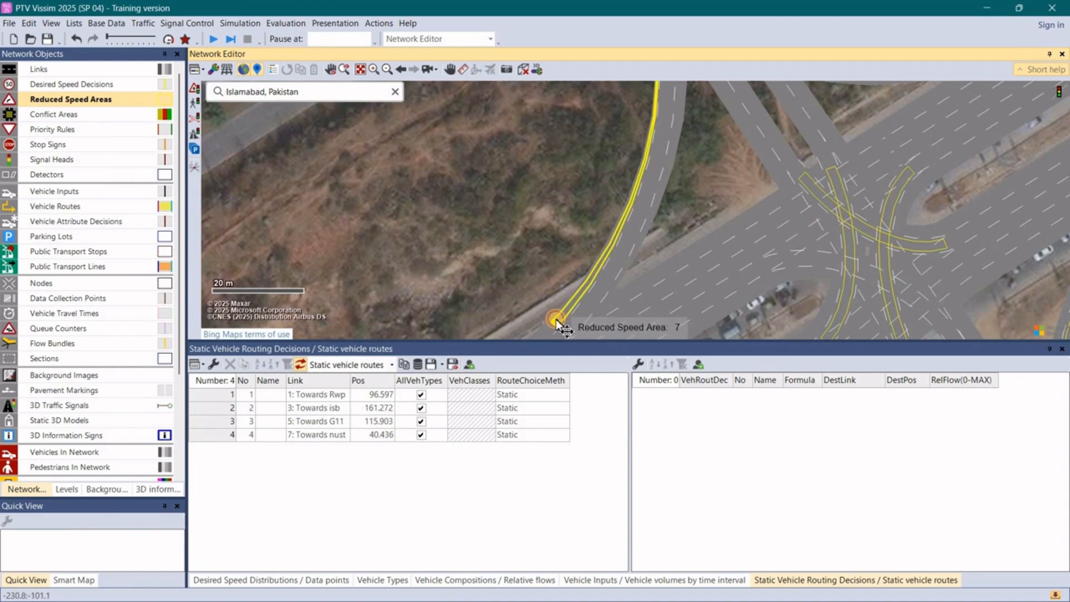
pyautogui.moveTo(558, 323); pyautogui.dragTo(566, 332)
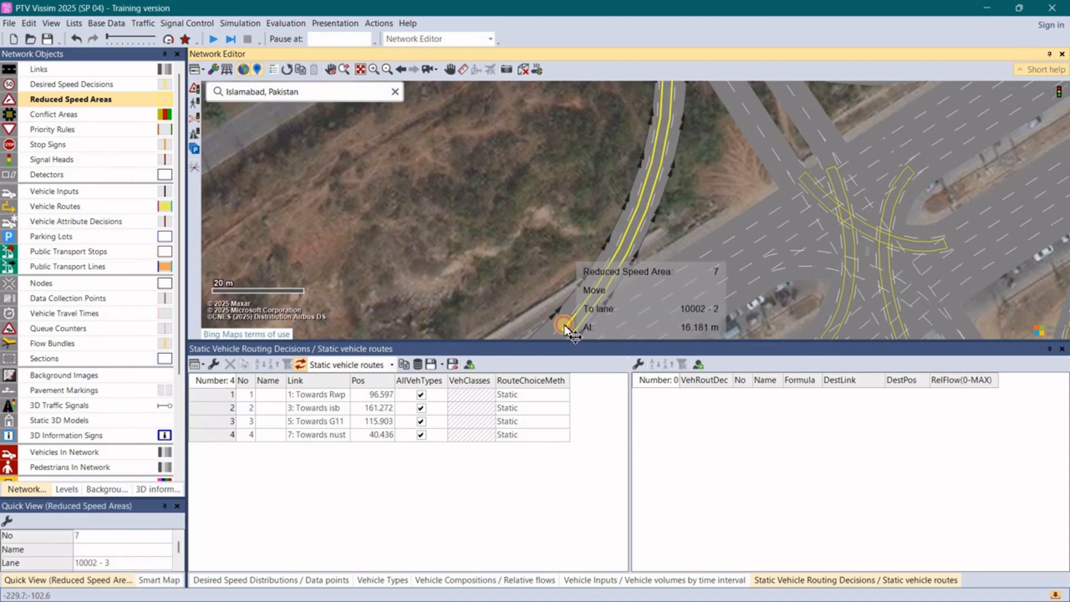
pyautogui.click(482, 251)
# - Add a reduced speed area about 48 m long on lane 2 of connector 10007, starting at about 2.0 m
pyautogui.scroll(-3, 649, 266)
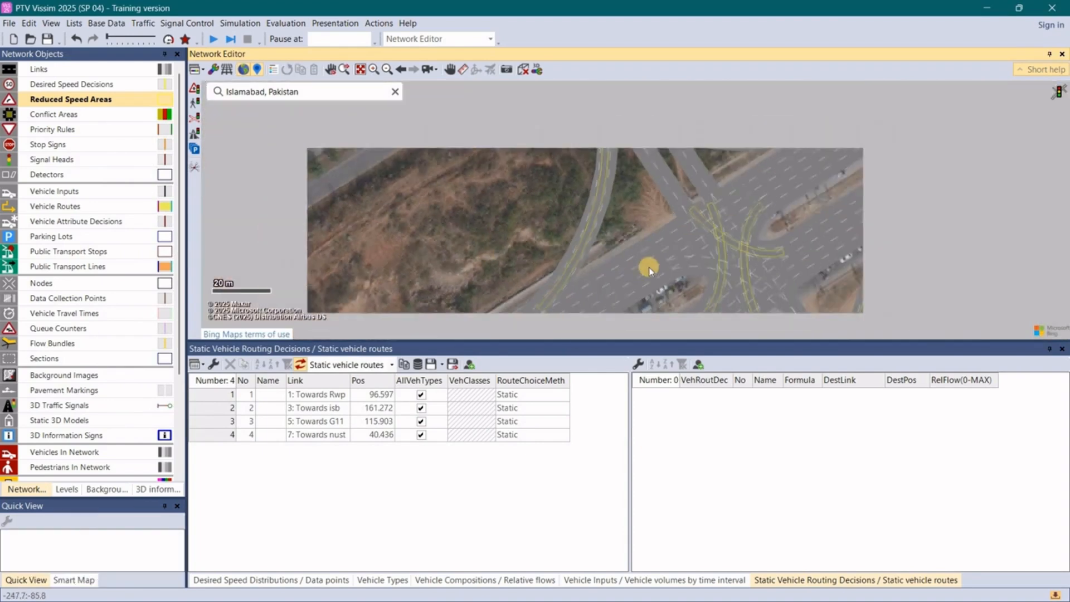
pyautogui.scroll(5, 658, 290)
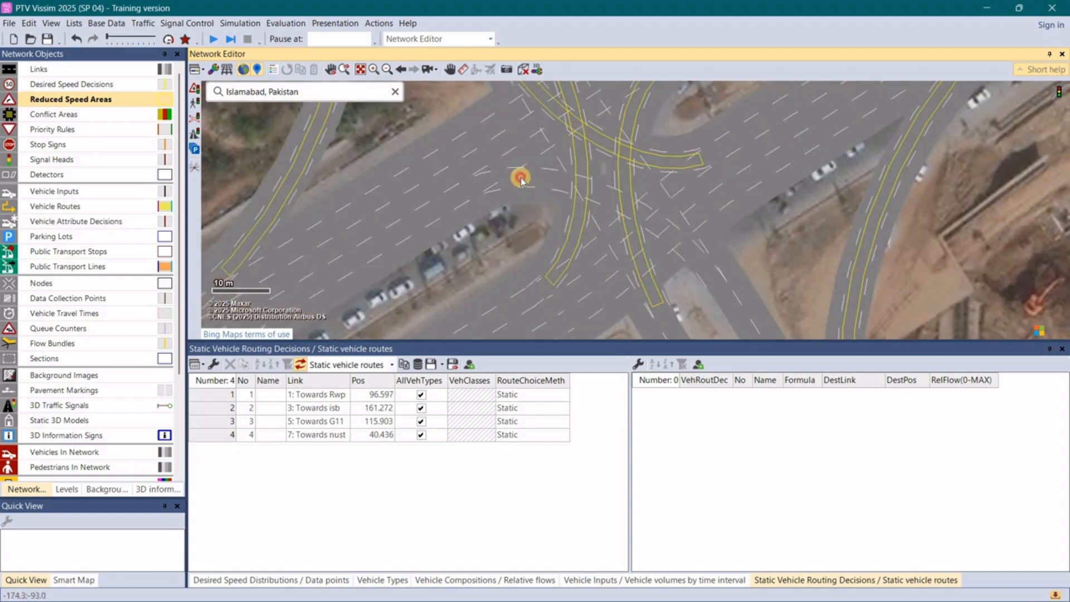
pyautogui.click(473, 189)
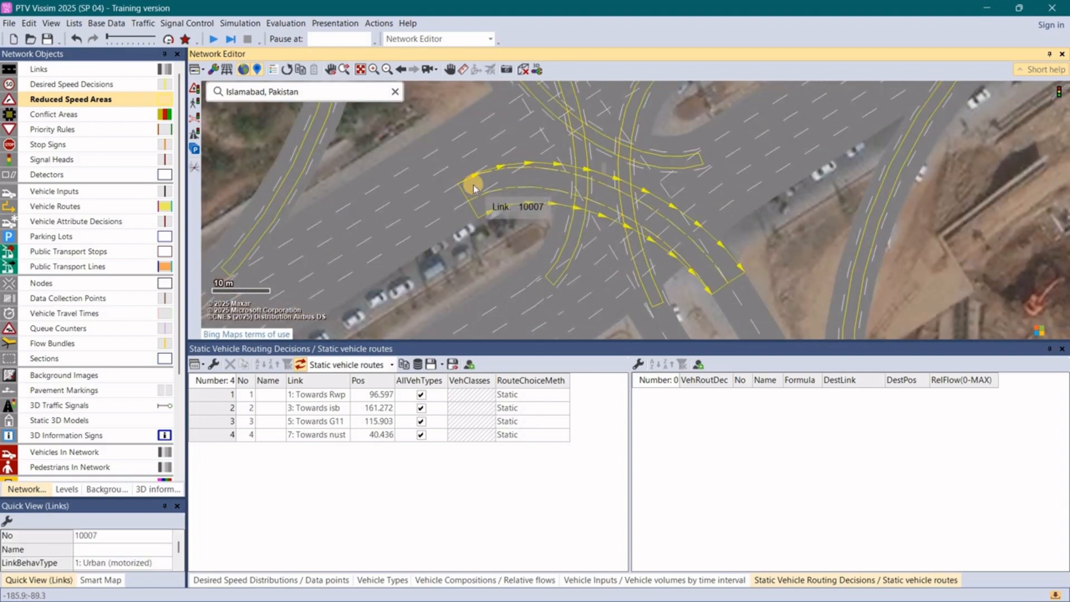
pyautogui.moveTo(473, 185); pyautogui.dragTo(719, 277)
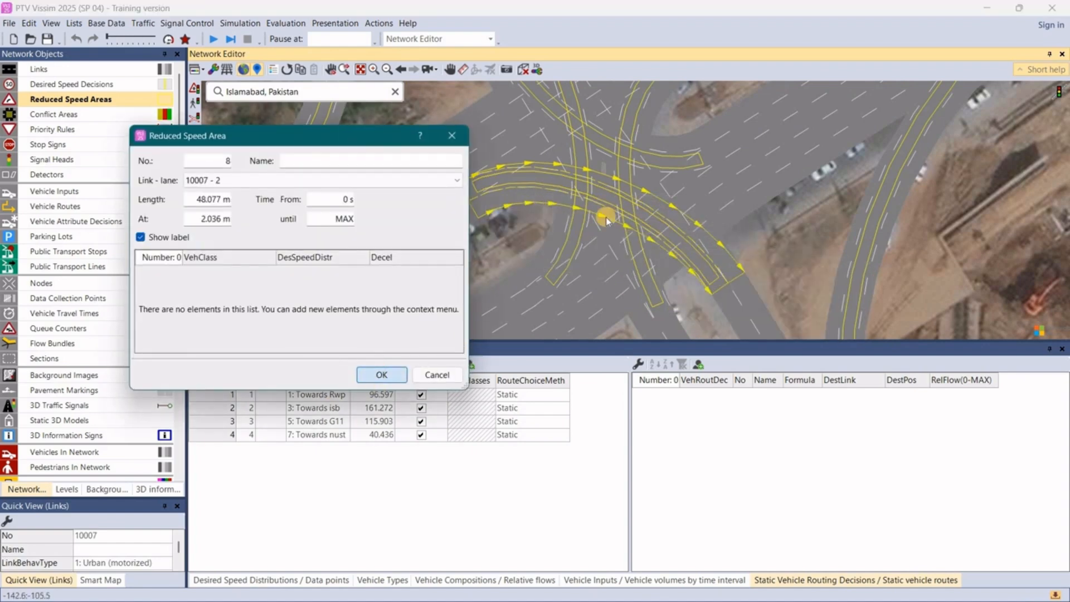
pyautogui.click(378, 375)
pyautogui.scroll(-4, 609, 220)
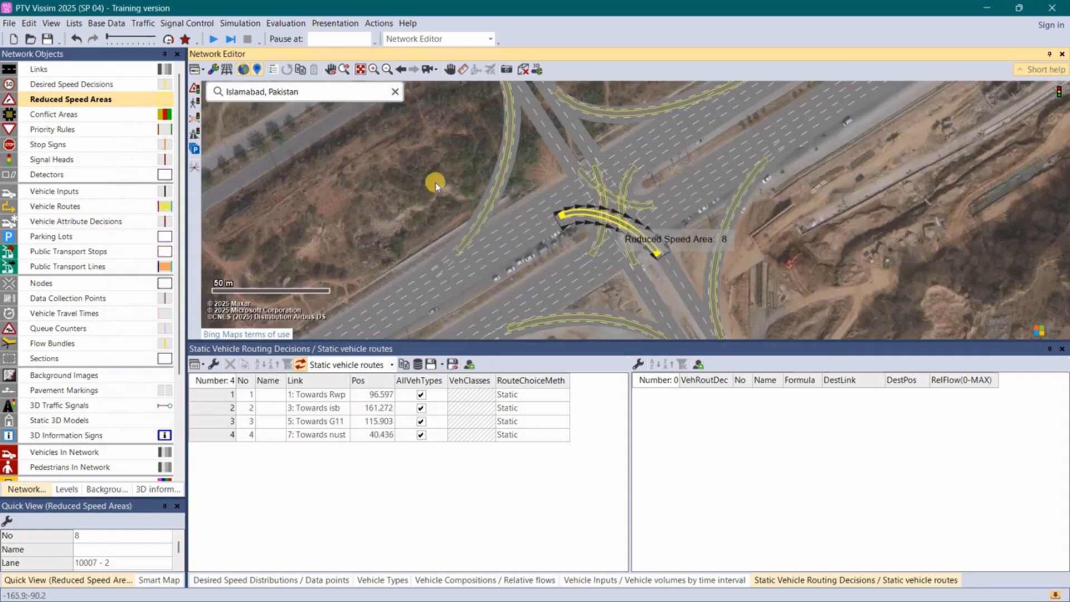
pyautogui.click(511, 196)
pyautogui.scroll(-1, 619, 221)
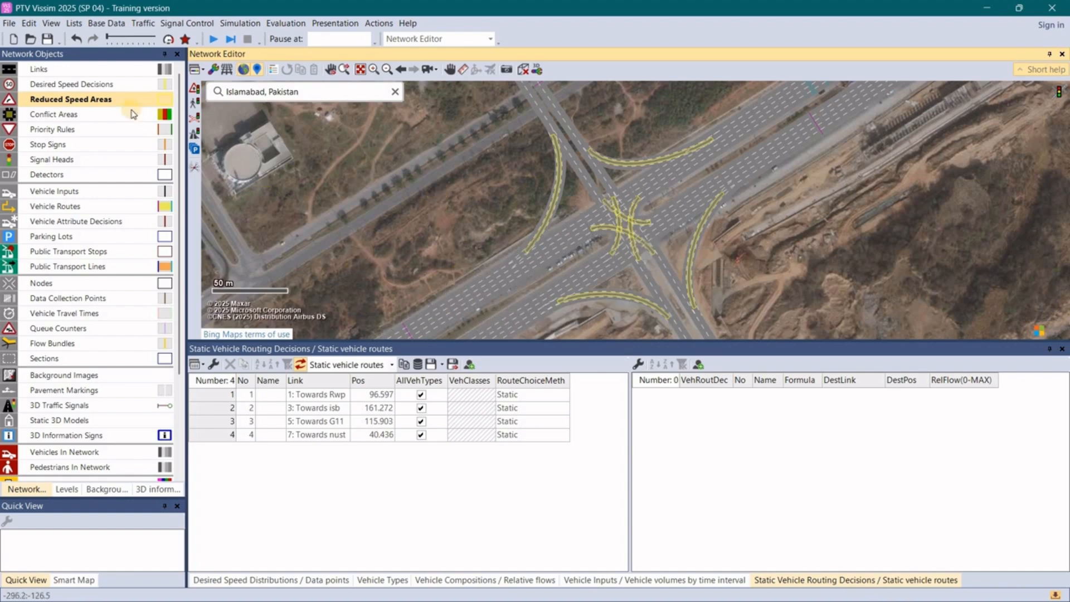
# - Save the network under the file name my new project as a Vissim network file
pyautogui.click(17, 26)
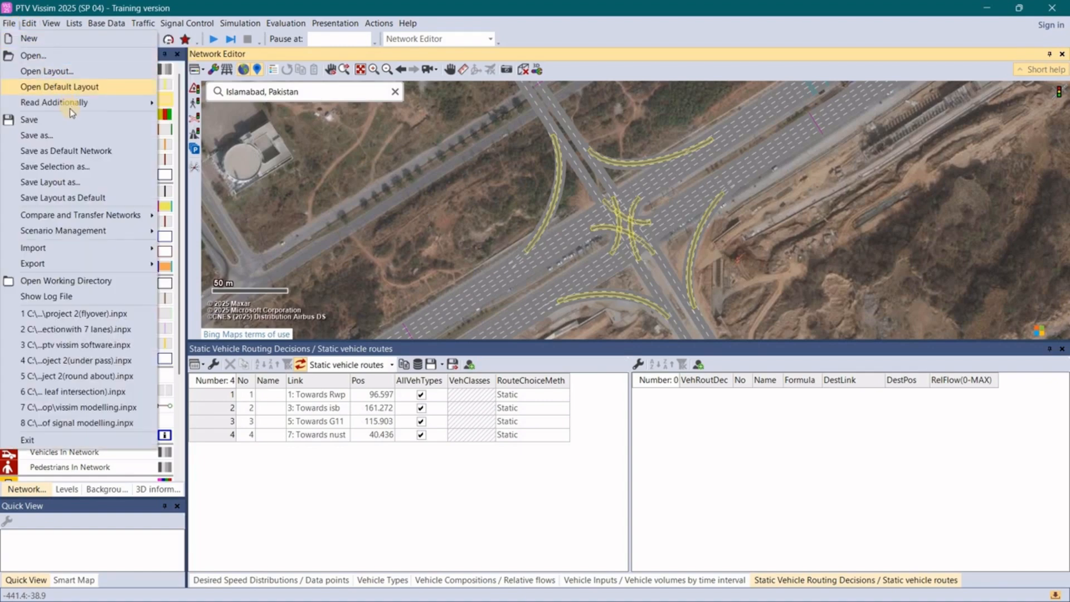
pyautogui.click(87, 136)
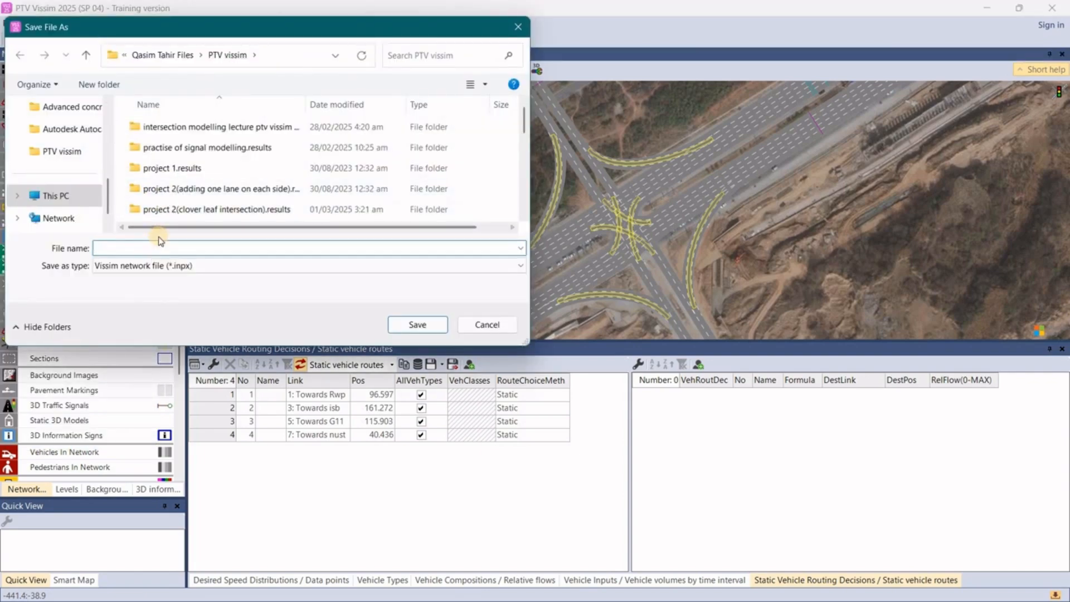
pyautogui.click(441, 321)
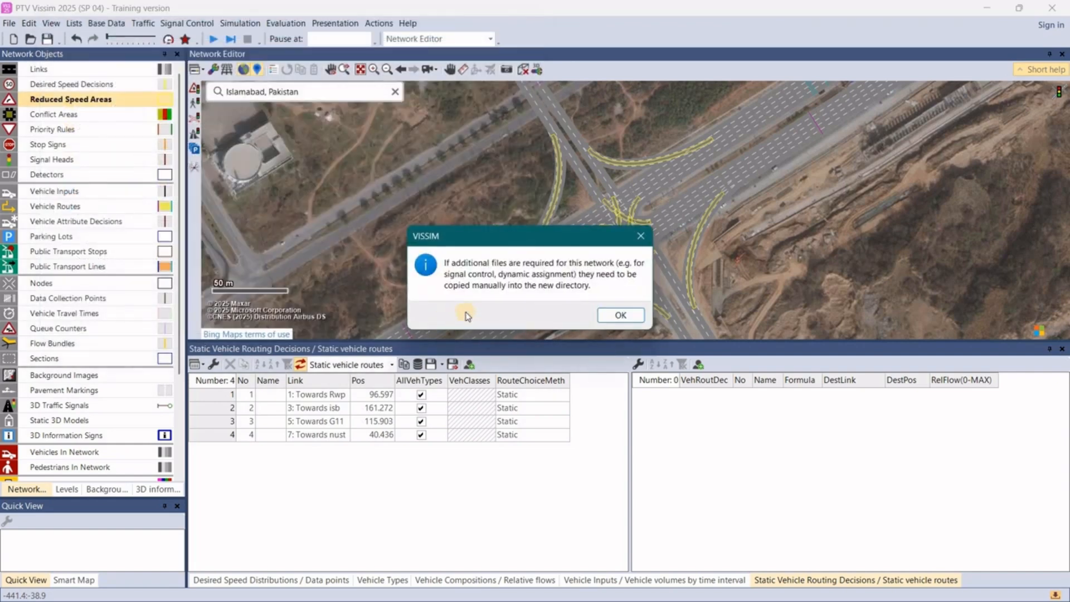
pyautogui.click(620, 316)
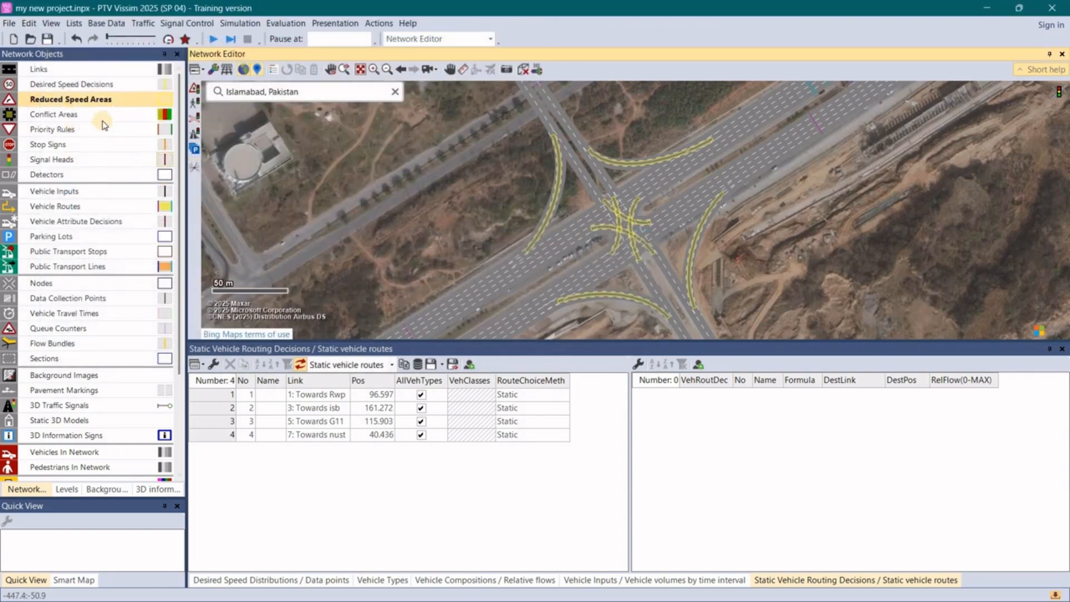
# - Set the Car and LGV desired speed distributions of all eight reduced speed areas to 15 km/h and save the project
pyautogui.click(86, 105)
pyautogui.rightClick(85, 105)
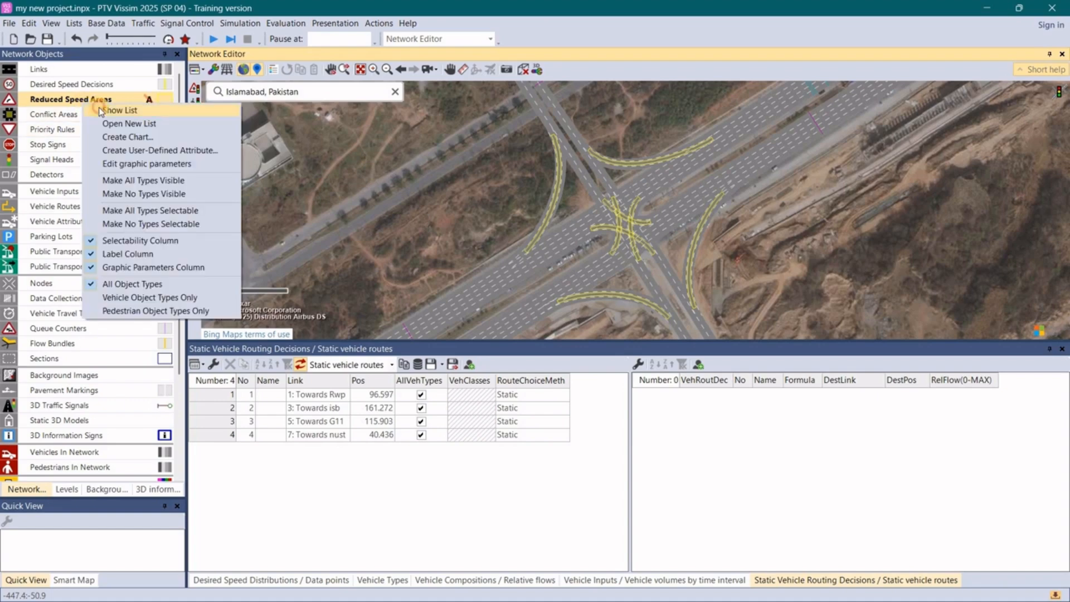
pyautogui.press('Return')
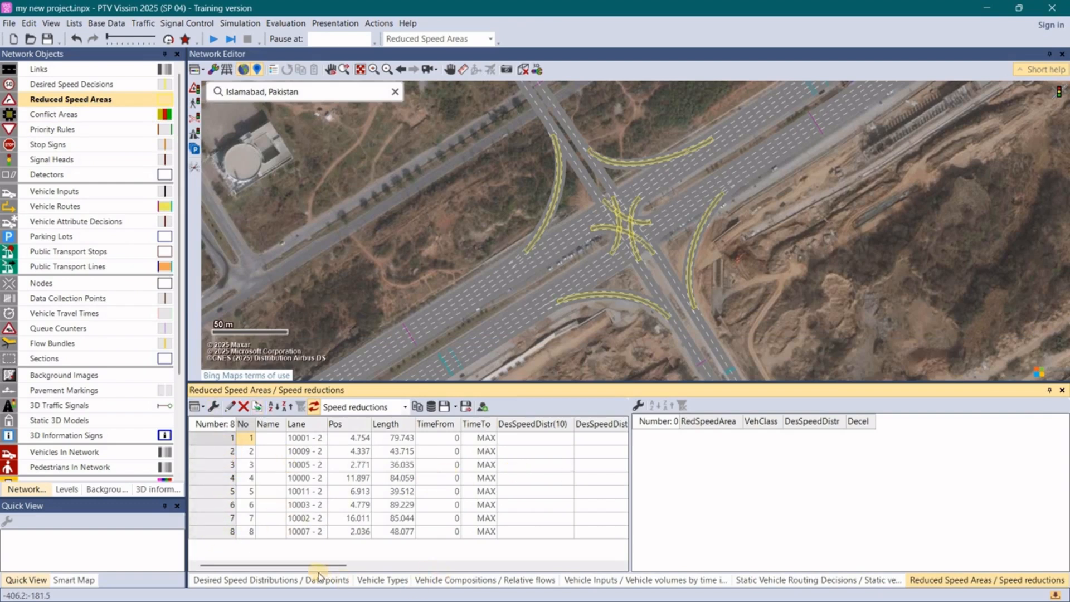
pyautogui.moveTo(321, 565); pyautogui.dragTo(354, 569)
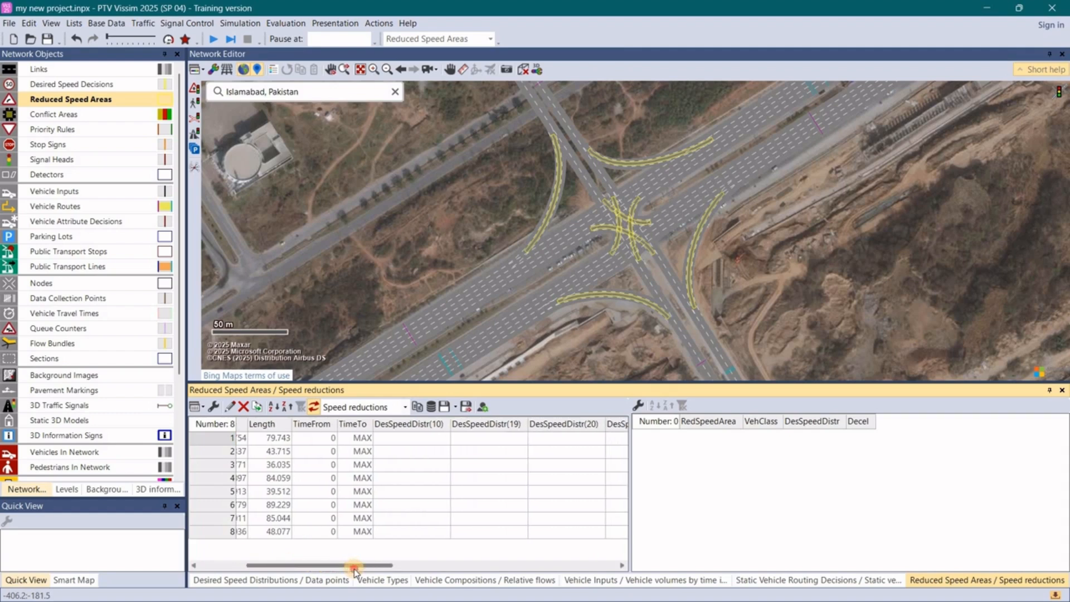
pyautogui.click(387, 441)
pyautogui.click(404, 444)
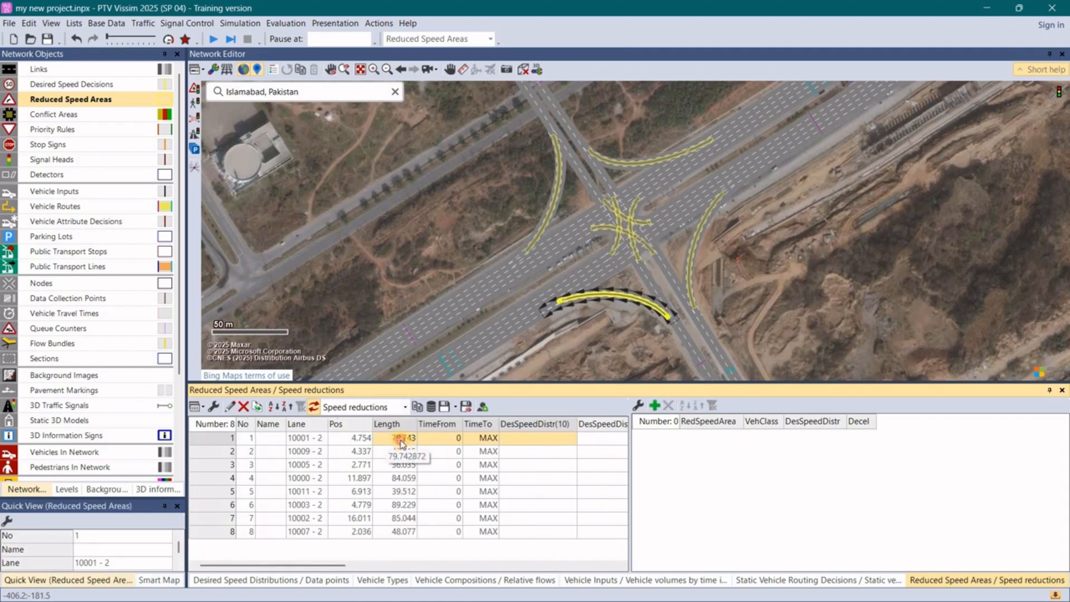
pyautogui.moveTo(520, 439); pyautogui.dragTo(602, 531)
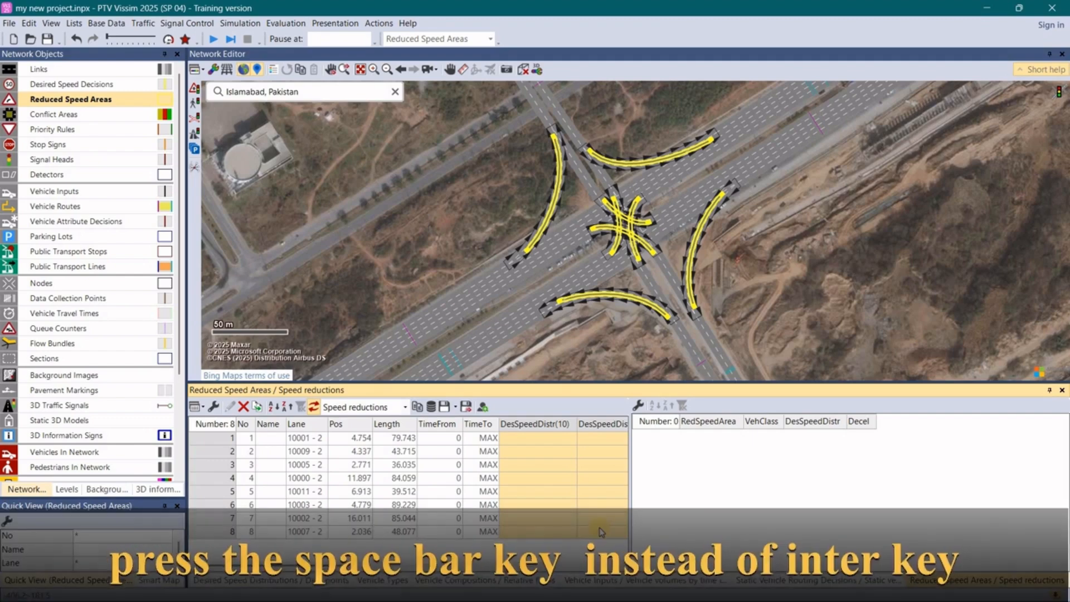
pyautogui.press('space')
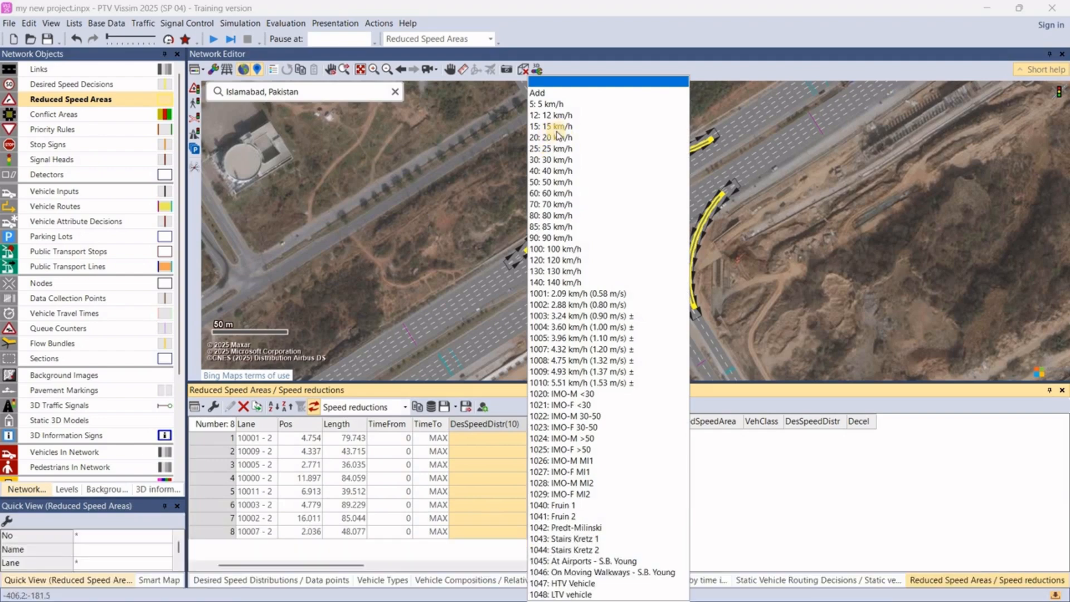
pyautogui.click(556, 127)
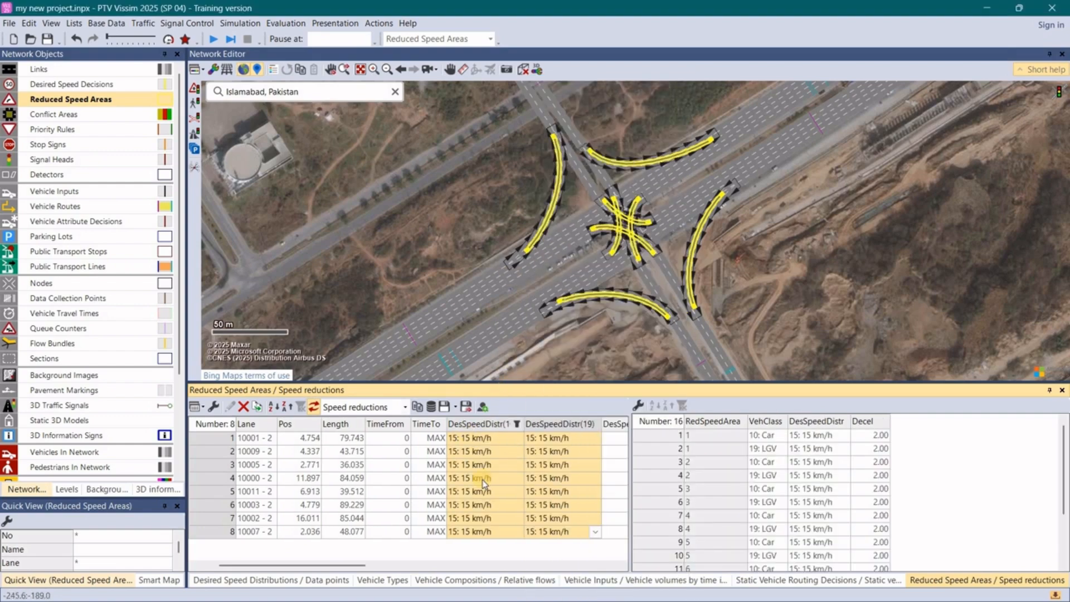
pyautogui.click(354, 277)
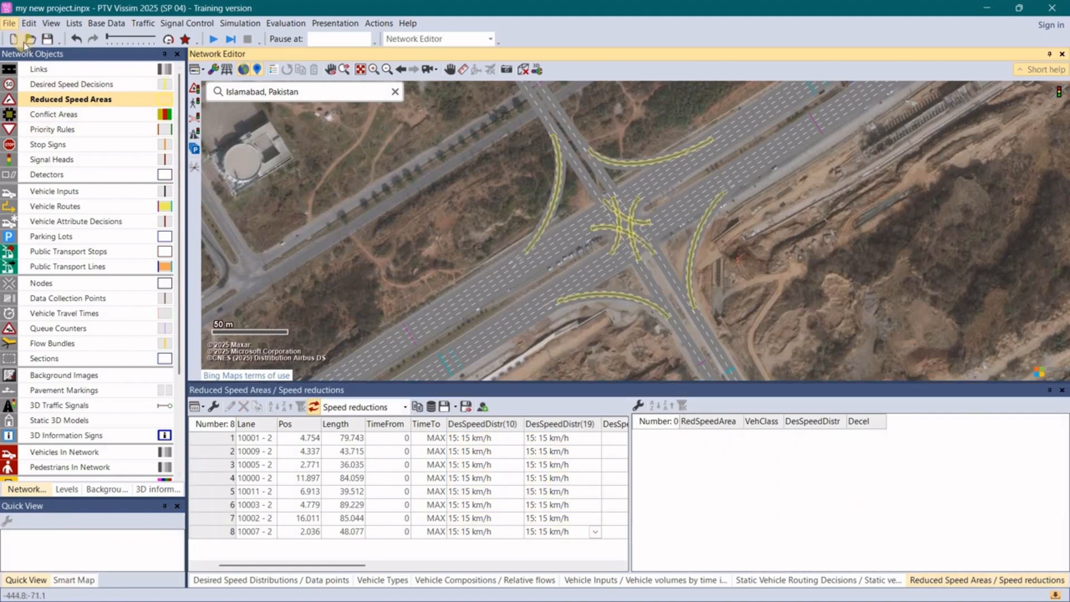
pyautogui.click(7, 23)
pyautogui.click(34, 119)
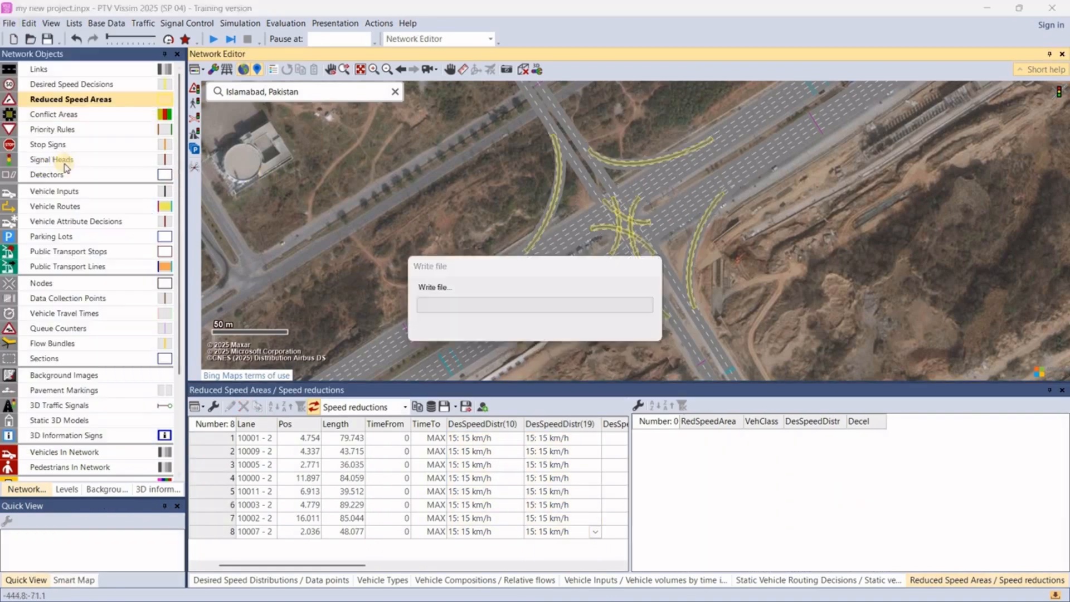
# - Make Vehicle Inputs the active network object type and hide the reduced speed areas in the network view
pyautogui.click(25, 104)
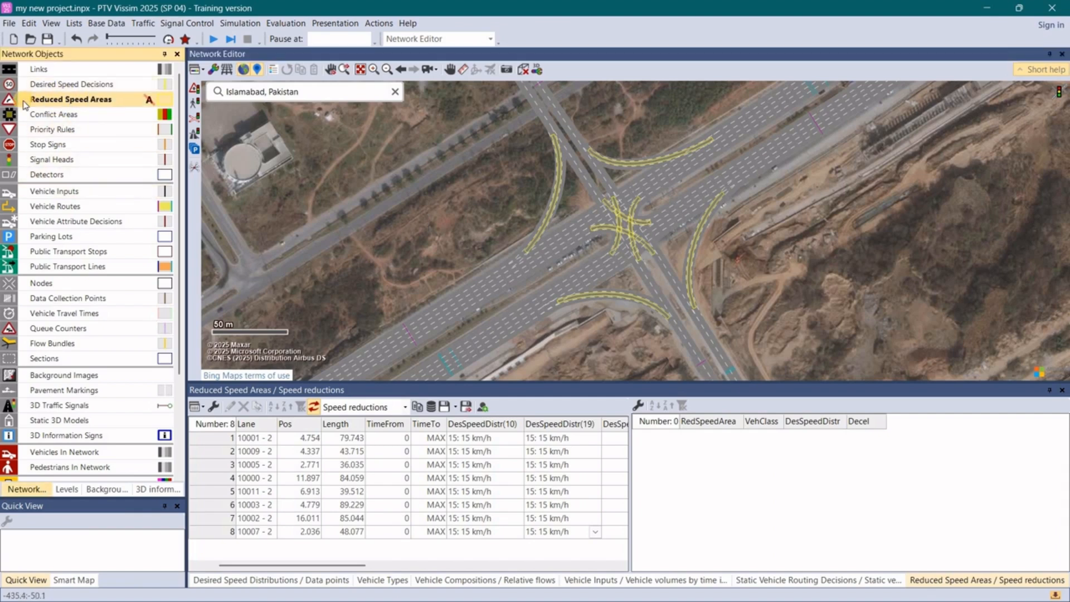
pyautogui.click(69, 195)
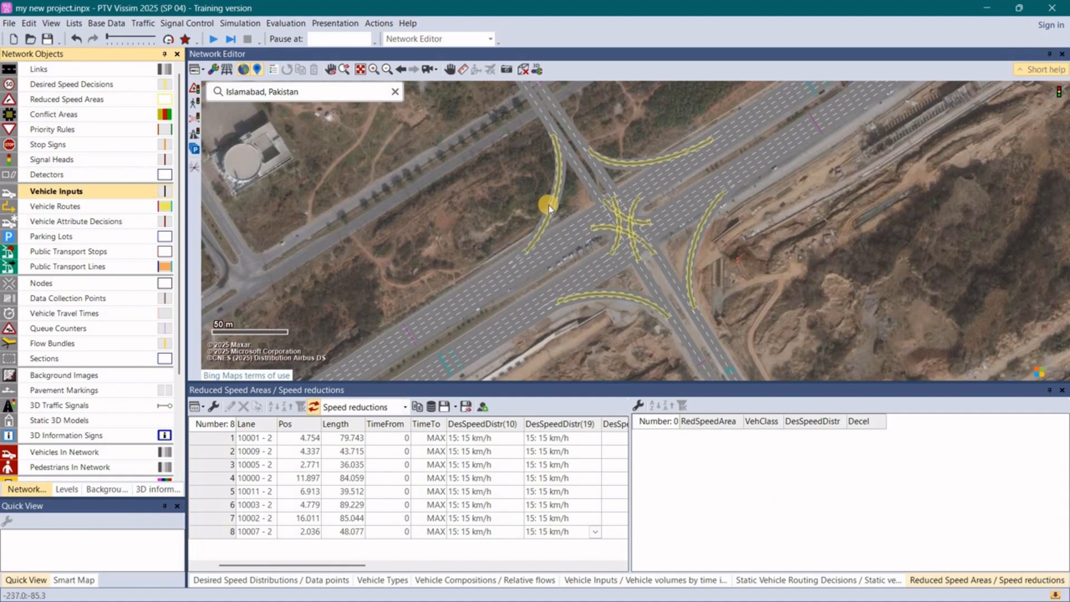
pyautogui.scroll(3, 684, 159)
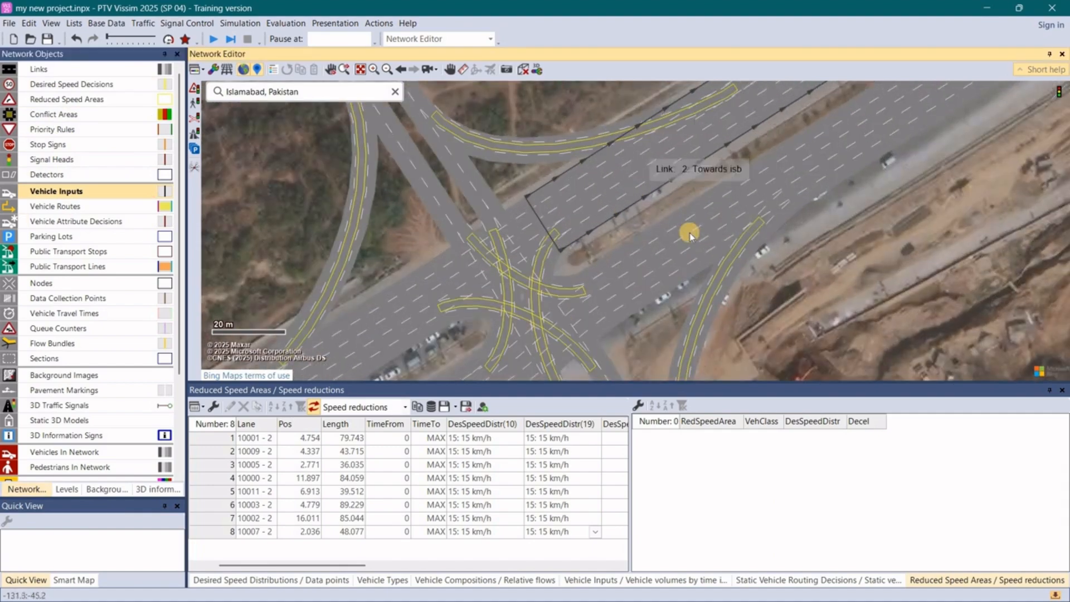
pyautogui.scroll(-3, 610, 196)
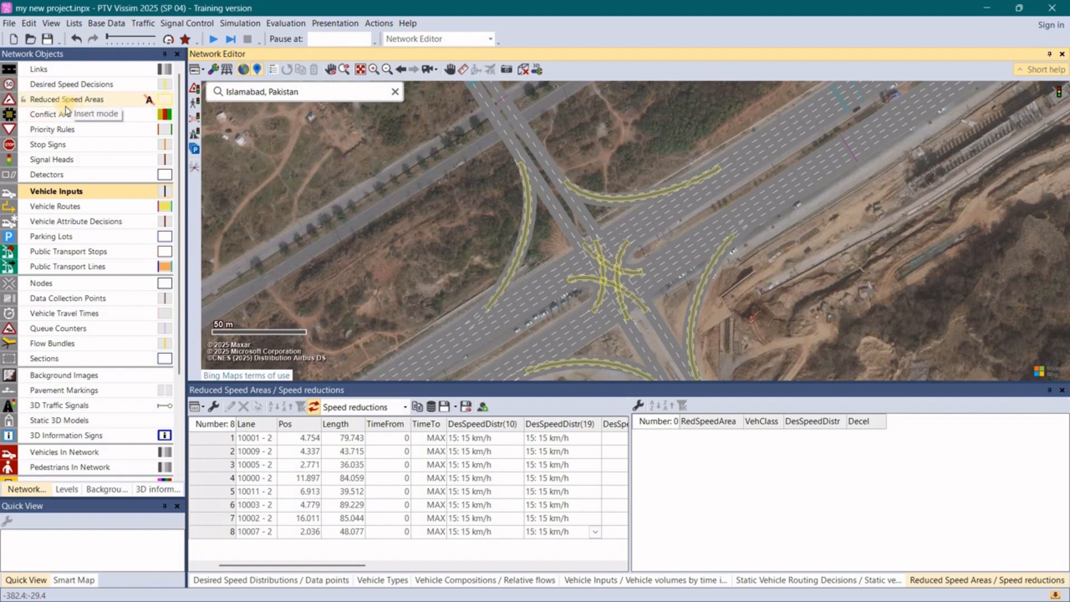
pyautogui.click(9, 99)
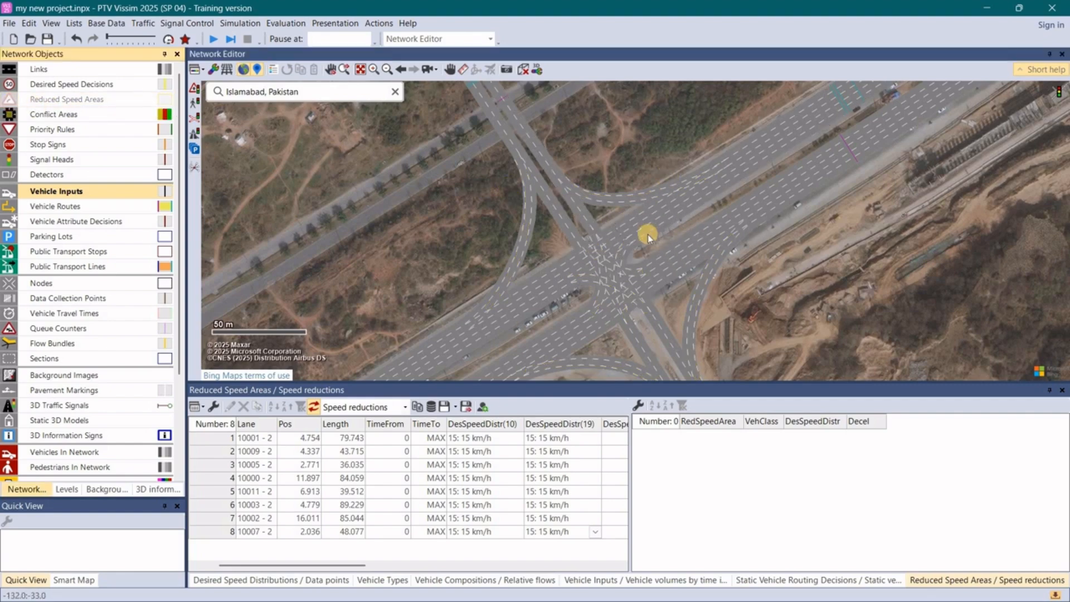
pyautogui.scroll(-3, 648, 237)
pyautogui.moveTo(648, 238); pyautogui.dragTo(651, 195)
pyautogui.scroll(2, 652, 195)
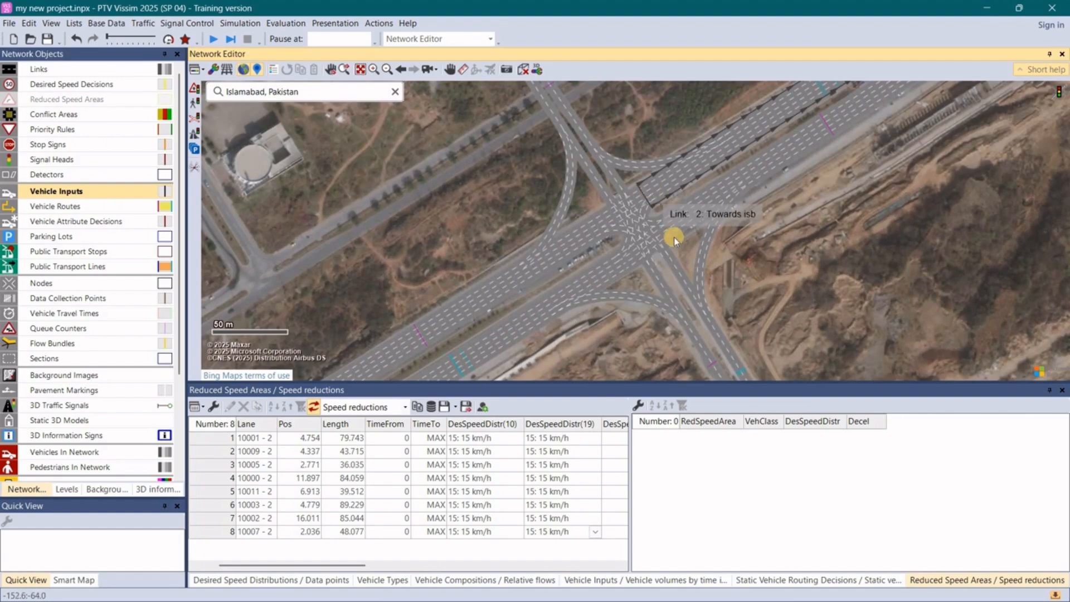
pyautogui.scroll(3, 674, 236)
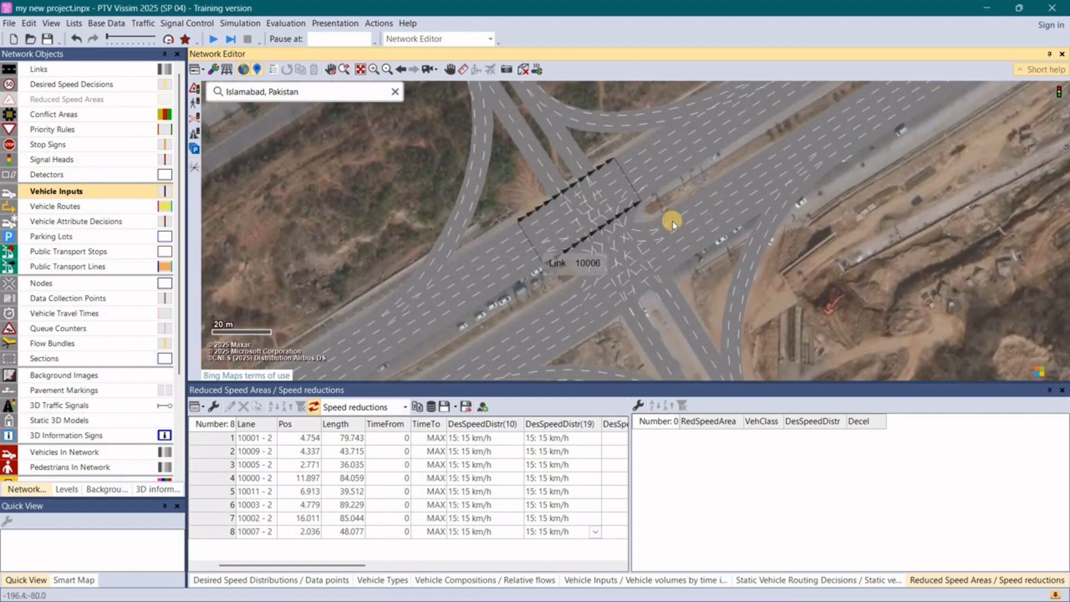
pyautogui.scroll(-3, 672, 223)
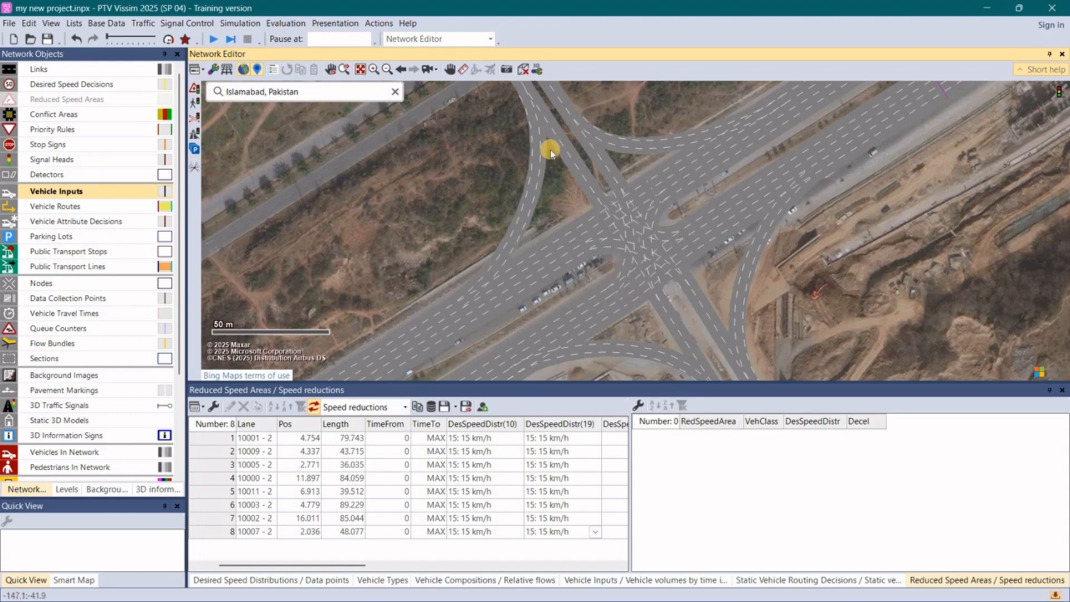
pyautogui.scroll(-2, 546, 156)
pyautogui.scroll(1, 531, 162)
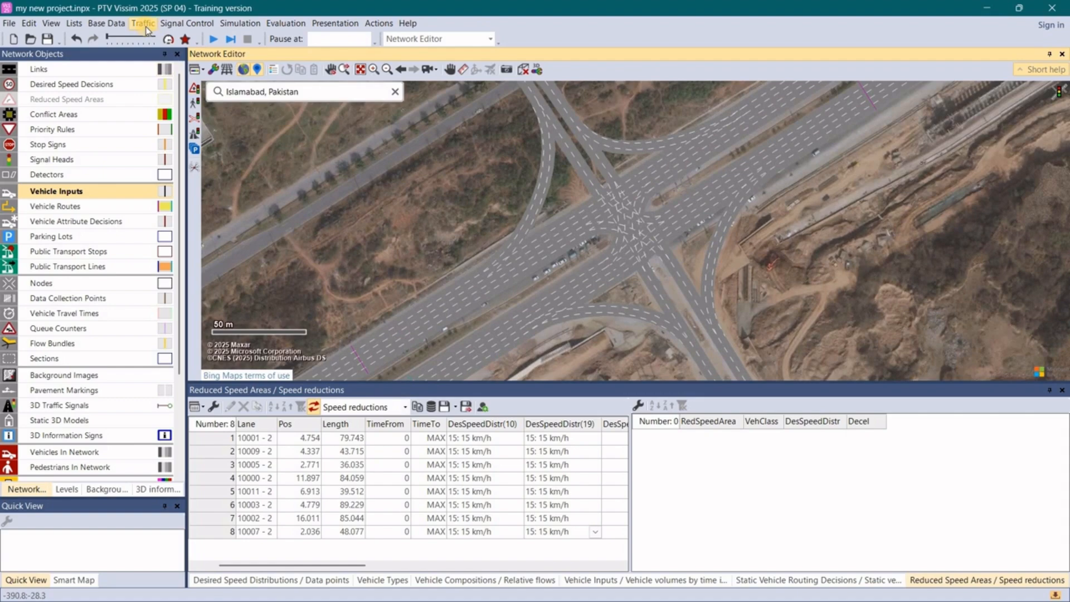
# - Add a fixed-time signal controller with program number 1 and open its controller data for editing
pyautogui.click(177, 25)
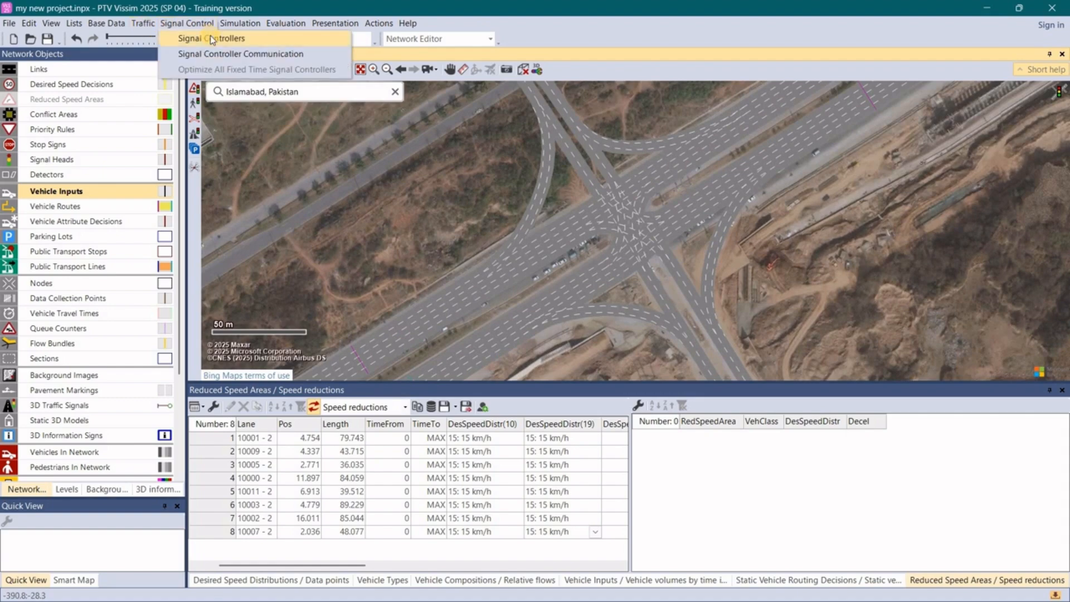
pyautogui.click(211, 39)
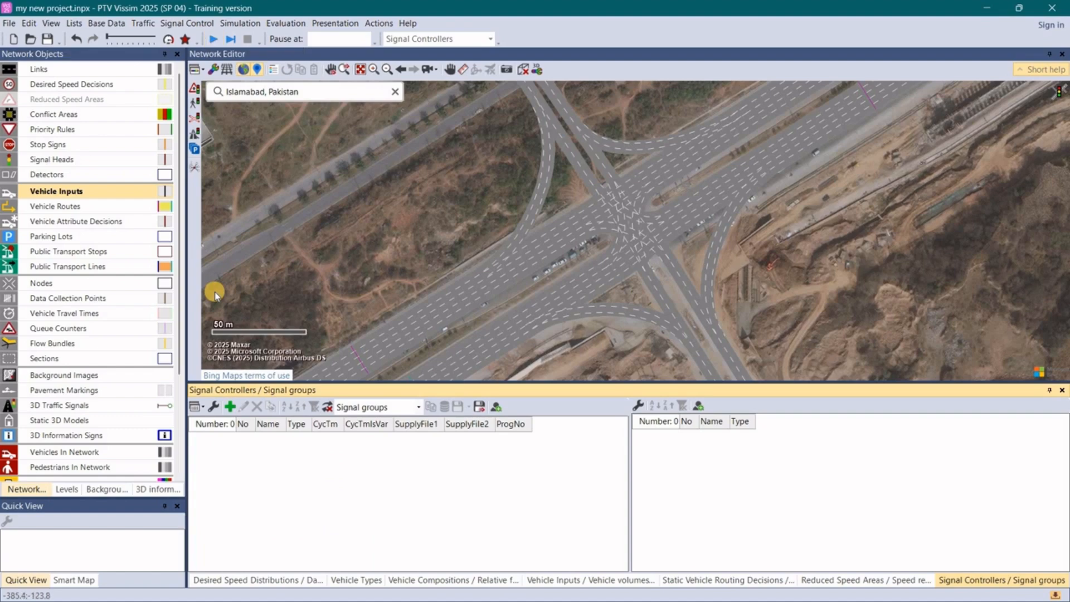
pyautogui.click(233, 412)
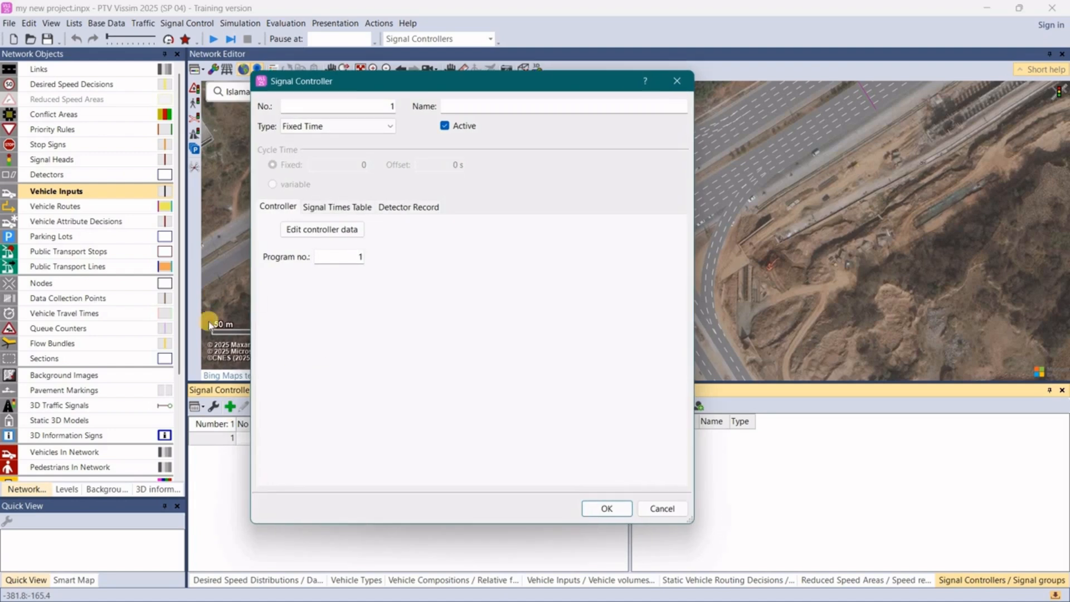
pyautogui.click(308, 230)
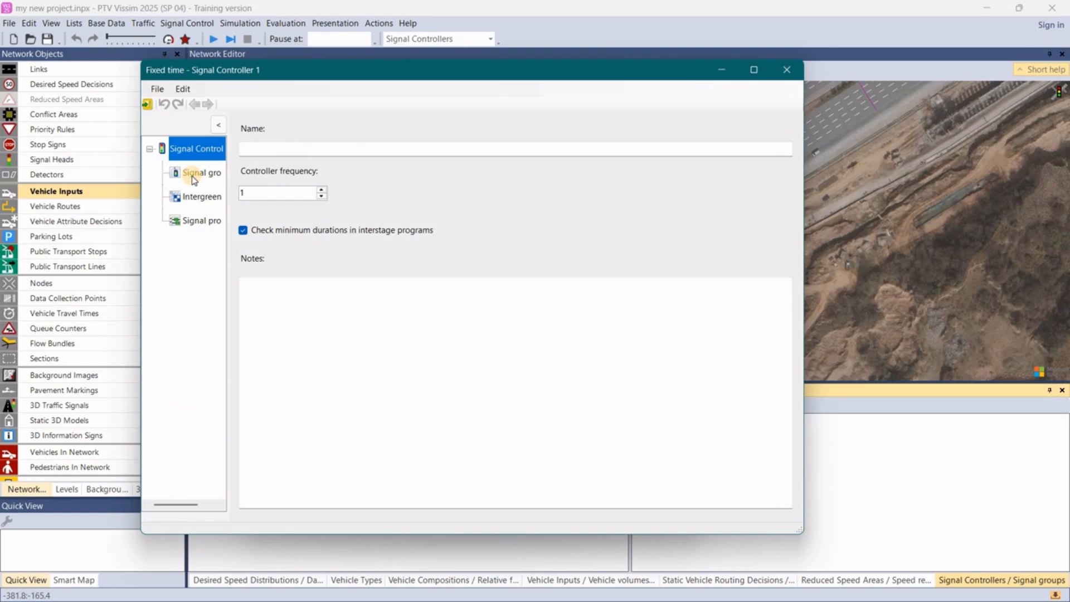
# - Add four signal groups to signal controller 1
pyautogui.click(193, 177)
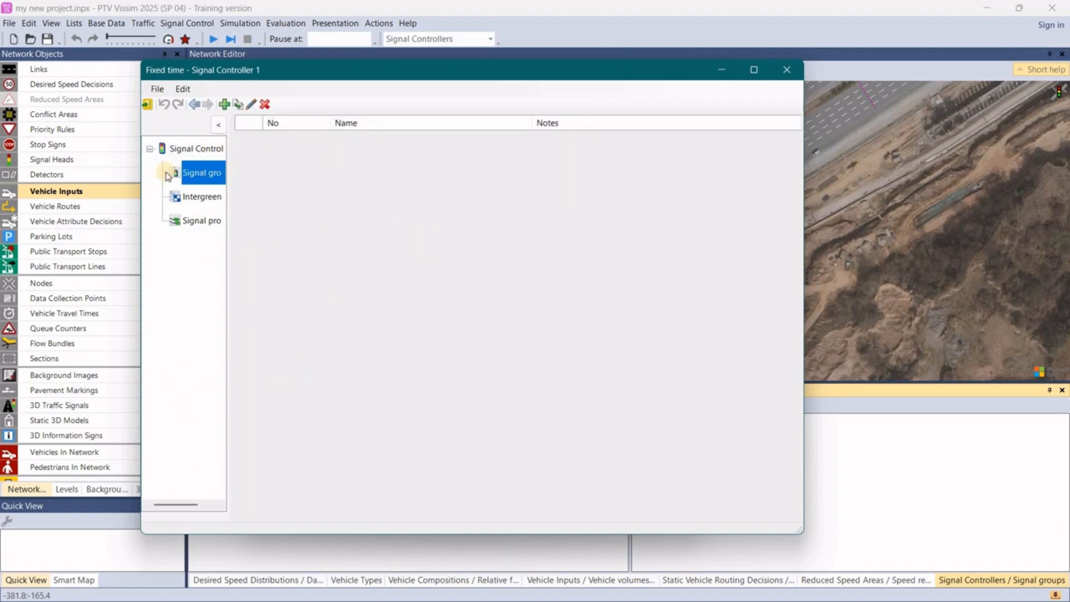
pyautogui.click(226, 109)
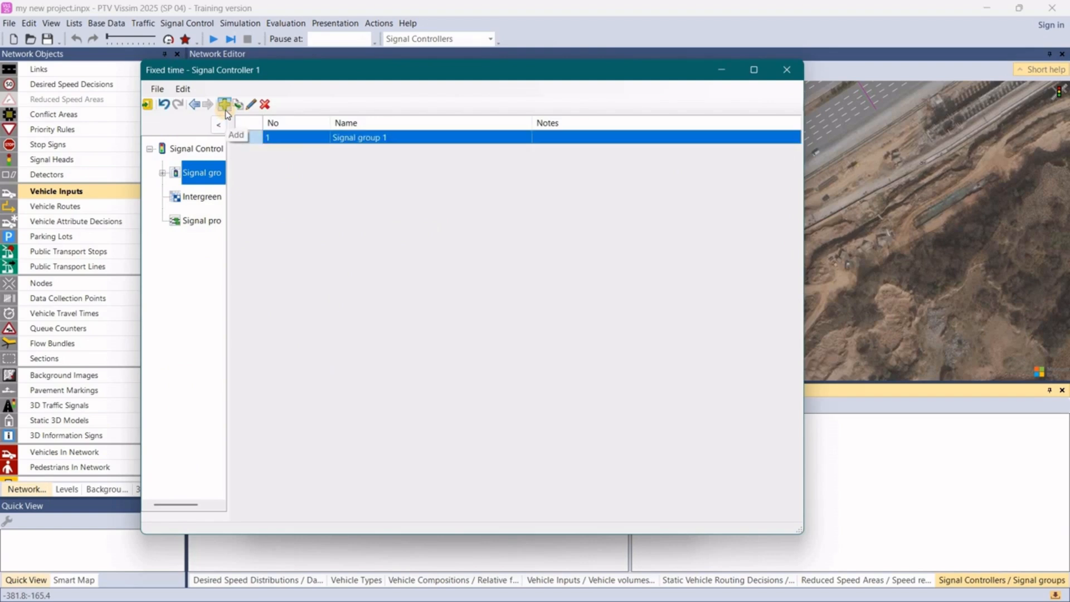
pyautogui.click(225, 110)
pyautogui.click(225, 109)
pyautogui.click(225, 109)
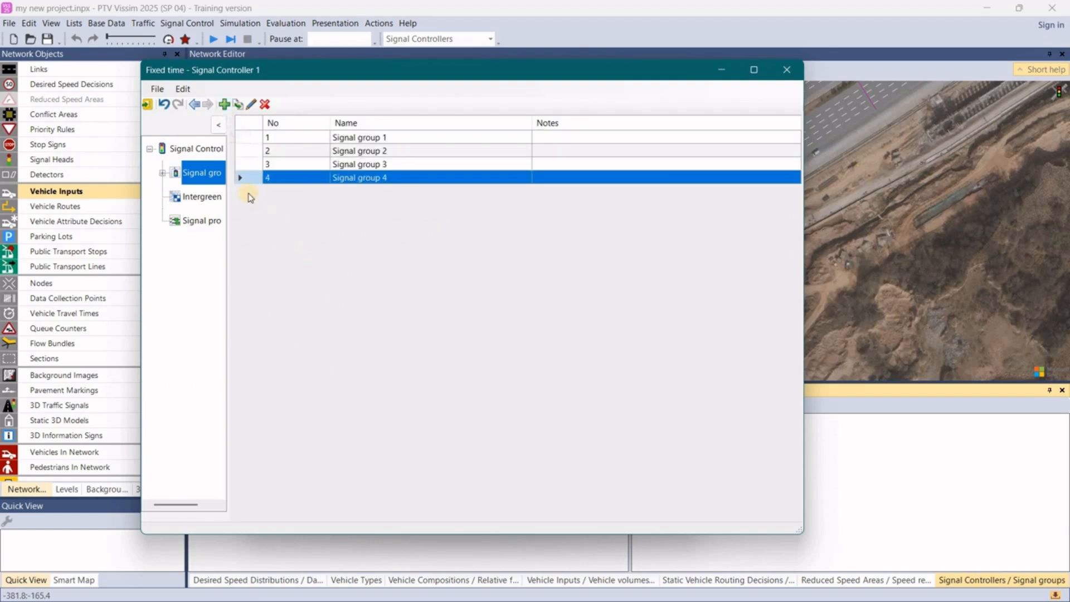
# - Set the default sequence of signal groups 1 and 2 to Red-Green-Amber
pyautogui.click(162, 174)
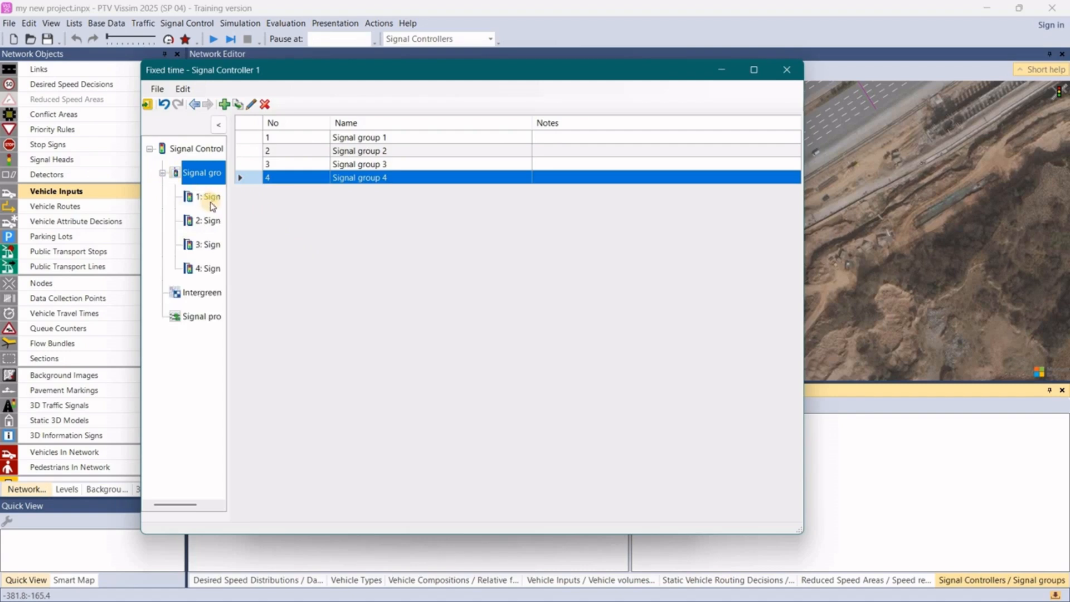
pyautogui.click(210, 198)
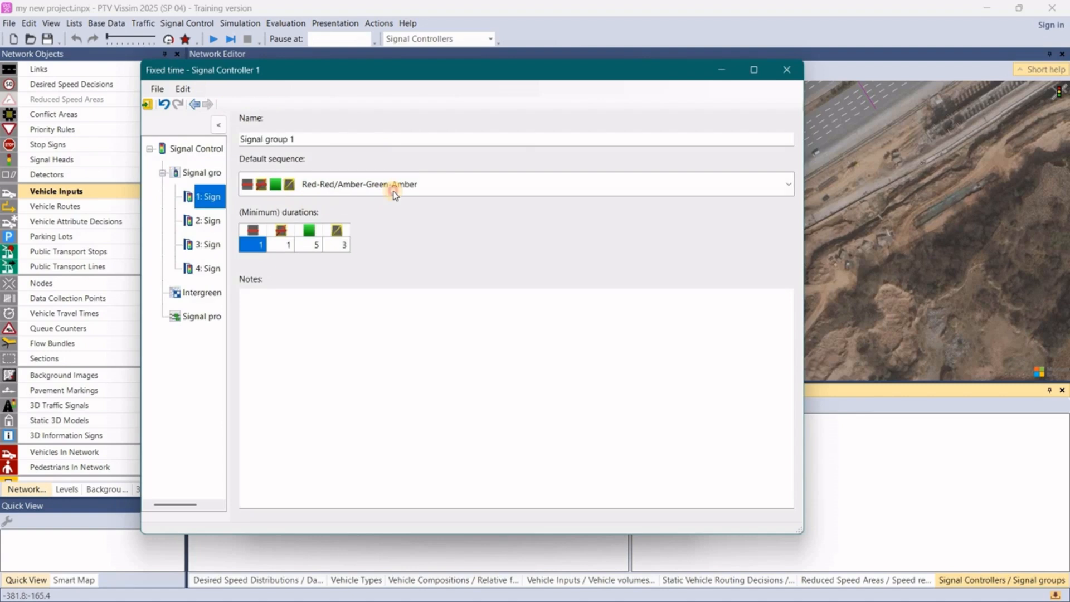
pyautogui.click(394, 192)
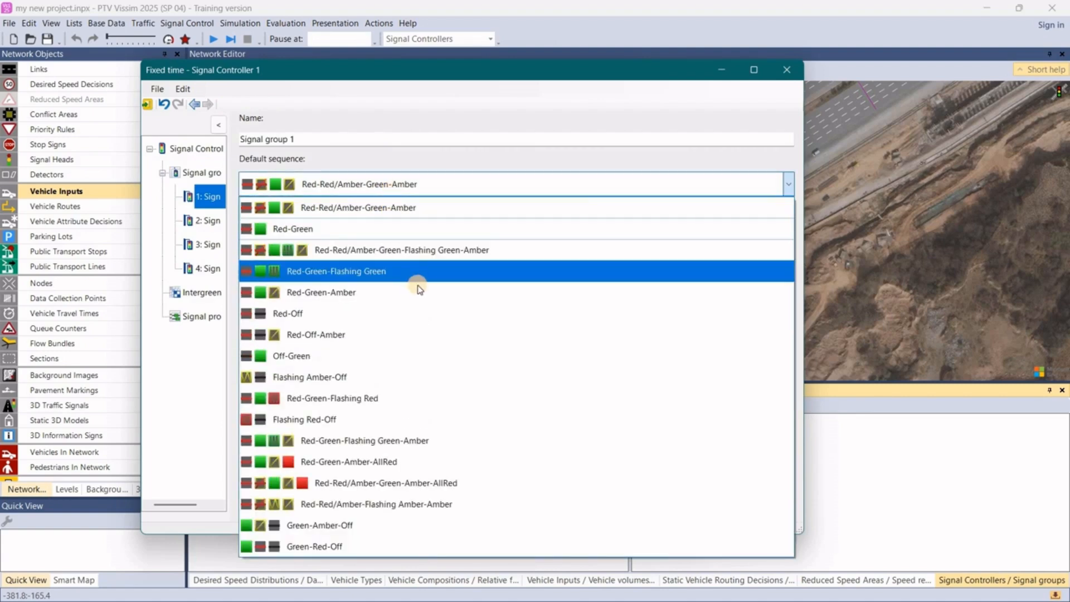
pyautogui.click(418, 286)
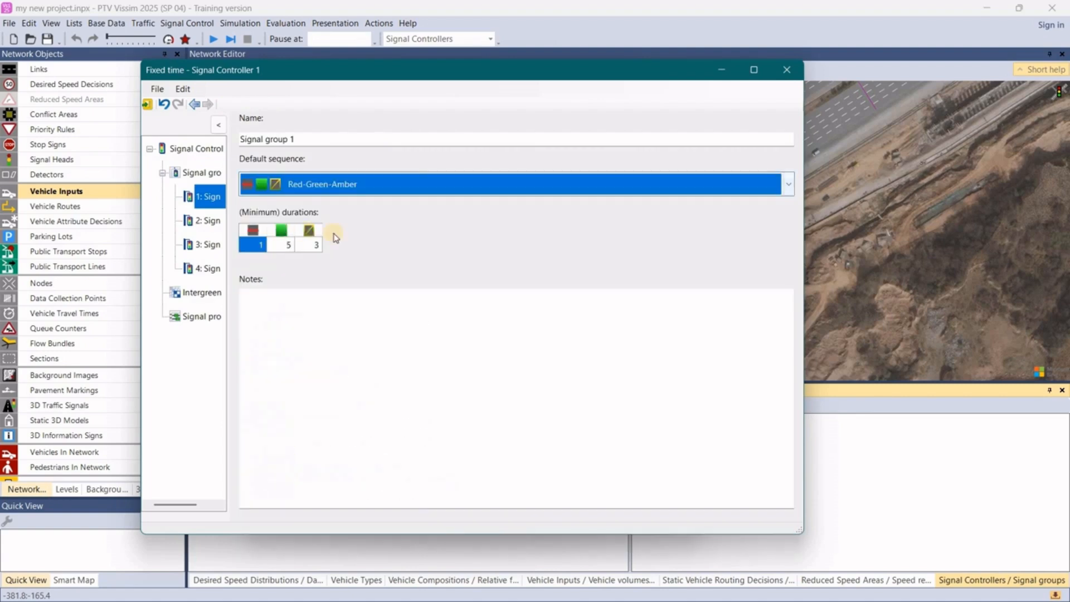
pyautogui.click(210, 221)
pyautogui.click(359, 195)
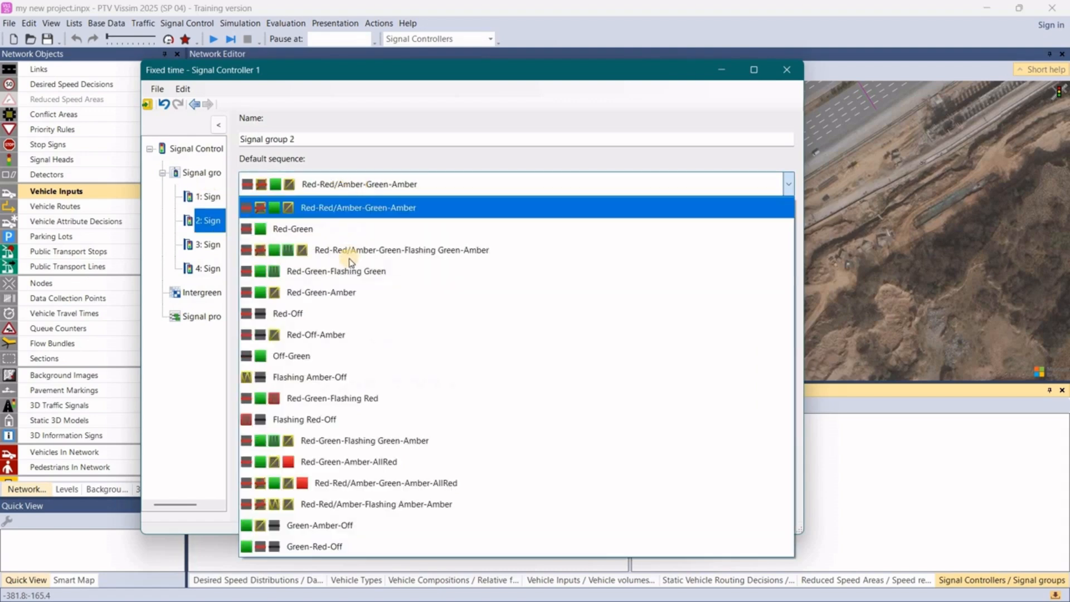
pyautogui.click(321, 292)
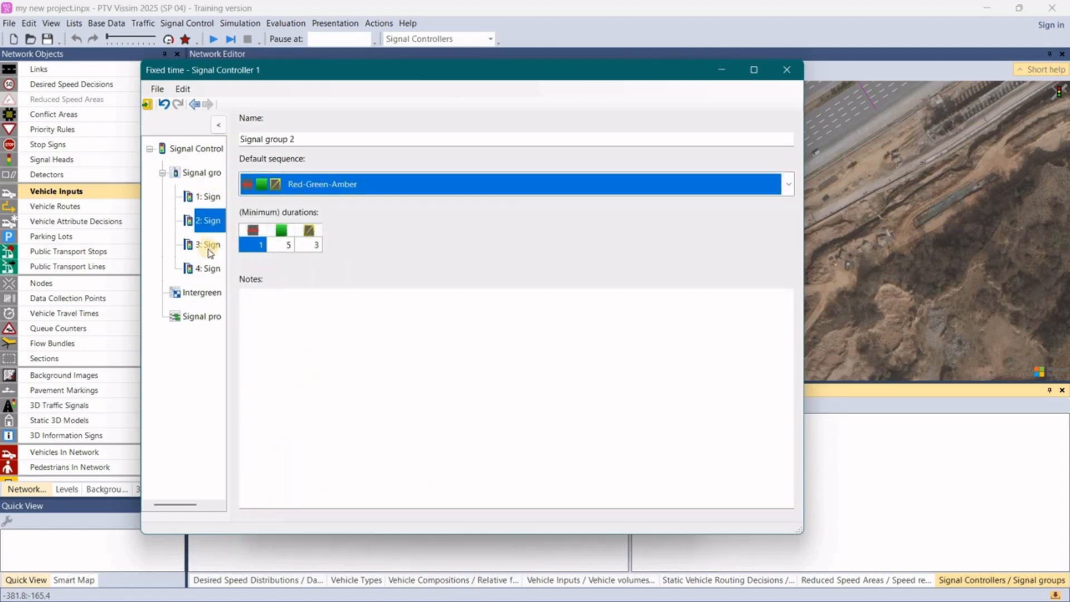
# - Set the default sequence of signal groups 3 and 4 to Red-Green-Amber
pyautogui.click(210, 247)
pyautogui.click(371, 188)
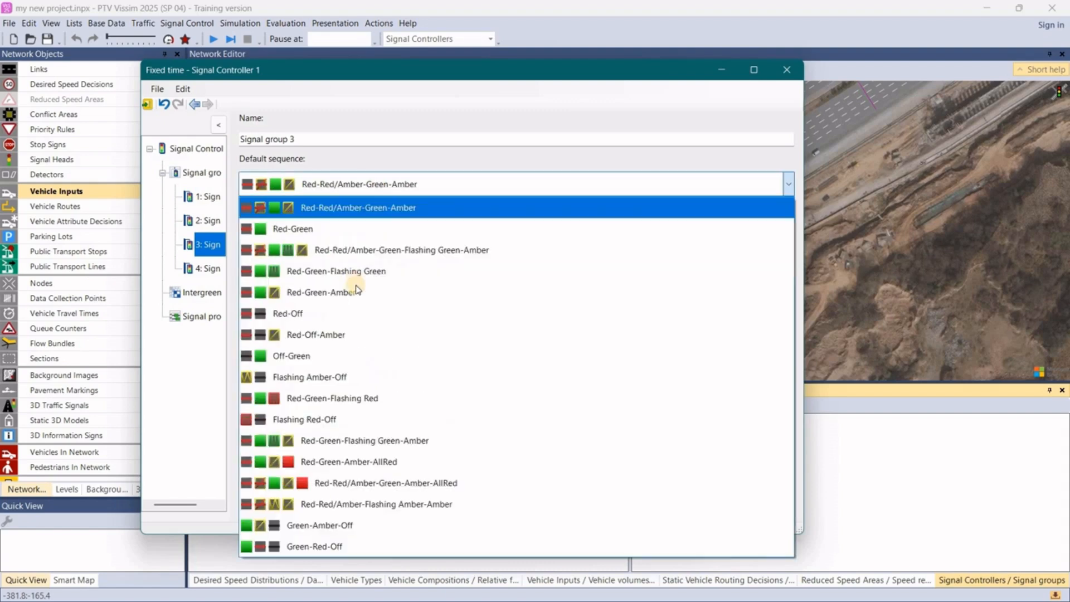
pyautogui.click(356, 290)
pyautogui.click(204, 269)
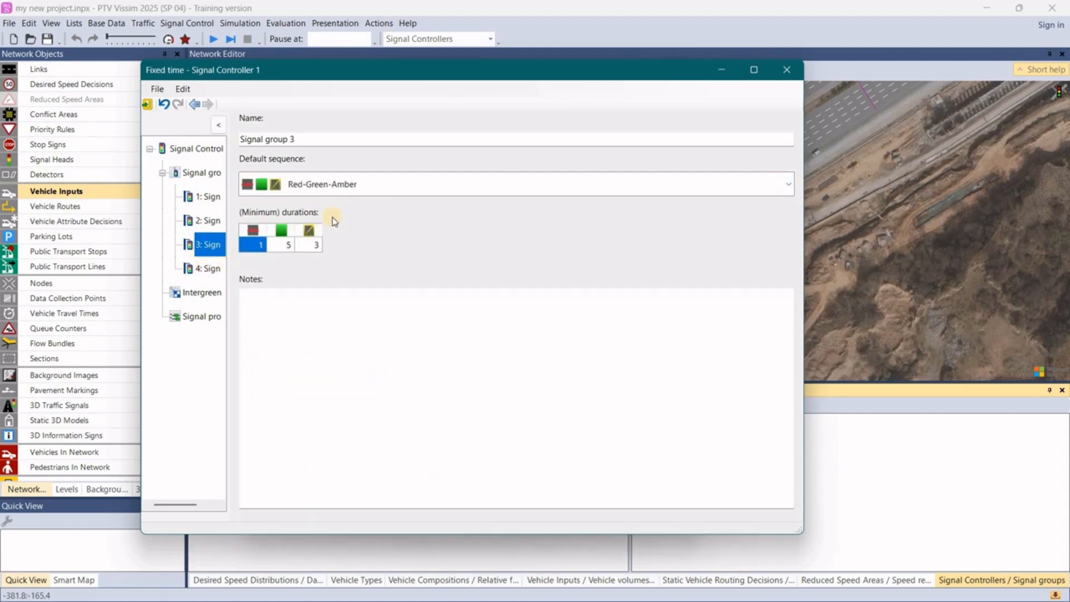
pyautogui.click(386, 193)
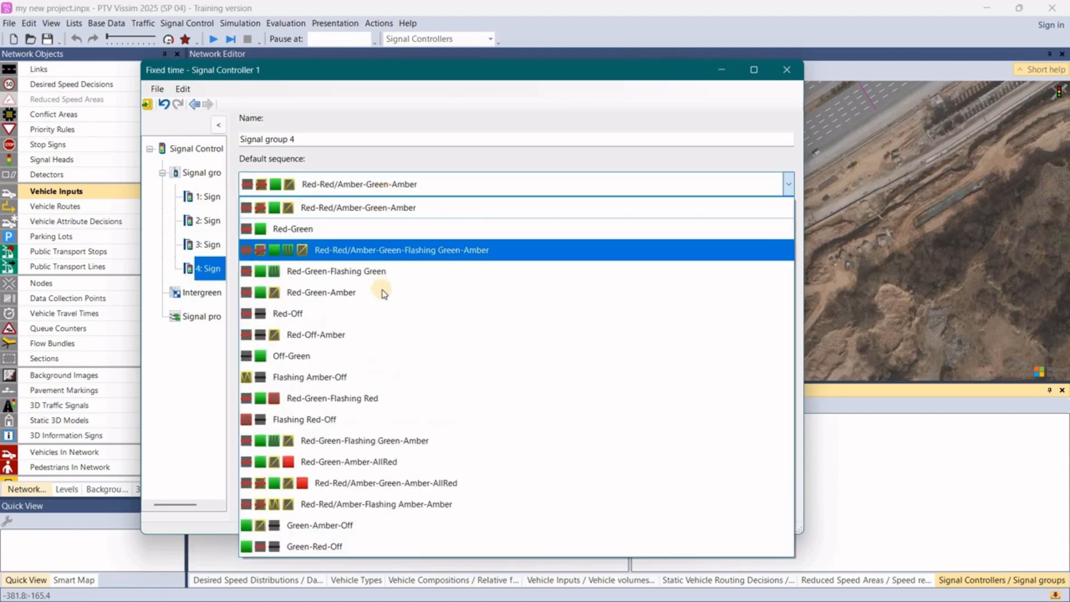
pyautogui.click(383, 290)
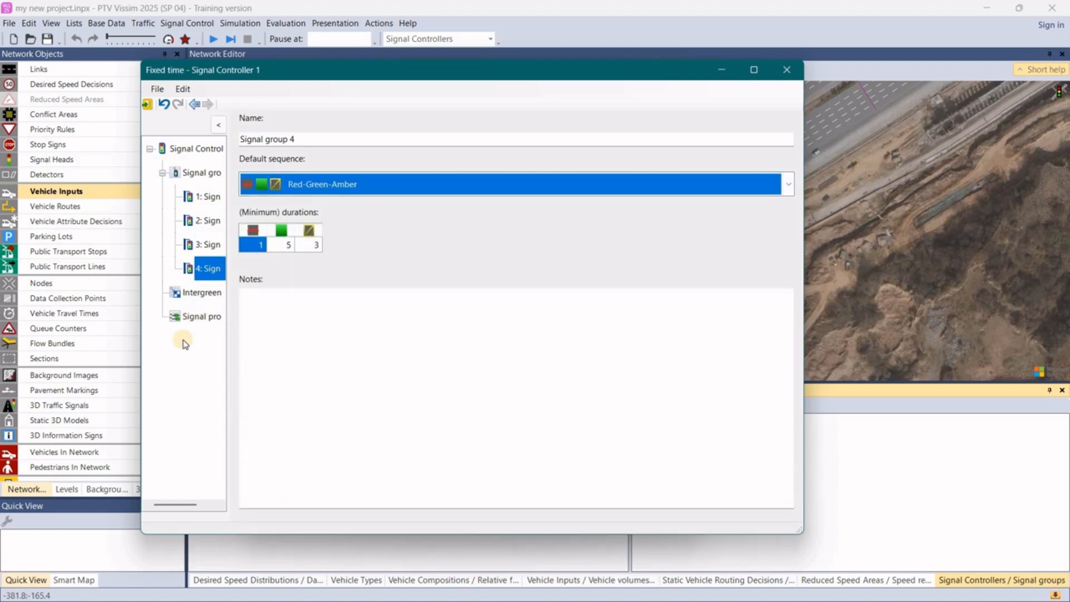
# - Add an intergreen matrix to signal controller 1 and open it for editing
pyautogui.click(185, 294)
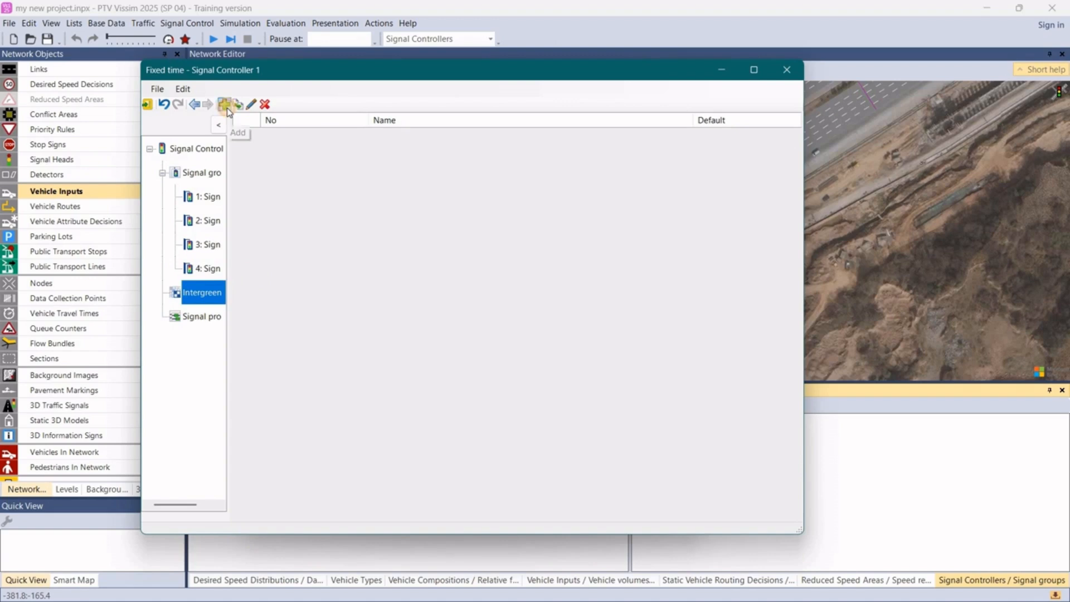
pyautogui.click(224, 105)
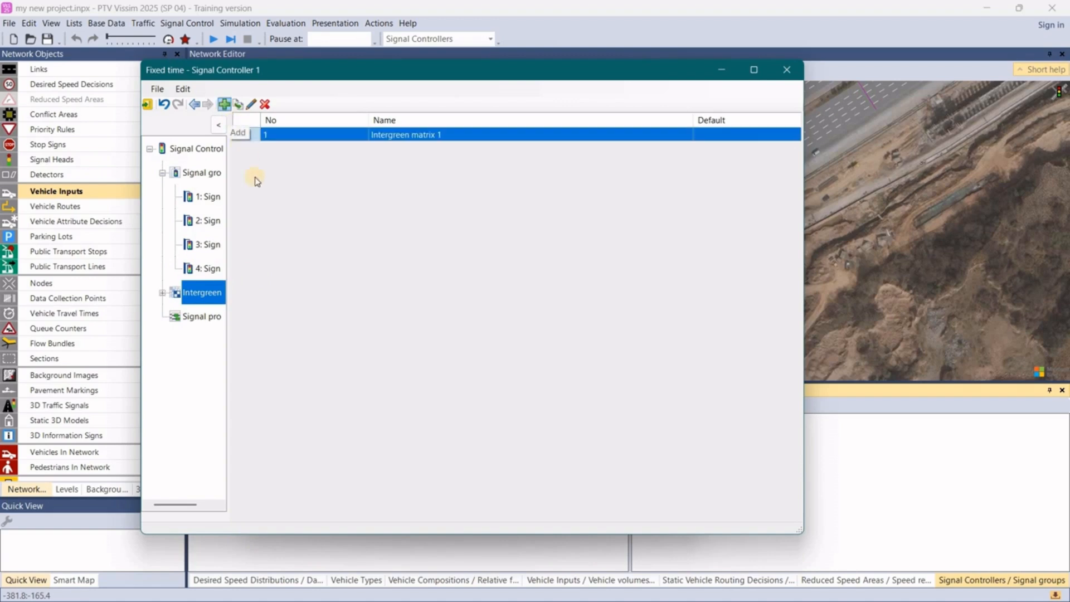
pyautogui.click(163, 294)
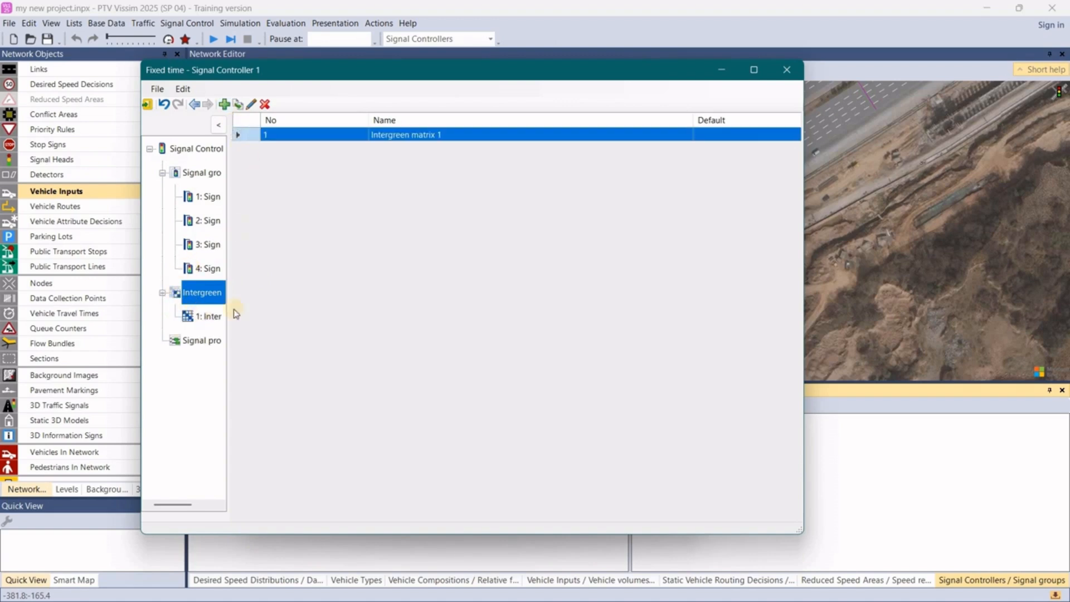
pyautogui.click(220, 316)
# - Enter an intergreen time of 1 in every cell below the diagonal of the intergreen matrix
pyautogui.click(353, 183)
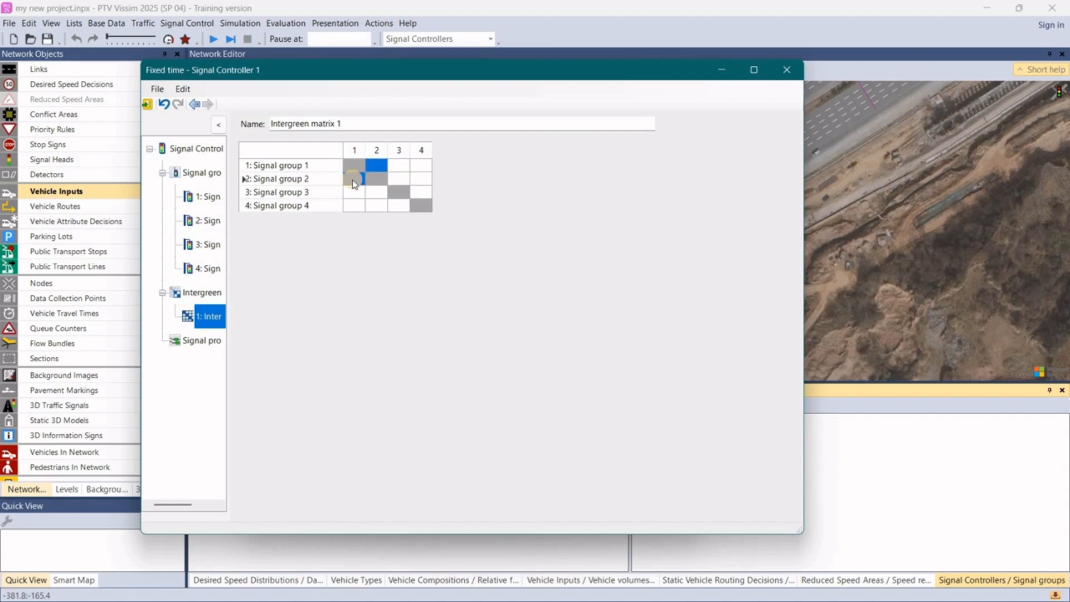
pyautogui.write('1')
pyautogui.click(349, 197)
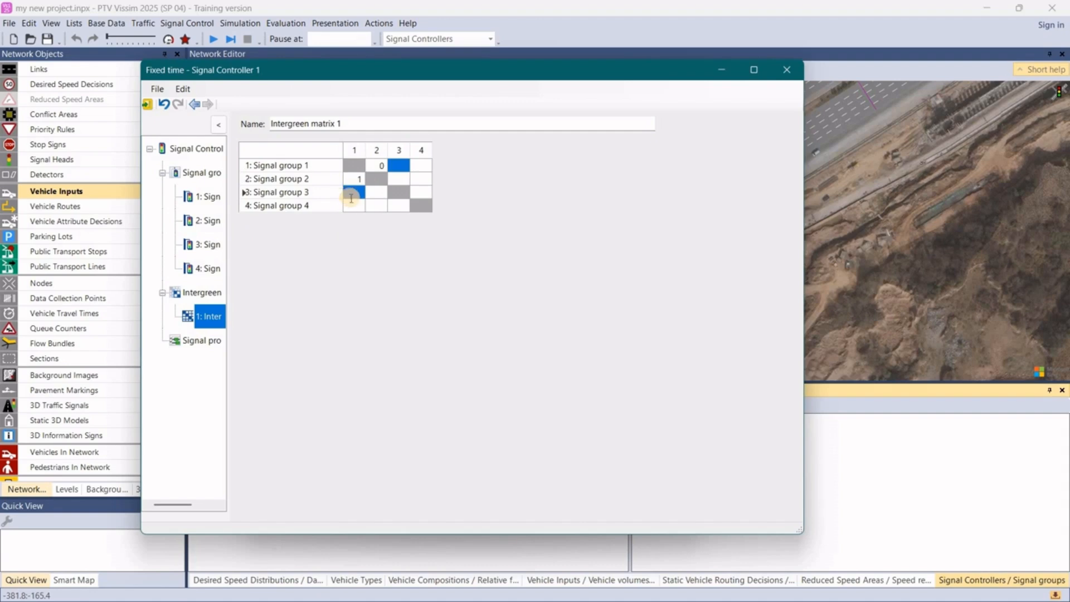
pyautogui.write('1')
pyautogui.click(353, 204)
pyautogui.write('1')
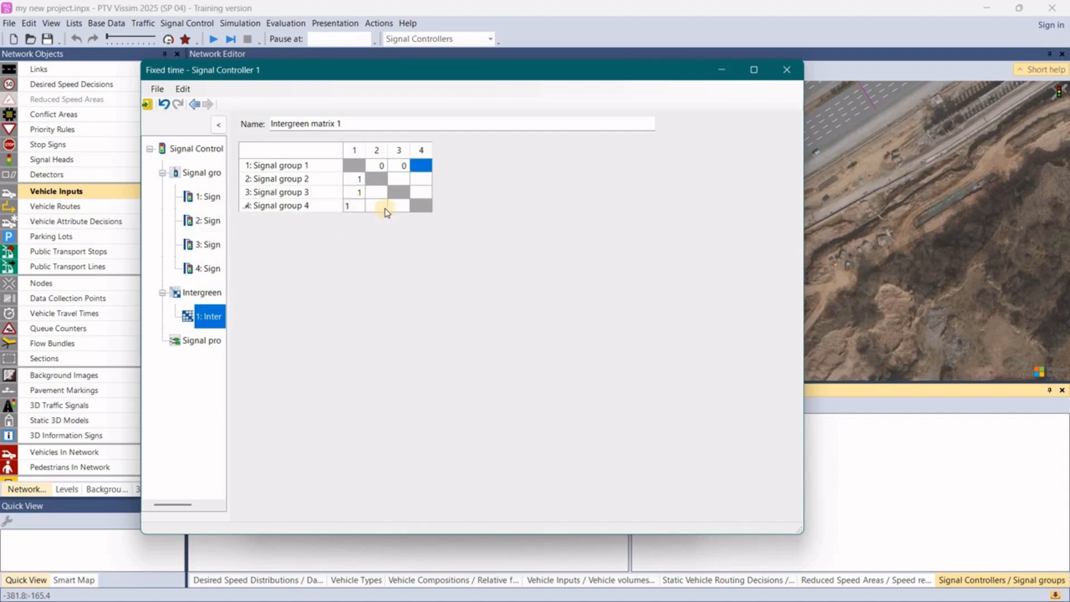
pyautogui.click(380, 205)
pyautogui.click(381, 205)
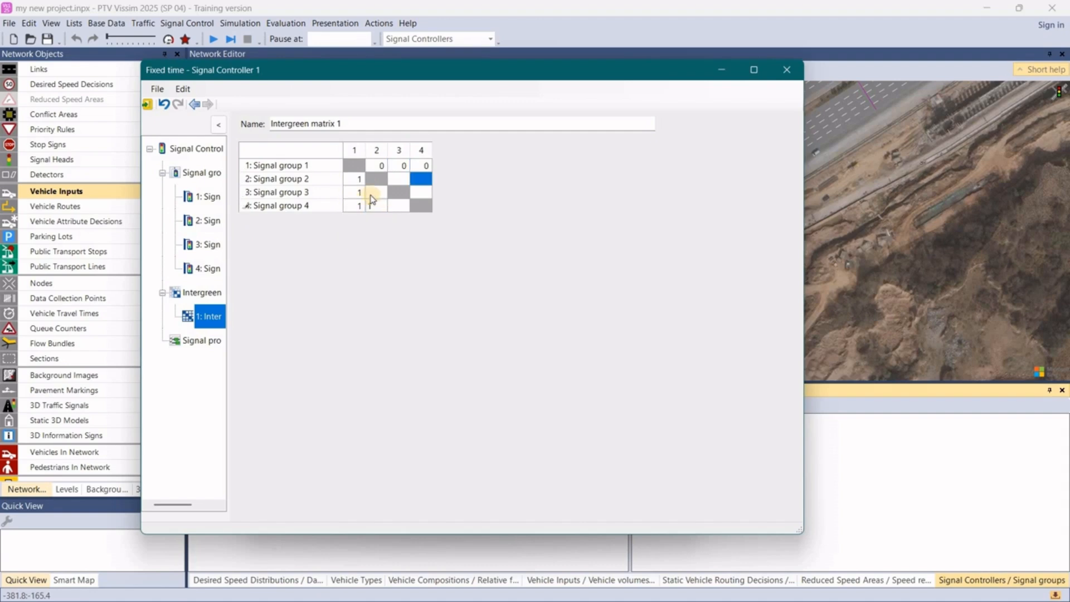
pyautogui.write('1')
pyautogui.click(371, 195)
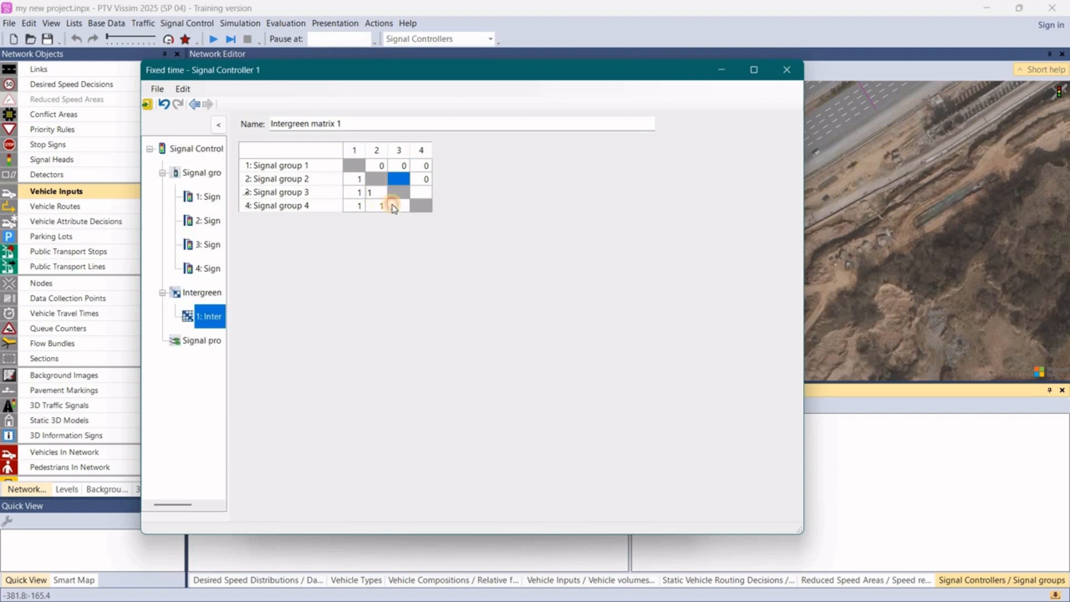
pyautogui.click(394, 207)
pyautogui.click(394, 207)
pyautogui.write('1')
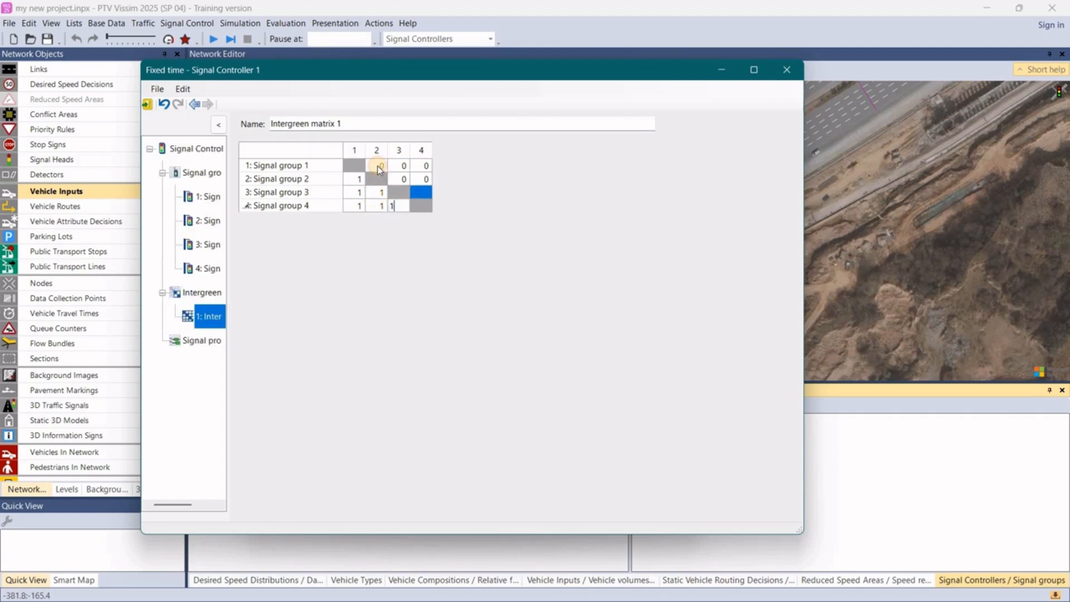
# - Set every intergreen time above the diagonal of the intergreen matrix to 1
pyautogui.click(379, 168)
pyautogui.click(378, 169)
pyautogui.write('1')
pyautogui.click(399, 168)
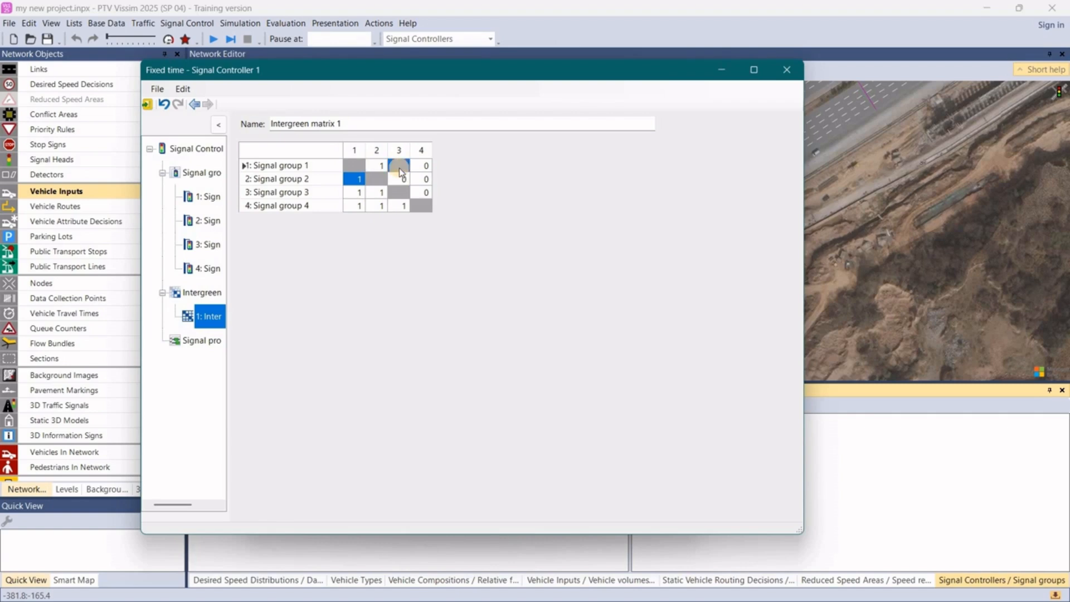
pyautogui.click(399, 169)
pyautogui.write('1')
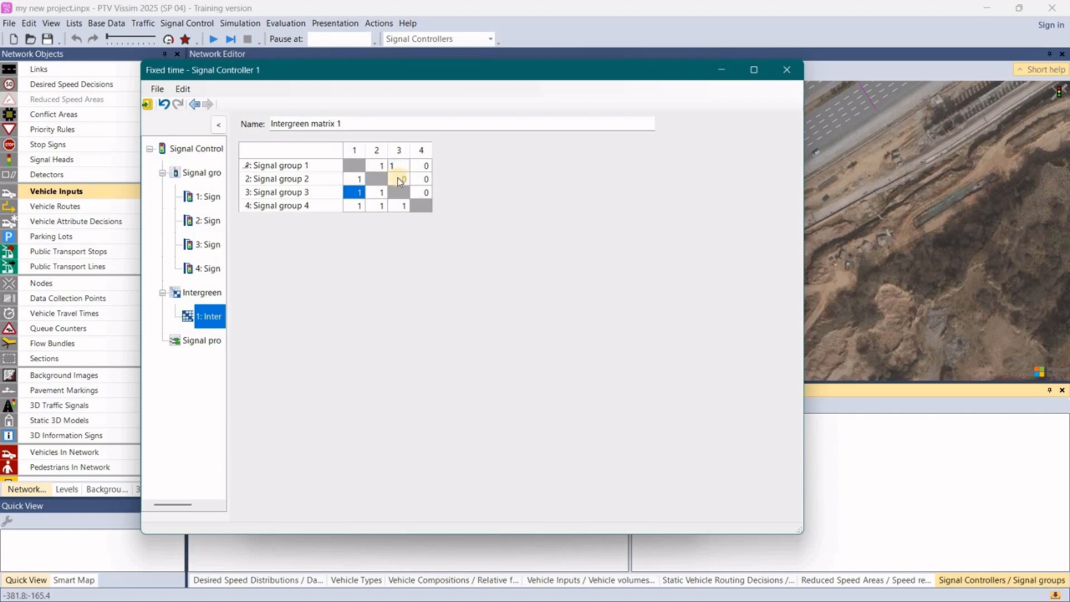
pyautogui.click(398, 178)
pyautogui.write('1')
pyautogui.click(425, 168)
pyautogui.write('1')
pyautogui.click(427, 180)
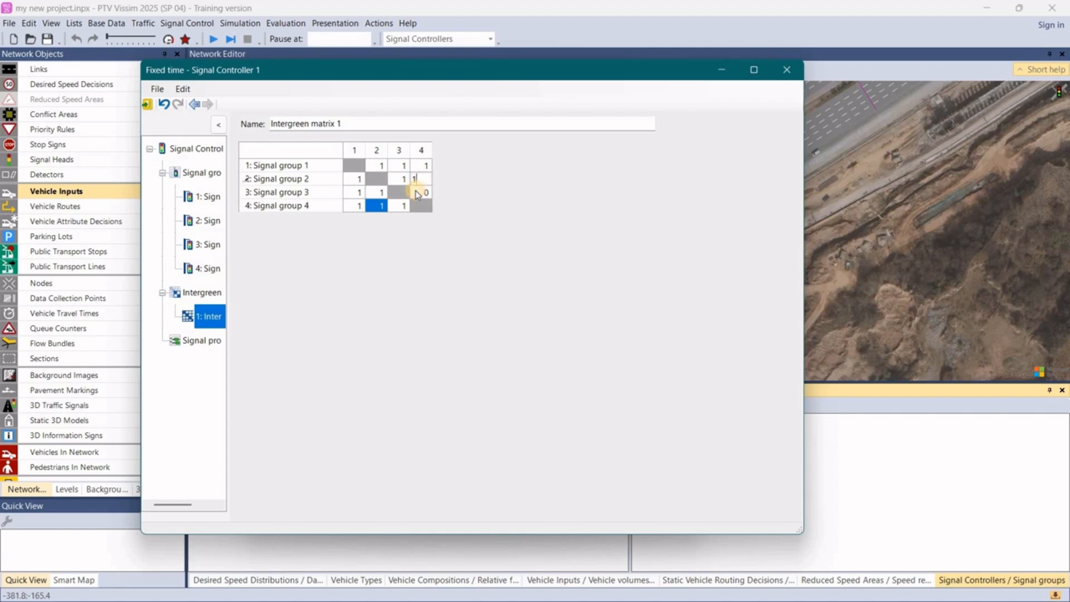
pyautogui.write('1')
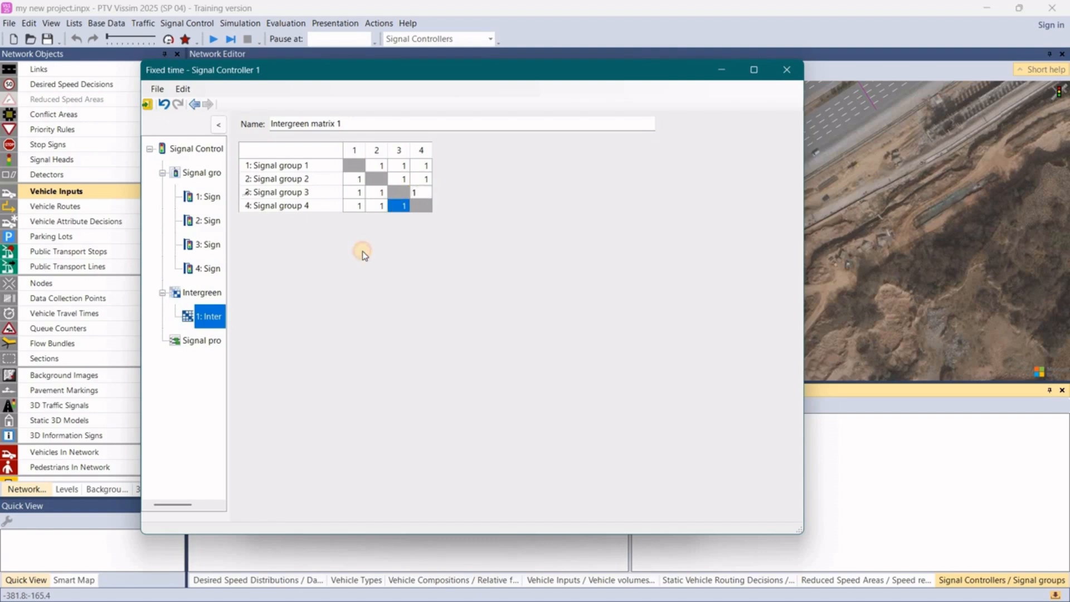
pyautogui.press('Return')
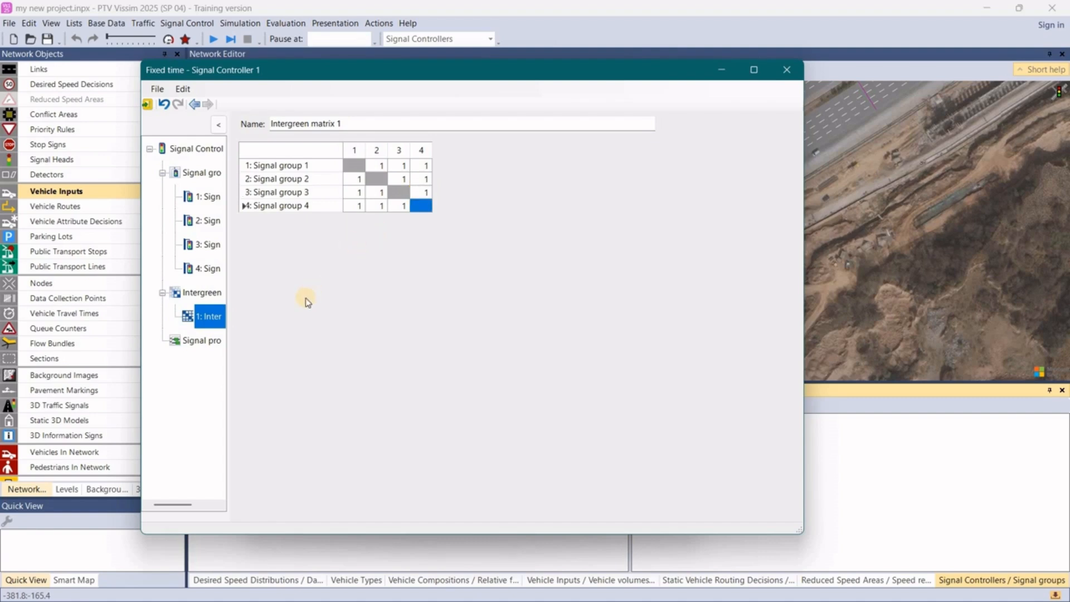
# - Add a signal program to signal controller 1 and open its timing diagram
pyautogui.click(201, 342)
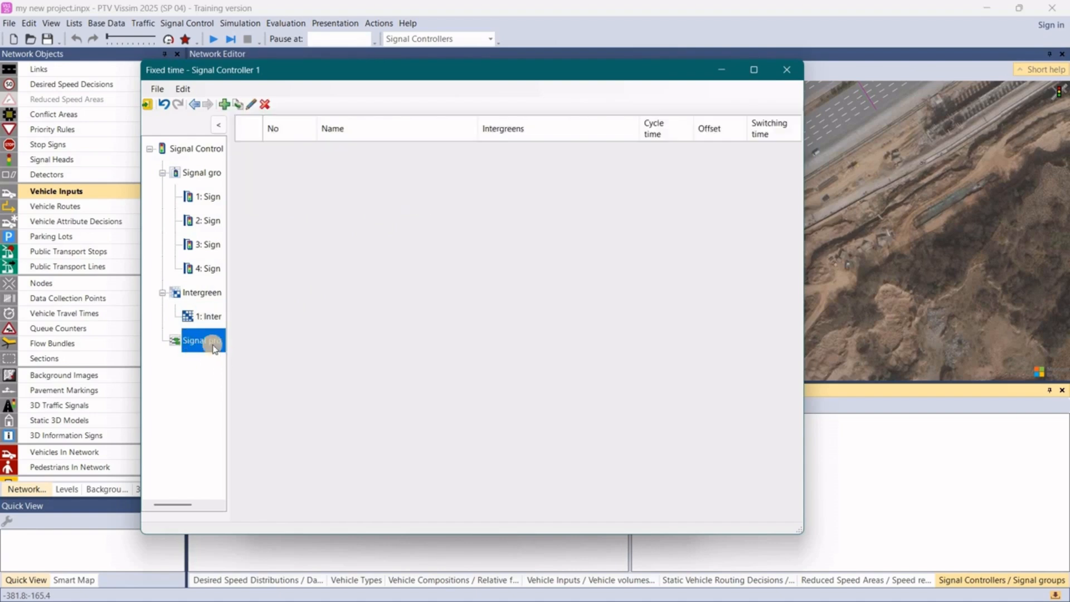
pyautogui.click(225, 104)
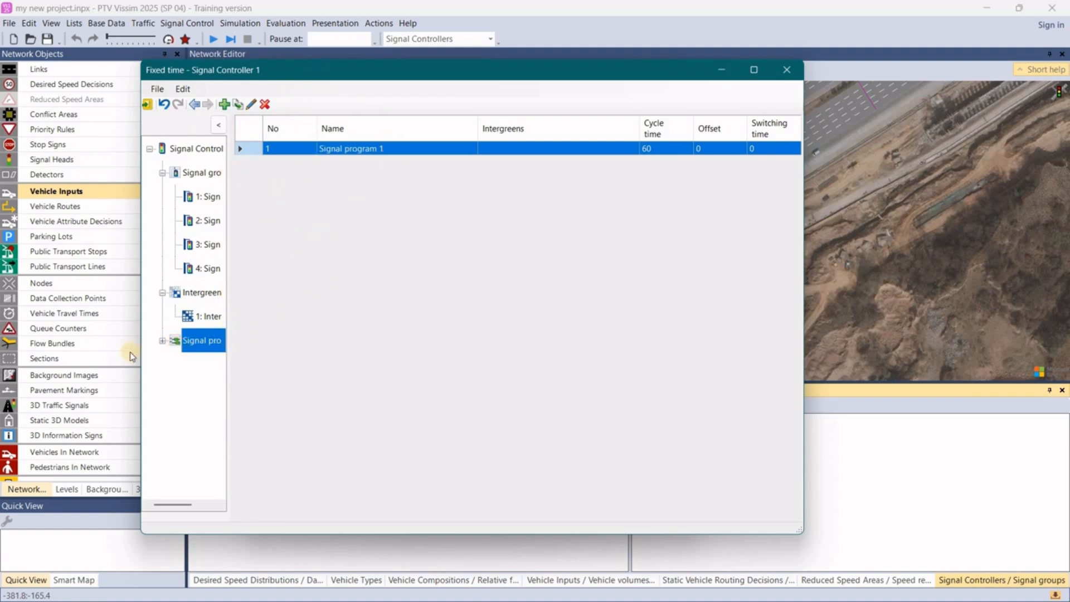
pyautogui.click(163, 341)
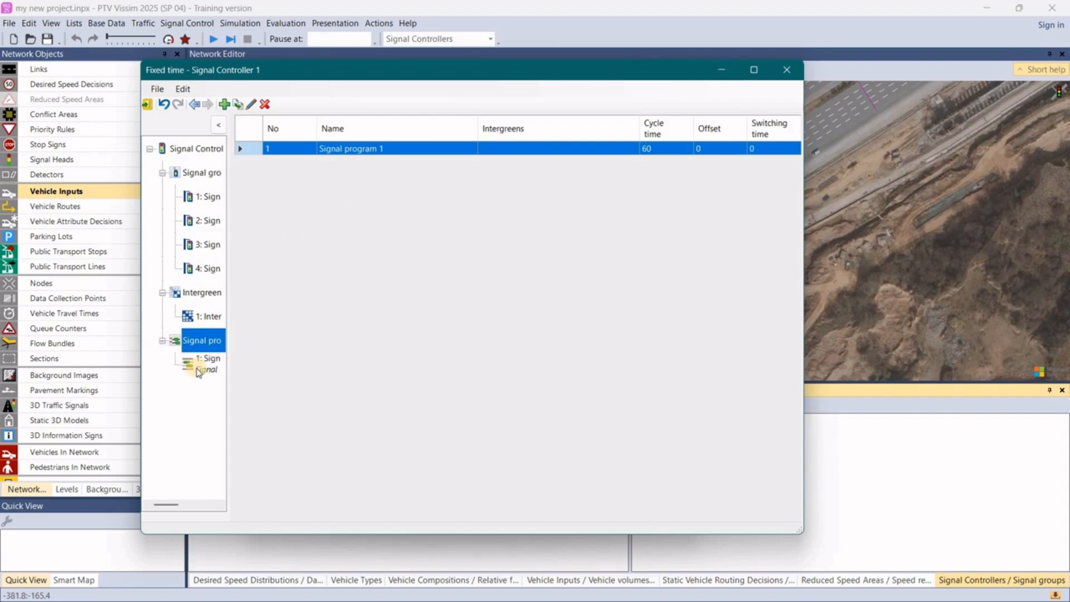
pyautogui.click(202, 365)
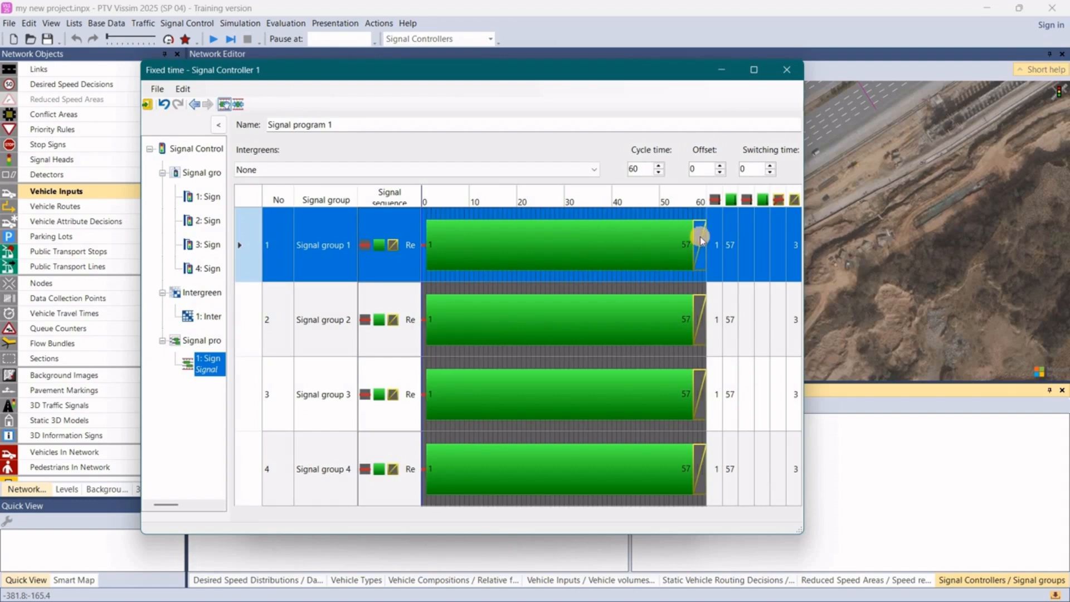
# - End signal group 1's green at second 13 and set signal group 2's green from second 18 to 27
pyautogui.moveTo(692, 236); pyautogui.dragTo(475, 248)
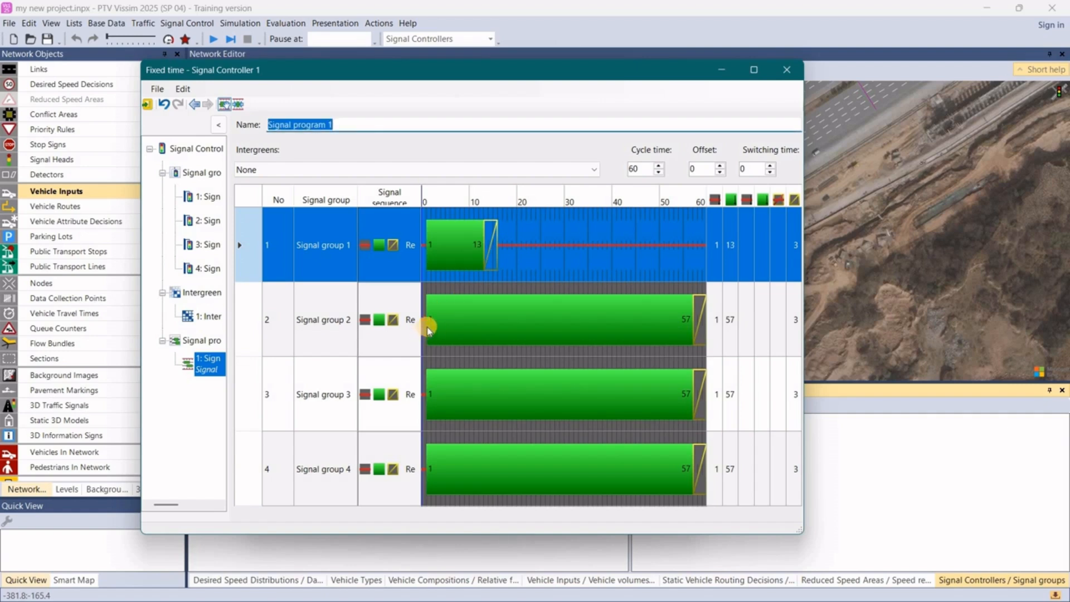
pyautogui.click(641, 318)
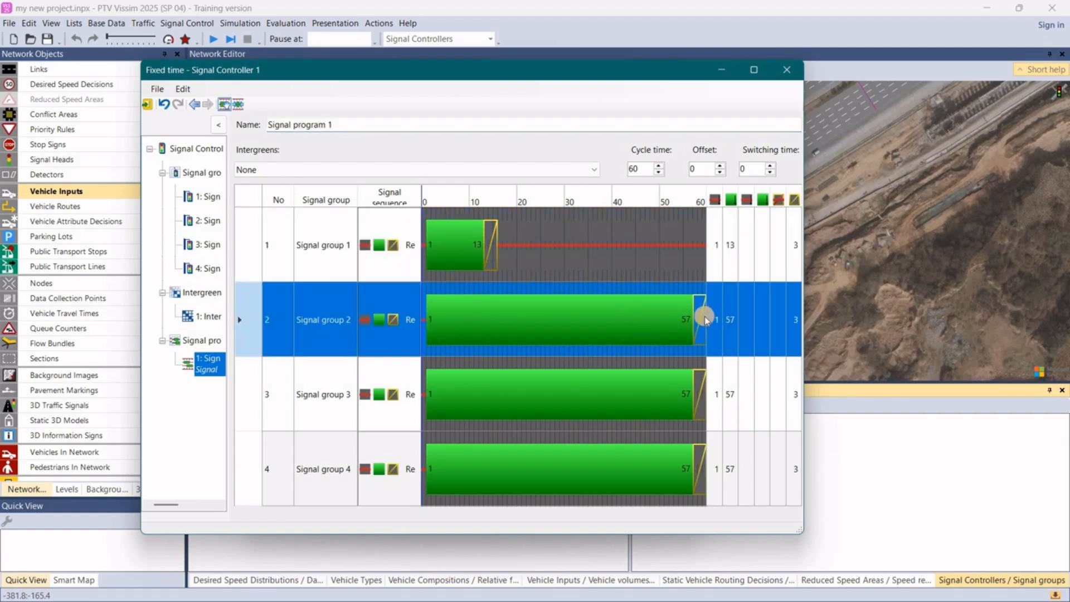
pyautogui.moveTo(690, 315); pyautogui.dragTo(426, 321)
pyautogui.moveTo(493, 314); pyautogui.dragTo(508, 314)
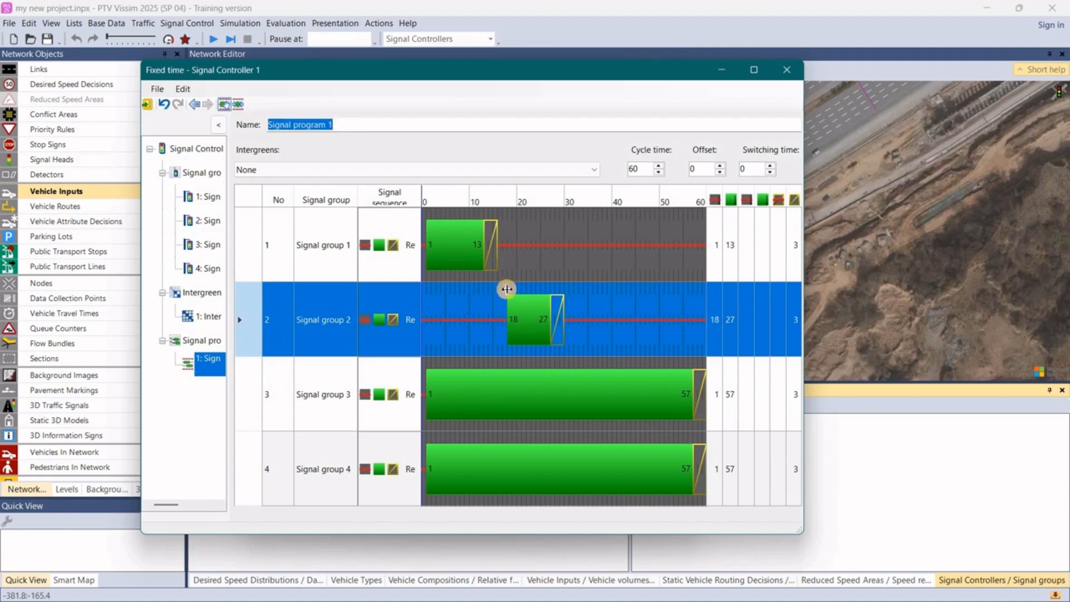
# - Set signal group 3's green from second 31 to 44 in the signal program
pyautogui.click(514, 393)
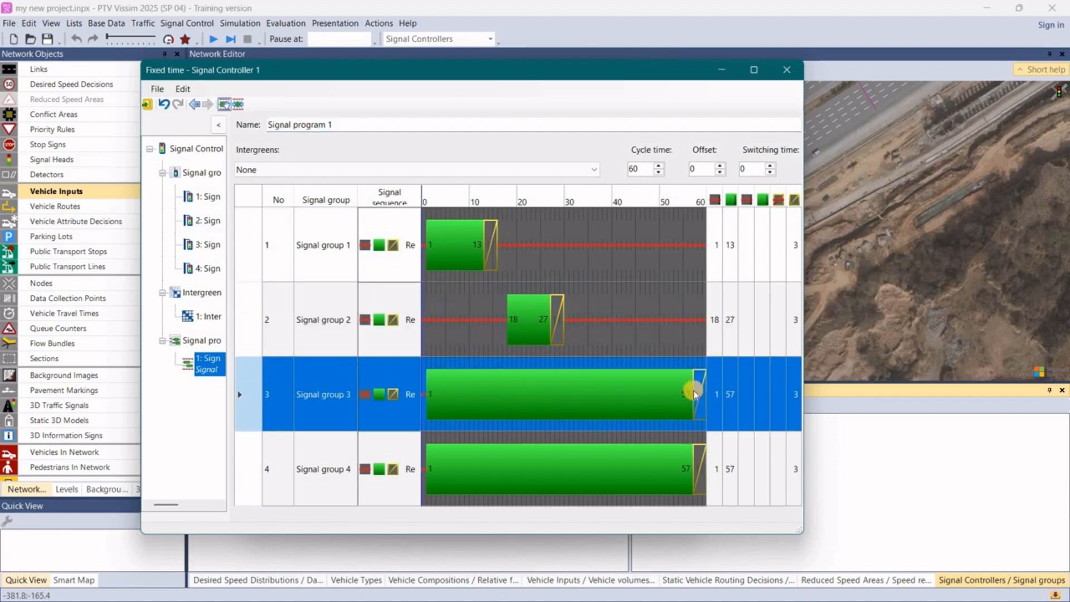
pyautogui.moveTo(692, 387); pyautogui.dragTo(629, 395)
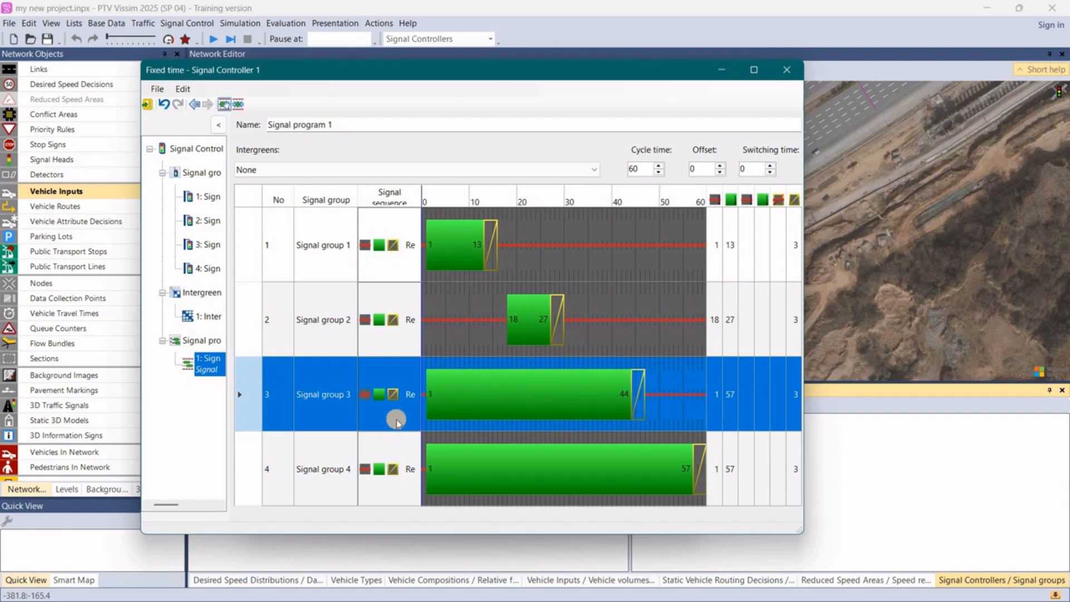
pyautogui.moveTo(424, 389); pyautogui.dragTo(567, 389)
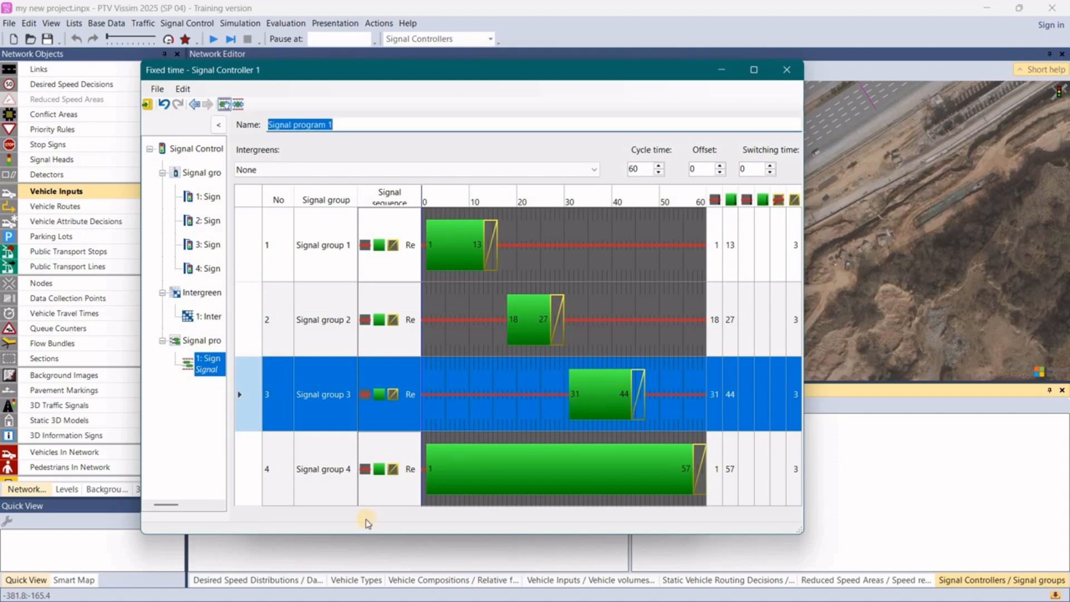
# - Start signal group 4's green at second 47 and shorten signal group 3's green to end at second 43
pyautogui.click(430, 458)
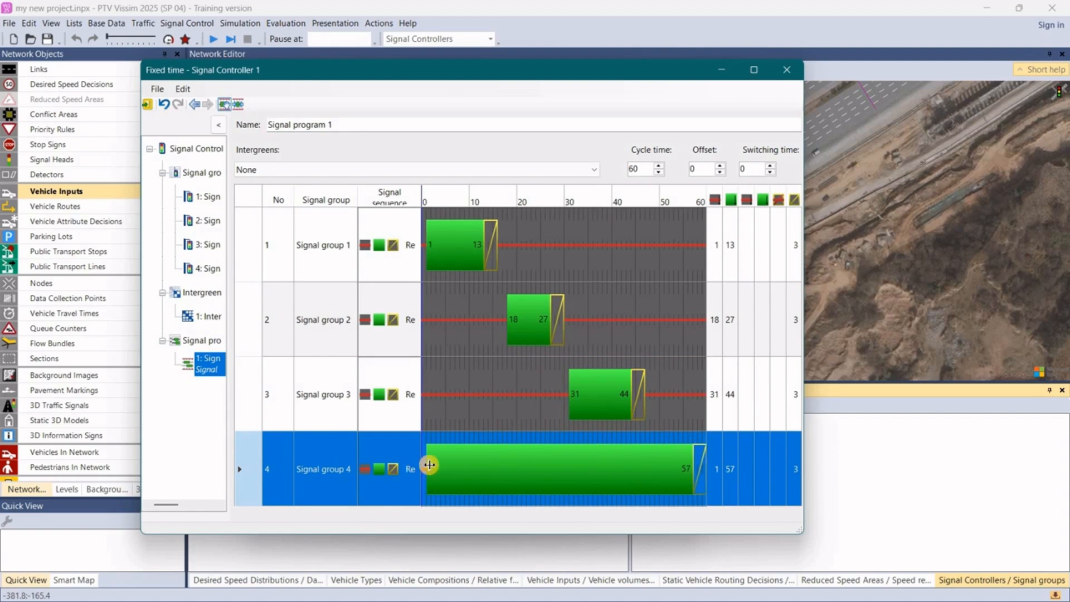
pyautogui.moveTo(429, 465); pyautogui.dragTo(654, 463)
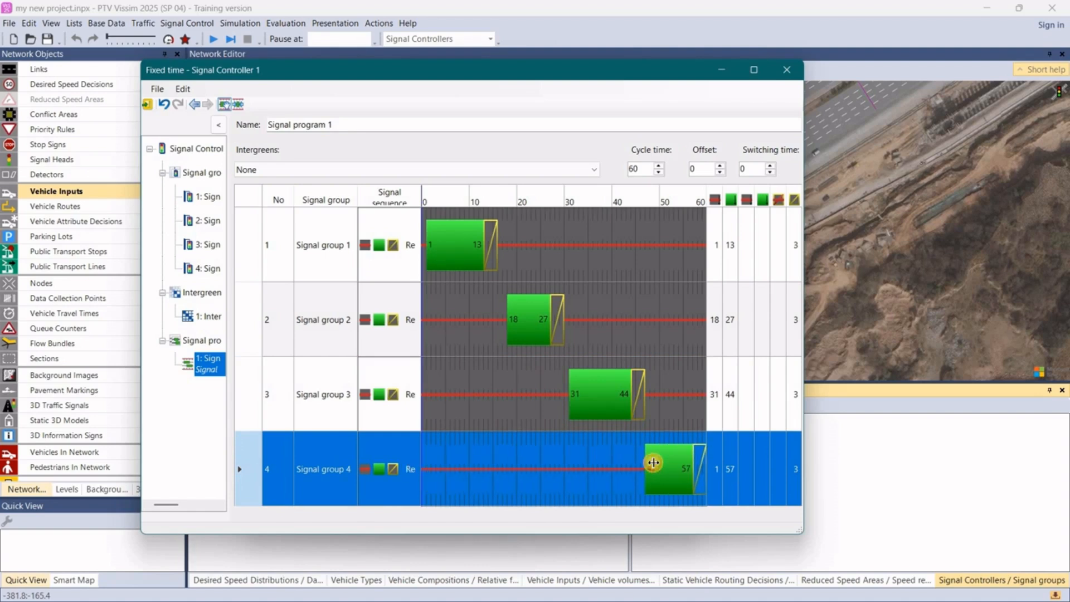
pyautogui.moveTo(653, 468); pyautogui.dragTo(650, 466)
pyautogui.click(634, 407)
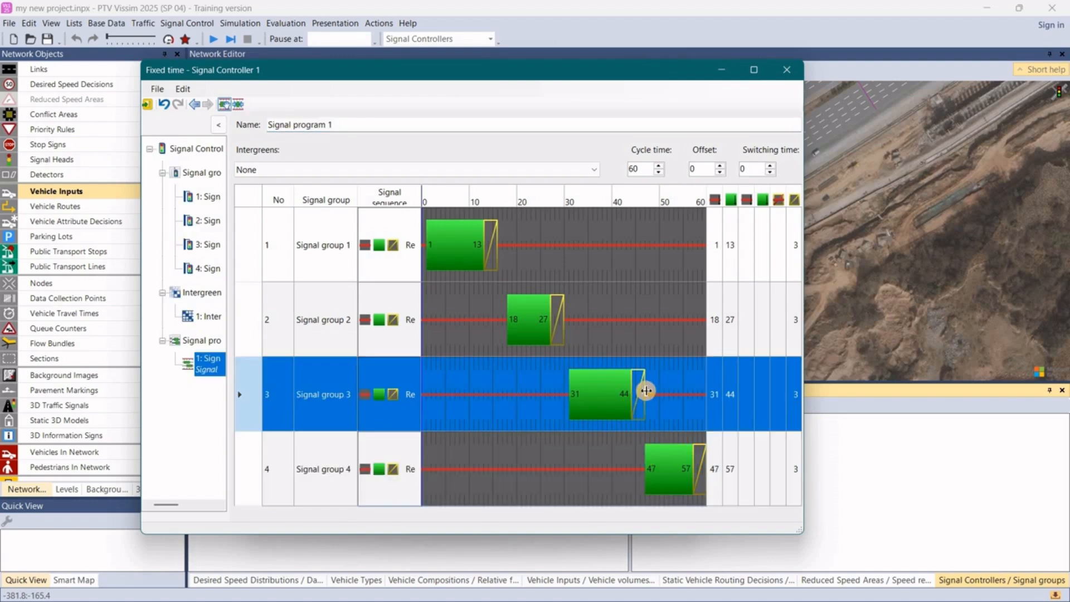
pyautogui.moveTo(642, 392); pyautogui.dragTo(640, 392)
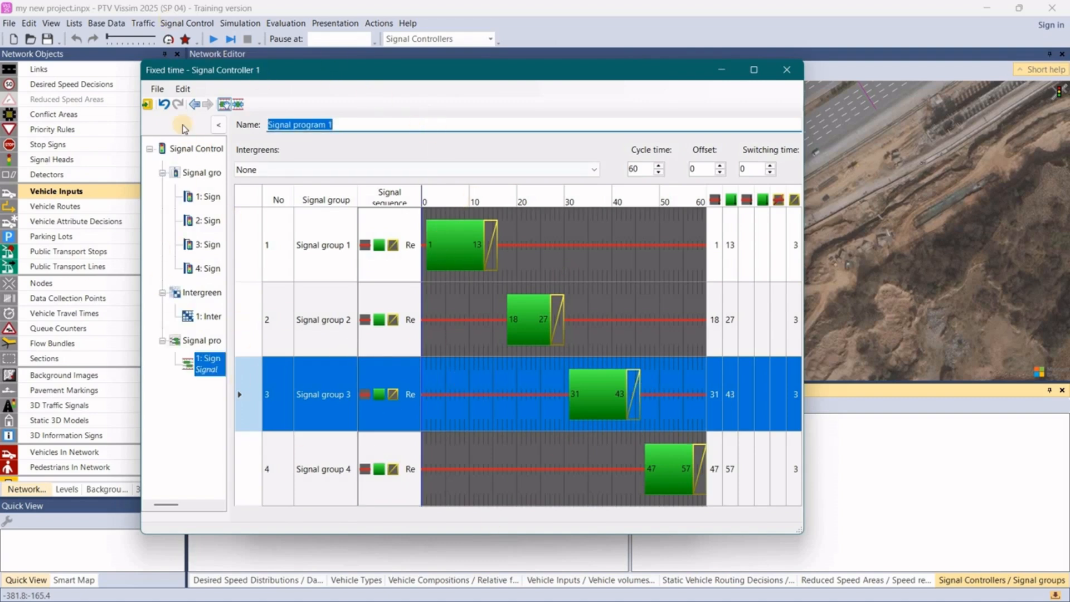
# - Save the fixed-time controller data, return to the network and accept the signal controller settings
pyautogui.click(149, 105)
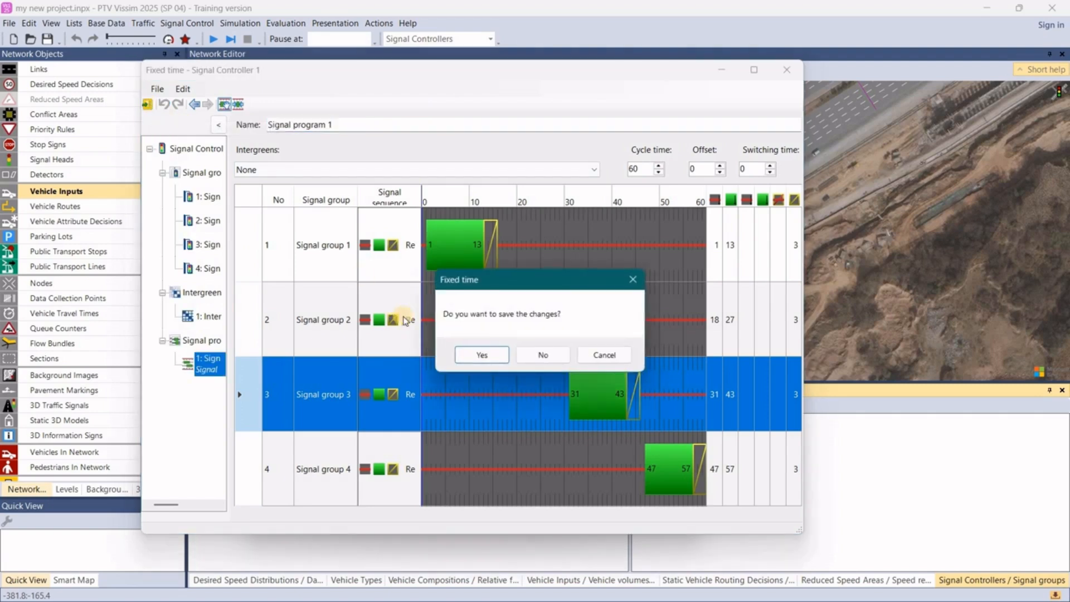
pyautogui.click(470, 356)
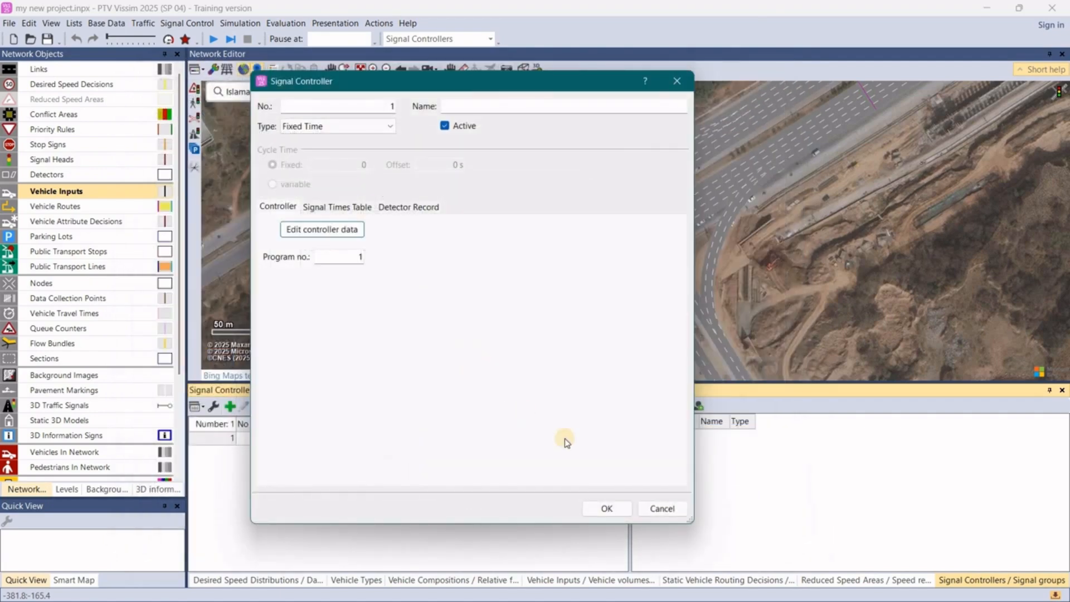
pyautogui.click(607, 510)
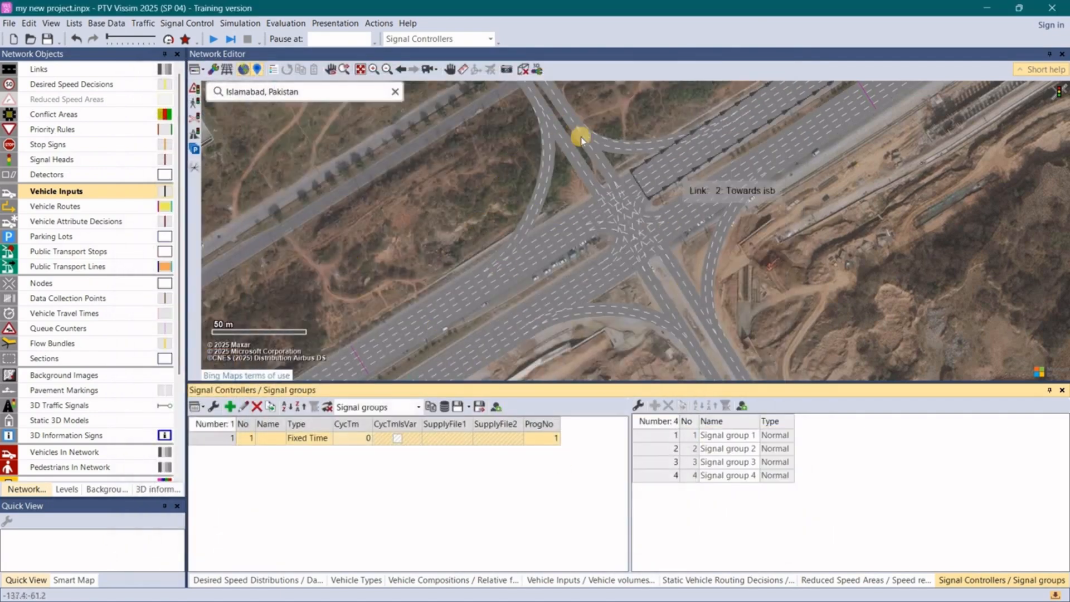
# - Add a signal head for signal group 1 on lane 1 of link 1 (Towards Rwp), at about 216 m
pyautogui.scroll(-3, 553, 175)
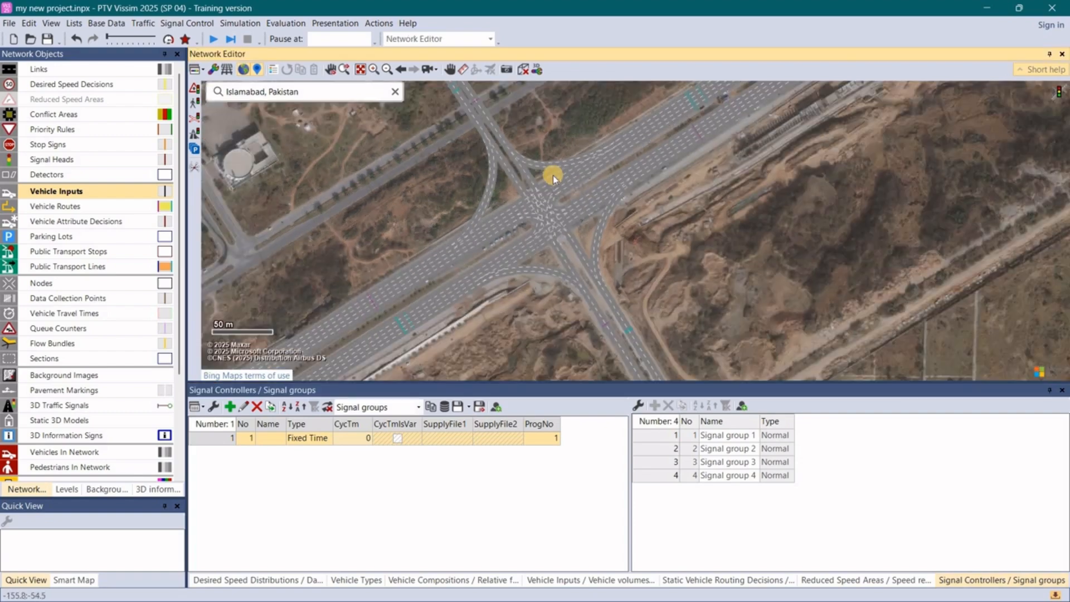
pyautogui.scroll(3, 553, 175)
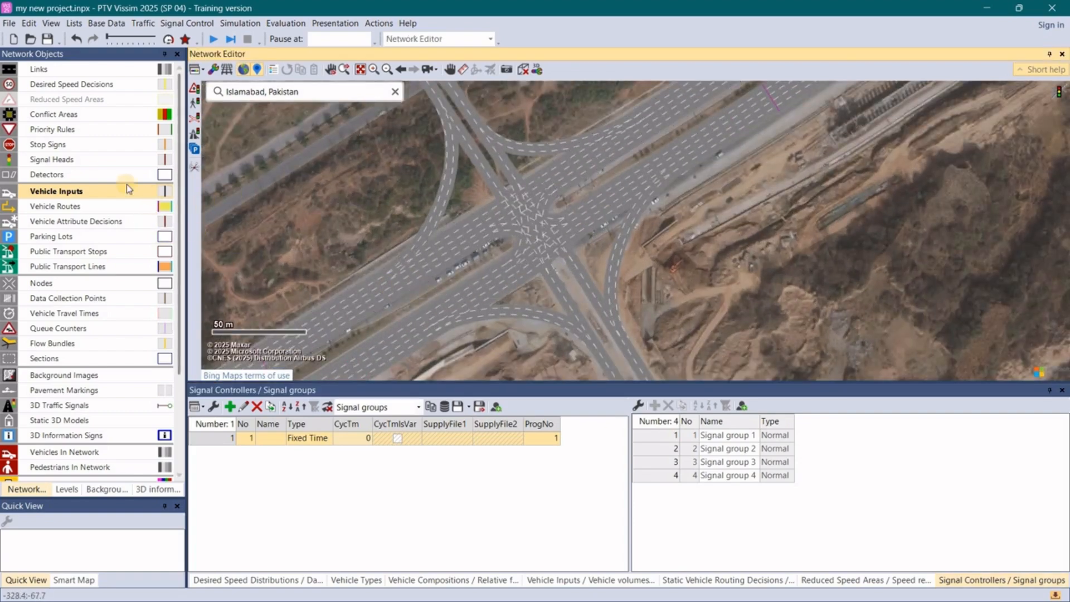
pyautogui.click(85, 158)
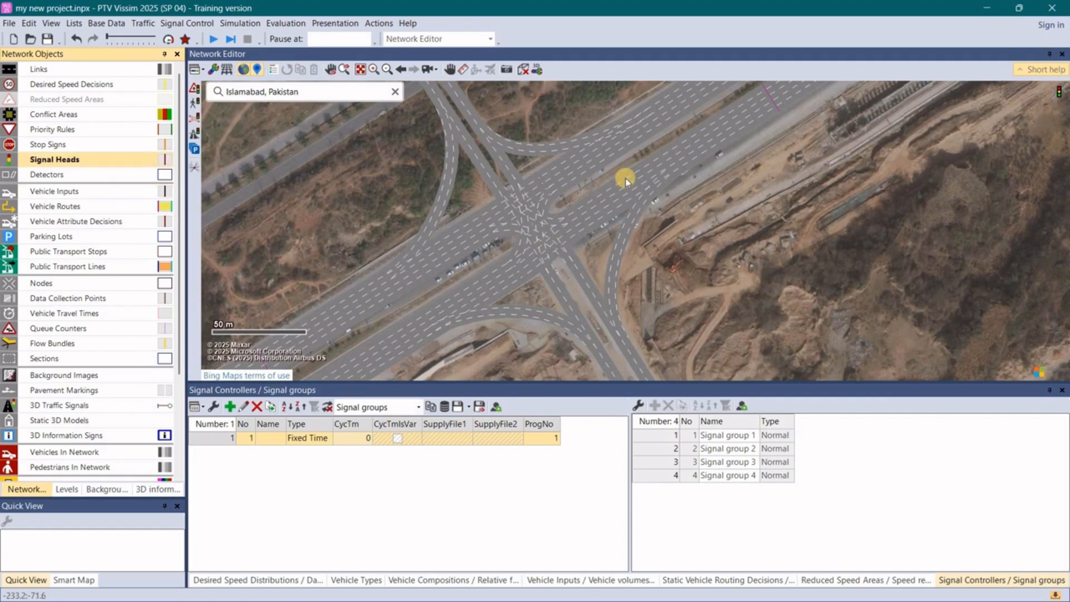
pyautogui.scroll(5, 626, 178)
pyautogui.scroll(-3, 796, 209)
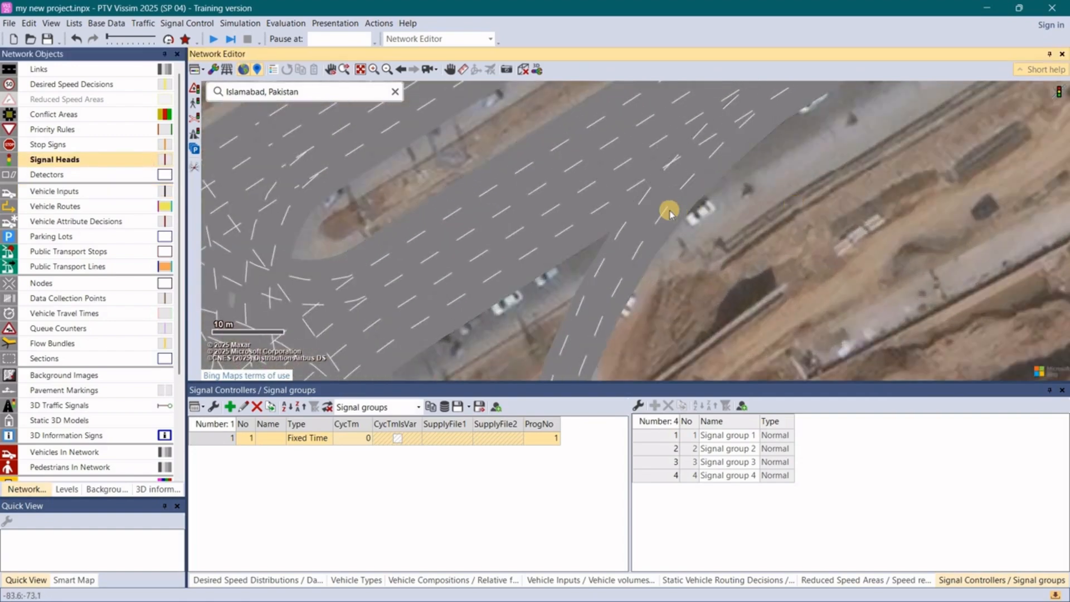
pyautogui.scroll(3, 669, 211)
pyautogui.scroll(-1, 640, 198)
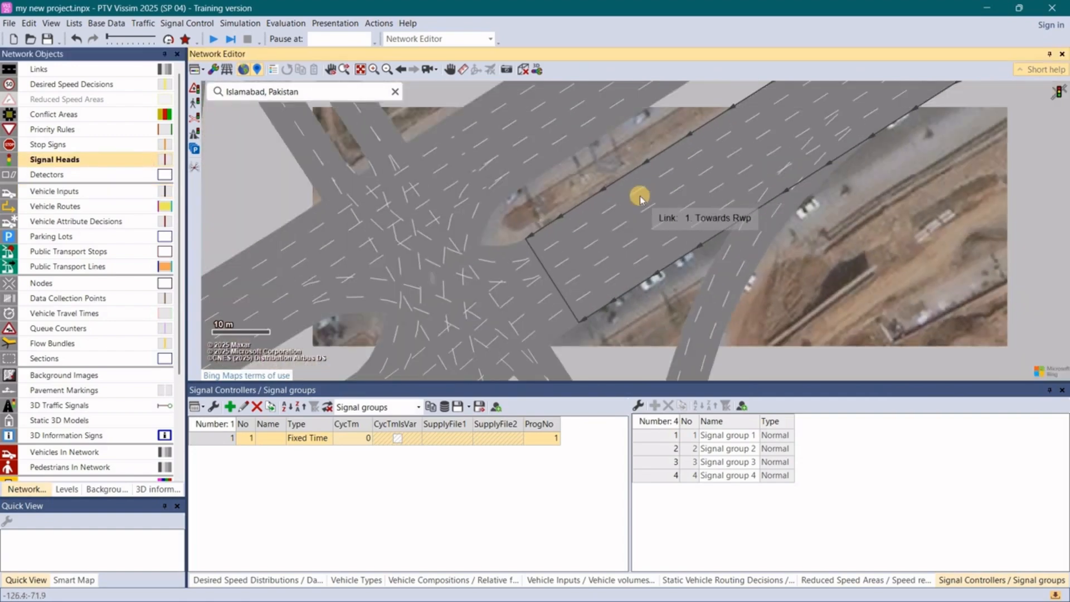
pyautogui.keyDown('ctrl'); pyautogui.rightClick(564, 224); pyautogui.keyUp('ctrl')
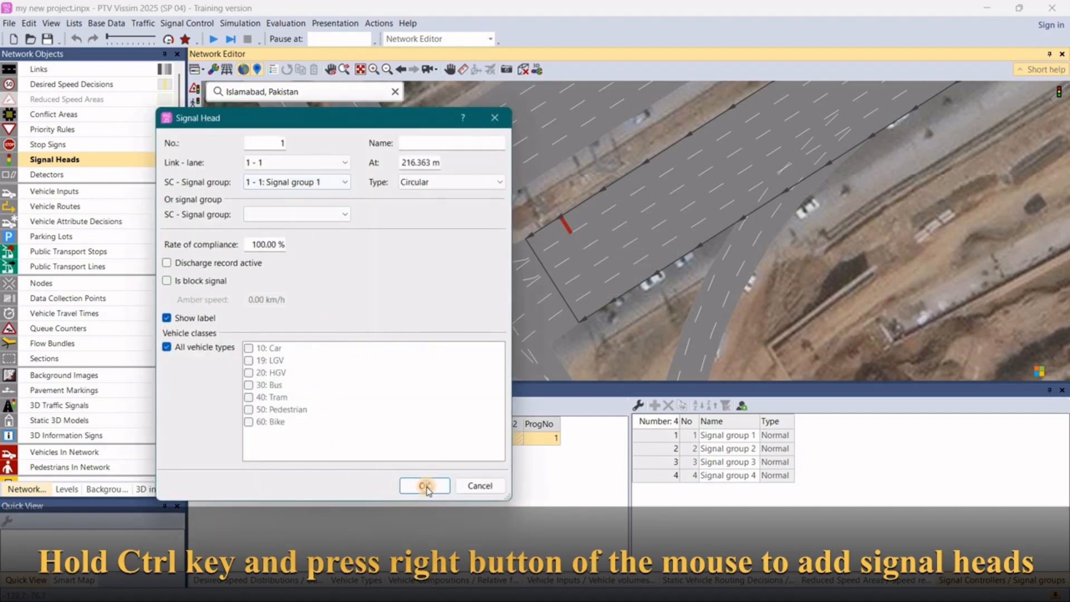
pyautogui.press('Return')
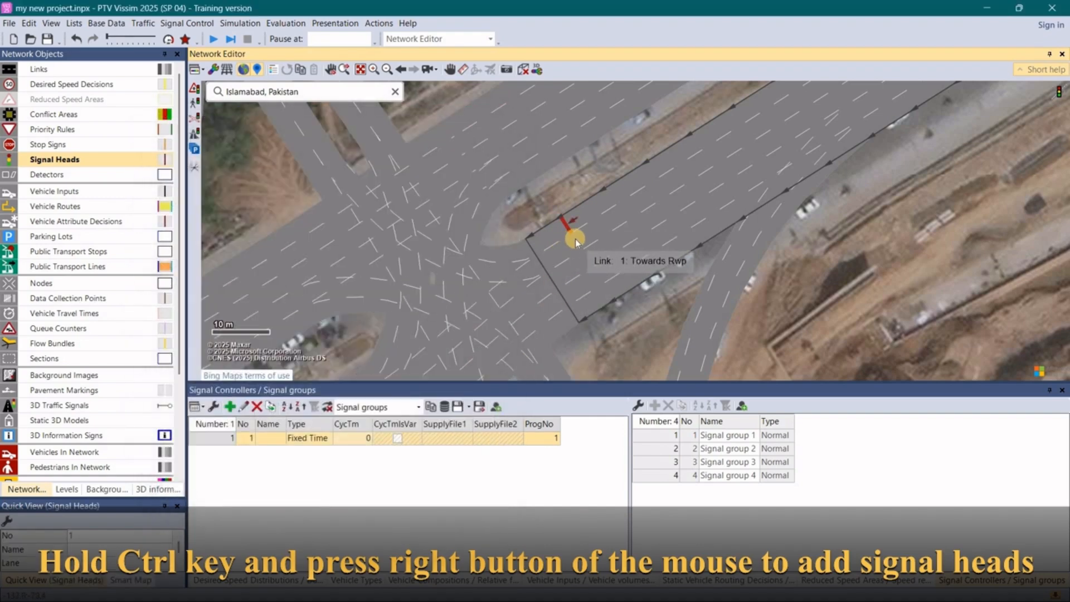
# - Add signal heads for signal group 1 on lanes 2 to 5 of link 1, at about 216 m, in line with lane 1's head
pyautogui.keyDown('ctrl'); pyautogui.rightClick(576, 242); pyautogui.keyUp('ctrl')
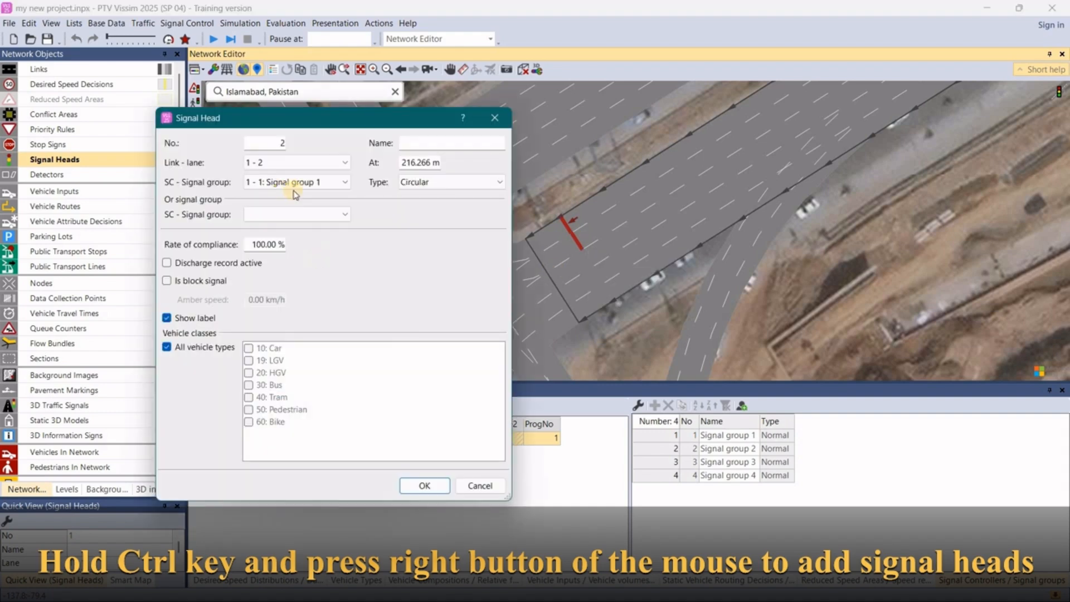
pyautogui.click(424, 486)
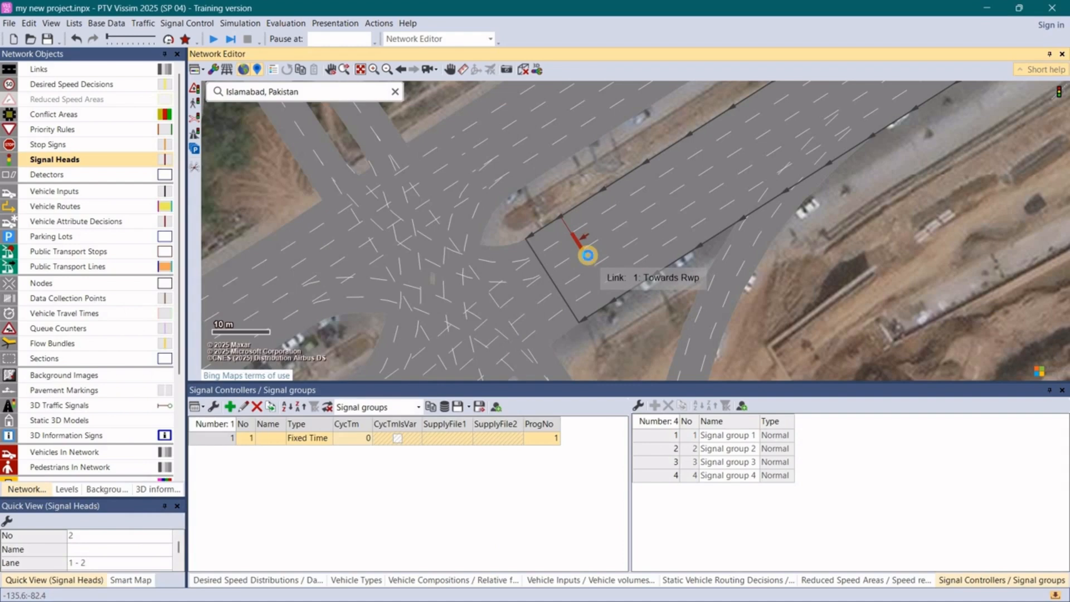
pyautogui.keyDown('ctrl'); pyautogui.rightClick(588, 255); pyautogui.keyUp('ctrl')
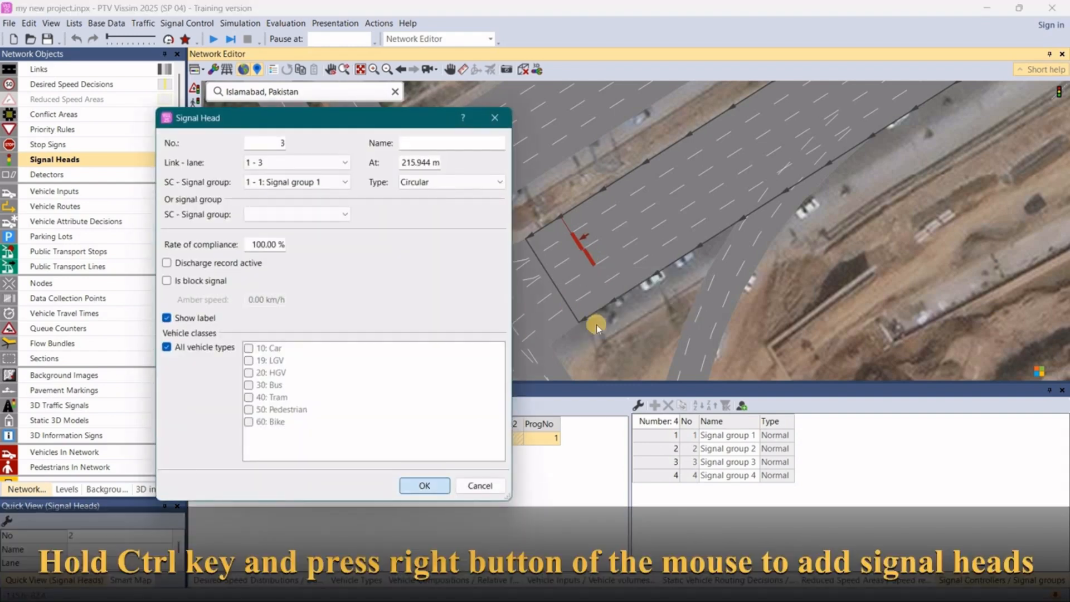
pyautogui.press('Return')
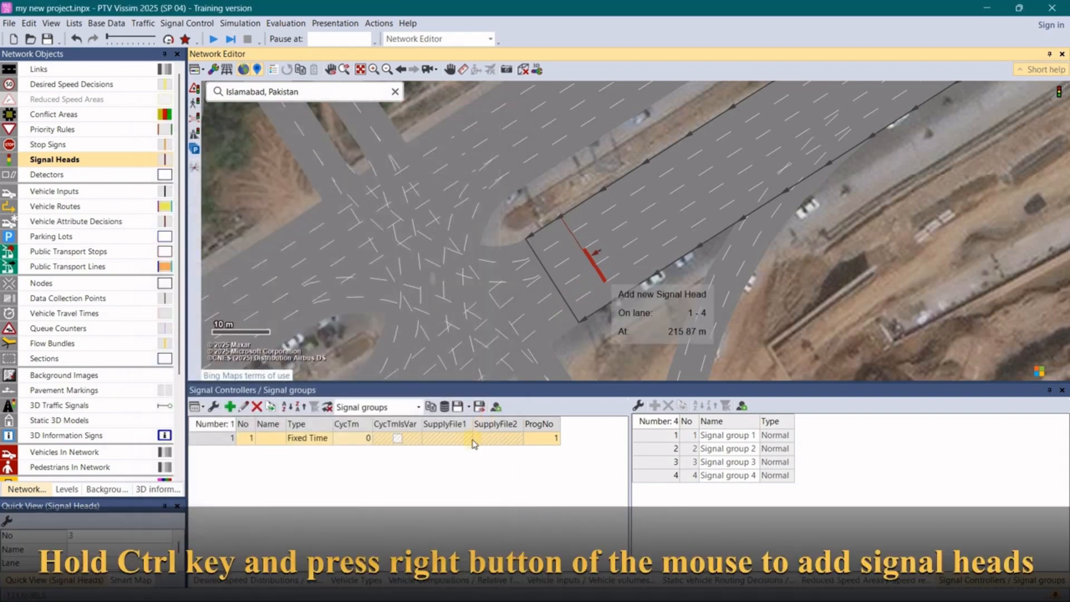
pyautogui.keyDown('ctrl'); pyautogui.rightClick(604, 280); pyautogui.keyUp('ctrl')
pyautogui.click(418, 485)
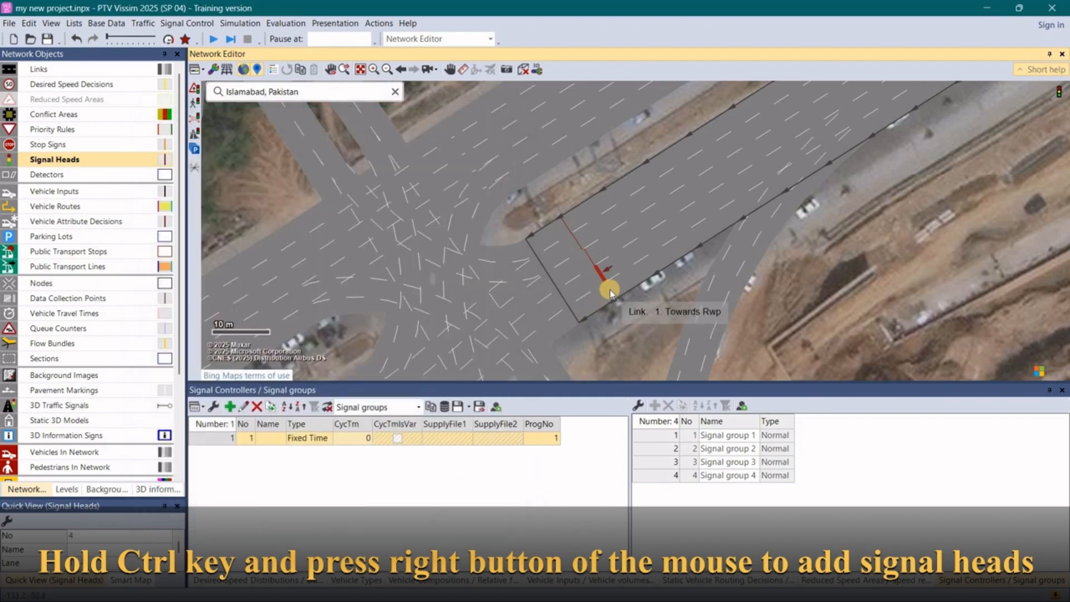
pyautogui.keyDown('ctrl'); pyautogui.rightClick(610, 291); pyautogui.keyUp('ctrl')
pyautogui.click(415, 485)
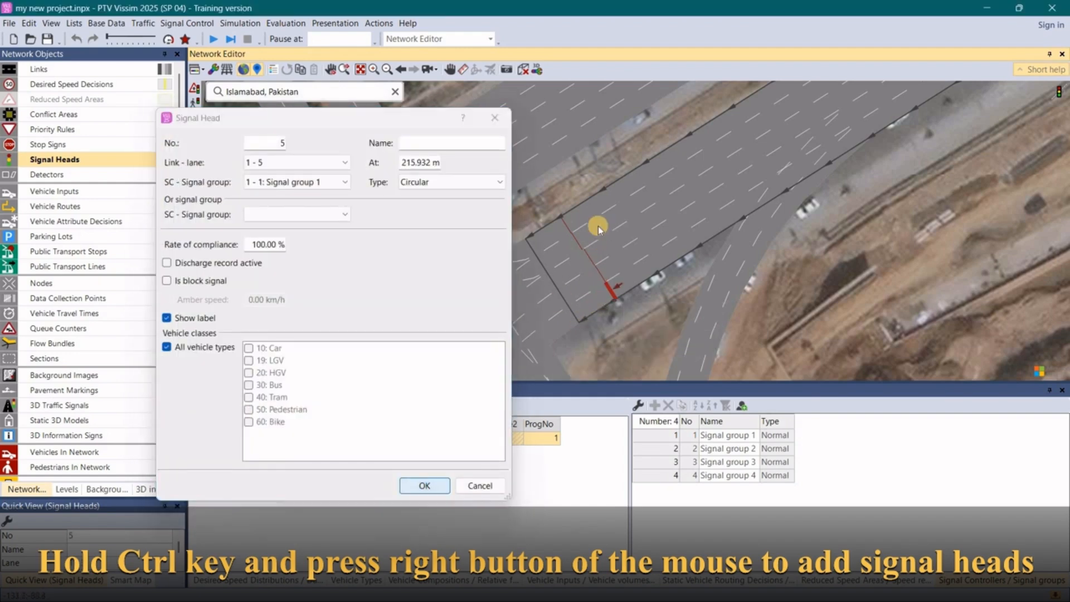
# - Add a signal head on lane 2 of link 5 (Towards G11), at about 190 m, assigned to signal group 2
pyautogui.scroll(-5, 613, 218)
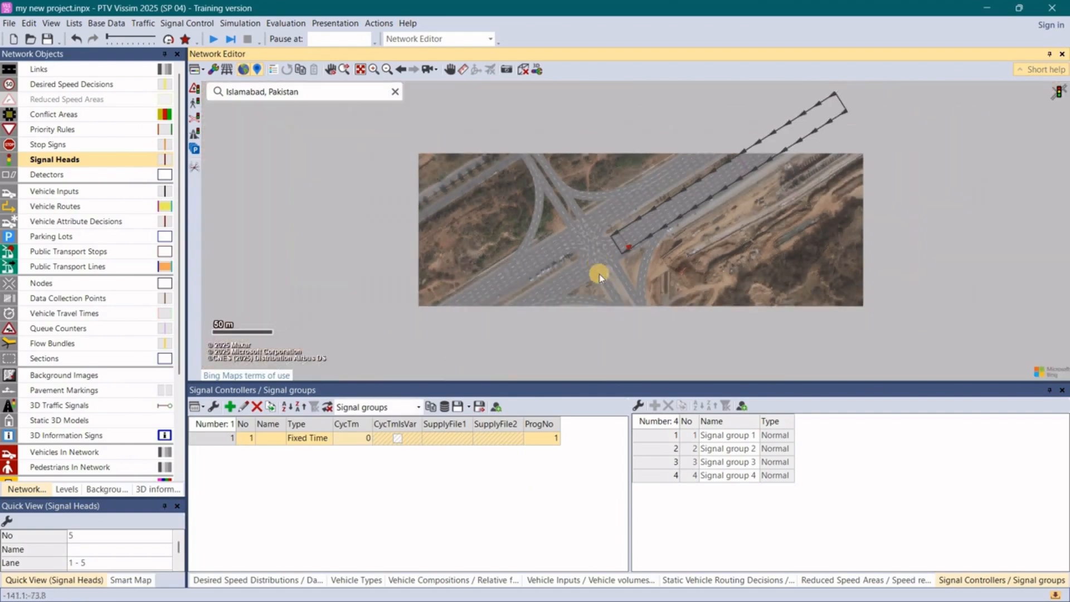
pyautogui.scroll(5, 601, 293)
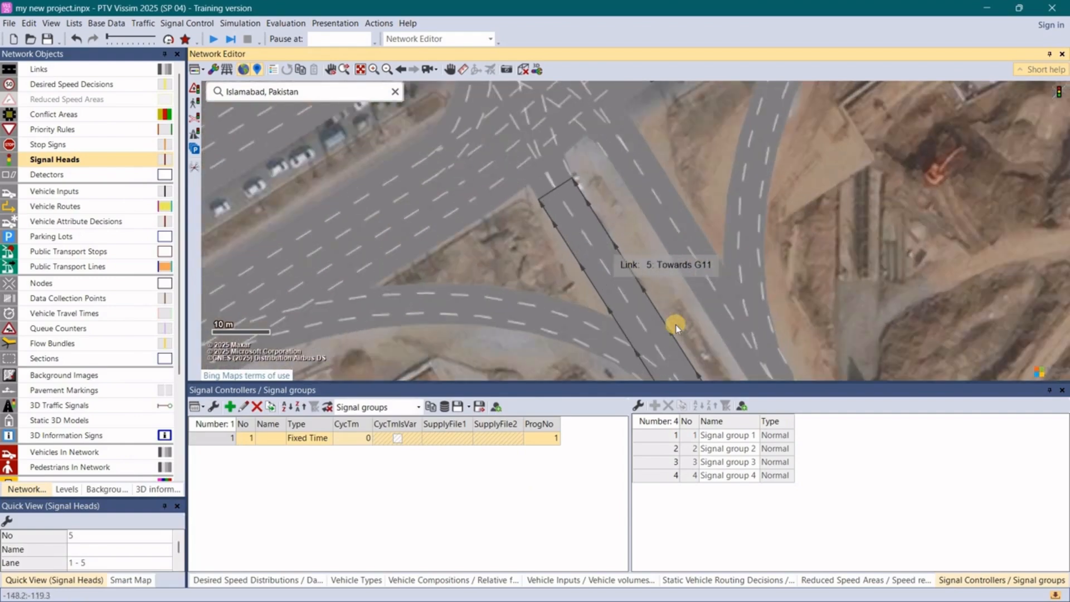
pyautogui.scroll(2, 618, 267)
pyautogui.scroll(-2, 712, 304)
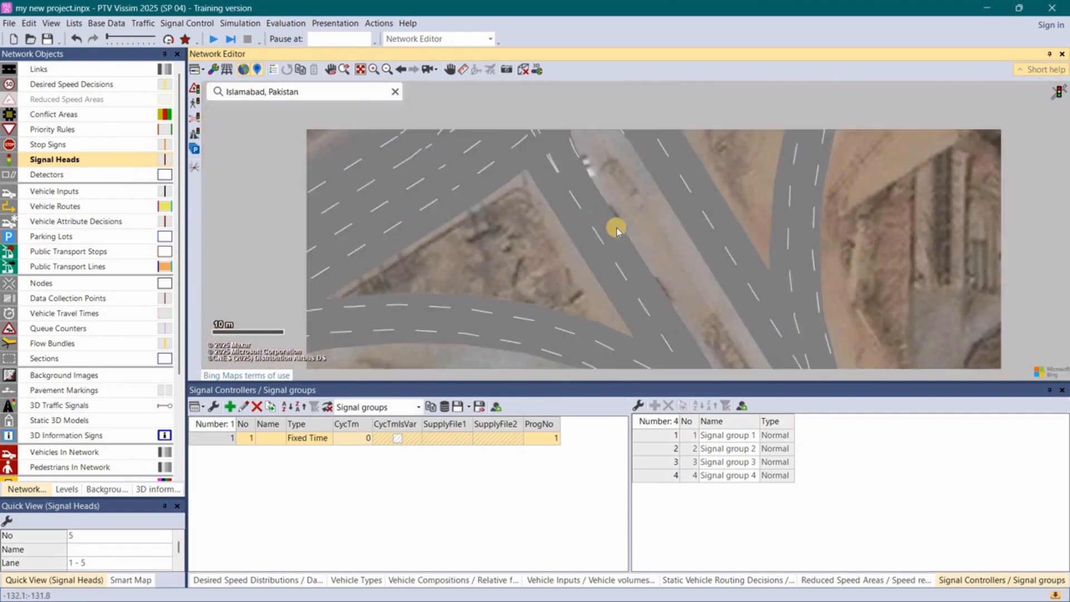
pyautogui.scroll(-3, 630, 251)
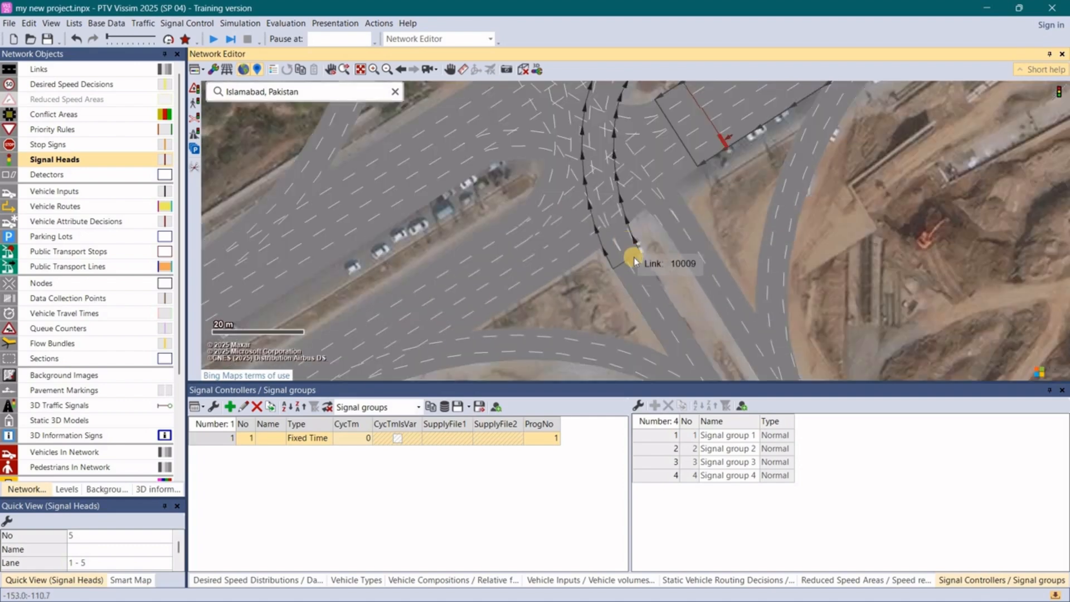
pyautogui.scroll(3, 635, 261)
pyautogui.click(637, 265)
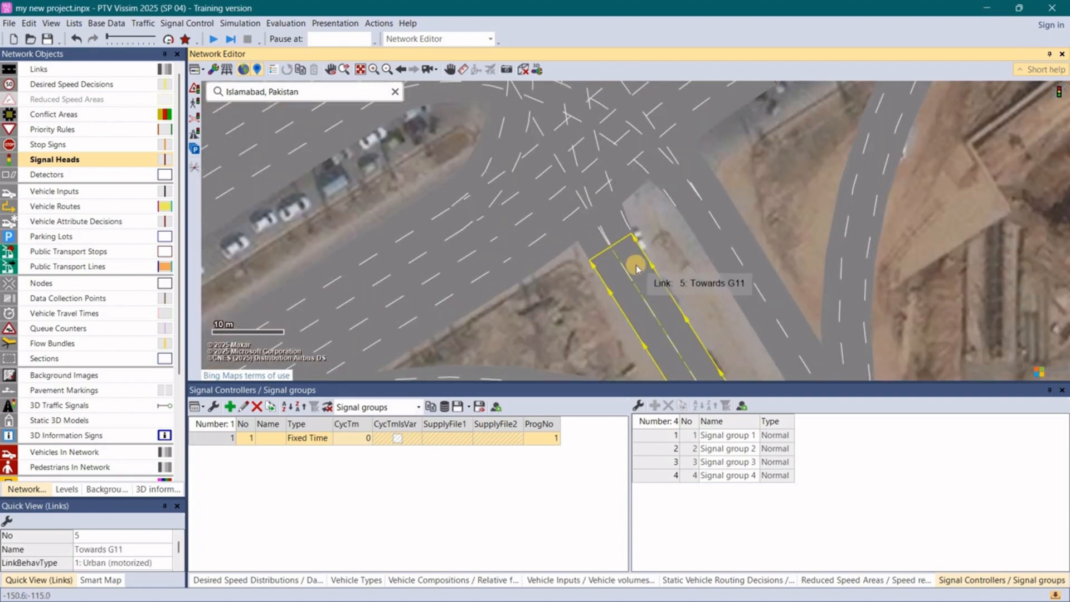
pyautogui.keyDown('ctrl'); pyautogui.rightClick(614, 284); pyautogui.keyUp('ctrl')
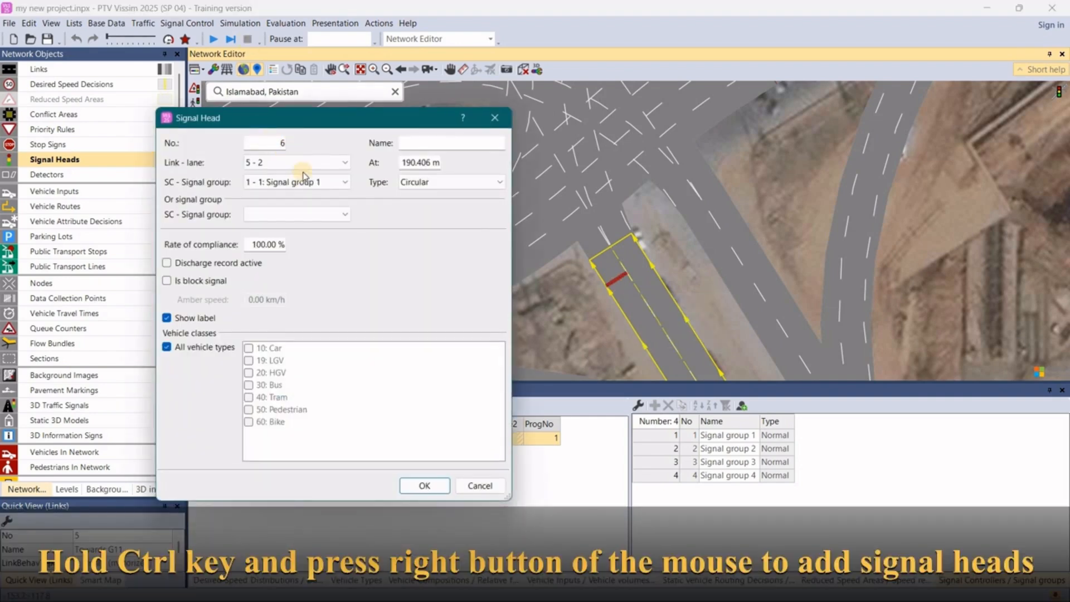
pyautogui.click(306, 183)
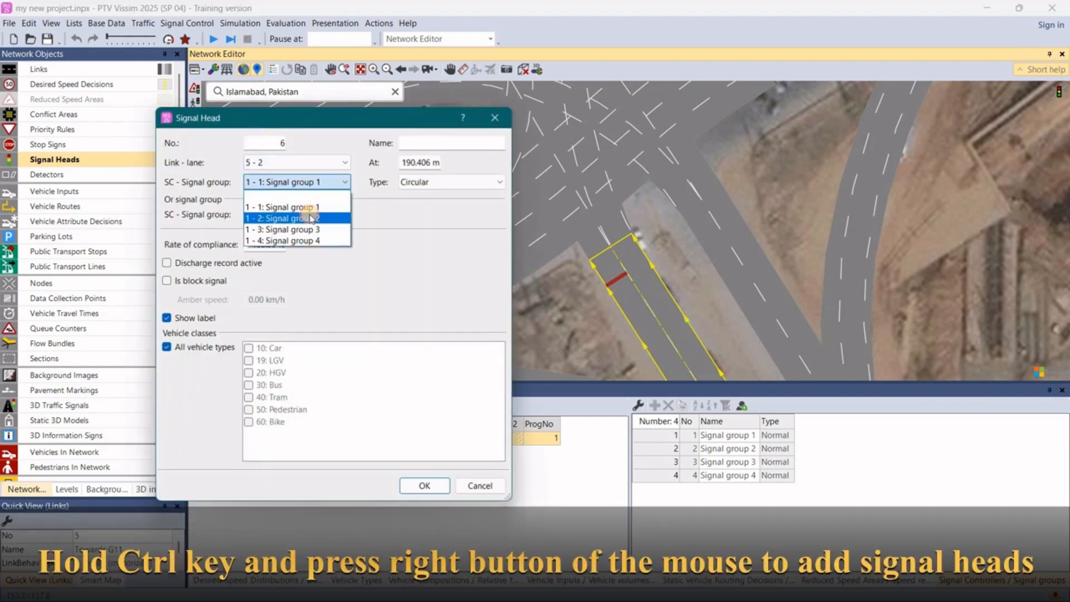
pyautogui.click(399, 436)
pyautogui.click(424, 486)
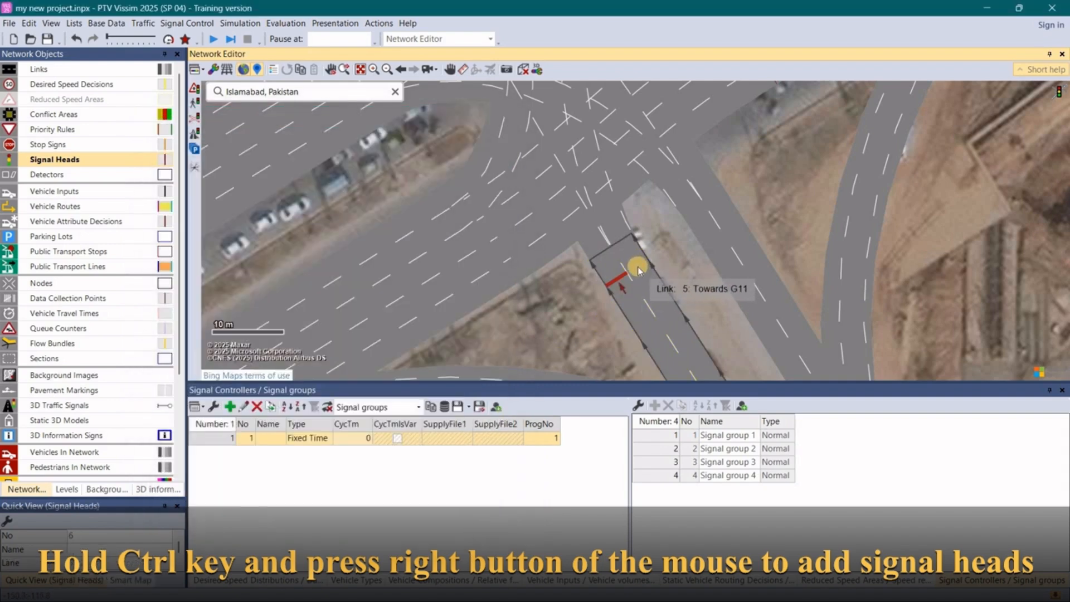
# - Add a signal head on lane 1 of link 5, at about 190 m, assigned to signal group 2
pyautogui.keyDown('ctrl'); pyautogui.rightClick(639, 270); pyautogui.keyUp('ctrl')
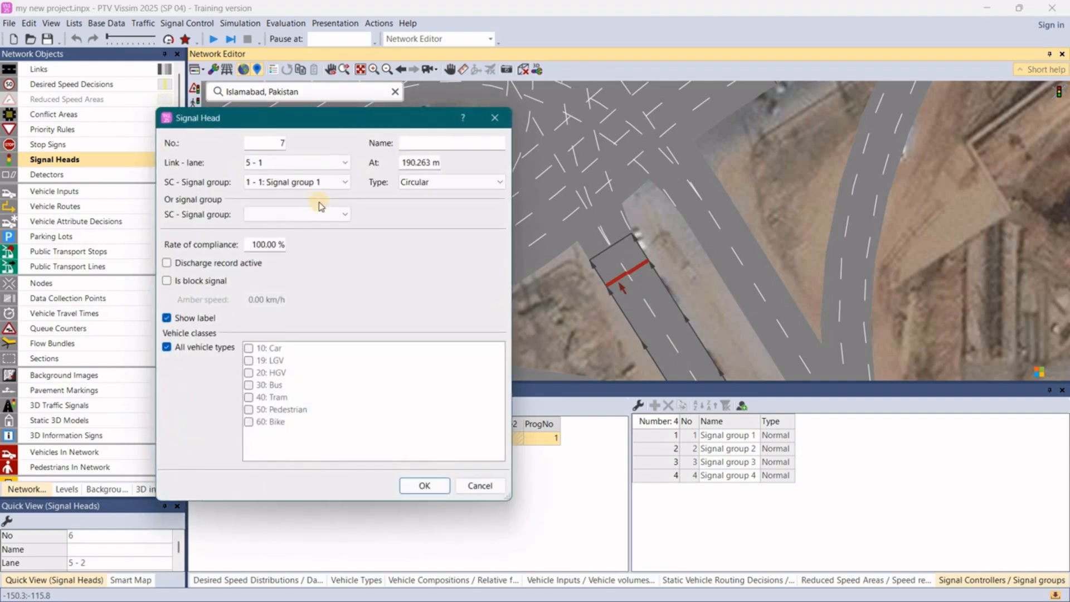
pyautogui.click(316, 188)
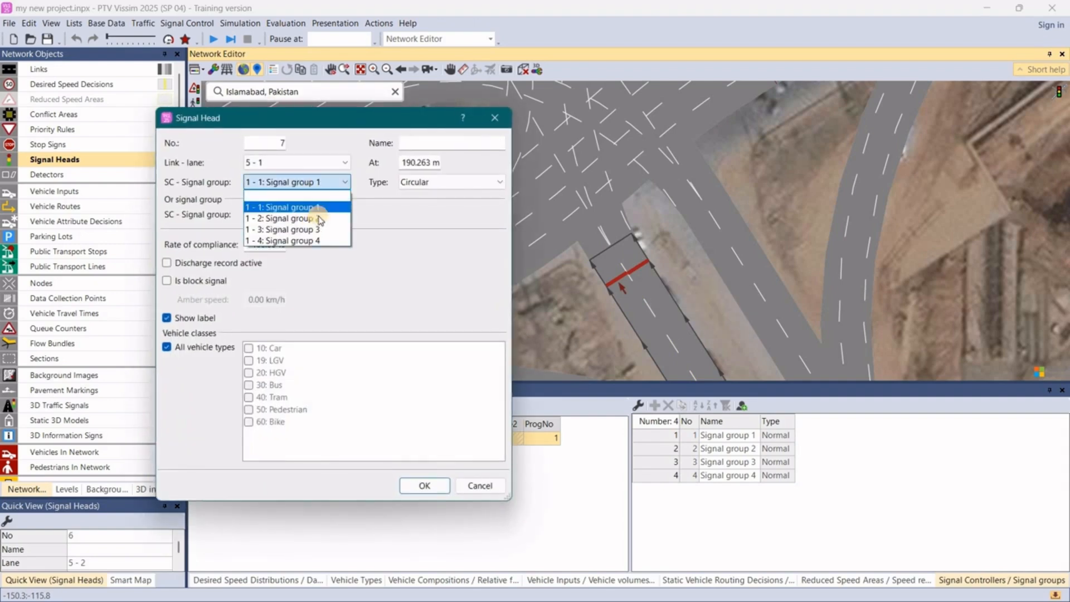
pyautogui.click(320, 219)
pyautogui.click(422, 485)
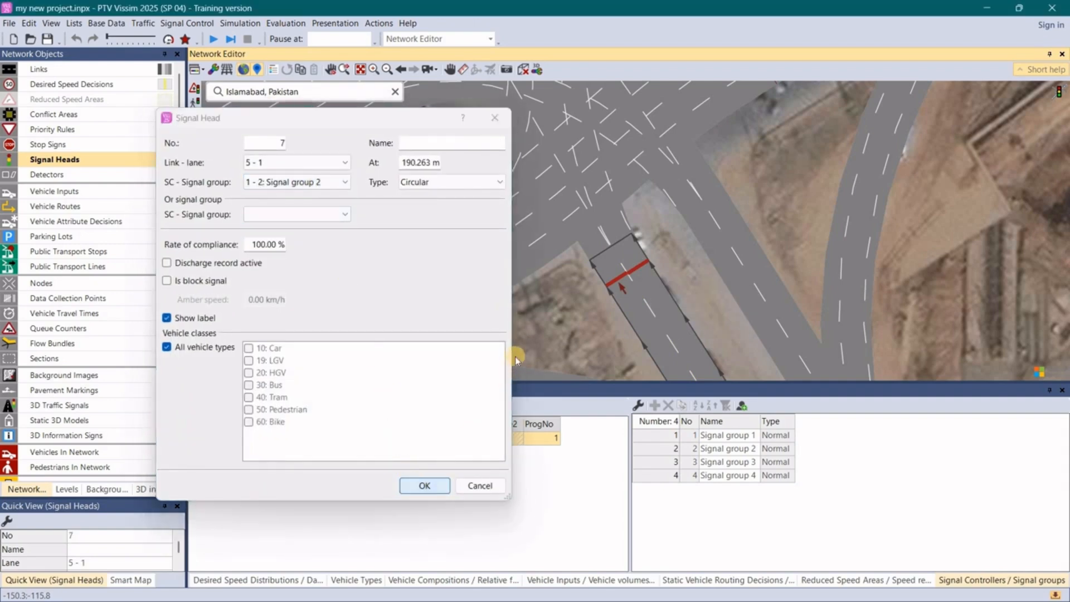
# - Add a signal head on lane 1 of link 3 (Towards isb), at about 297 m, assigned to signal group 3
pyautogui.scroll(-6, 698, 283)
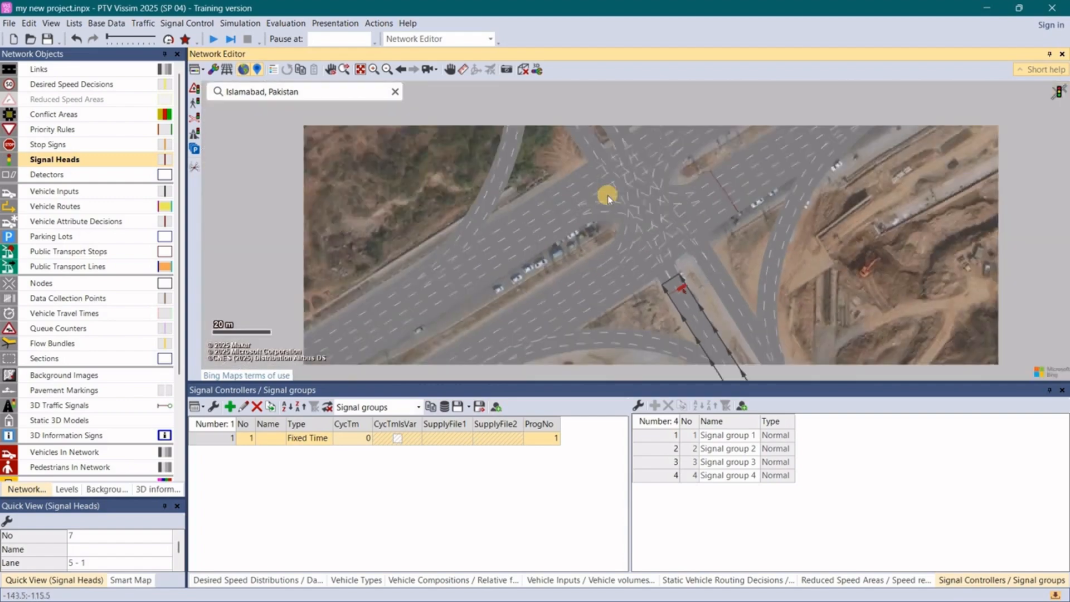
pyautogui.scroll(3, 592, 286)
pyautogui.click(592, 286)
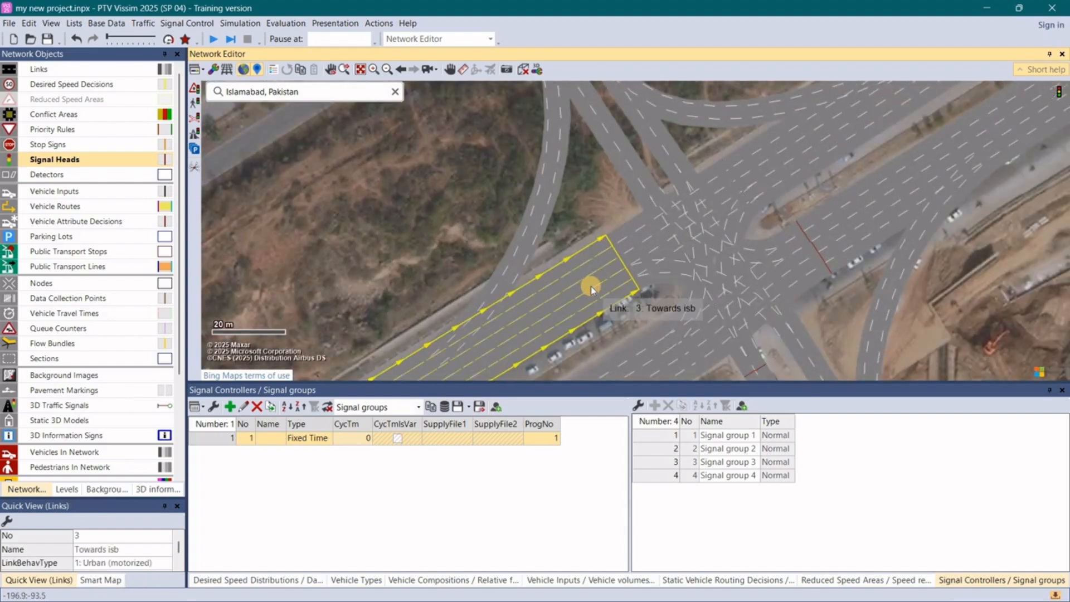
pyautogui.scroll(2, 612, 271)
pyautogui.scroll(-2, 595, 233)
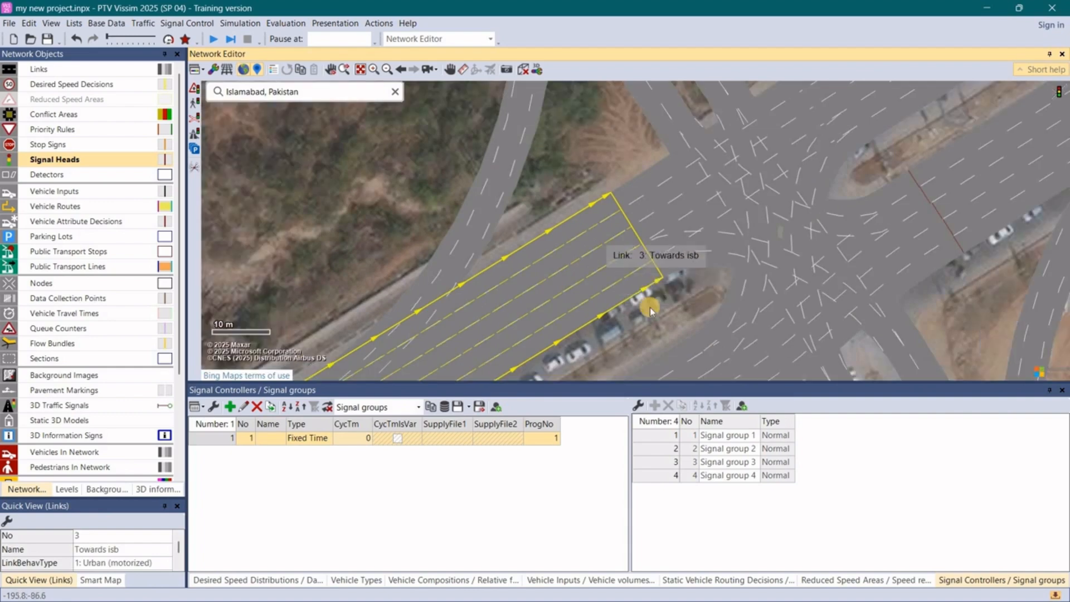
pyautogui.scroll(3, 647, 299)
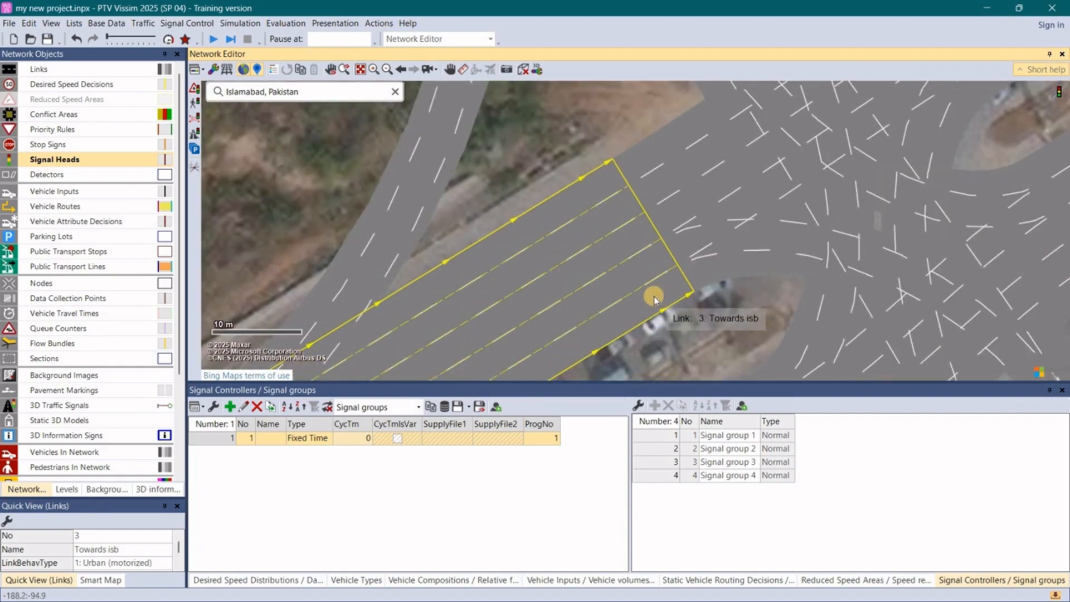
pyautogui.keyDown('ctrl'); pyautogui.rightClick(654, 296); pyautogui.keyUp('ctrl')
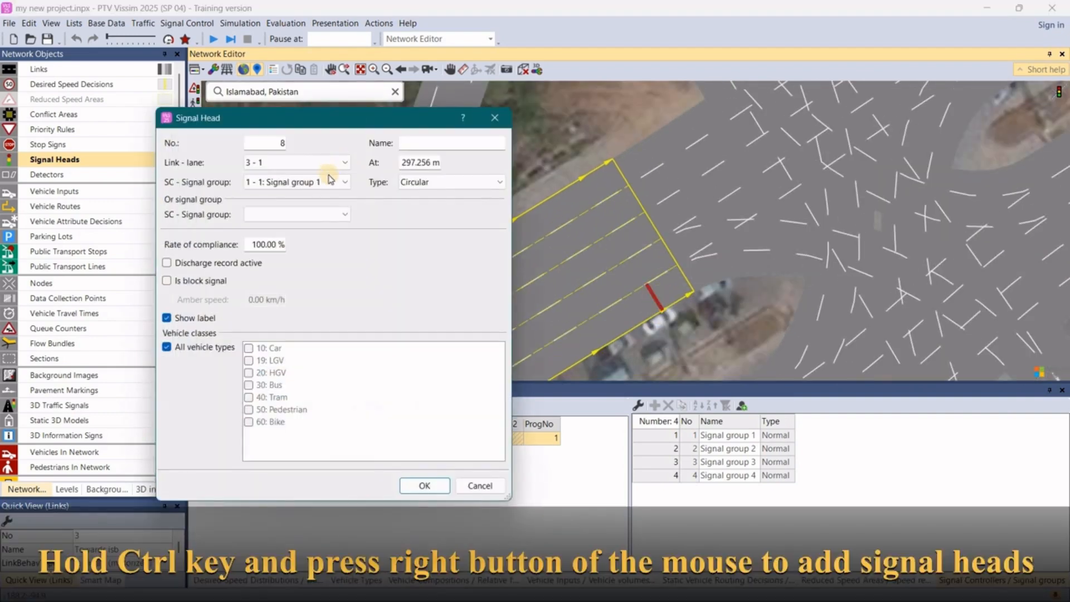
pyautogui.click(333, 182)
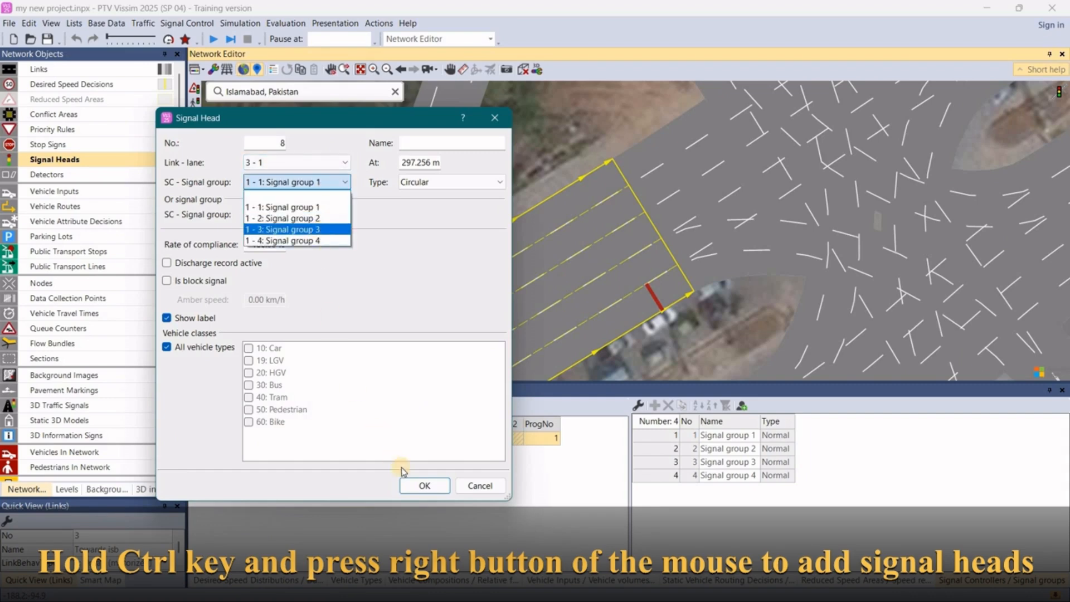
pyautogui.click(422, 485)
pyautogui.click(423, 486)
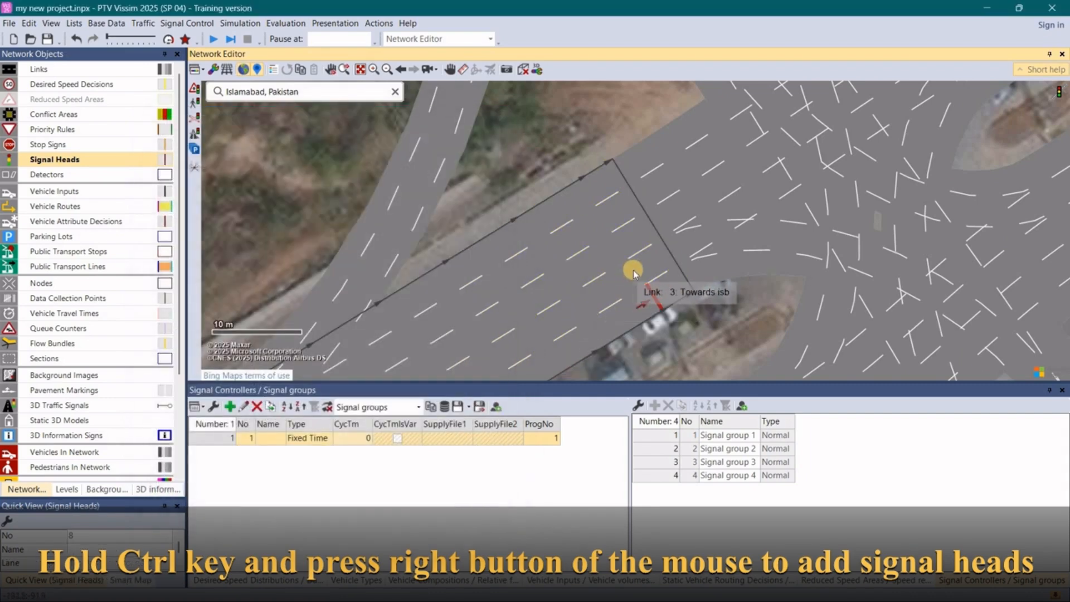
# - Add signal heads on lanes 2 and 3 of link 3, at about 297 m and 296 m, both assigned to signal group 3
pyautogui.keyDown('ctrl'); pyautogui.rightClick(633, 270); pyautogui.keyUp('ctrl')
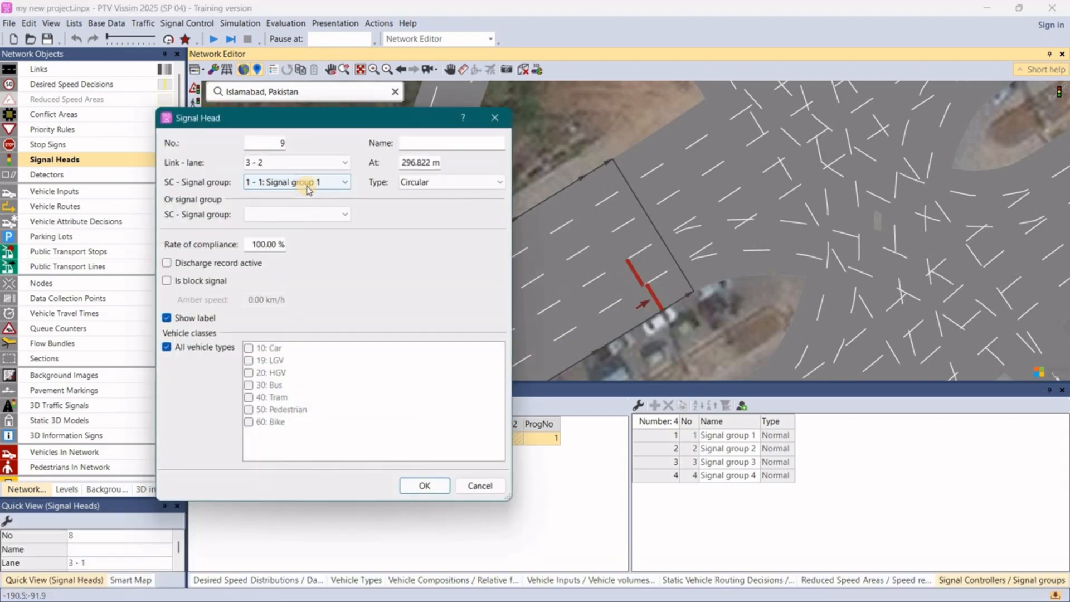
pyautogui.click(304, 187)
pyautogui.click(301, 229)
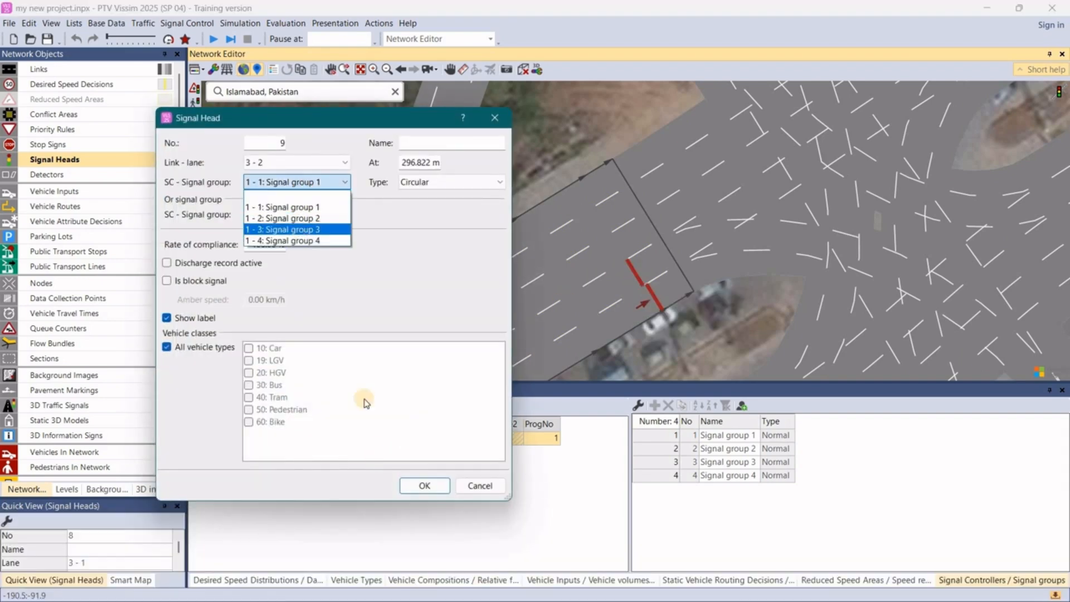
pyautogui.click(422, 486)
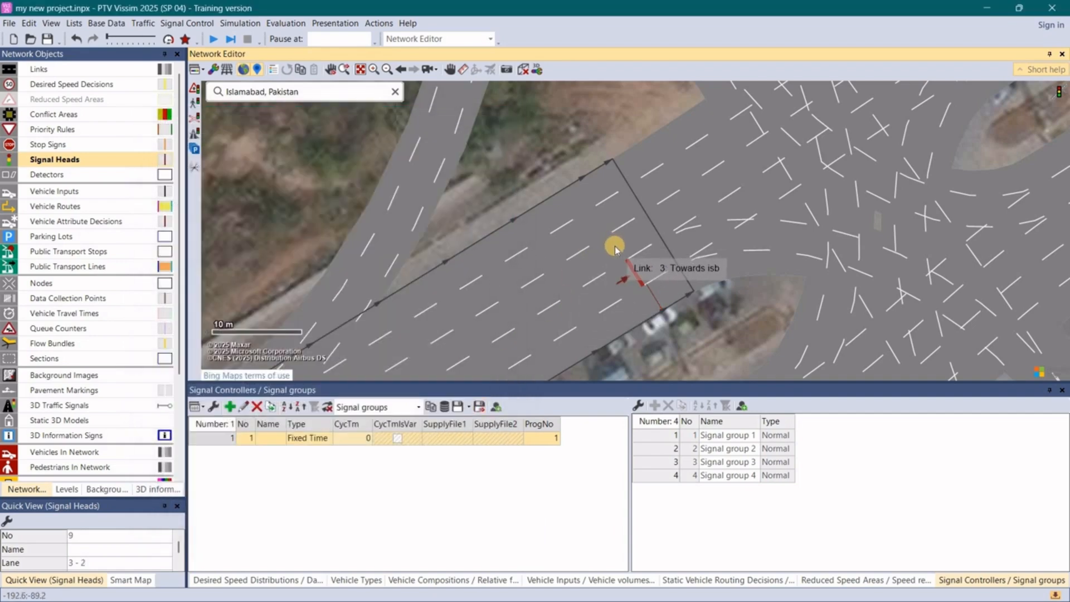
pyautogui.rightClick(615, 247)
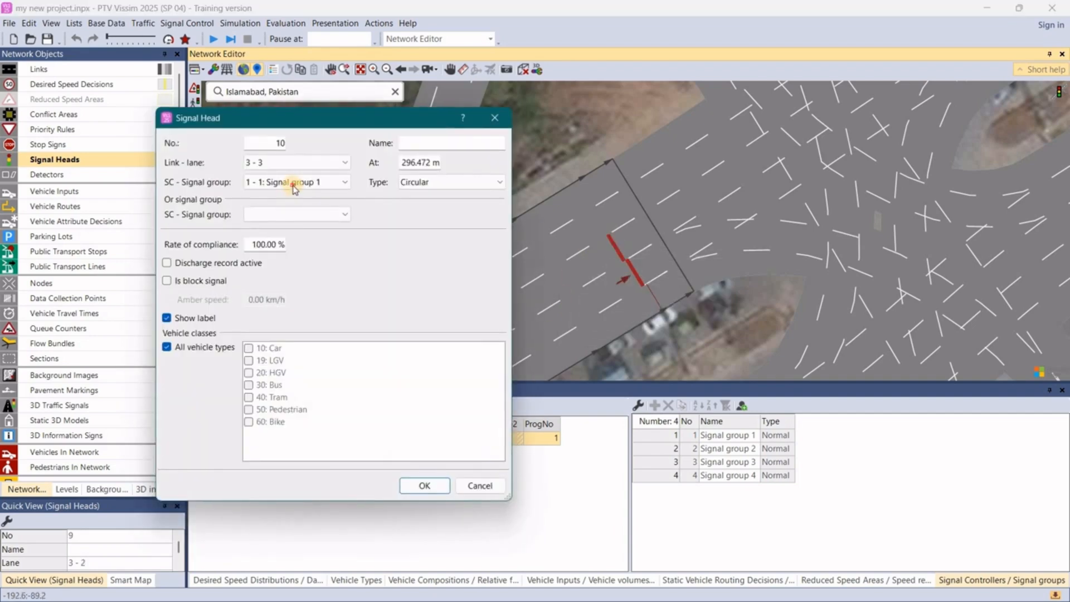
pyautogui.click(294, 188)
pyautogui.click(301, 228)
pyautogui.click(425, 487)
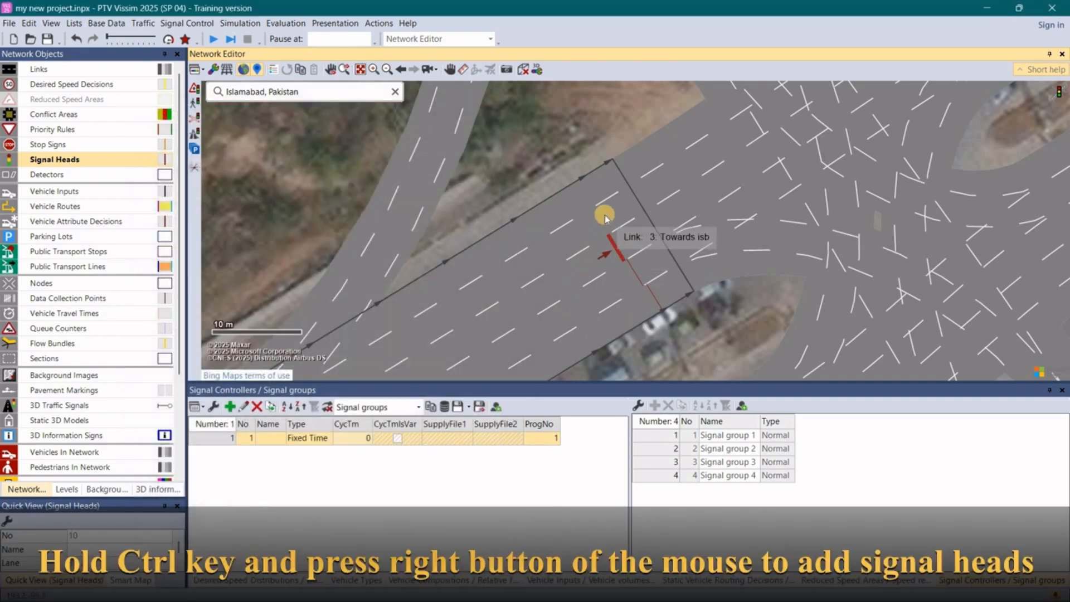
# - Add signal heads on lanes 4 and 5 of link 3 (Towards isb), at about 297 m, both assigned to signal group 3
pyautogui.keyDown('ctrl'); pyautogui.rightClick(598, 225); pyautogui.keyUp('ctrl')
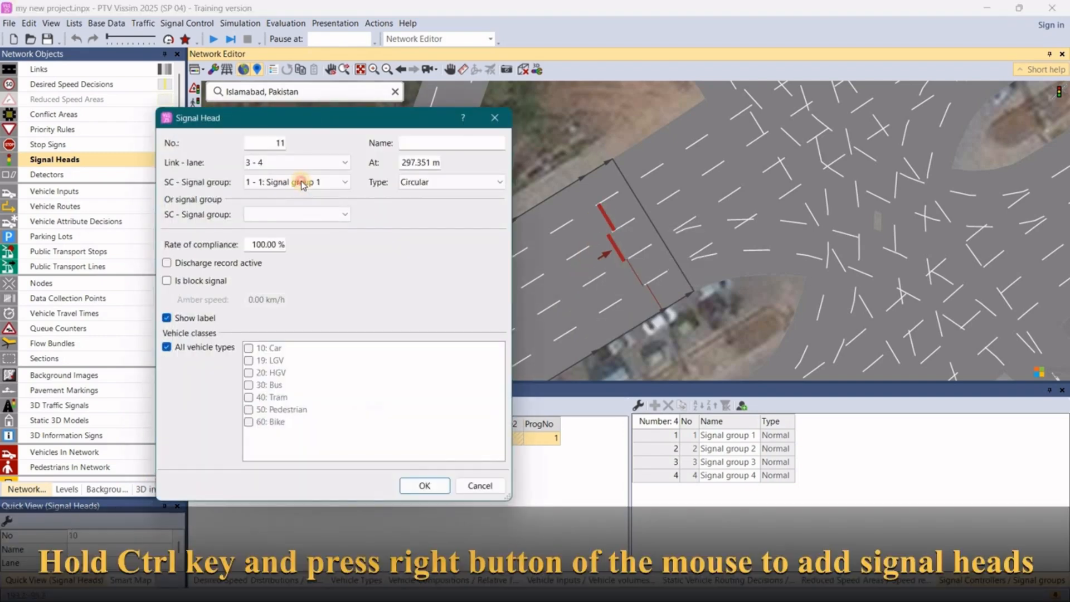
pyautogui.click(304, 183)
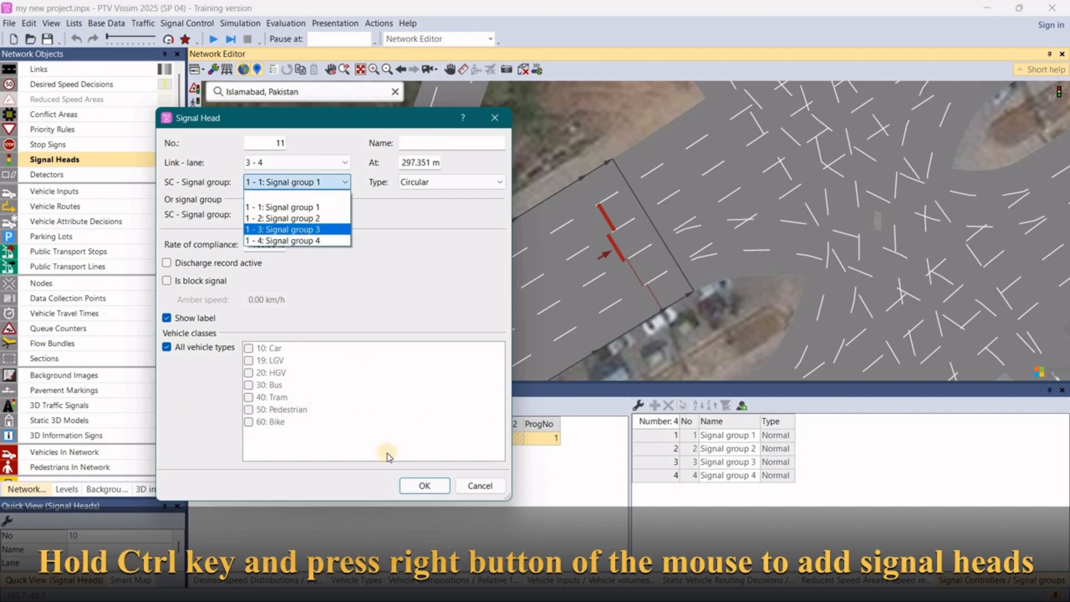
pyautogui.click(310, 229)
pyautogui.click(425, 486)
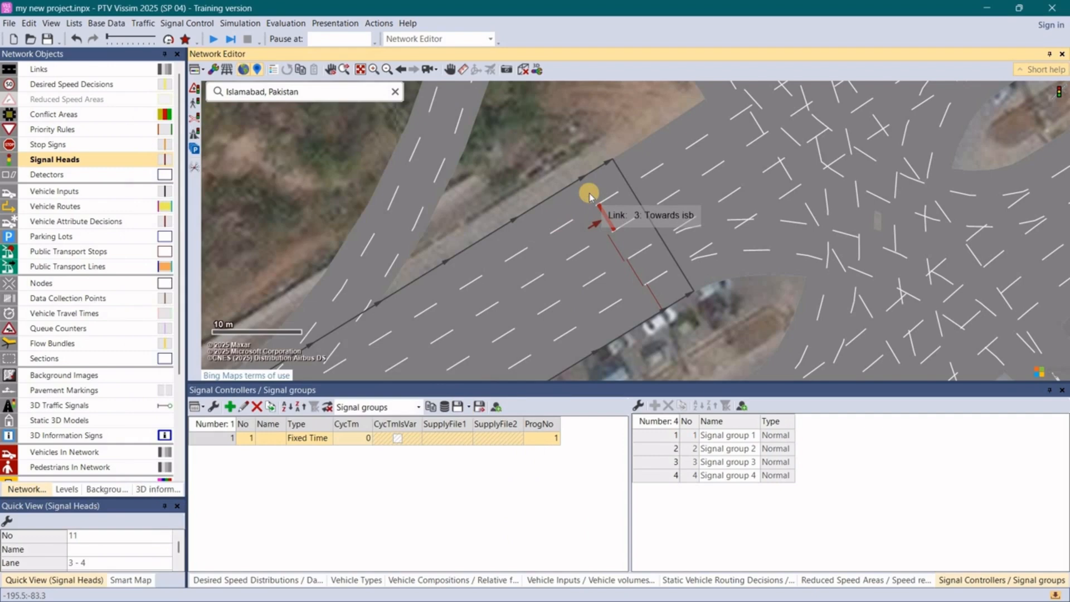
pyautogui.keyDown('ctrl'); pyautogui.rightClick(590, 196); pyautogui.keyUp('ctrl')
pyautogui.click(282, 183)
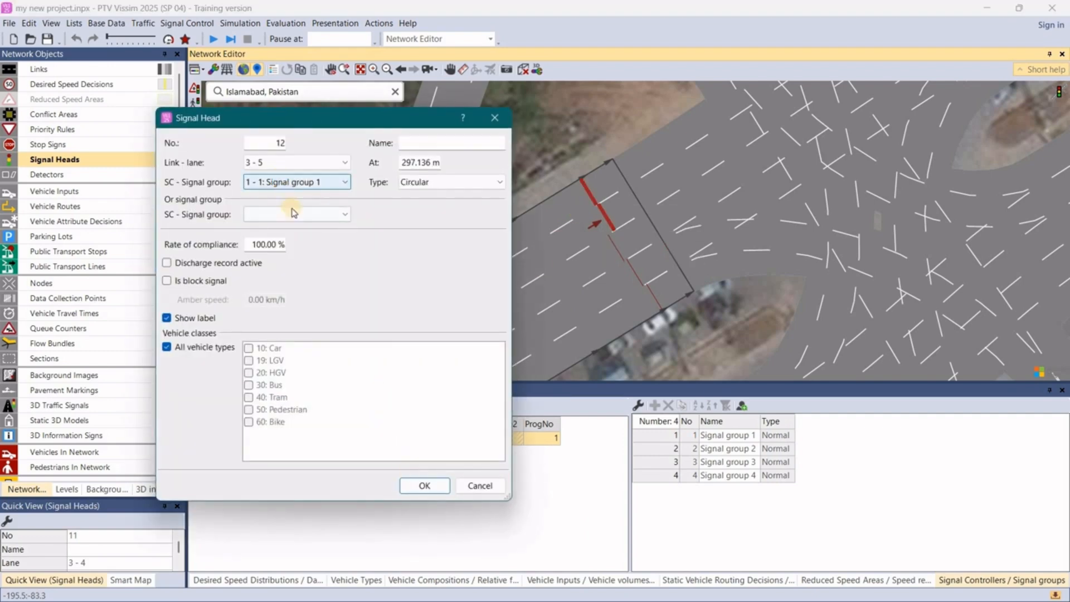
pyautogui.click(301, 229)
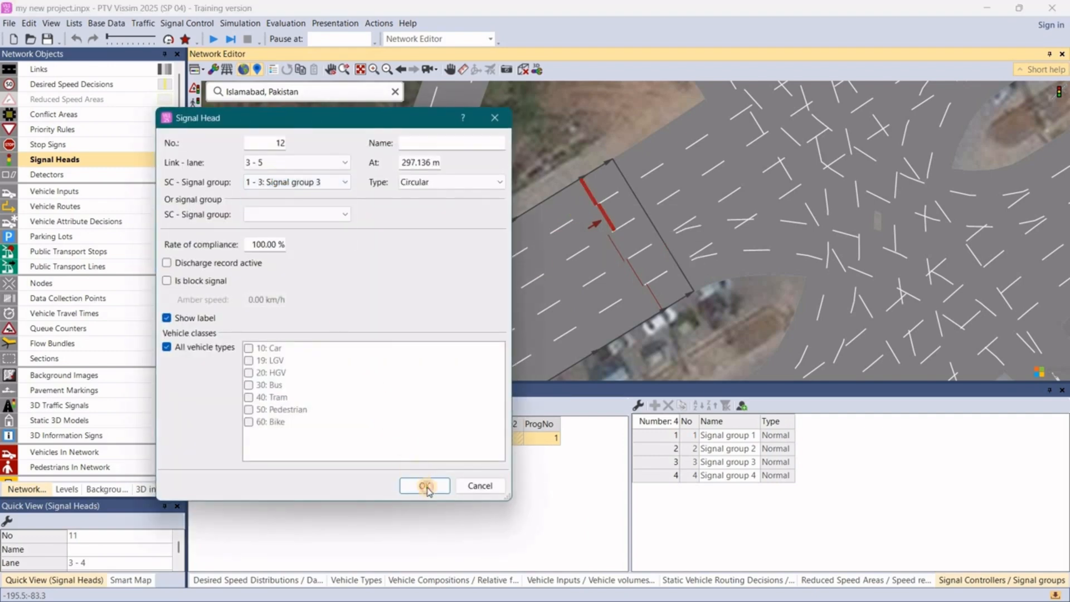
pyautogui.click(424, 486)
# - Add a signal head on lane 1 of link 7 (Towards nust), at about 122 m, assigned to signal group 4
pyautogui.scroll(-5, 535, 330)
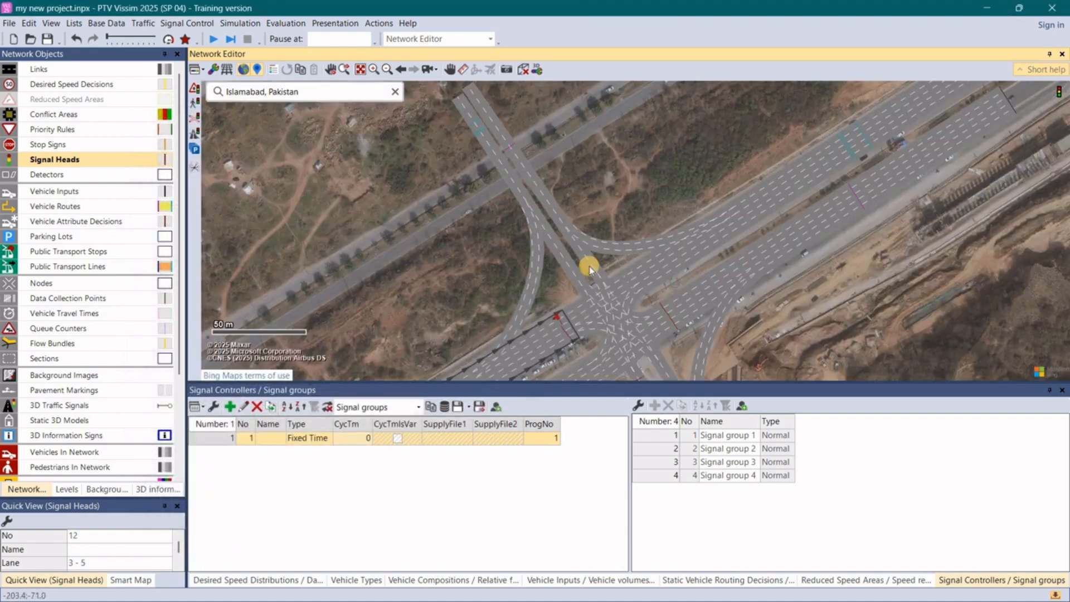
pyautogui.click(589, 268)
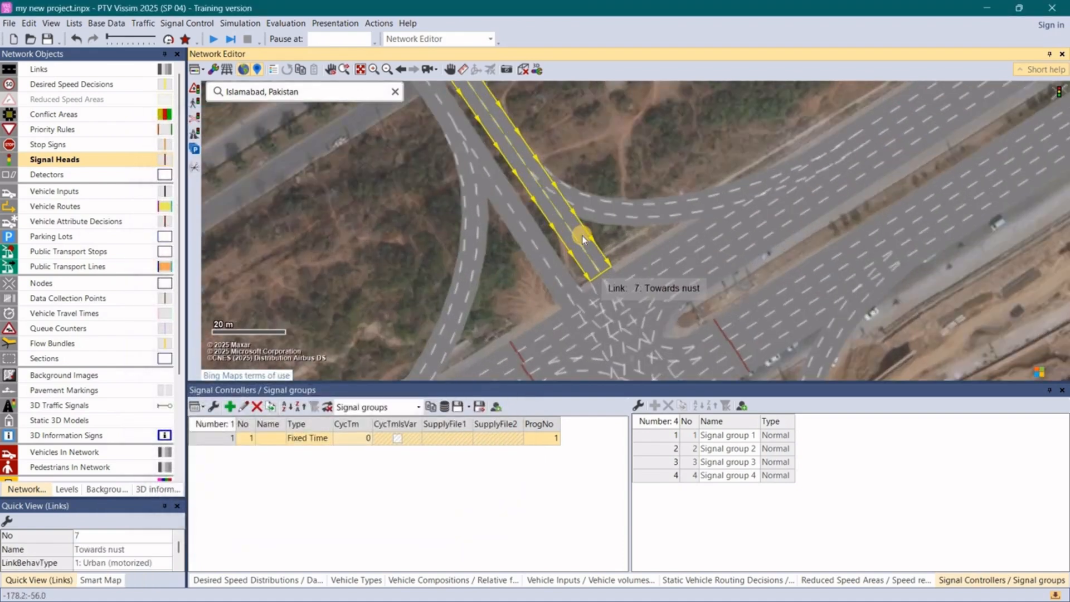
pyautogui.scroll(3, 591, 270)
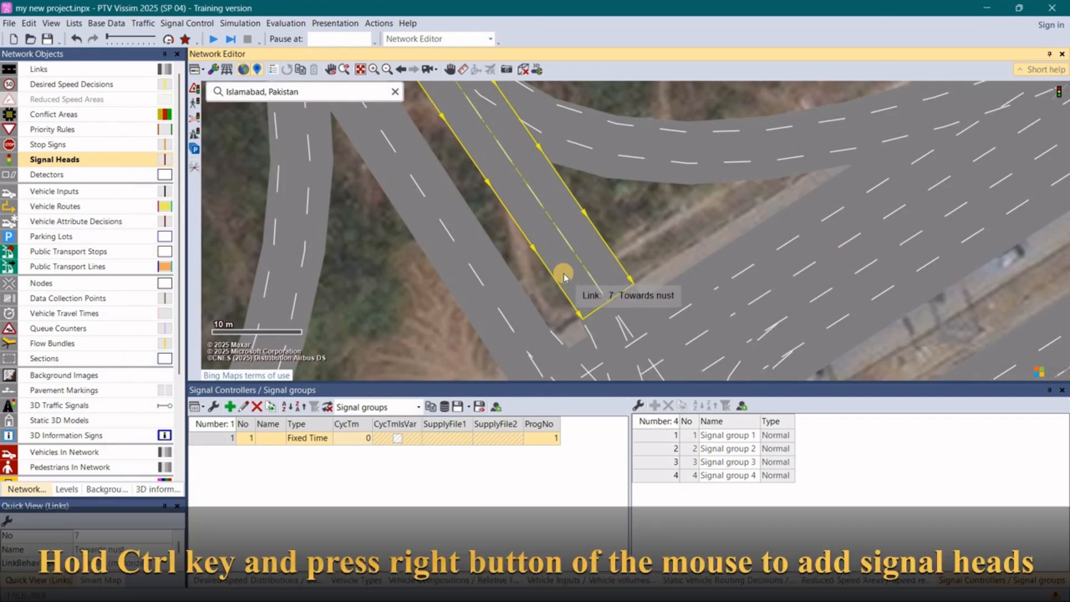
pyautogui.keyDown('ctrl'); pyautogui.rightClick(563, 273); pyautogui.keyUp('ctrl')
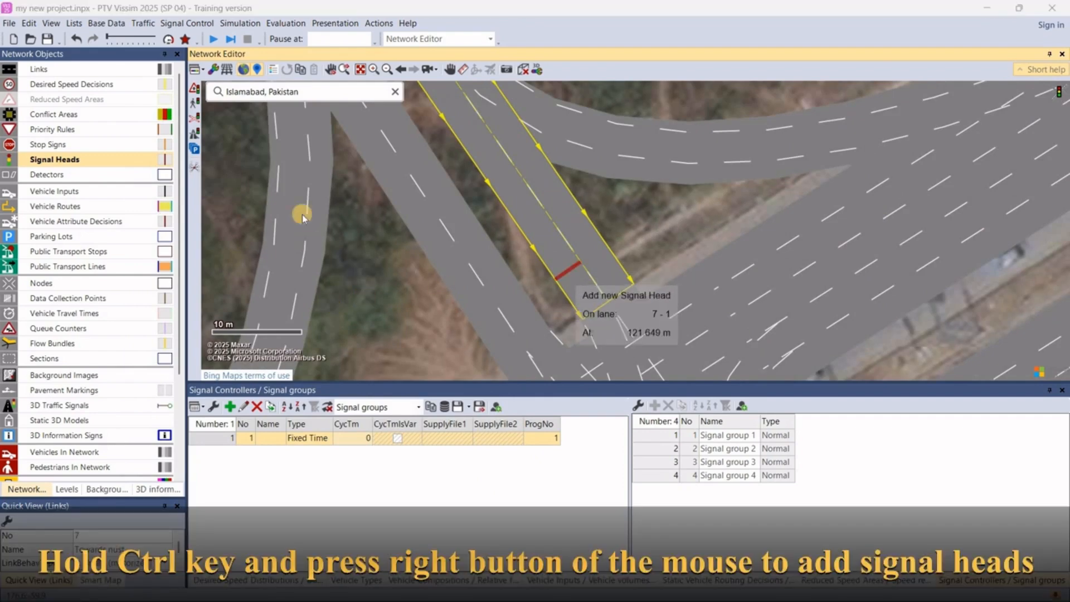
pyautogui.click(301, 182)
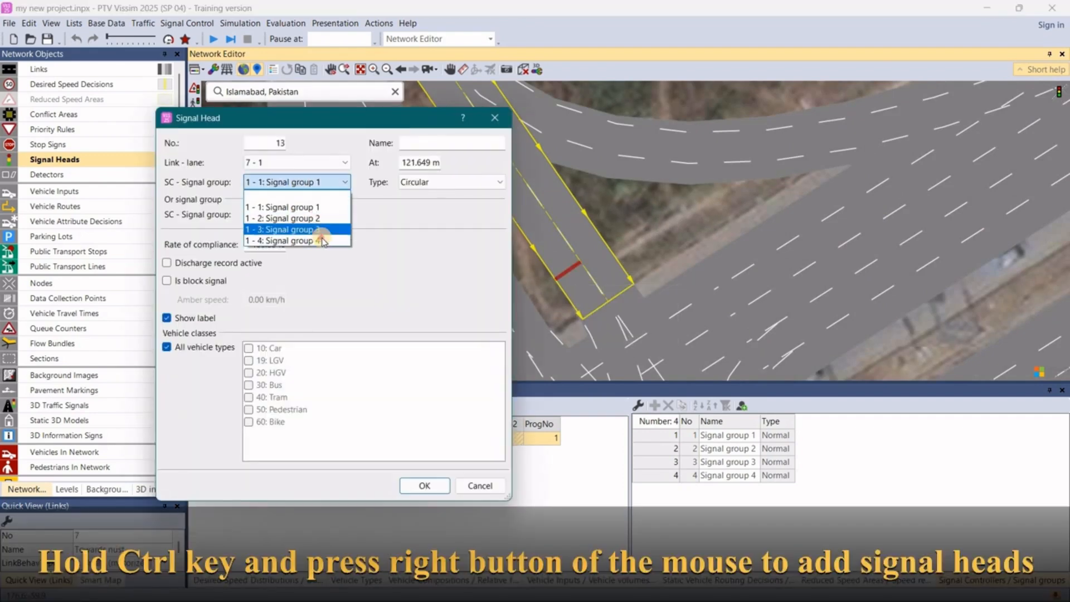
pyautogui.click(376, 401)
pyautogui.click(424, 486)
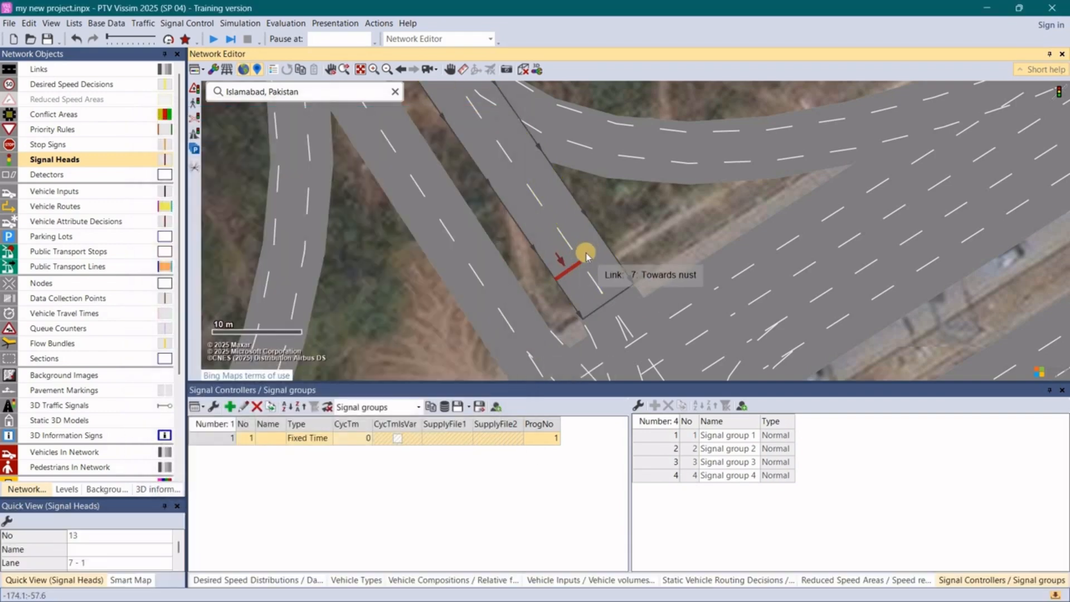
# - Add a signal head on lane 2 of link 7, at about 121 m, assigned to signal group 4
pyautogui.click(587, 257)
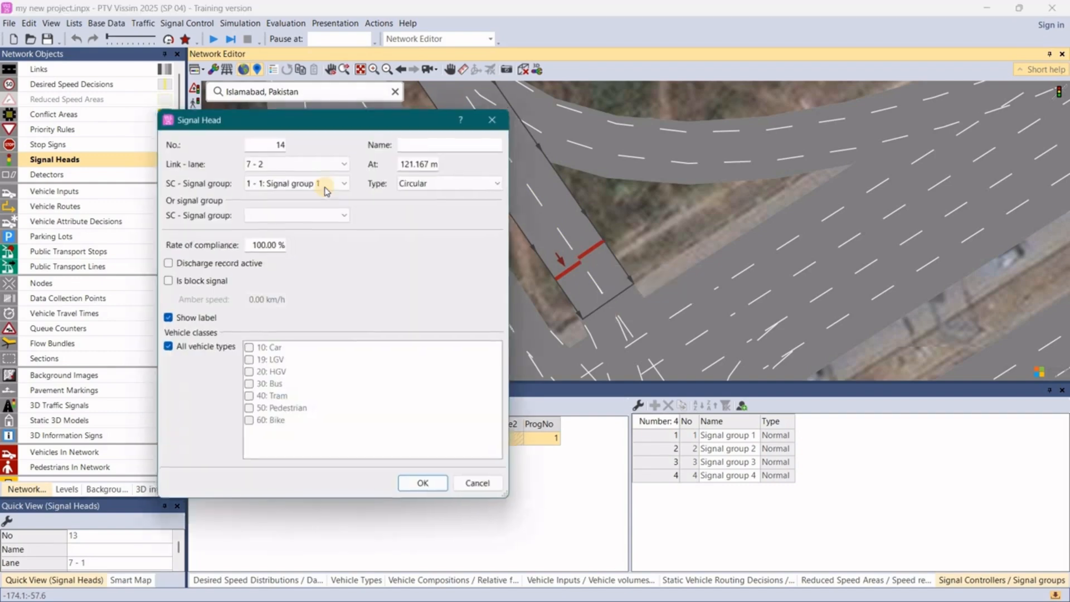
pyautogui.click(328, 183)
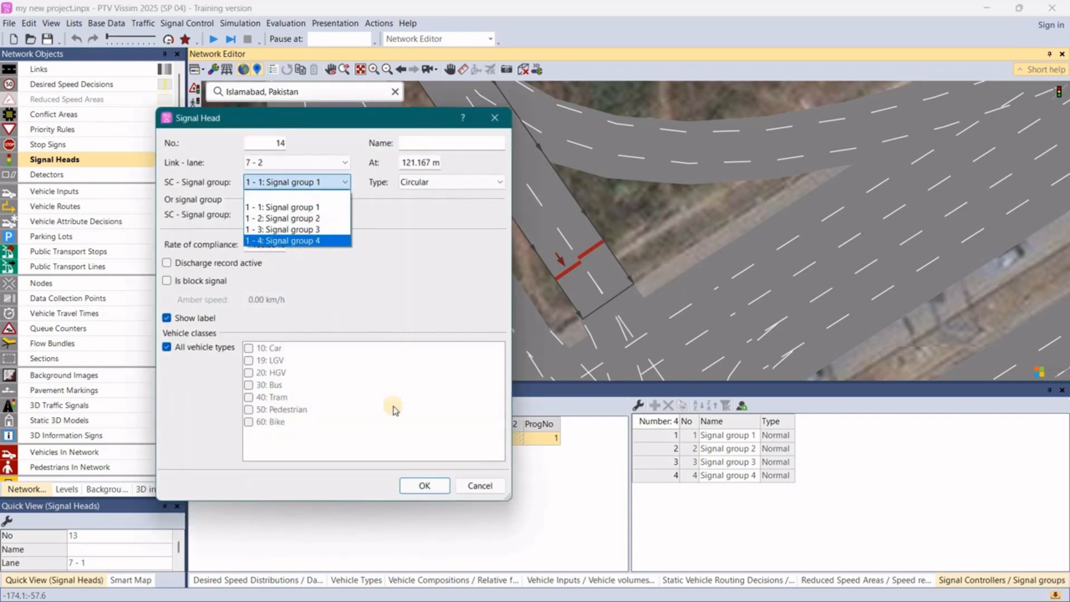
pyautogui.click(425, 486)
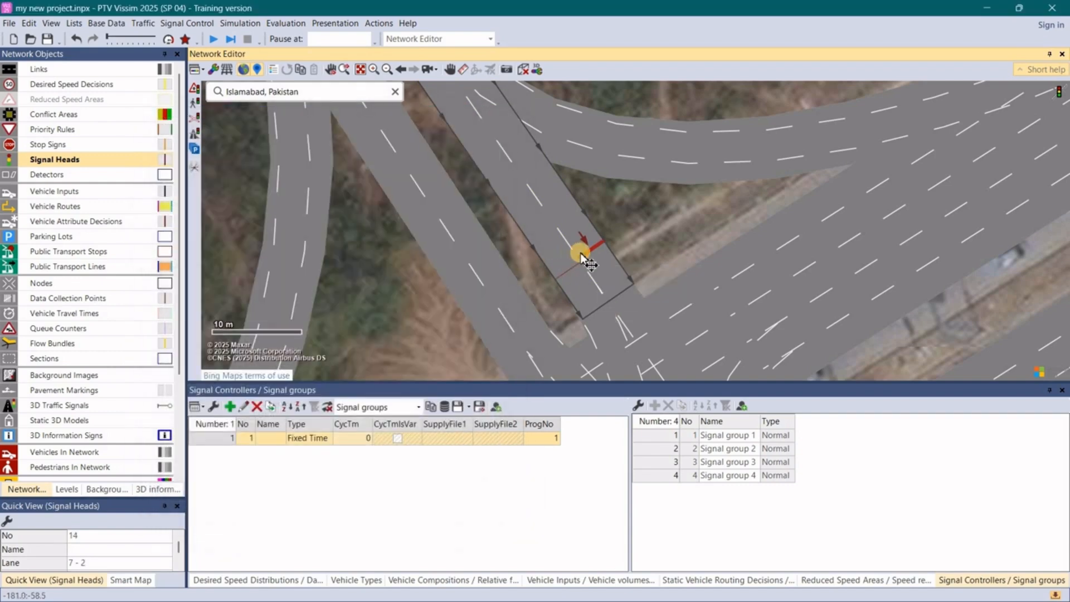
# - Move both signal heads on link 7 forward to the link's end at the junction, with the lane 2 head at about 126 m
pyautogui.scroll(2, 590, 241)
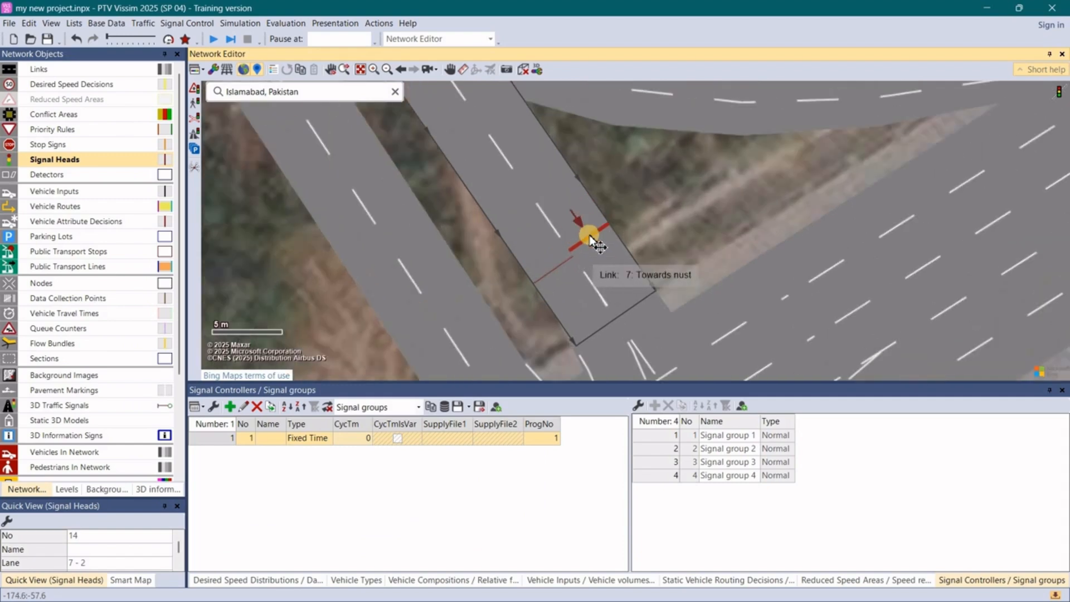
pyautogui.moveTo(590, 236); pyautogui.dragTo(620, 287)
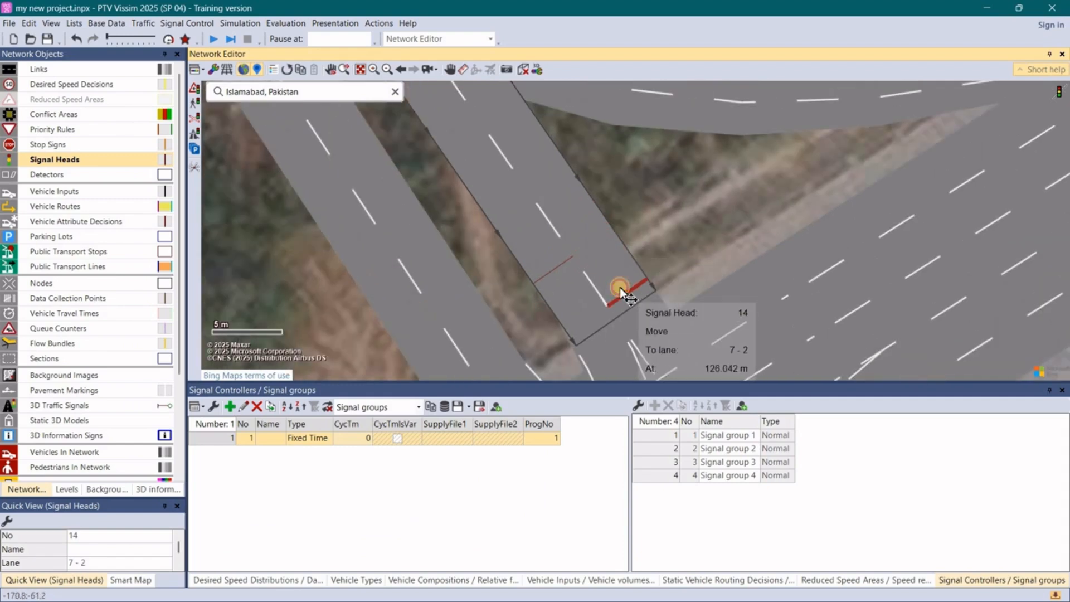
pyautogui.moveTo(550, 270); pyautogui.dragTo(580, 311)
# - Draw a four-cornered node around the whole intersection, including its slip roads, and accept its default evaluation settings
pyautogui.scroll(-6, 610, 186)
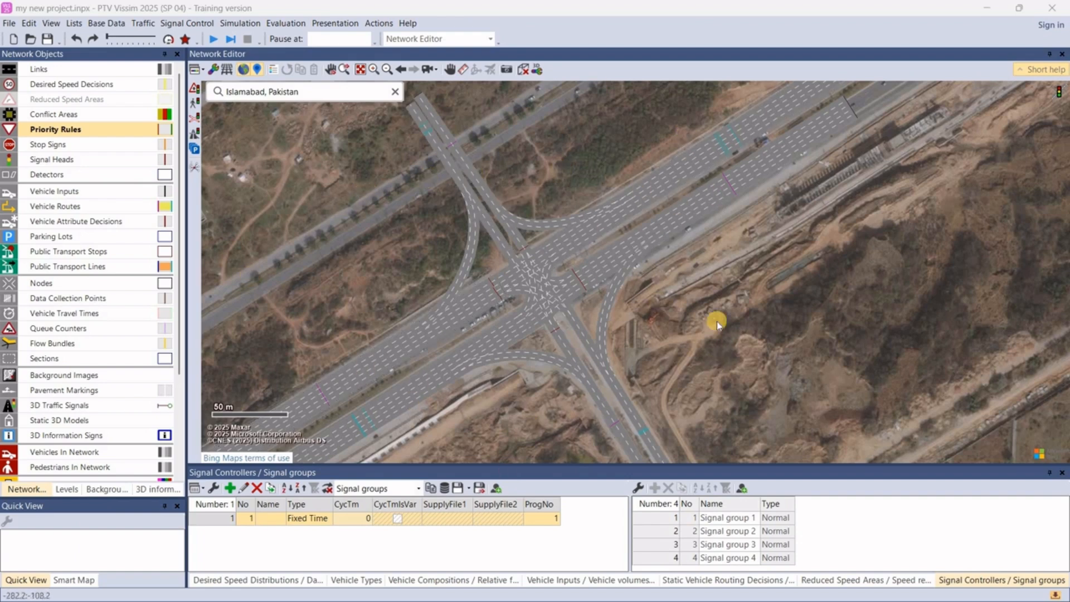
pyautogui.click(76, 285)
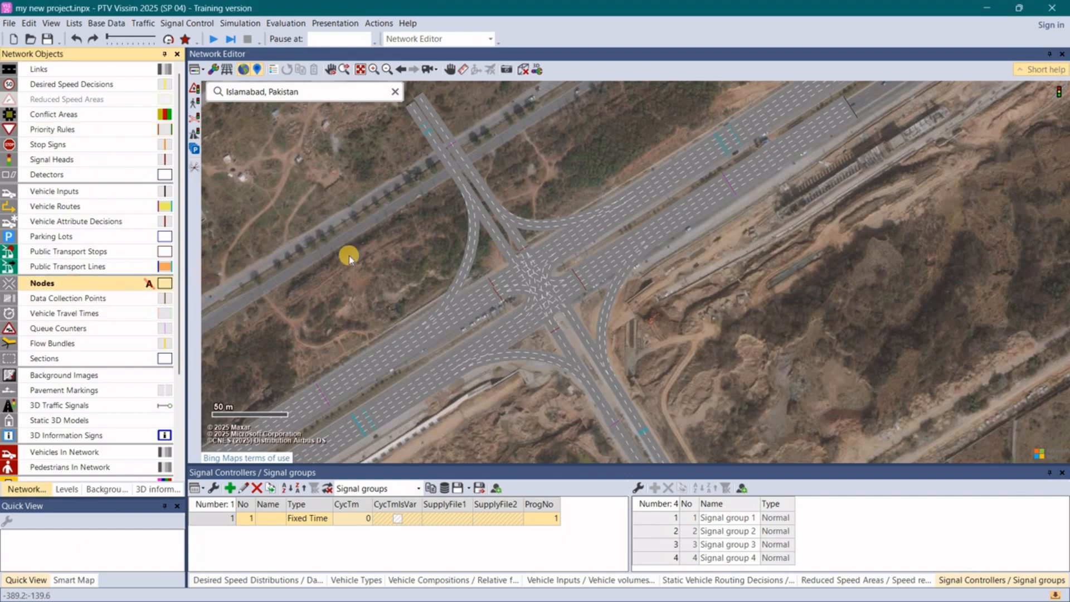
pyautogui.keyDown('ctrl'); pyautogui.rightClick(327, 235); pyautogui.keyUp('ctrl')
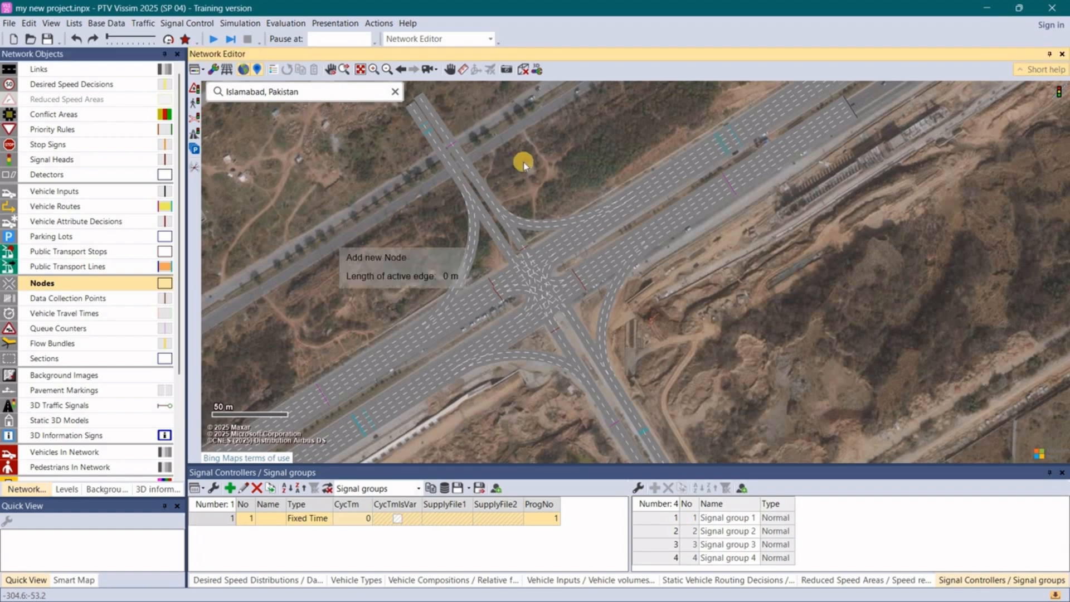
pyautogui.click(581, 93)
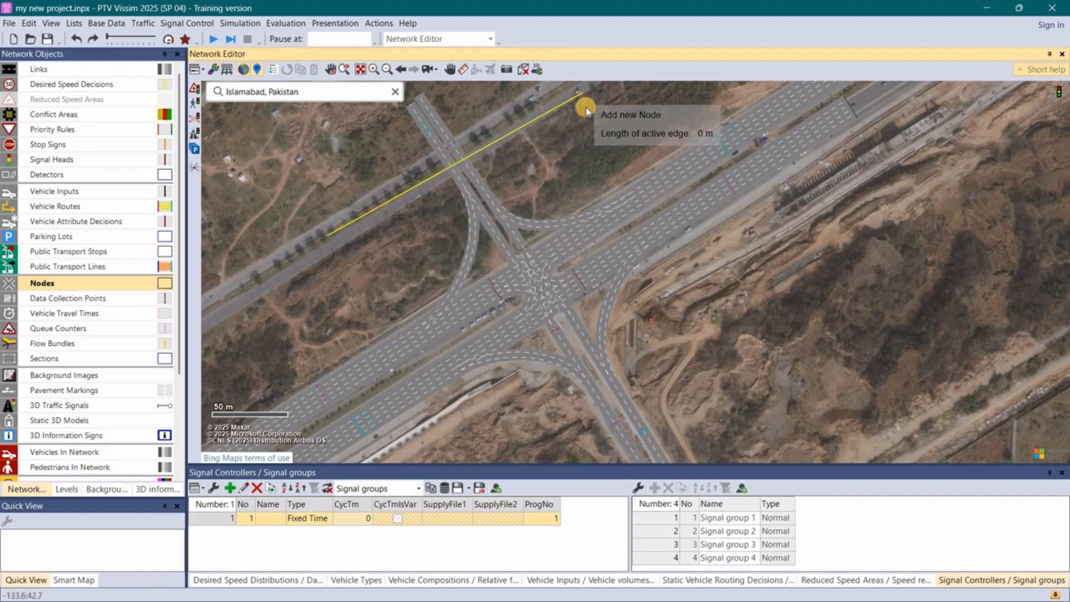
pyautogui.click(767, 338)
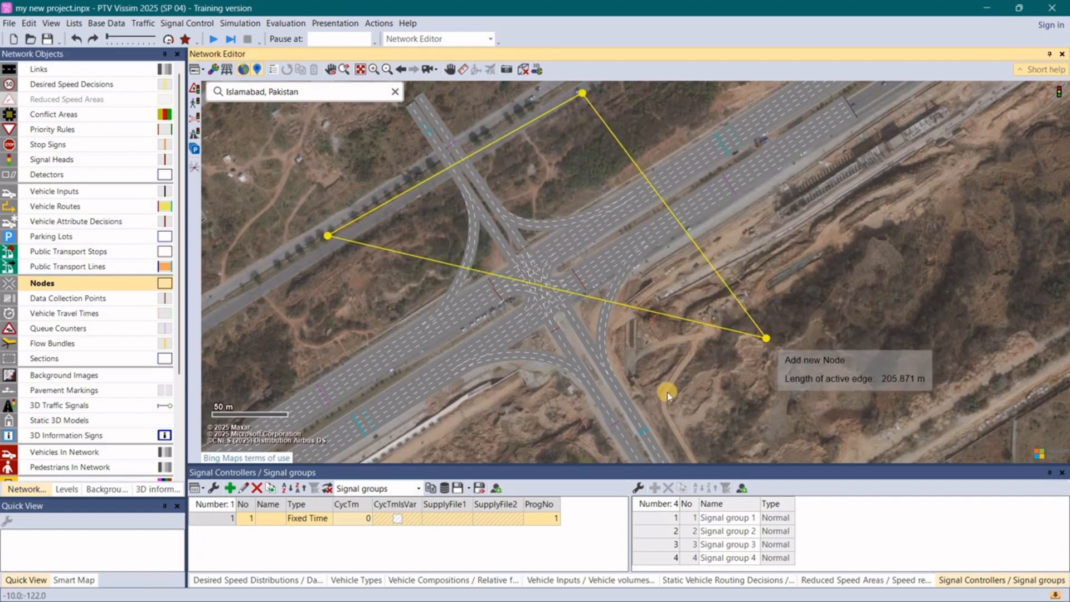
pyautogui.doubleClick(499, 447)
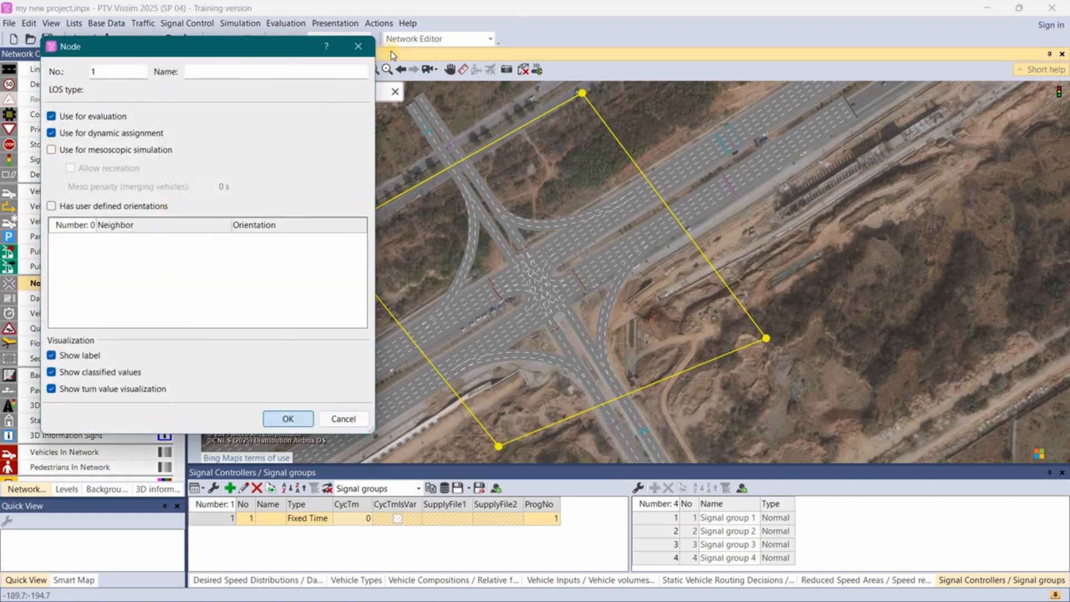
pyautogui.press('Return')
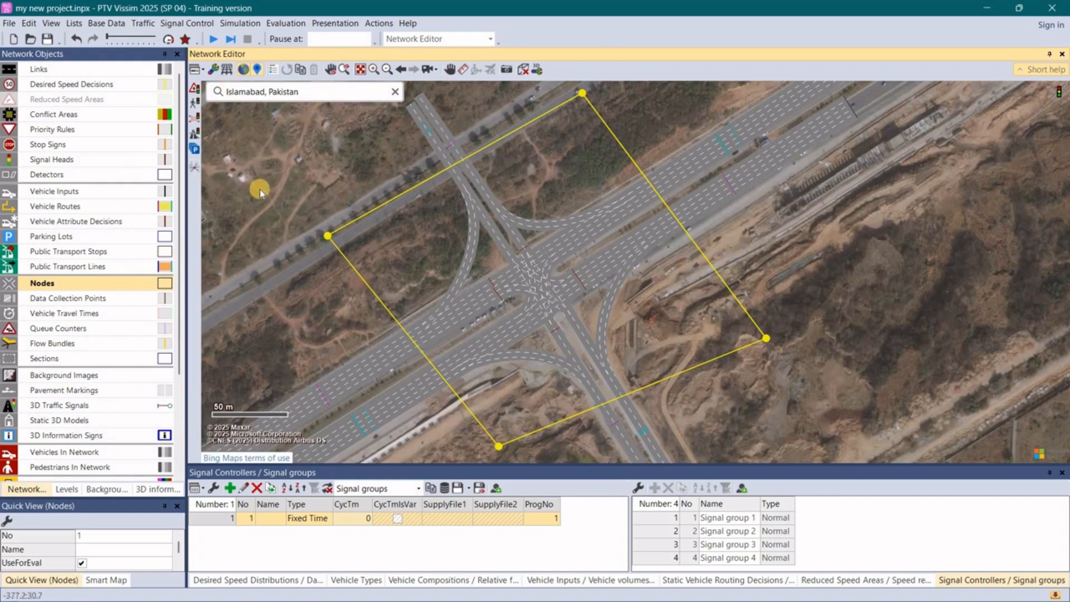
# - Enable data collection for nodes in the evaluation configuration's result attributes
pyautogui.scroll(-2, 369, 221)
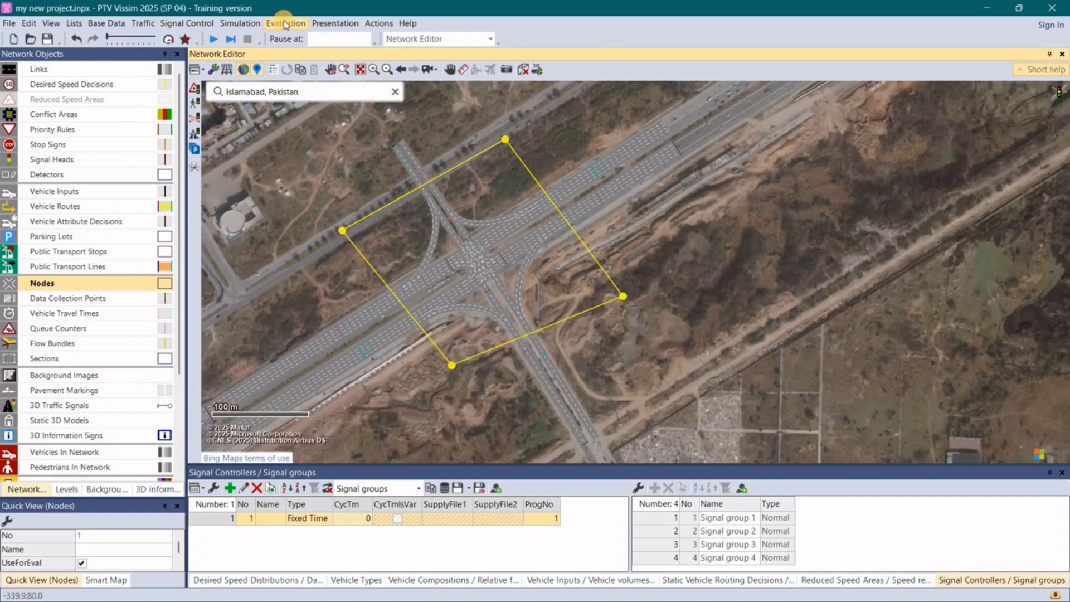
pyautogui.click(284, 22)
pyautogui.click(319, 38)
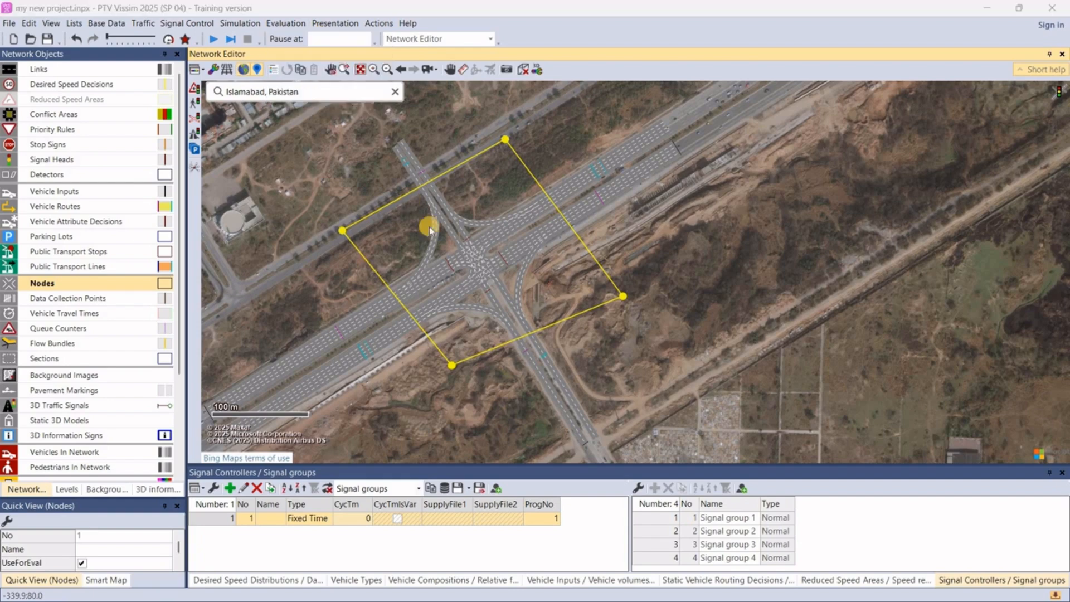
pyautogui.scroll(-1, 395, 326)
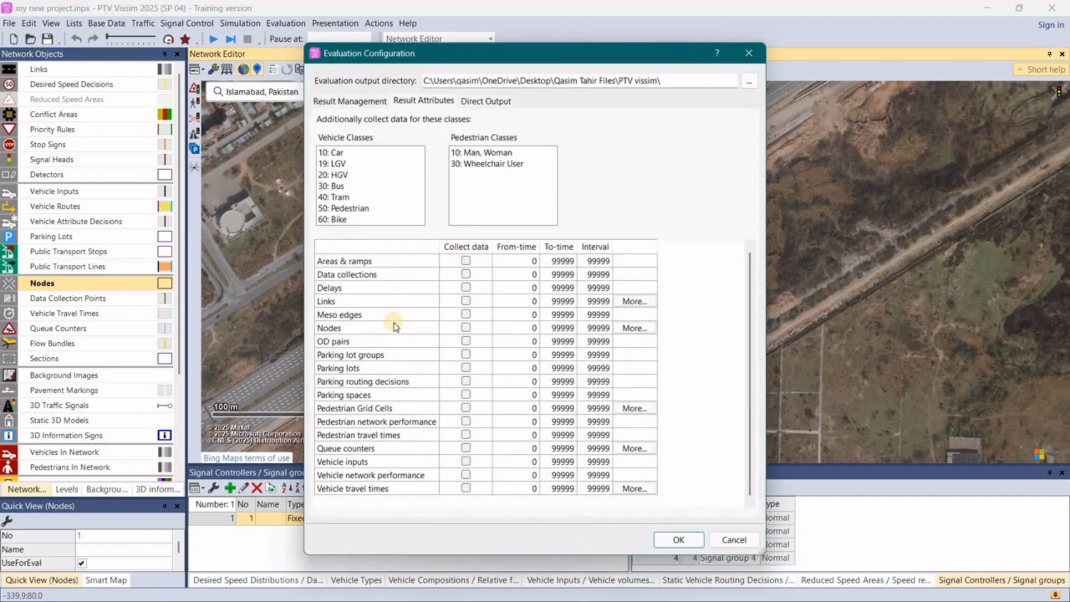
pyautogui.scroll(1, 385, 320)
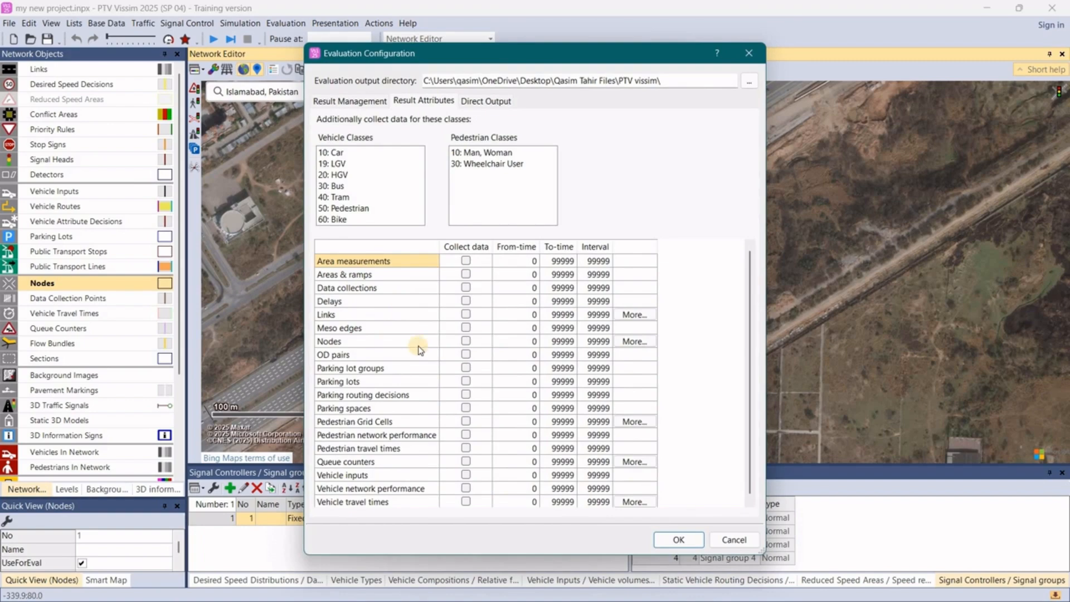
pyautogui.click(466, 341)
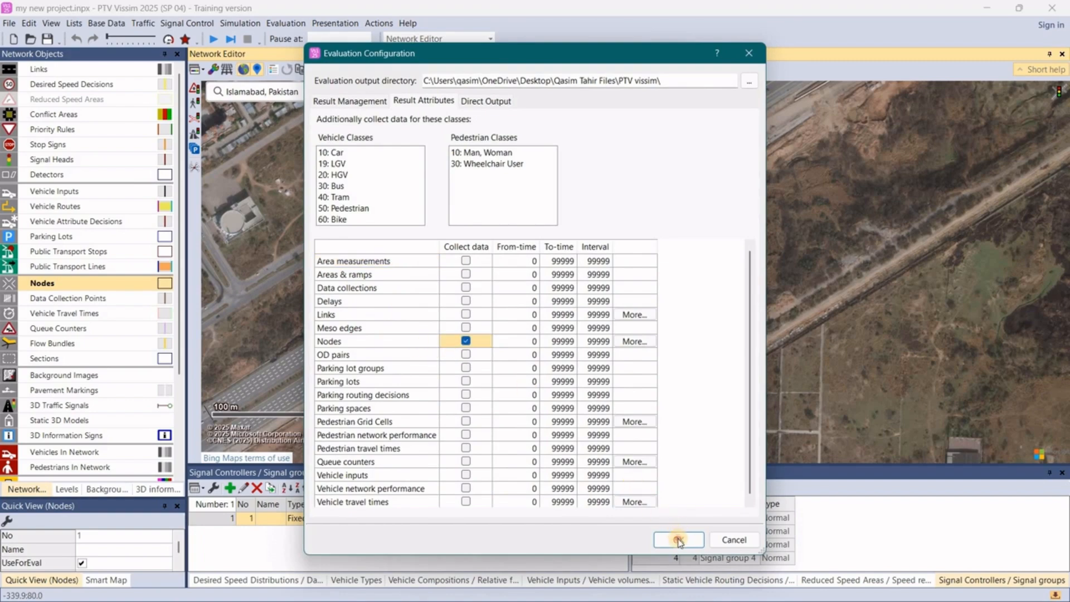
pyautogui.click(678, 539)
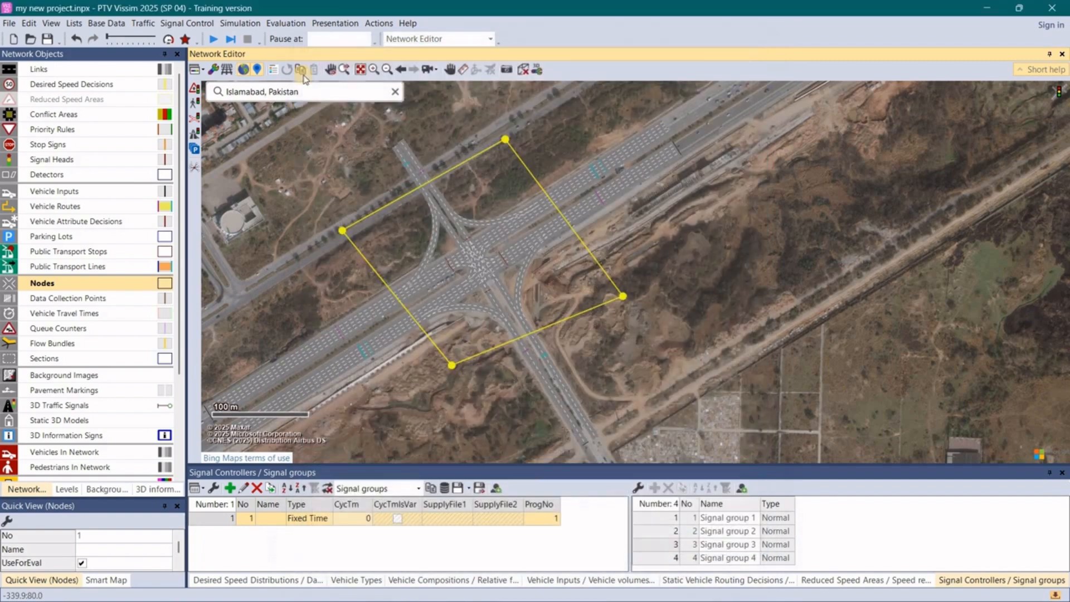
# - Open the Node Results list
pyautogui.click(285, 23)
pyautogui.moveTo(307, 103)
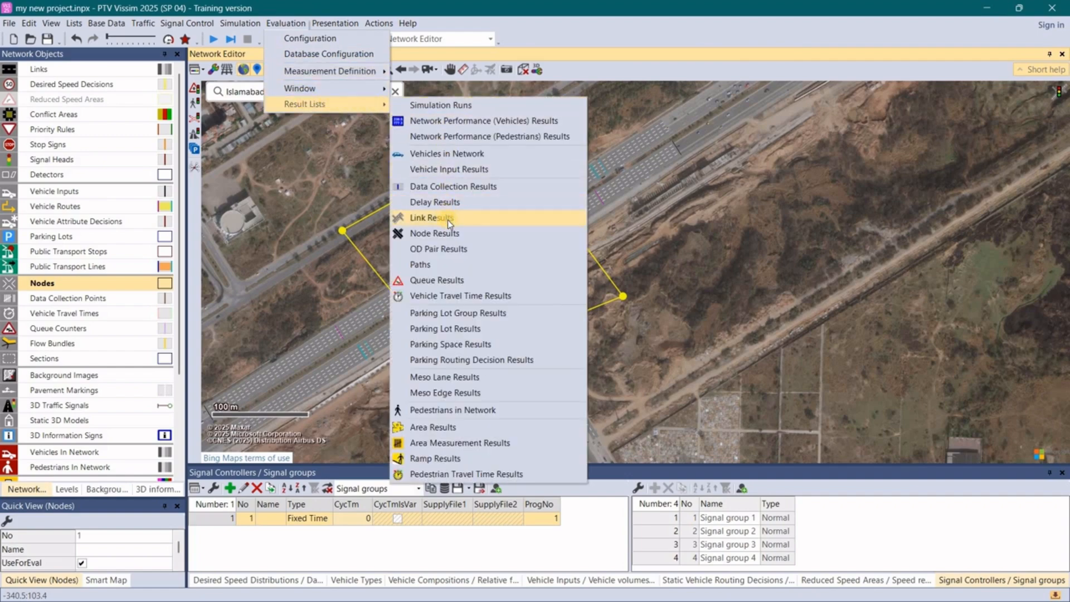
pyautogui.click(485, 242)
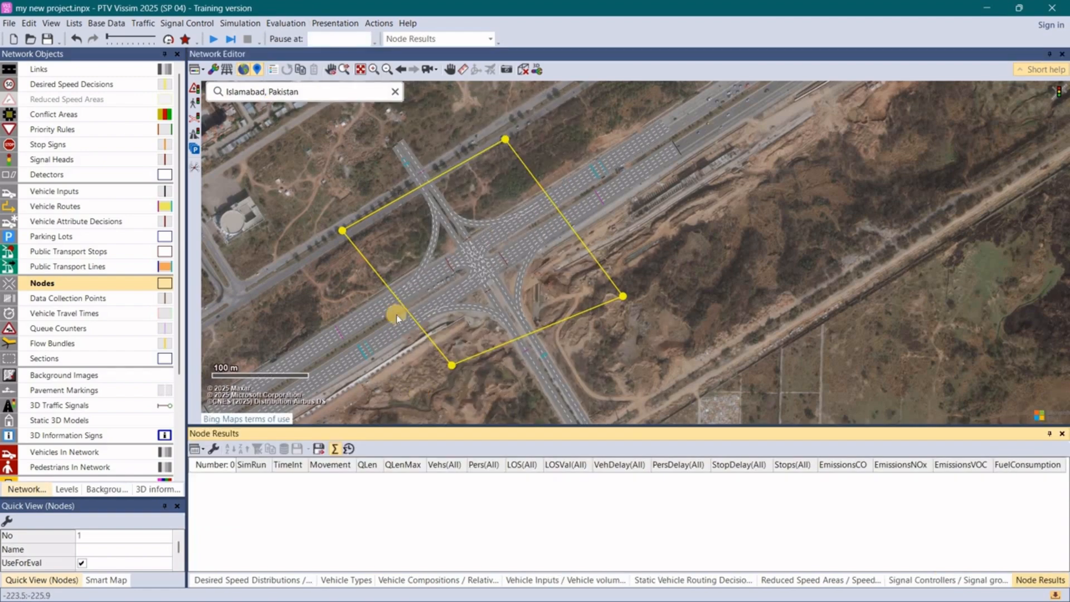
# - Start the continuous simulation, saving the project changes, and switch the network view to 3D
pyautogui.click(213, 38)
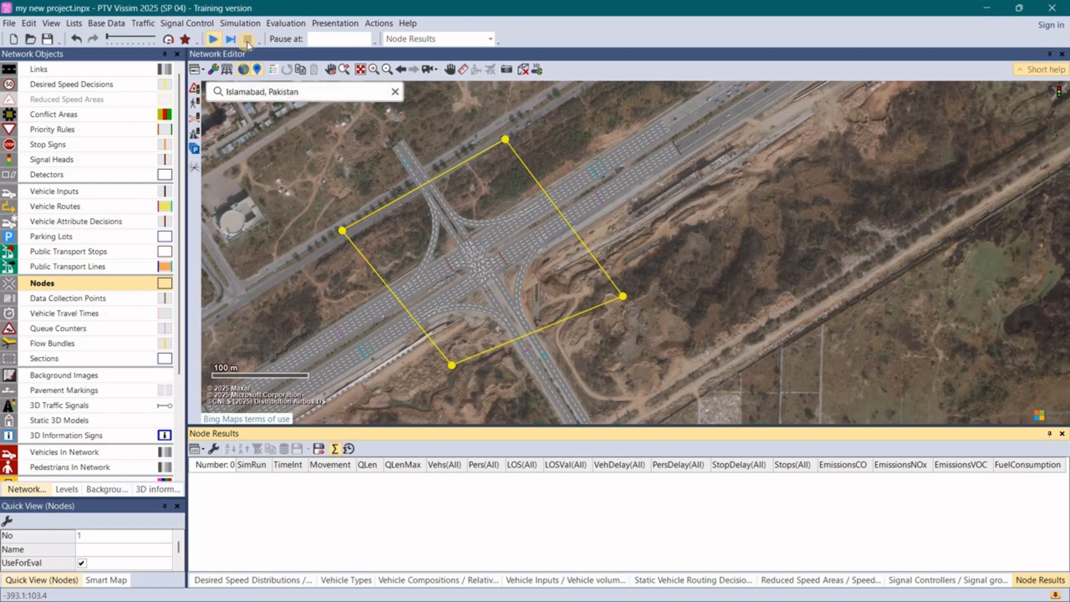
pyautogui.click(214, 40)
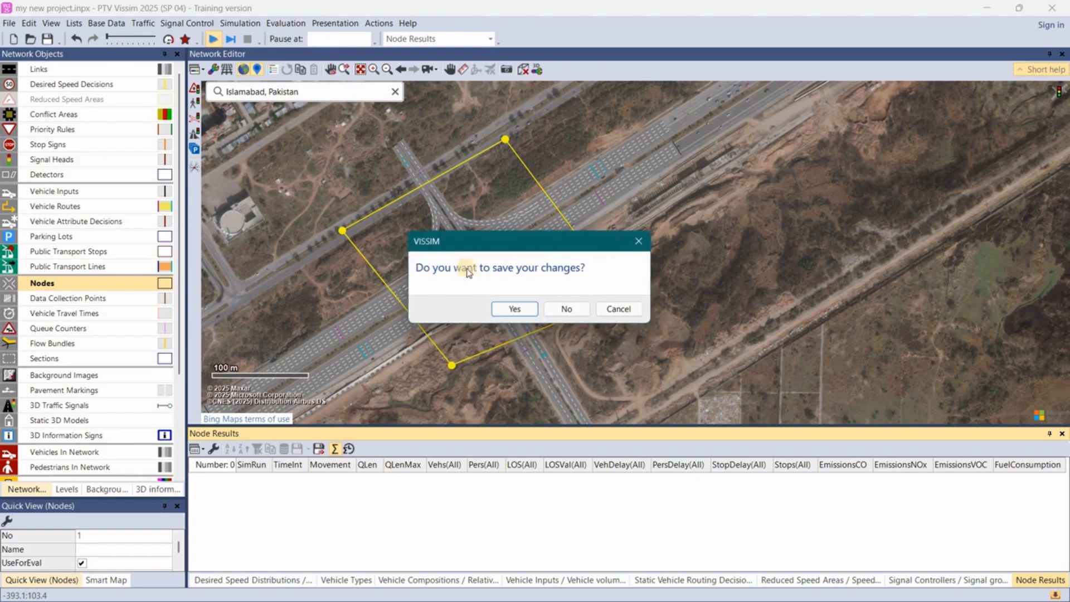
pyautogui.click(512, 310)
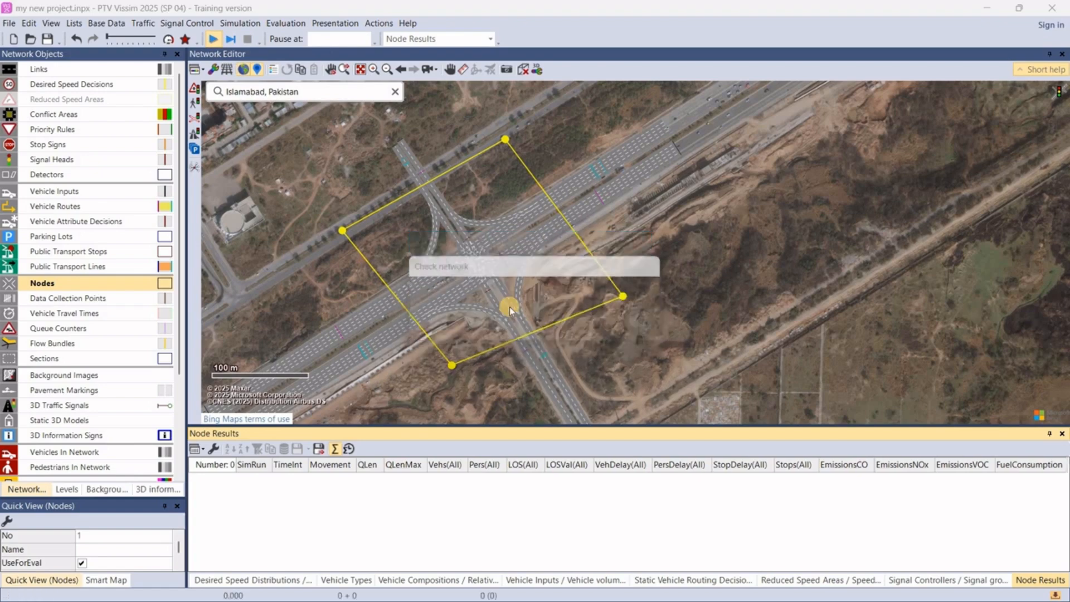
pyautogui.click(523, 70)
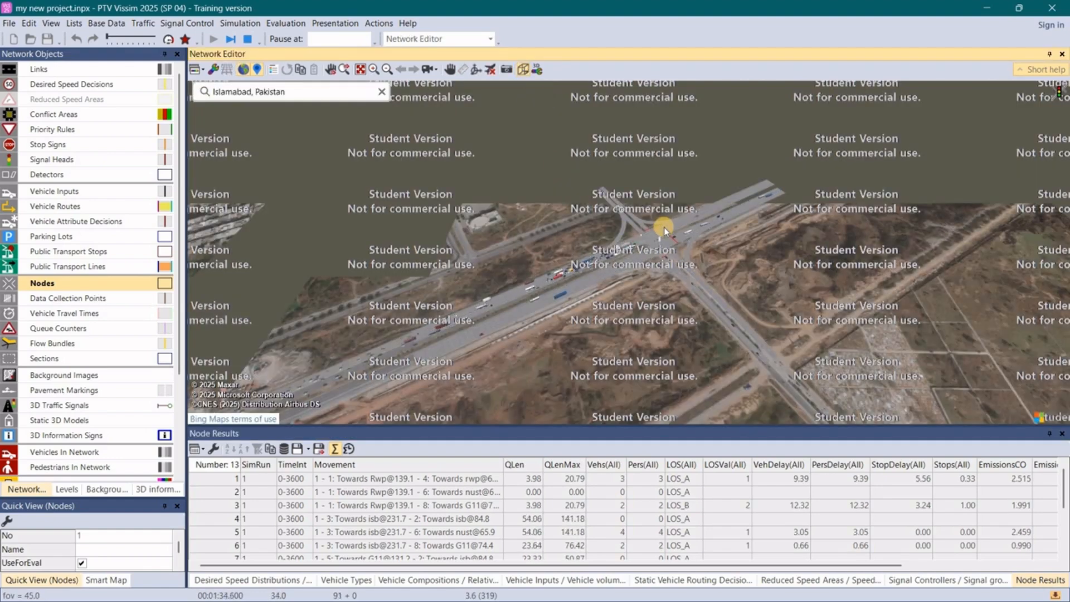
# - Examine the running 3D simulation from several angles, looking closely at the queues and signals on the intersection approaches
pyautogui.scroll(2, 665, 229)
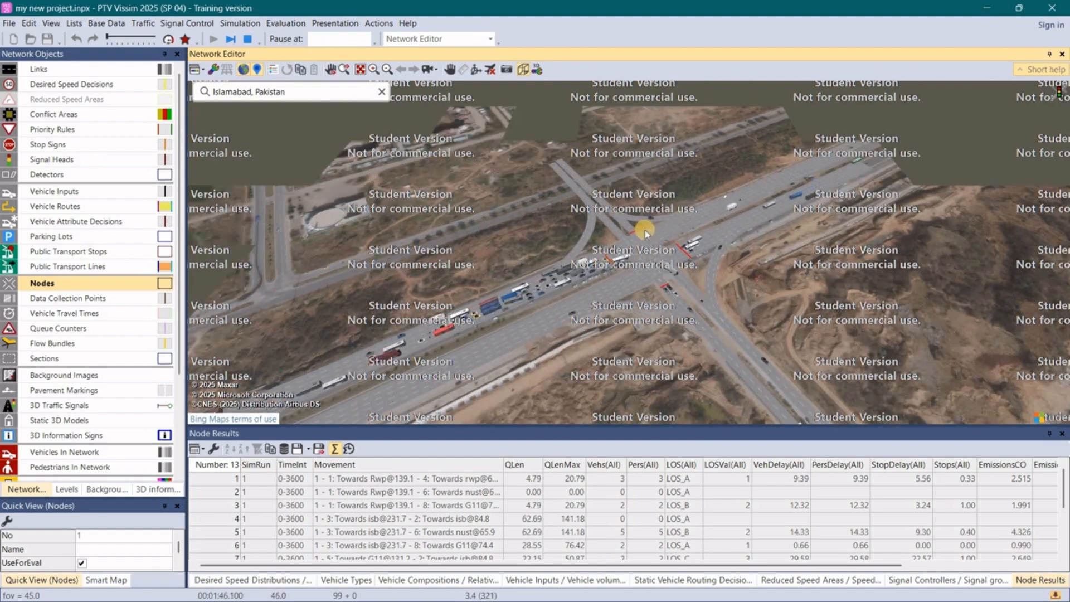
pyautogui.scroll(1, 645, 229)
pyautogui.scroll(1, 768, 280)
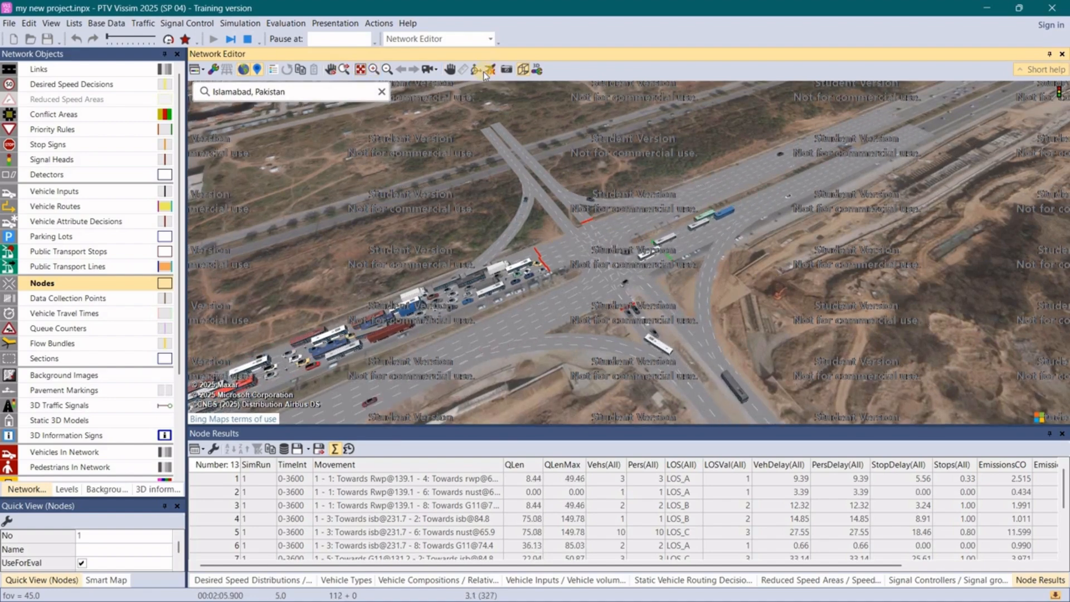
pyautogui.click(476, 69)
pyautogui.moveTo(527, 189); pyautogui.dragTo(610, 283)
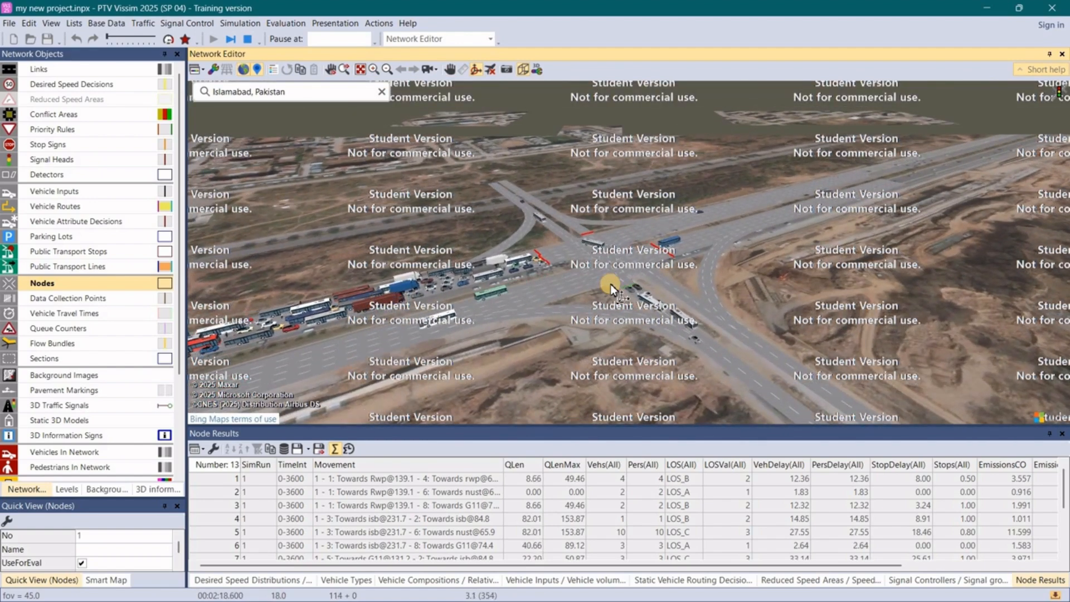
pyautogui.moveTo(662, 199); pyautogui.dragTo(698, 346)
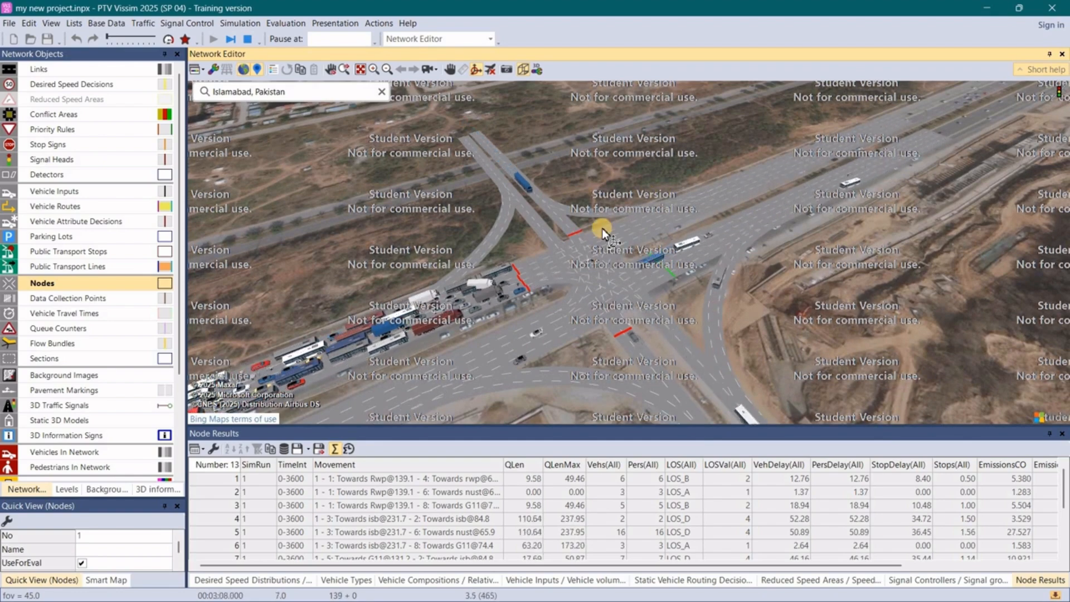
pyautogui.moveTo(610, 202)
pyautogui.mouseDown()
pyautogui.moveTo(685, 202)
pyautogui.moveTo(611, 220)
pyautogui.moveTo(622, 199)
pyautogui.mouseUp()
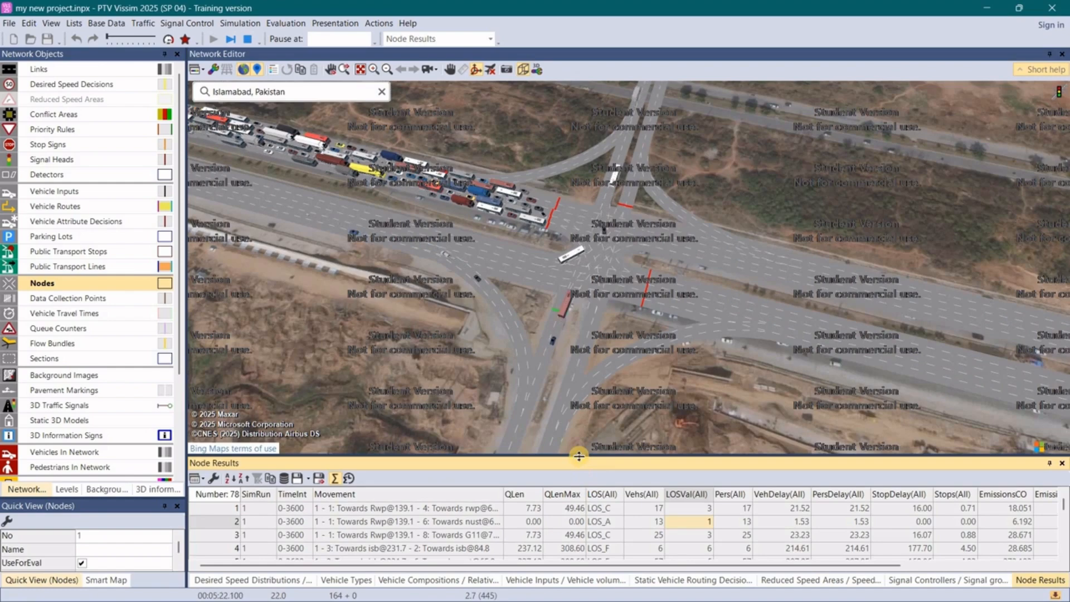
# - Enlarge the Node Results list and create a movements chart for the selected attributes, including the LOS(All) and Vehs(All) columns
pyautogui.click(595, 486)
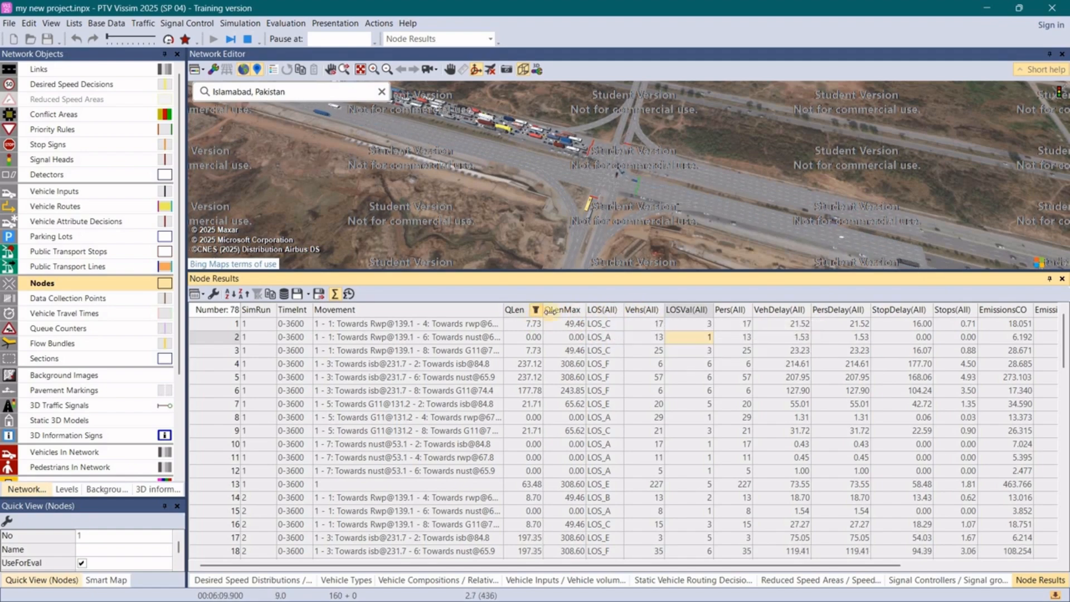
pyautogui.click(638, 308)
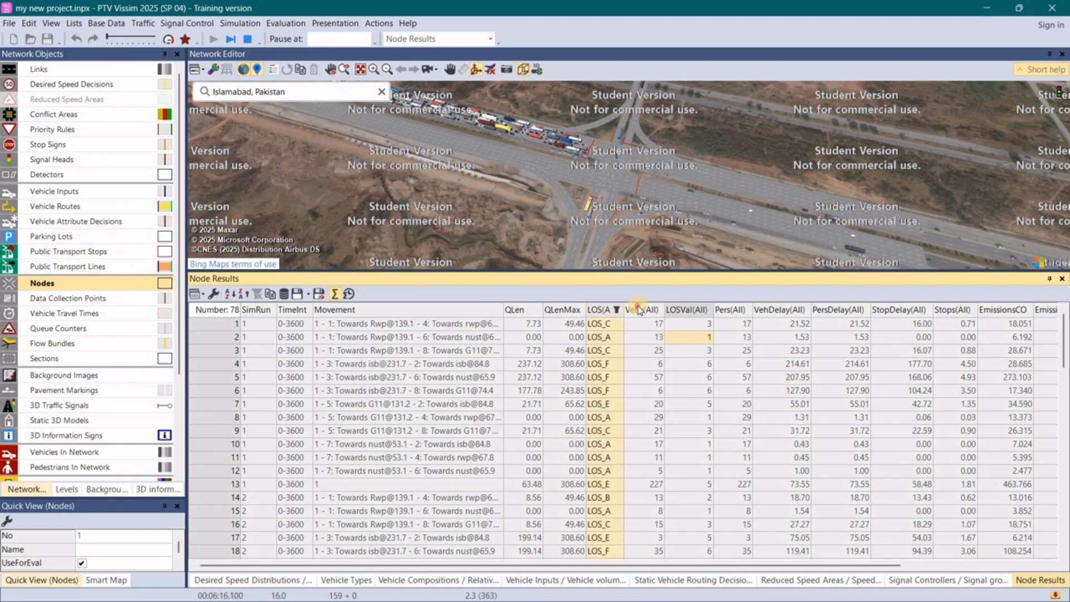
pyautogui.rightClick(614, 333)
pyautogui.moveTo(646, 401)
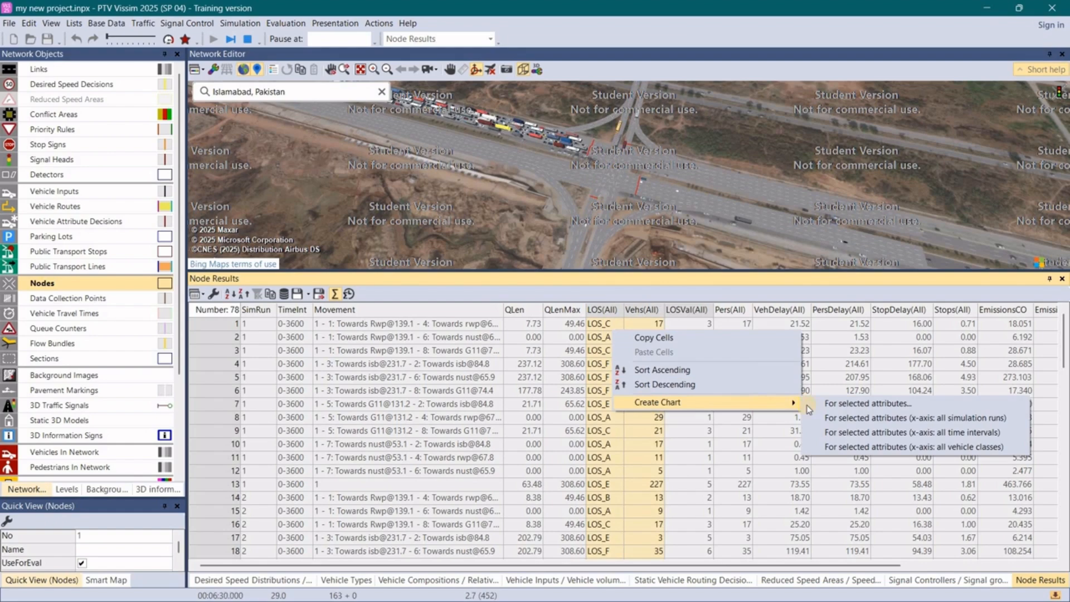
pyautogui.click(825, 405)
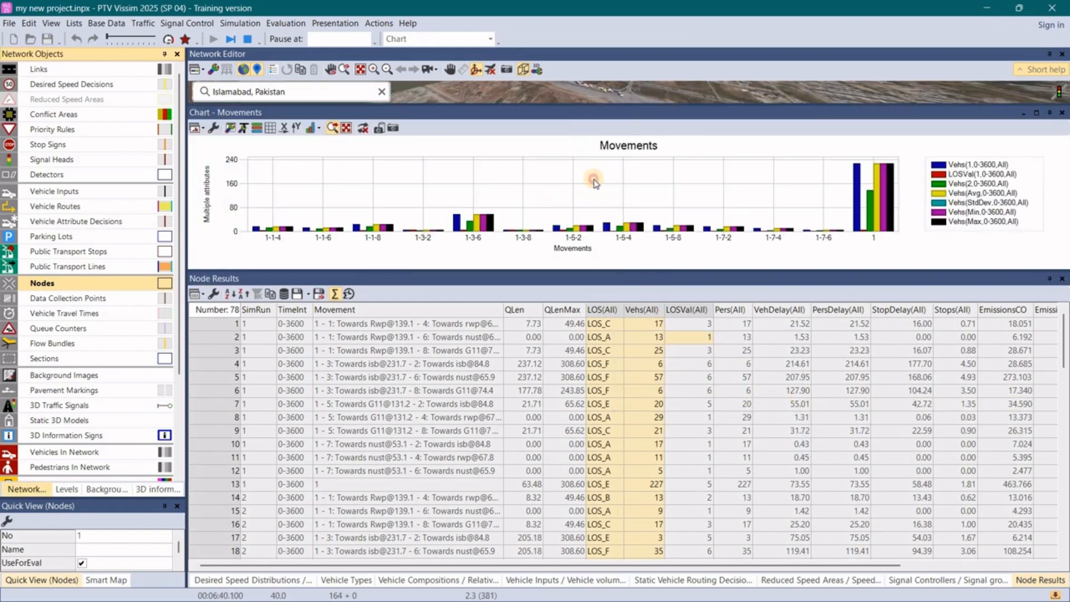
pyautogui.click(504, 111)
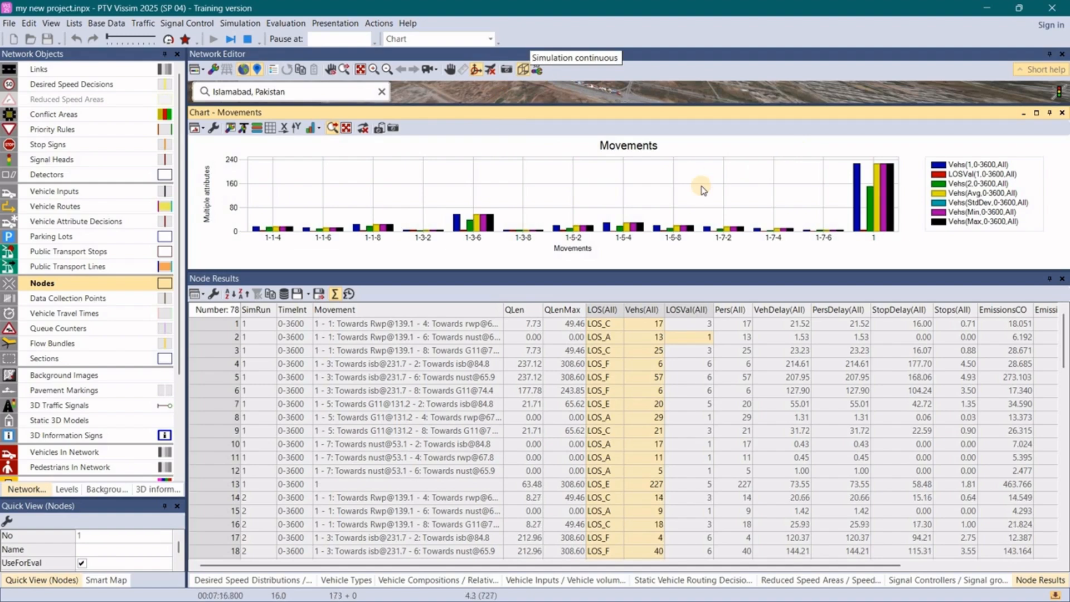
# - Review the movement rows in Node Results and start saving the list as a PTV Vissim attribute file (*.att)
pyautogui.scroll(-2, 649, 423)
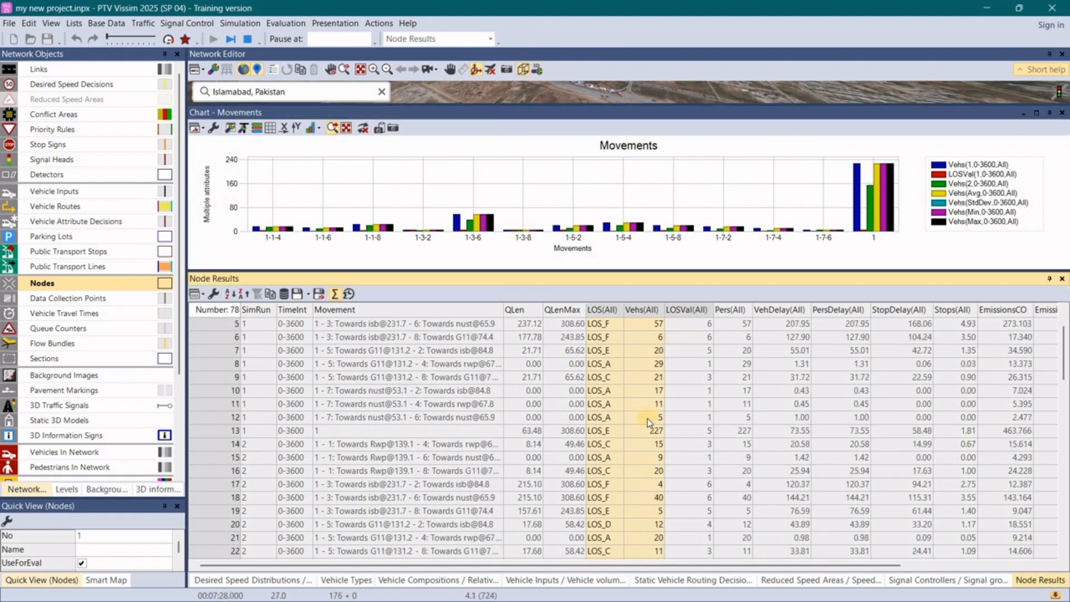
pyautogui.scroll(1, 650, 423)
pyautogui.scroll(-15, 650, 423)
pyautogui.scroll(10, 290, 301)
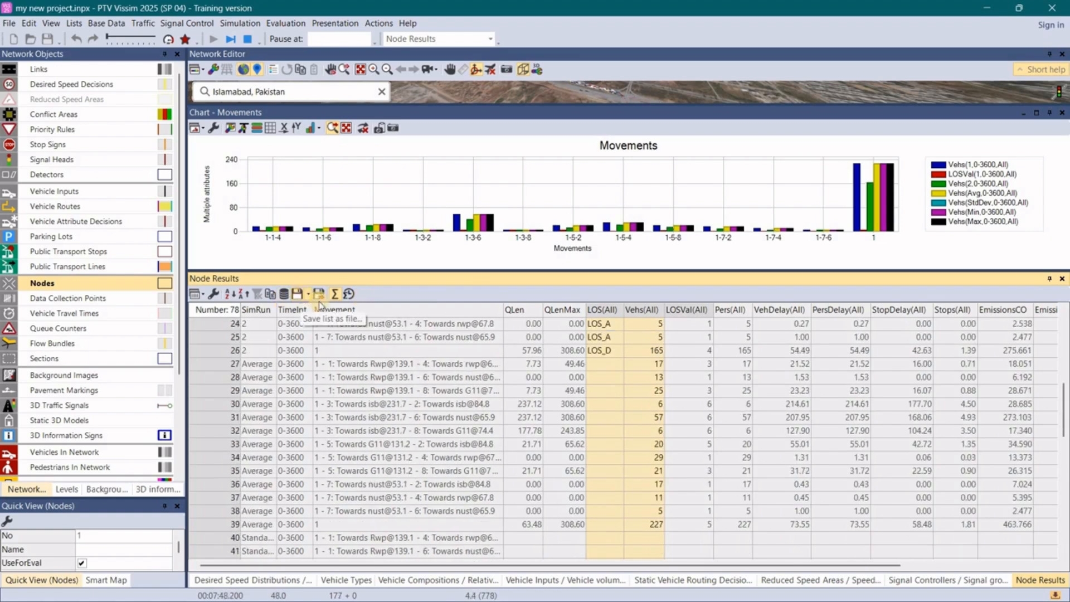
pyautogui.click(320, 302)
pyautogui.click(357, 310)
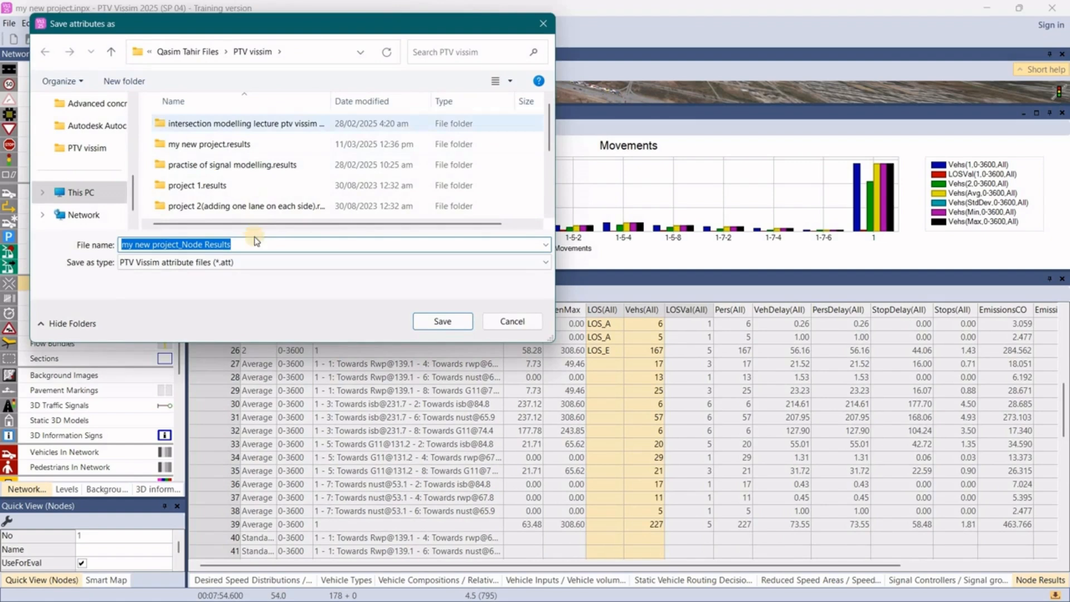